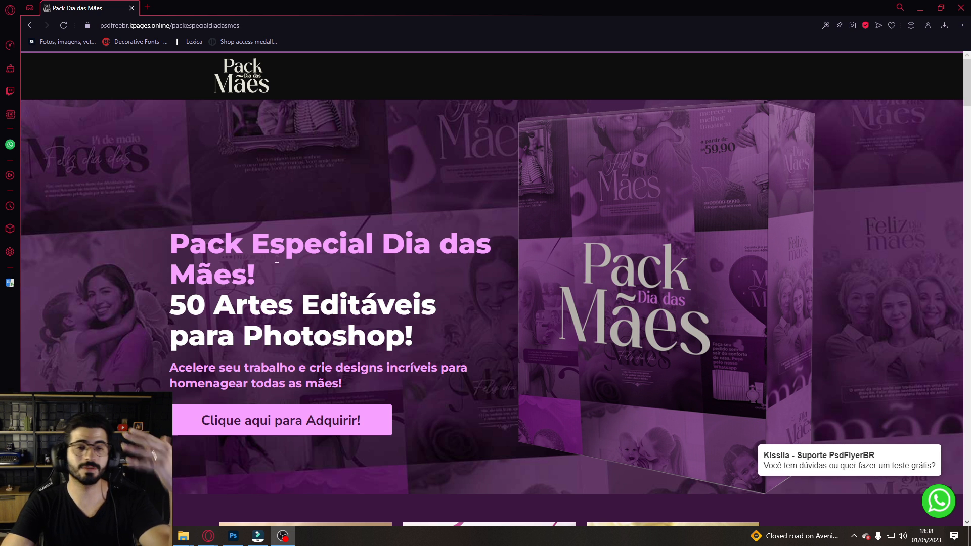
Step: Browse the Pack Dia das Mães sample artworks down to the free PSD offer and check its MediaFire download page
scroll(407, 234, "down", 5)
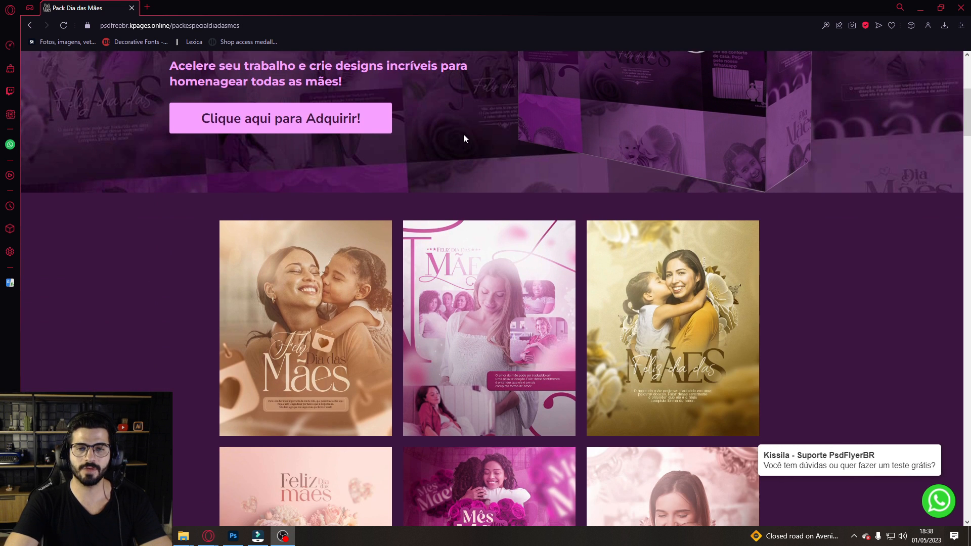
scroll(527, 266, "up", 3)
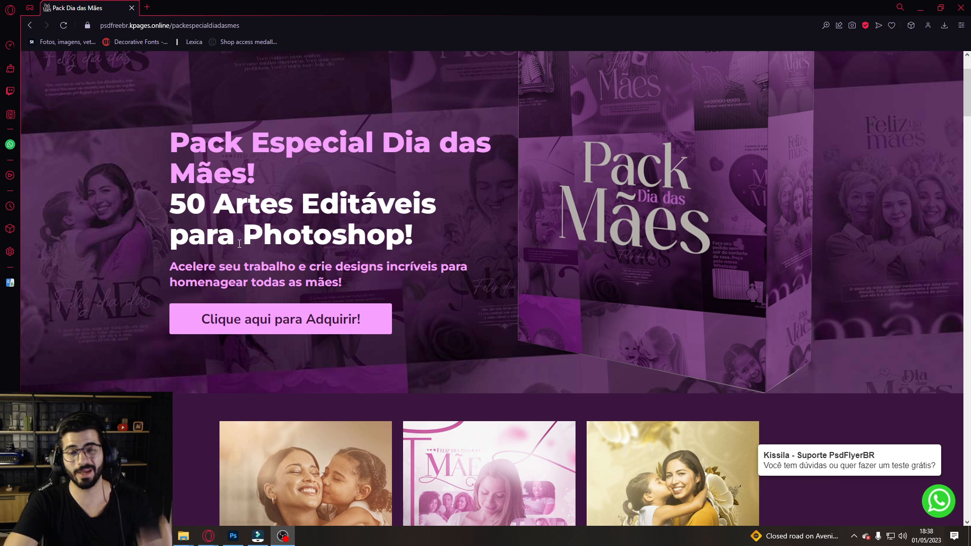
scroll(411, 238, "down", 10)
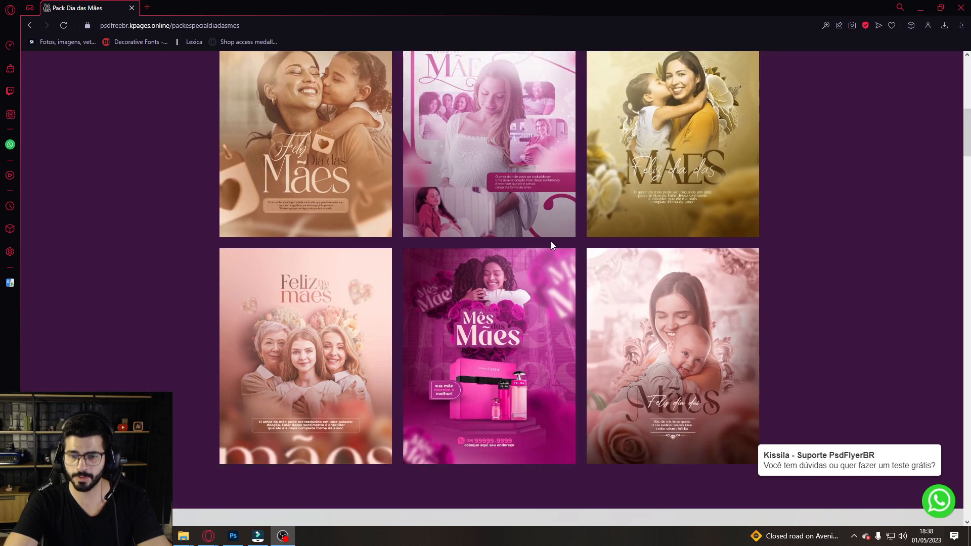
scroll(372, 230, "down", 4)
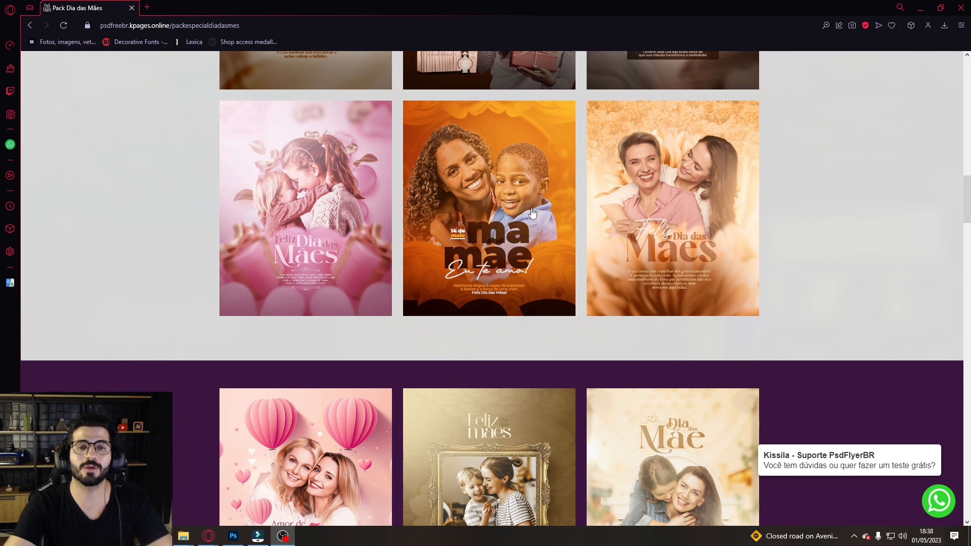
scroll(484, 187, "down", 3)
scroll(465, 234, "down", 15)
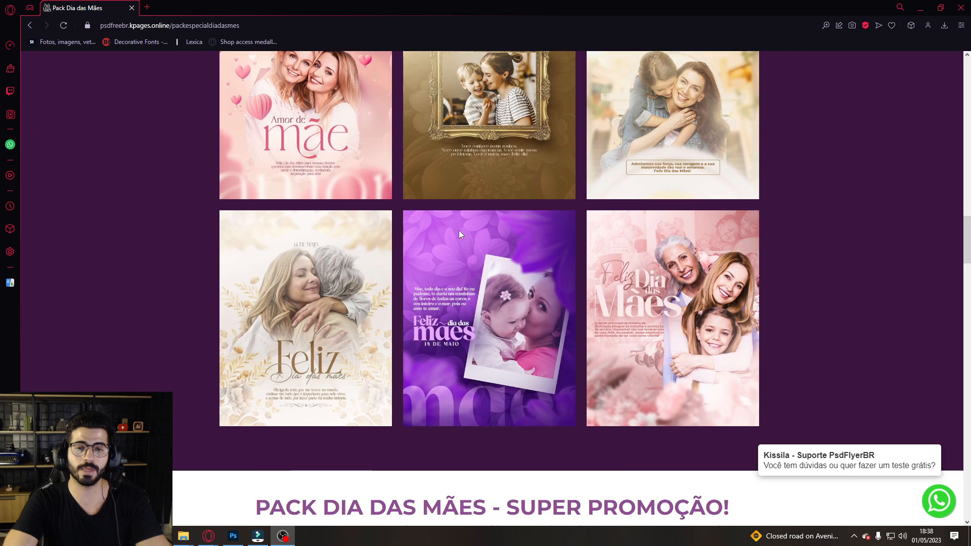
scroll(479, 225, "down", 20)
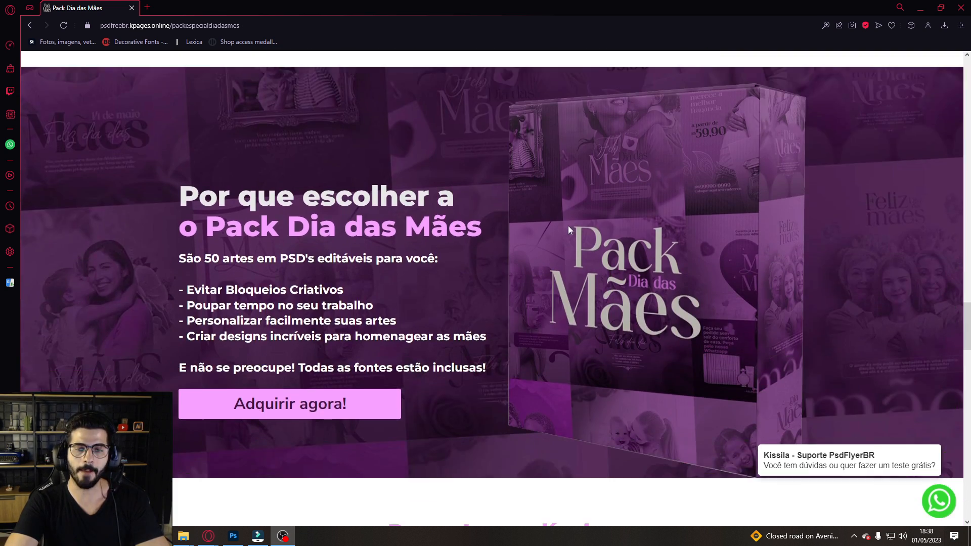
scroll(689, 197, "down", 6)
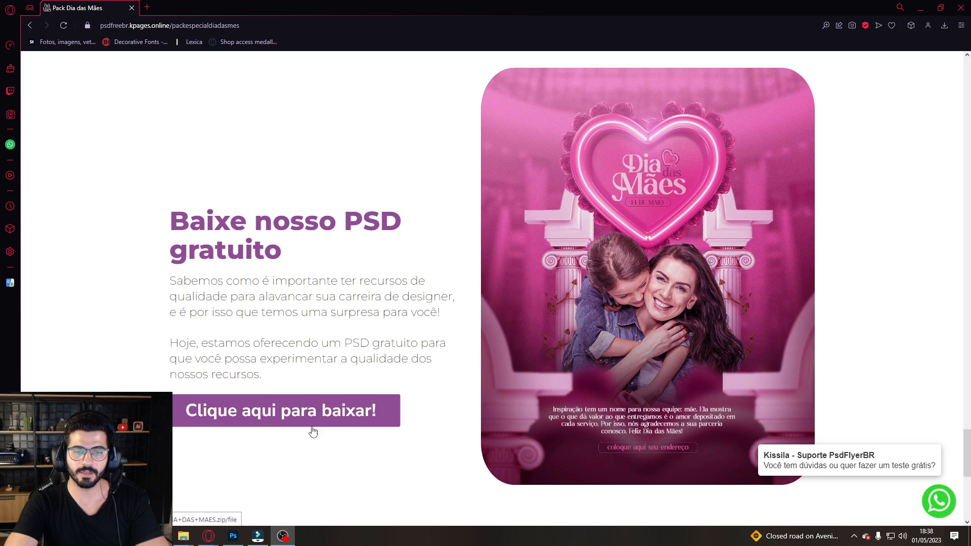
left_click(329, 414)
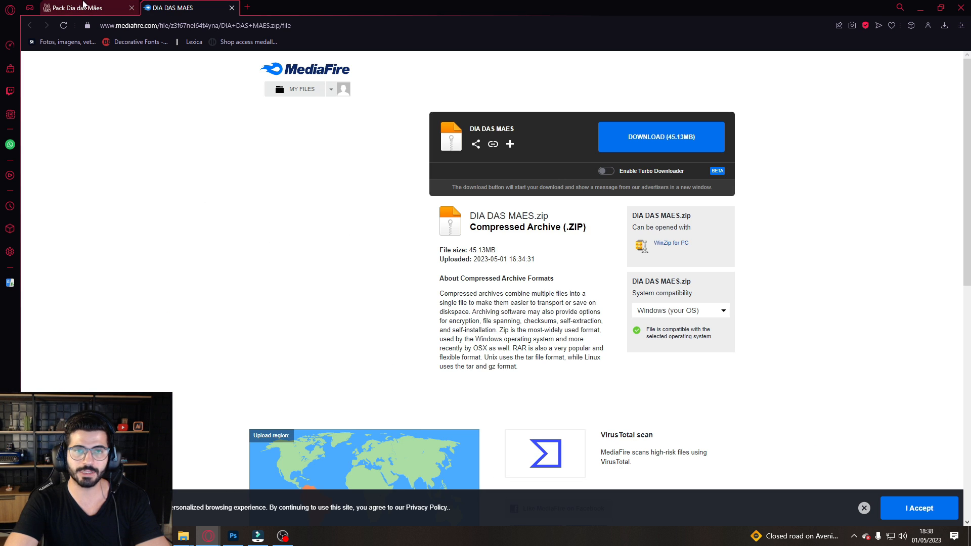
left_click(232, 8)
Step: Review the pack's pricing and promotion sections, including the link for buying it at a discount
scroll(395, 278, "up", 10)
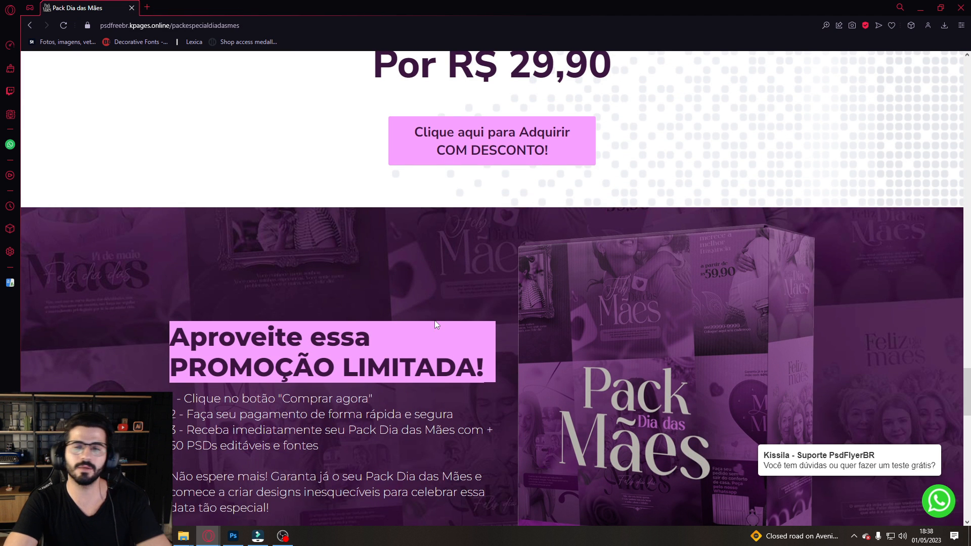
scroll(476, 304, "up", 3)
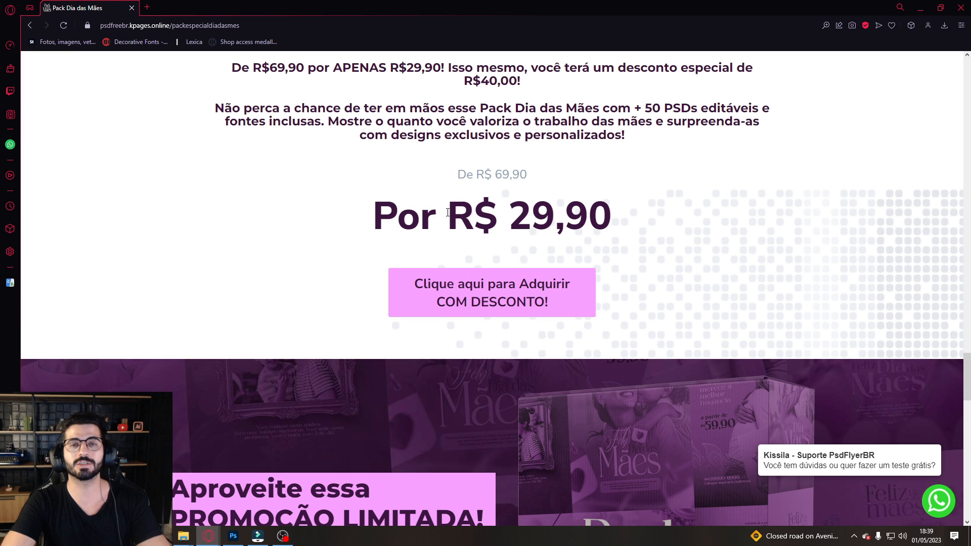
scroll(451, 219, "up", 8)
scroll(474, 235, "down", 10)
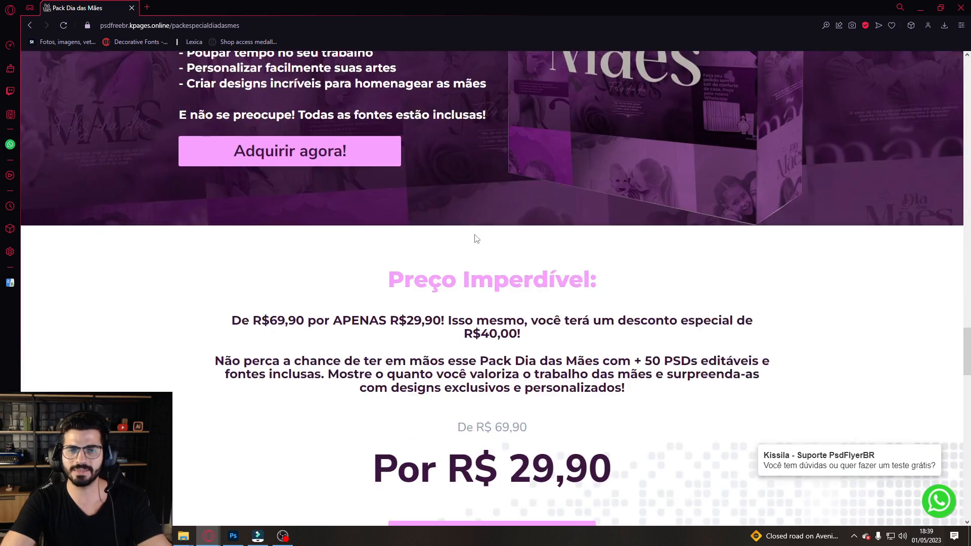
scroll(475, 235, "down", 10)
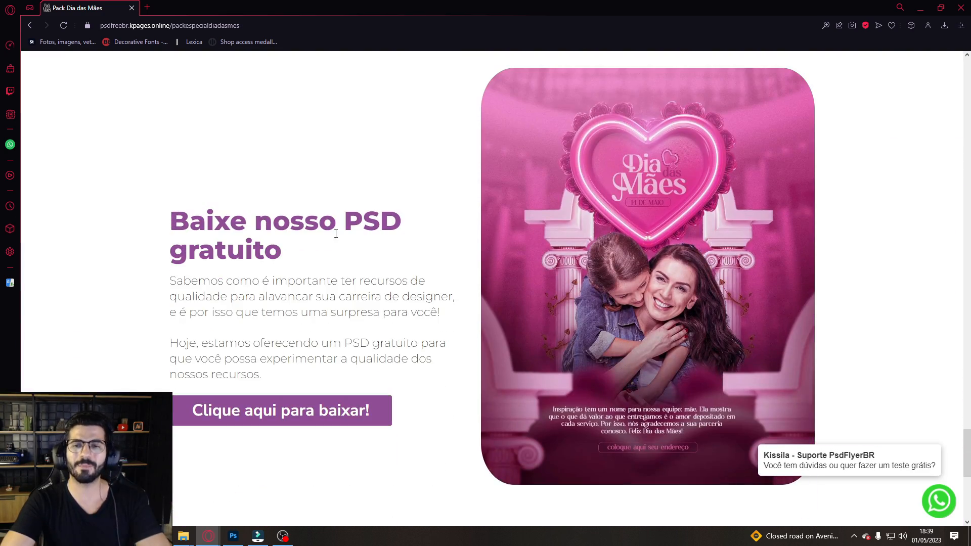
scroll(298, 359, "up", 10)
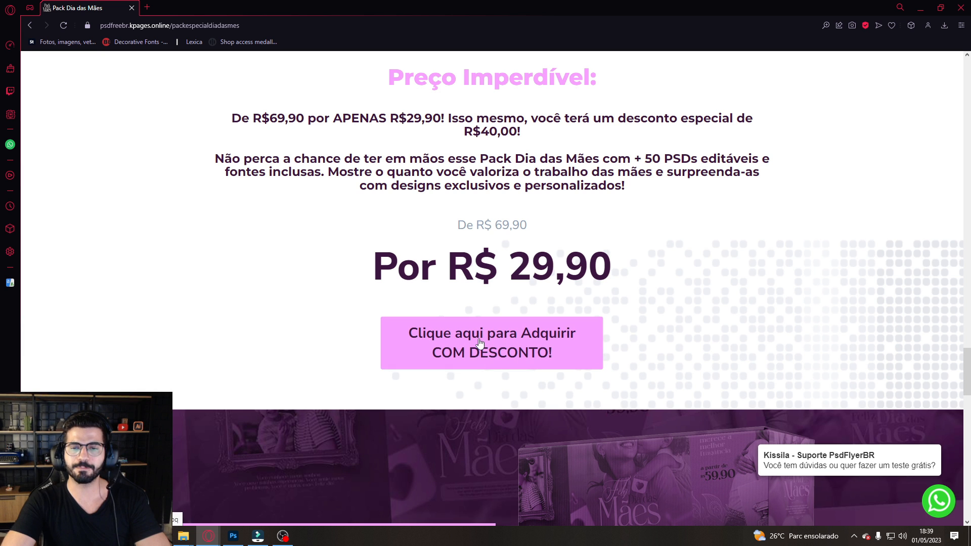
left_click(480, 344)
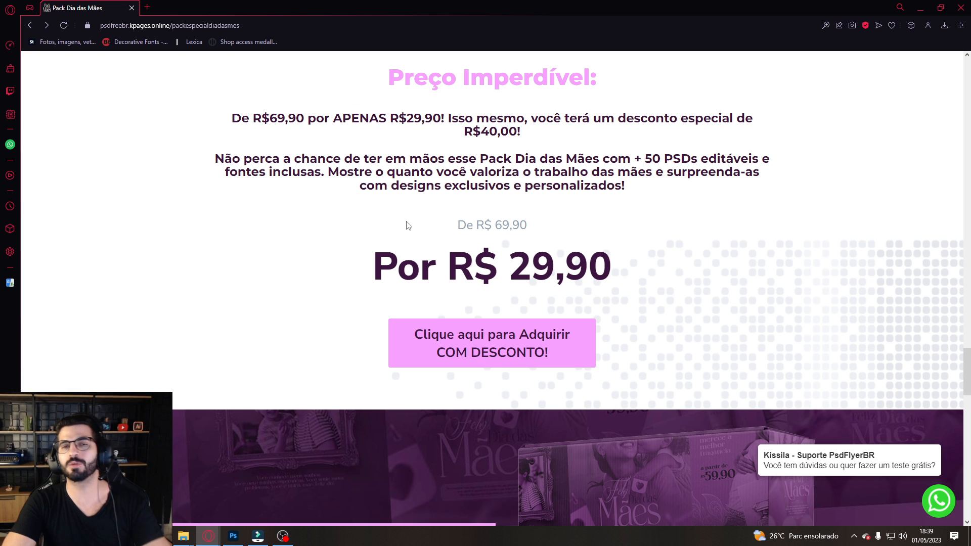
scroll(405, 223, "down", 2)
scroll(375, 211, "down", 3)
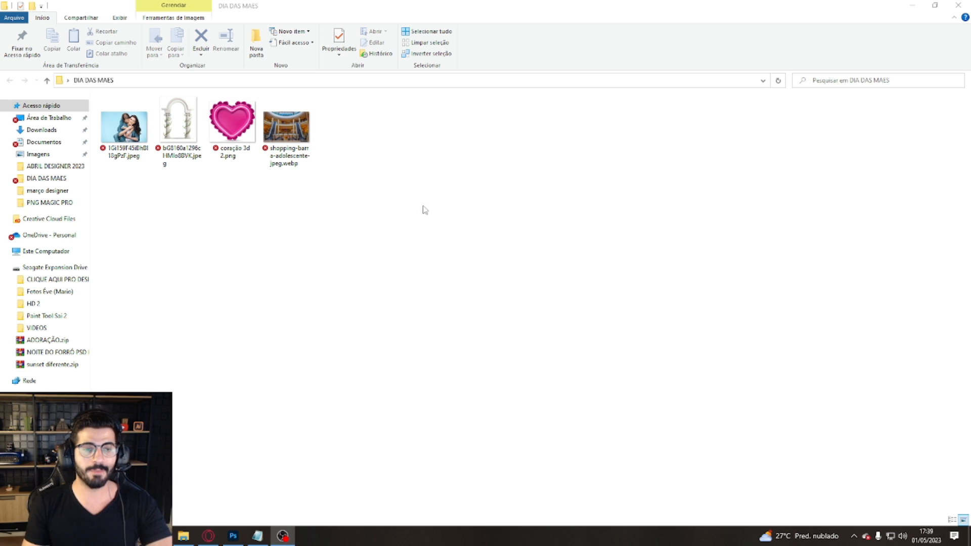
Step: Place all four images from the DIA DAS MAES folder into the blank 1080 x 1350 px Photoshop document
left_click_drag(350, 222, 116, 95)
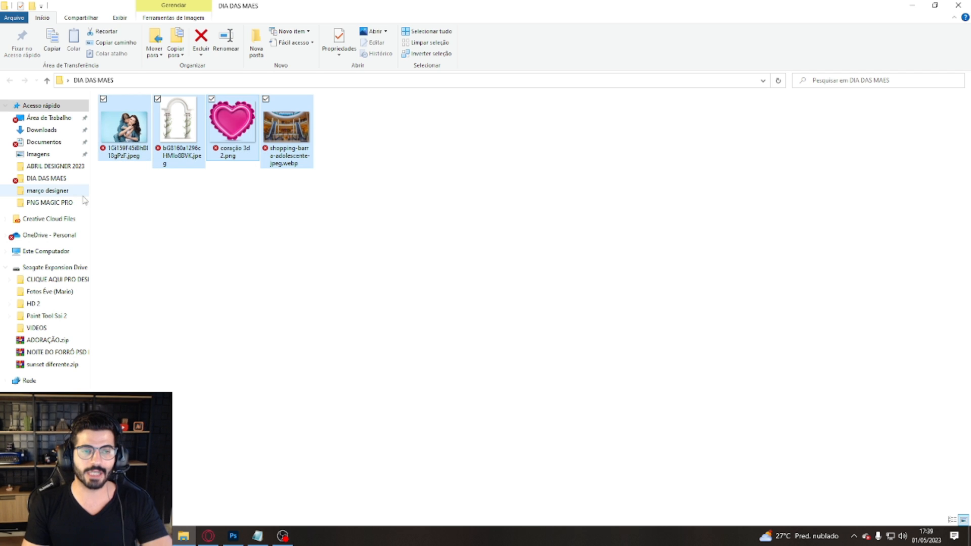
left_click_drag(134, 134, 374, 263)
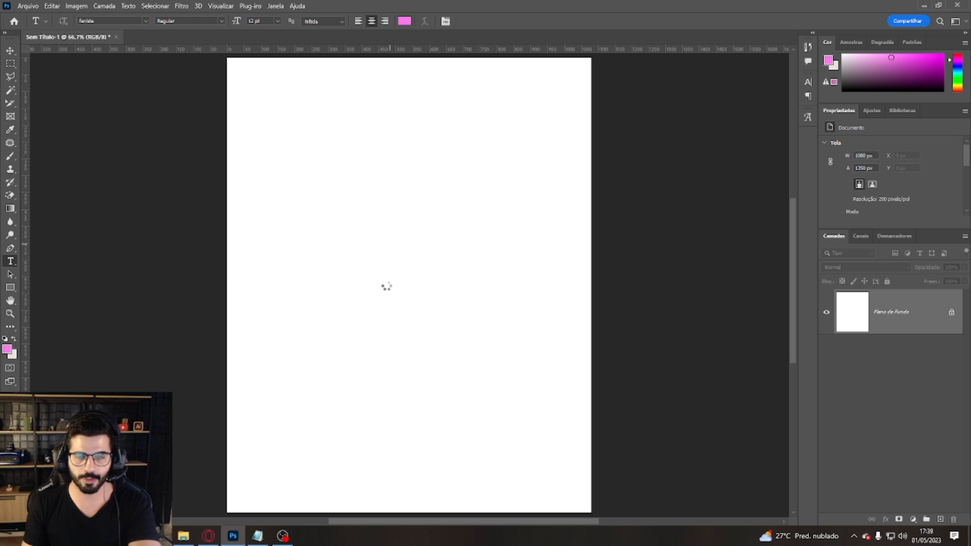
key("Return")
key("Return")
key("Return")
key("Return")
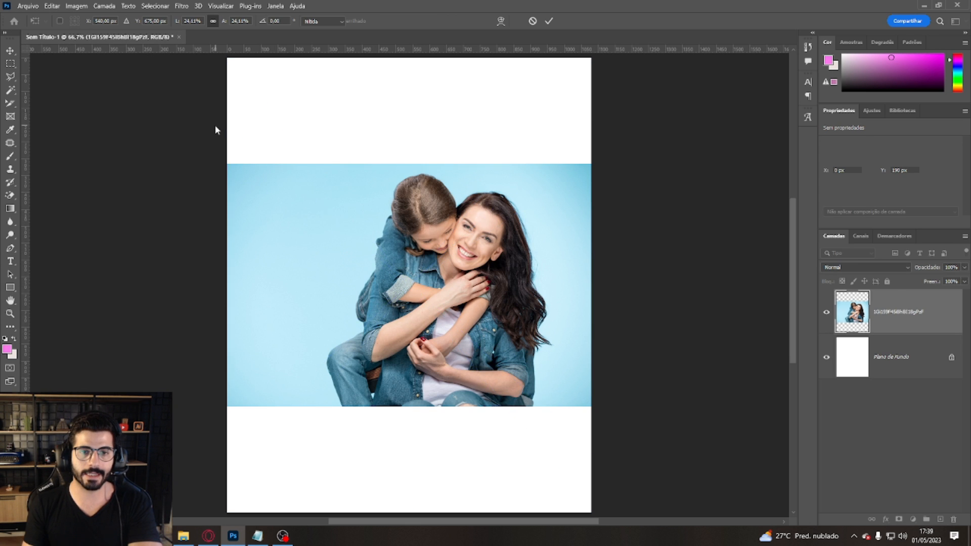
Step: Review the width, height and resolution settings for a new document without creating one
left_click(28, 6)
left_click(40, 16)
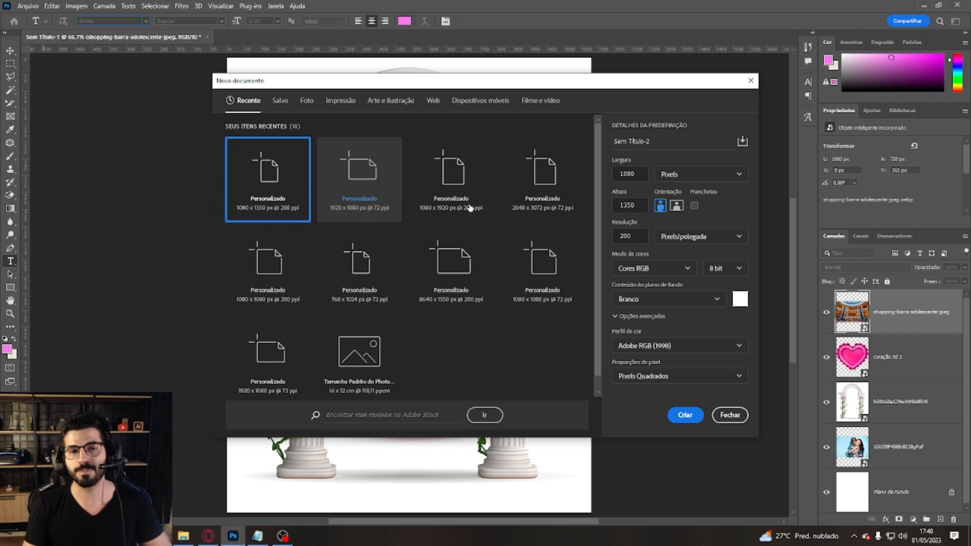
left_click(637, 175)
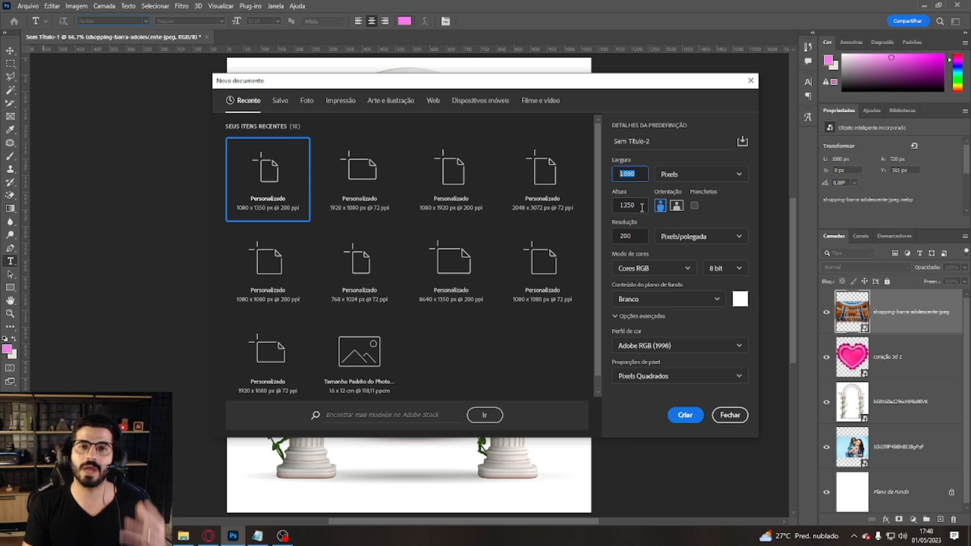
left_click(634, 238)
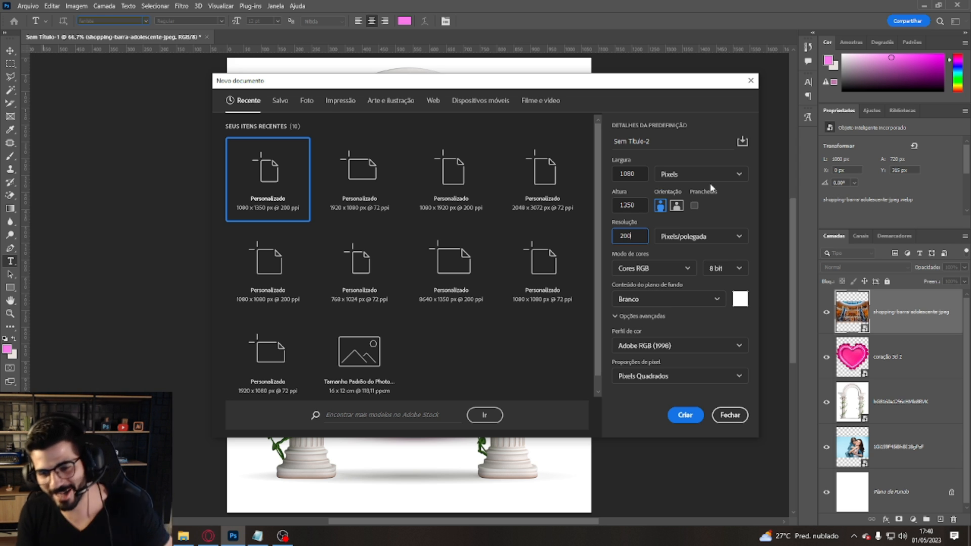
left_click(730, 415)
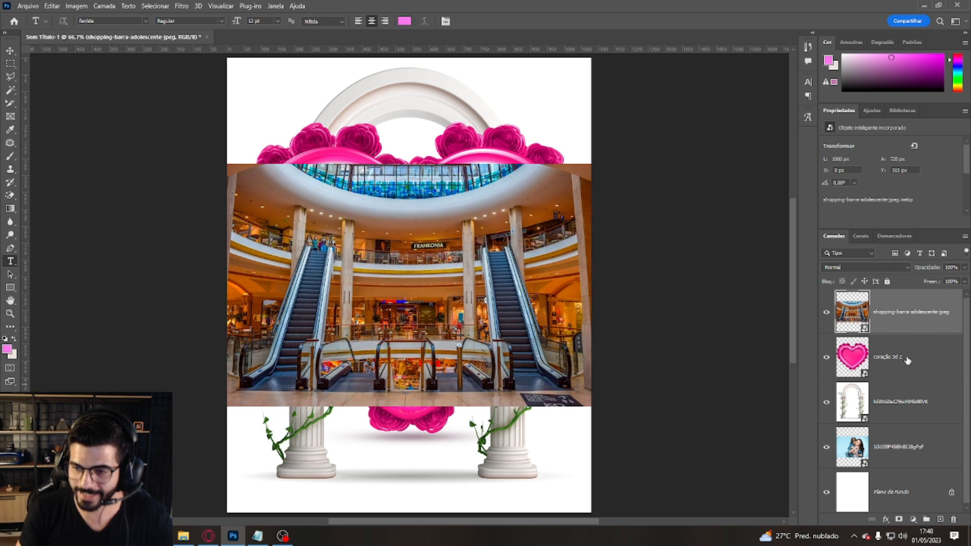
Step: Hide the heart, arch and mother-and-daughter layers, and scale the mall photo to 58.5% to cover the canvas
left_click_drag(827, 357, 826, 445)
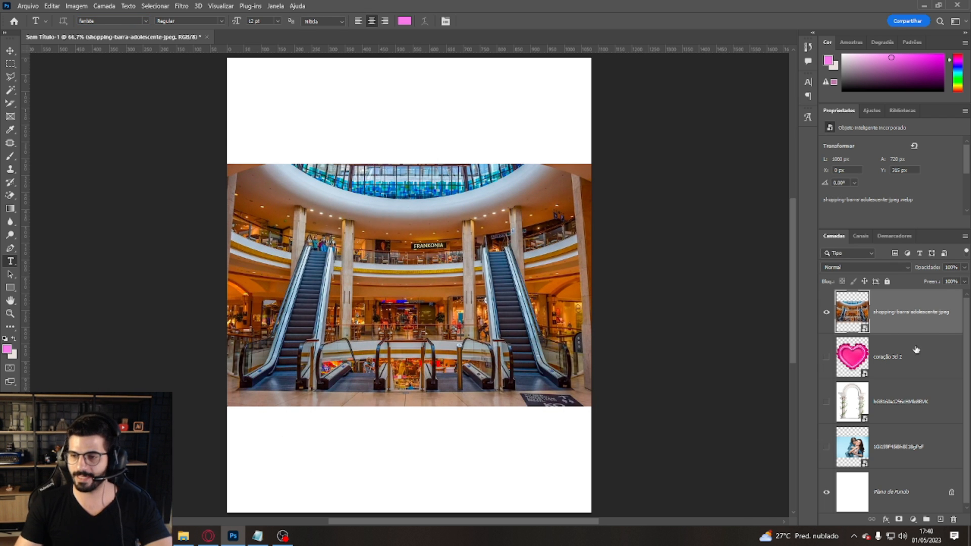
key("ctrl+minus")
key("ctrl+minus")
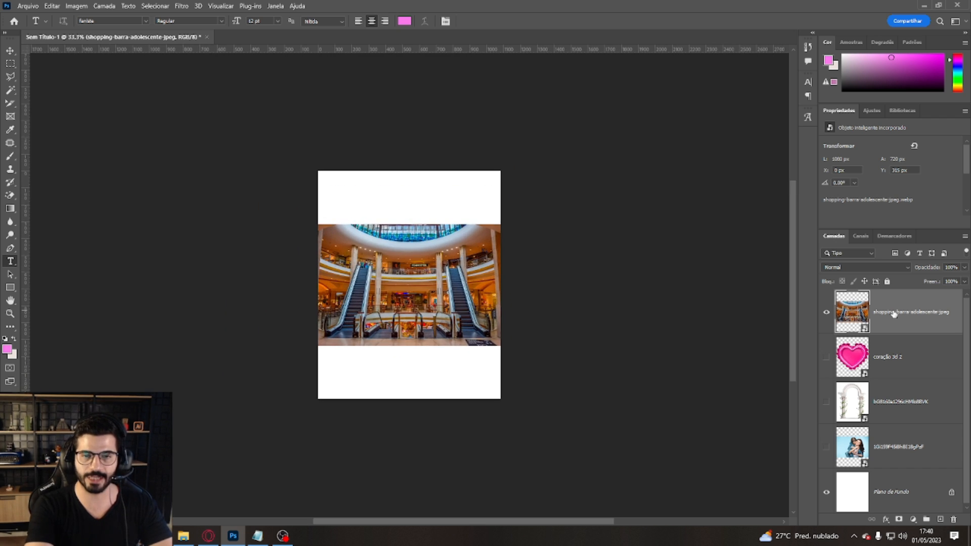
key("ctrl+t")
left_click_drag(407, 221, 425, 273)
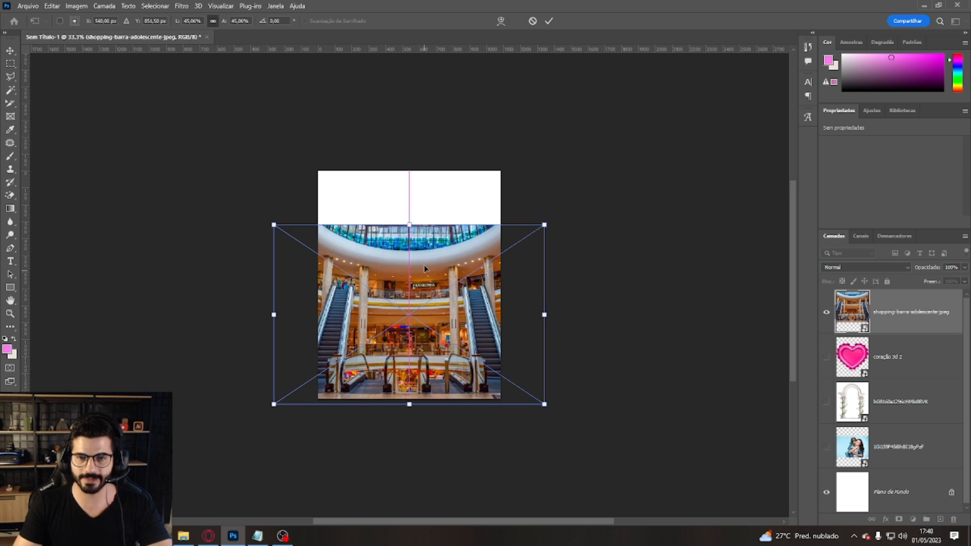
left_click_drag(409, 223, 409, 169)
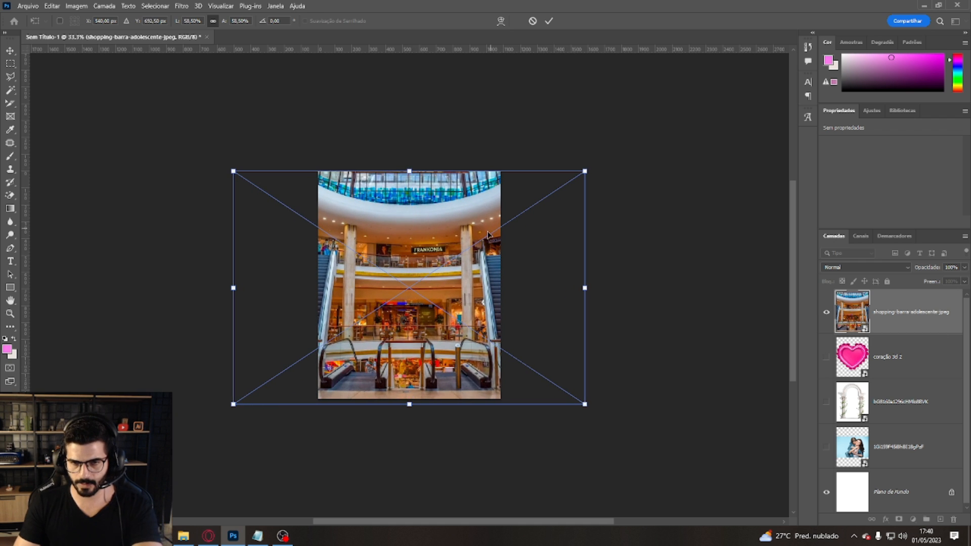
key("Return")
Step: Scale the mall photo to 60.3%, centred horizontally and extending slightly past the canvas's top and bottom edges
mouse_move(448, 261)
left_mouse_down()
mouse_move(457, 261)
mouse_move(448, 260)
left_mouse_up()
key("ctrl+t")
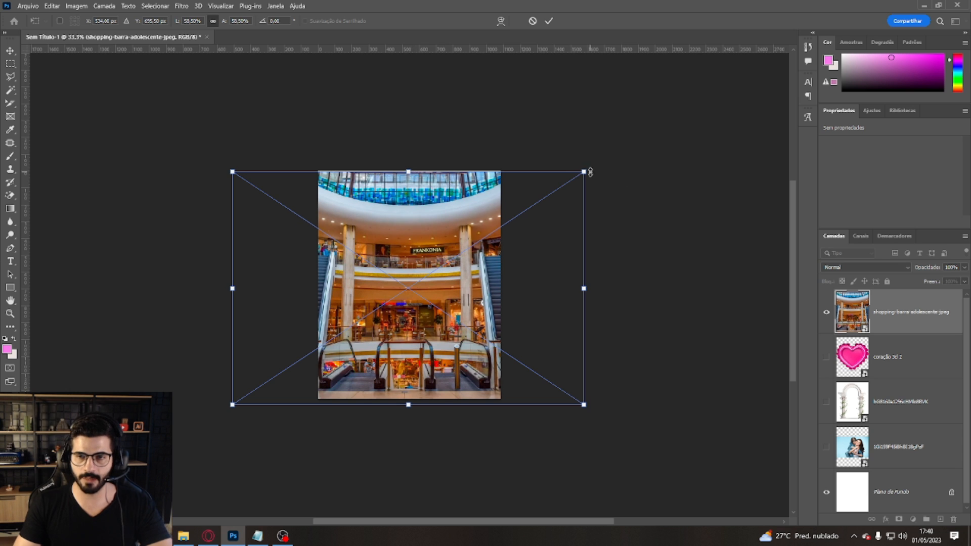
left_click_drag(585, 172, 592, 165)
left_click_drag(581, 202, 577, 203)
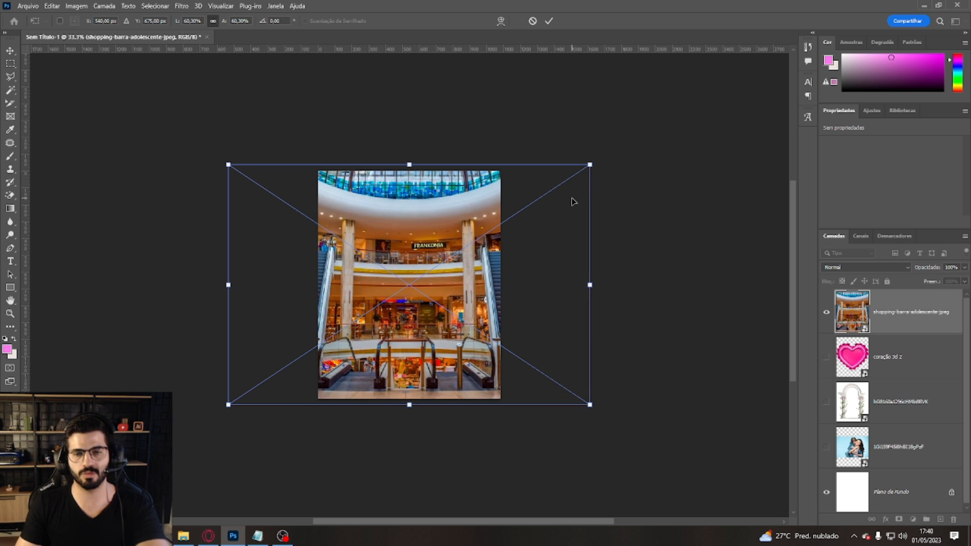
key("Return")
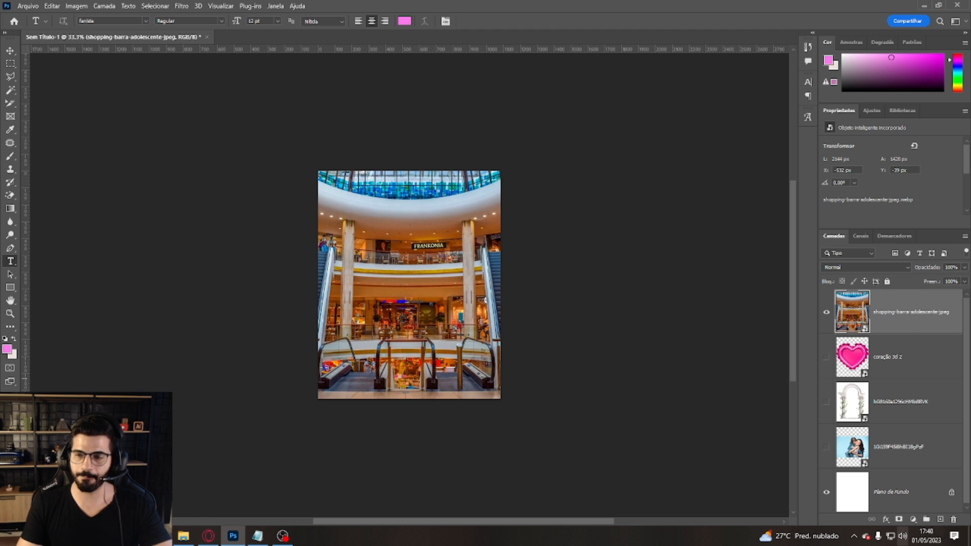
Step: Add a Gradient Map adjustment above the mall photo and set its dark stop to purple #9200a0
left_click(914, 519)
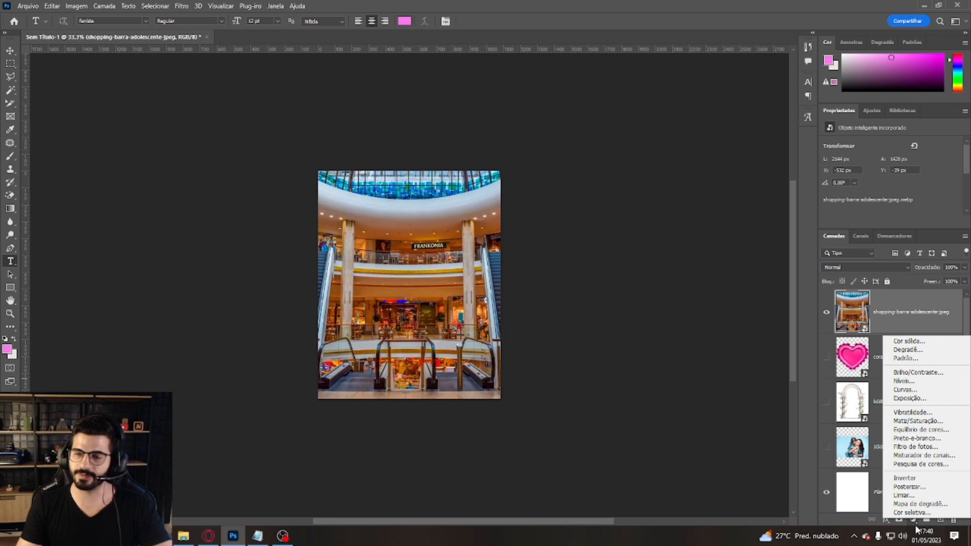
left_click(934, 508)
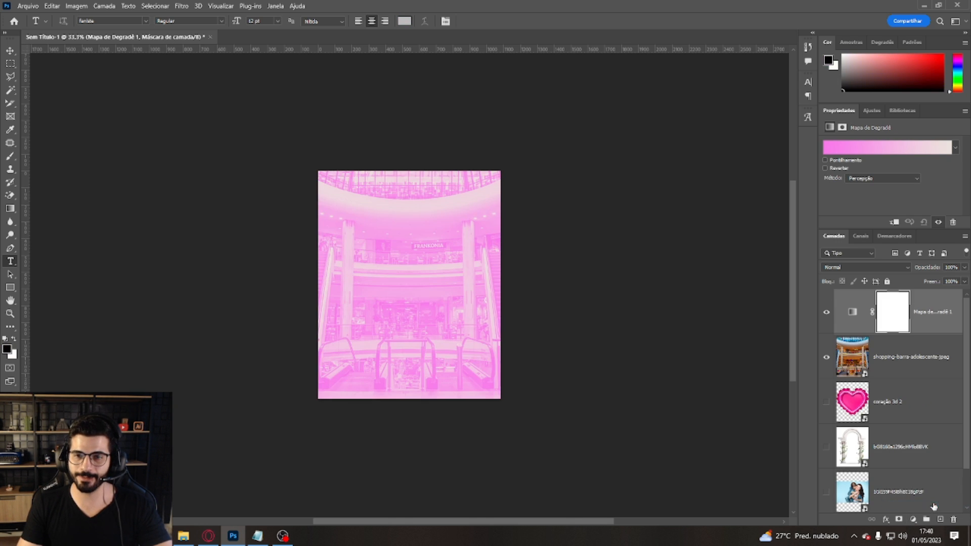
left_click(883, 148)
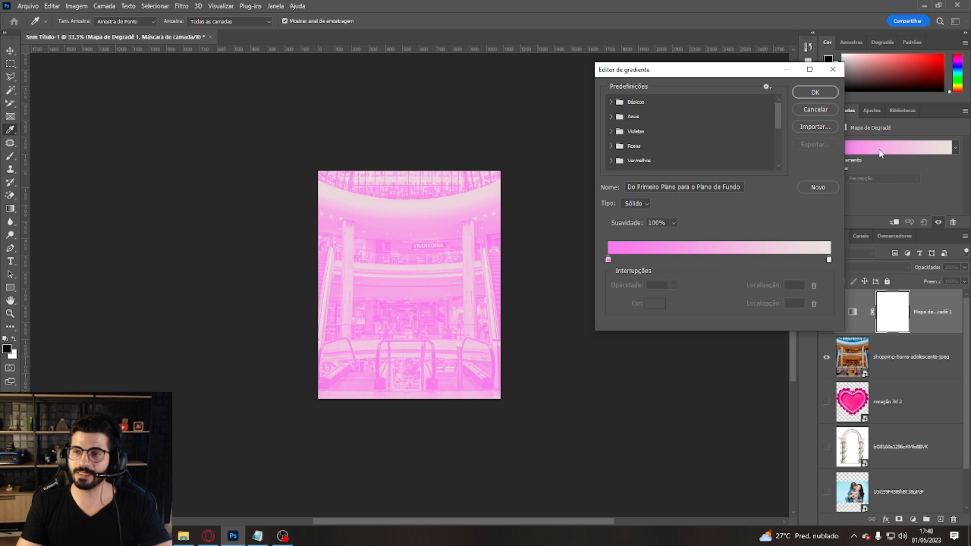
left_click_drag(743, 76, 692, 83)
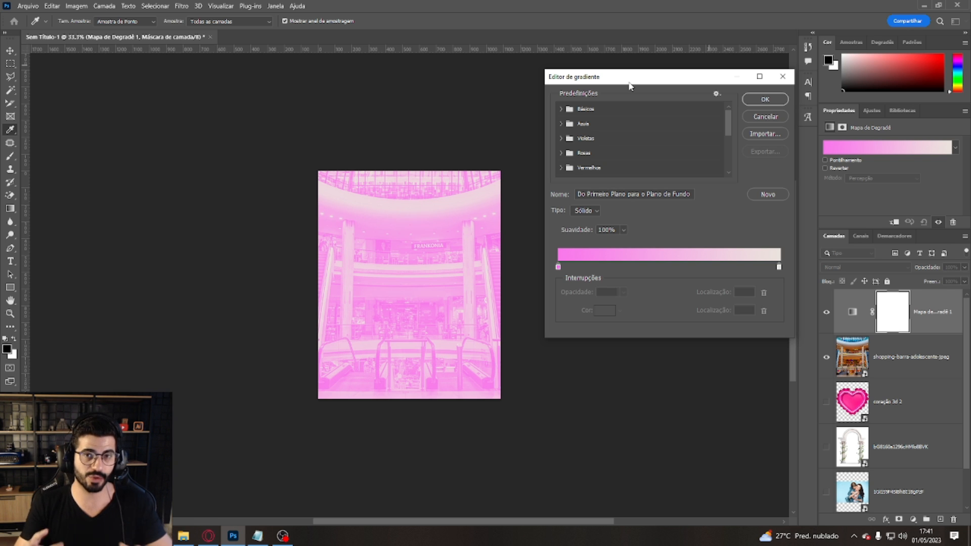
left_click(559, 267)
left_click(605, 310)
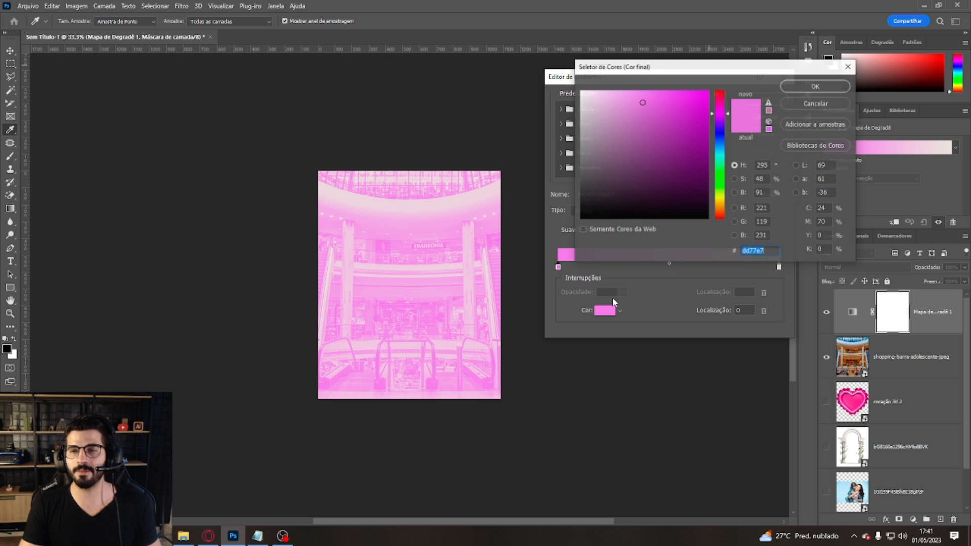
mouse_move(668, 192)
left_mouse_down()
mouse_move(722, 130)
mouse_move(707, 136)
left_mouse_up()
left_click(708, 143)
left_click(709, 138)
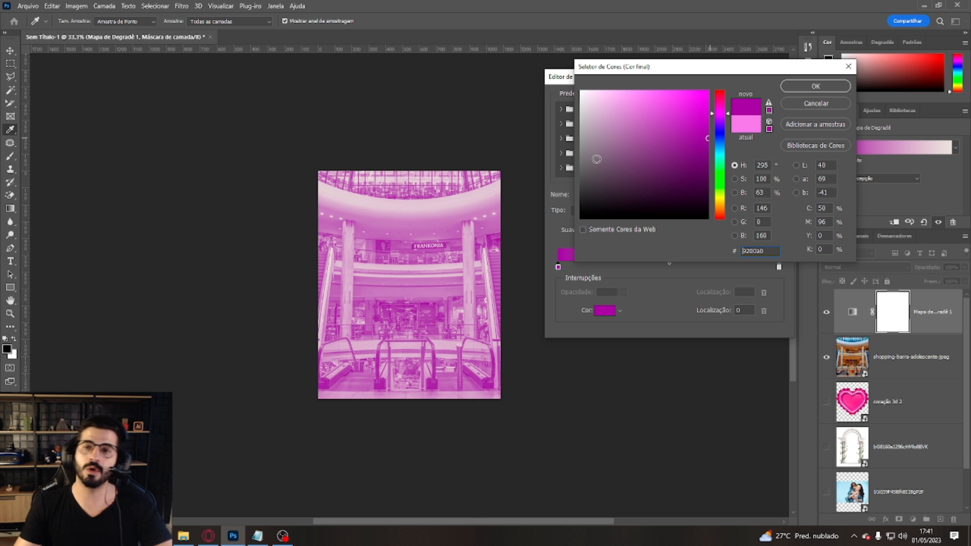
left_click(815, 87)
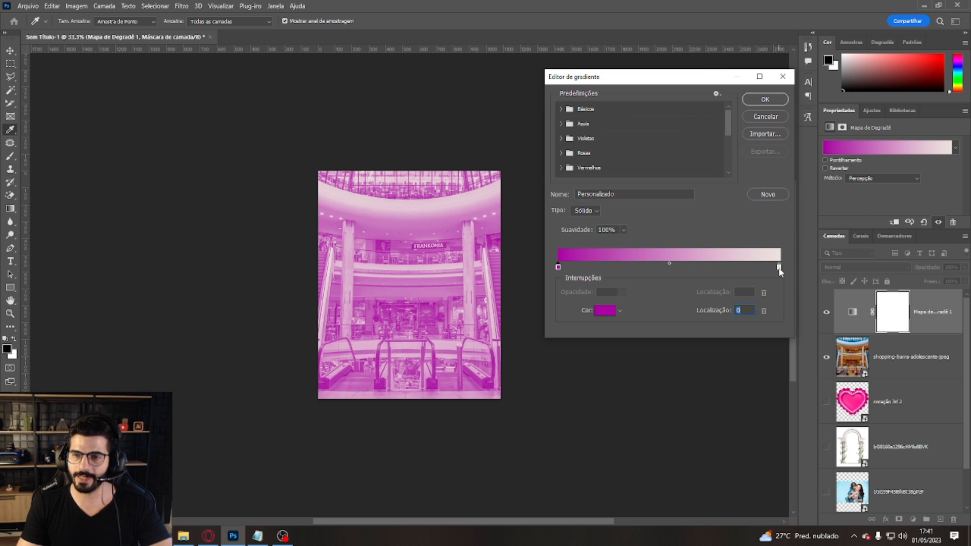
Step: Set the gradient map's light stop to a bright pink and apply the purple-to-pink gradient
left_click(780, 270)
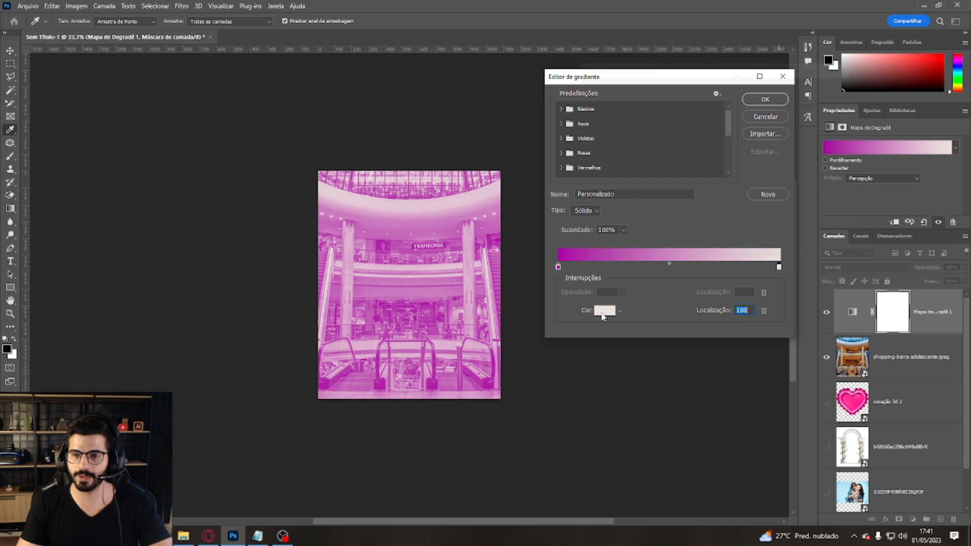
left_click(603, 315)
left_click(692, 104)
left_click(722, 158)
left_click_drag(721, 160, 722, 103)
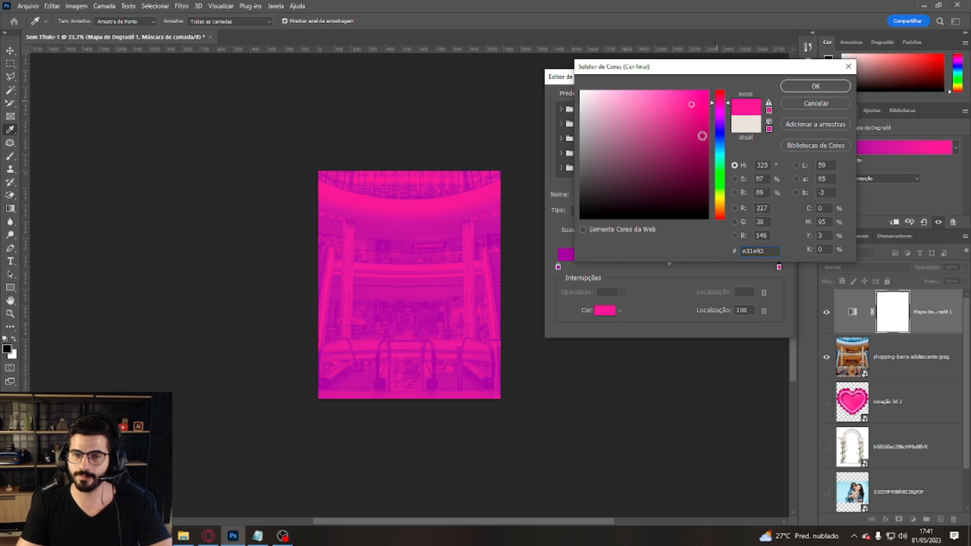
left_click(676, 90)
left_click_drag(676, 90, 660, 91)
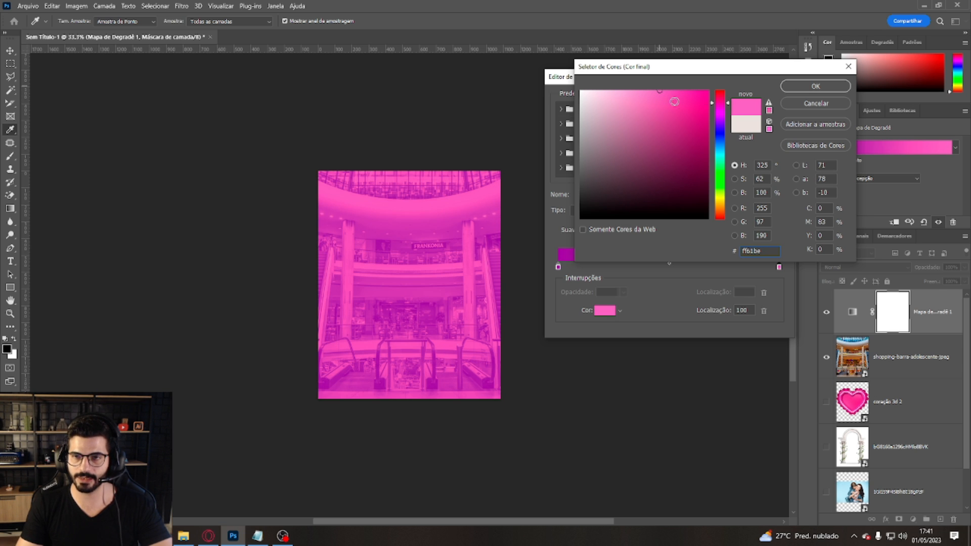
left_click(719, 109)
left_click_drag(720, 118, 718, 105)
left_click(816, 86)
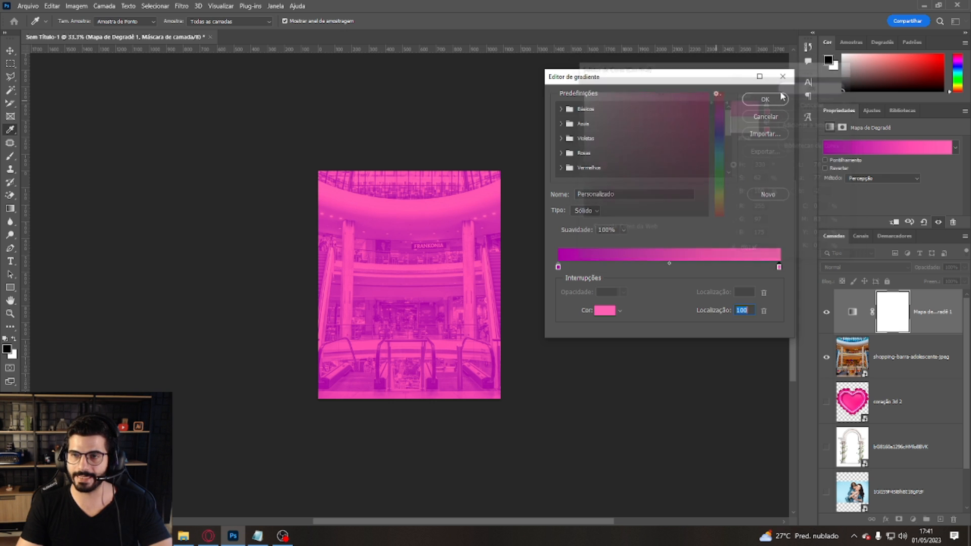
left_click(763, 98)
key("t")
Step: Apply a Gaussian Blur with a 6.6-pixel radius to the mall photo layer
left_click(925, 373)
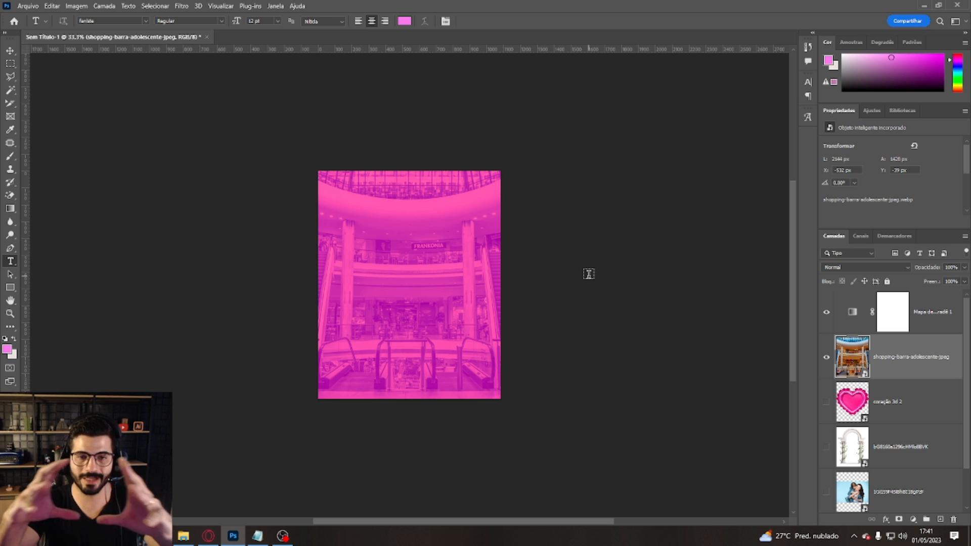
left_click(182, 6)
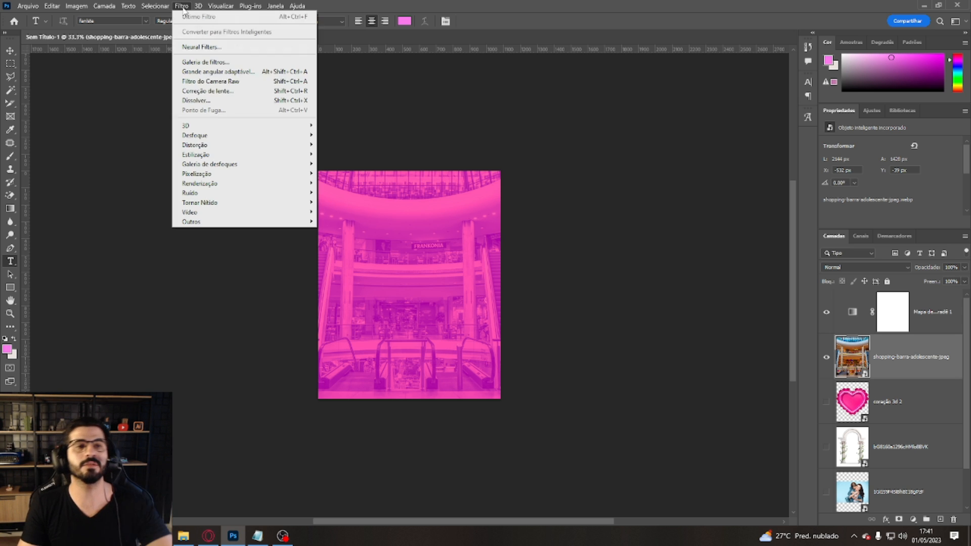
mouse_move(291, 138)
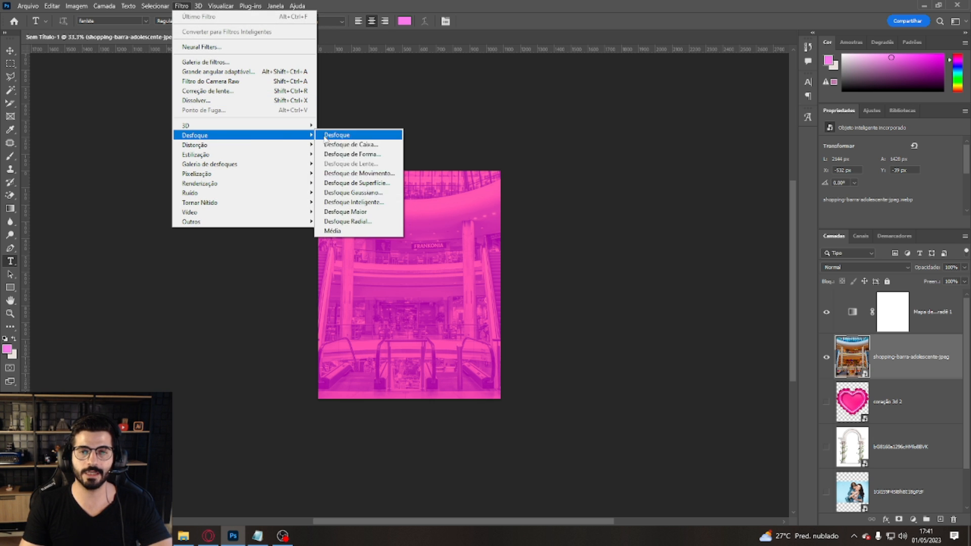
left_click(353, 192)
left_click_drag(625, 252, 599, 249)
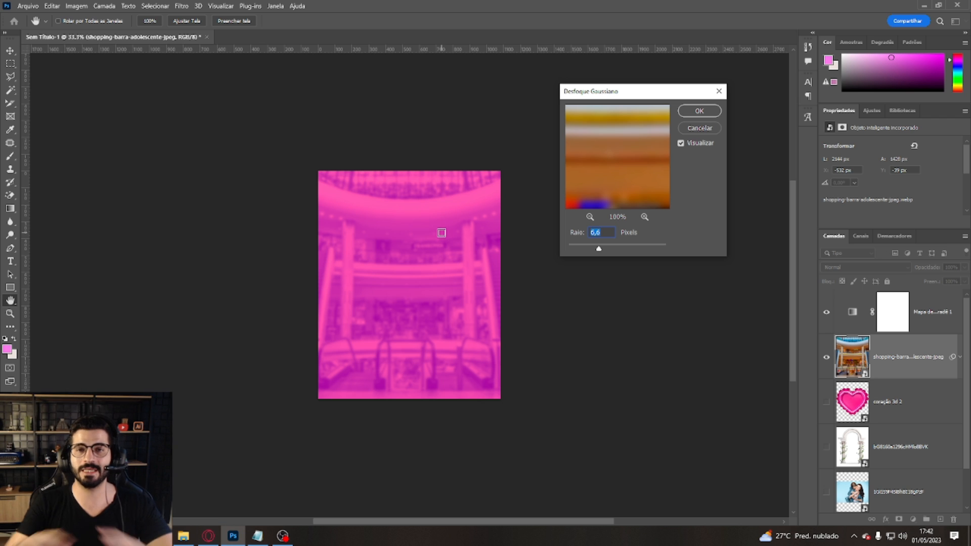
left_click(700, 111)
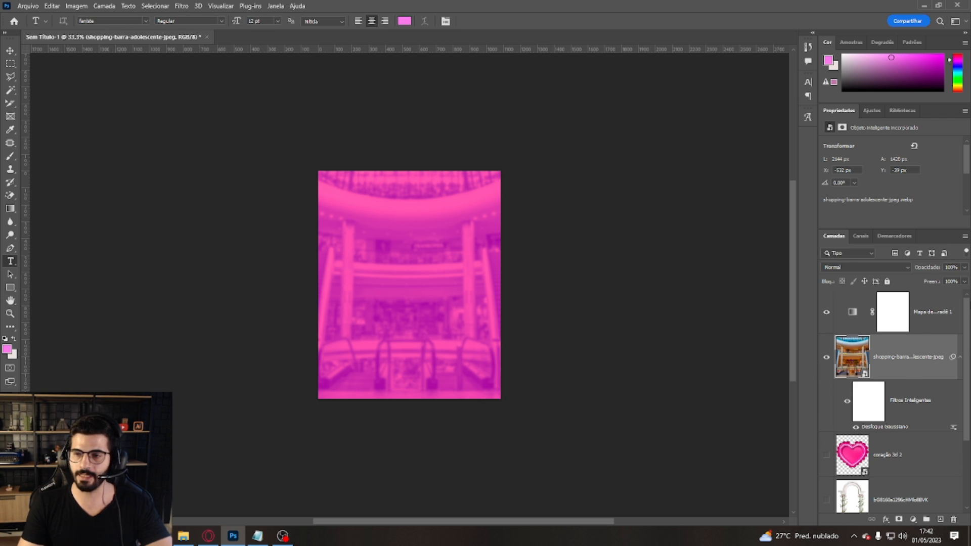
Step: Add a solid color fill layer in neutral gray #636363 above the gradient map
left_click(925, 314)
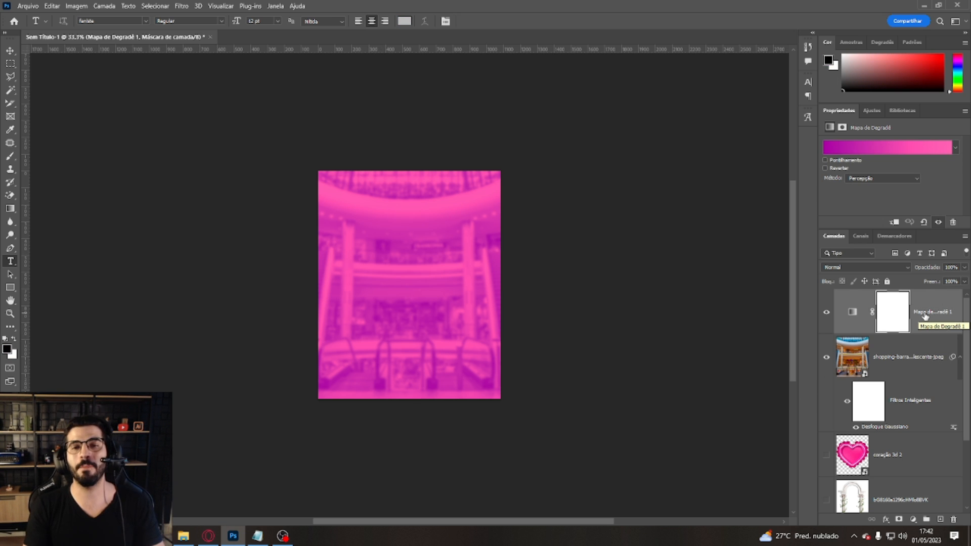
left_click(915, 521)
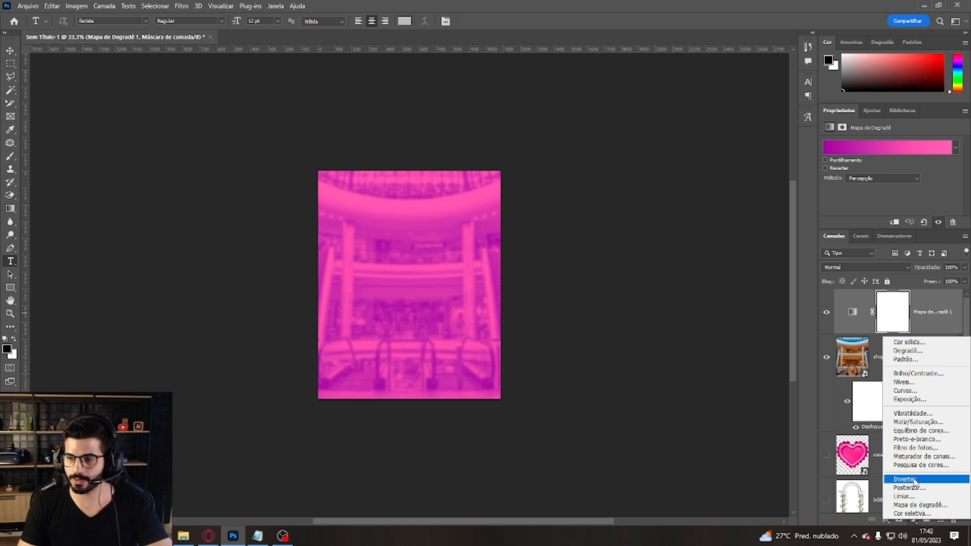
left_click(915, 523)
left_click(916, 522)
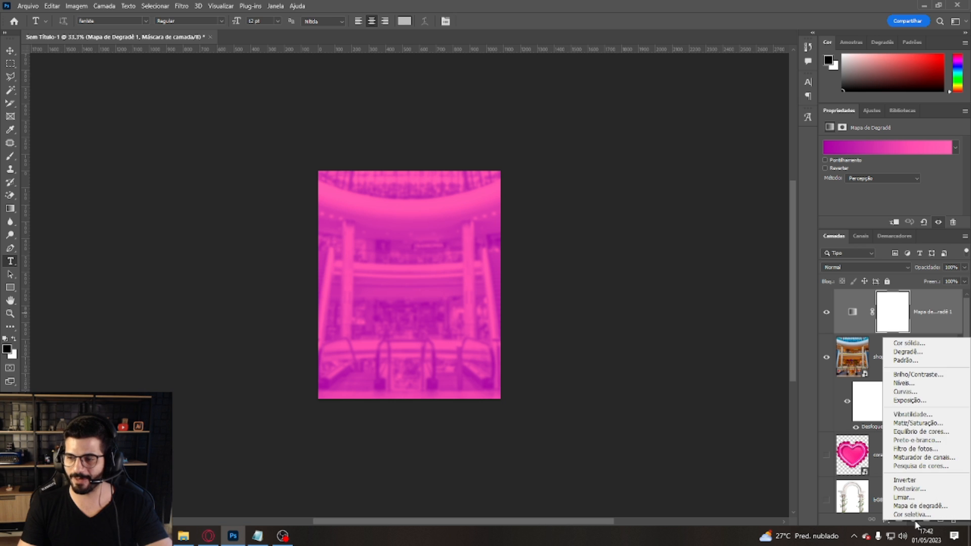
left_click(926, 344)
mouse_move(616, 120)
left_mouse_down()
mouse_move(560, 126)
mouse_move(550, 168)
left_mouse_up()
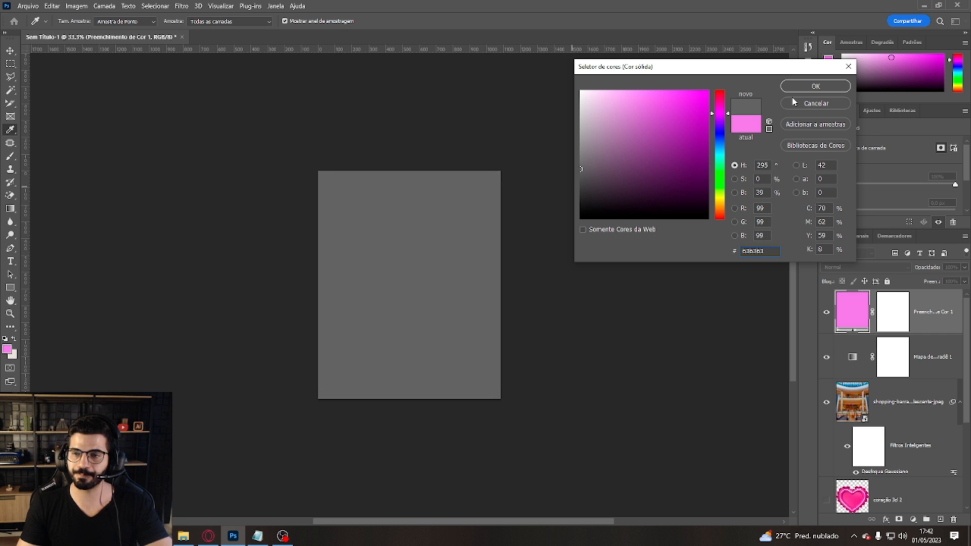
left_click(813, 88)
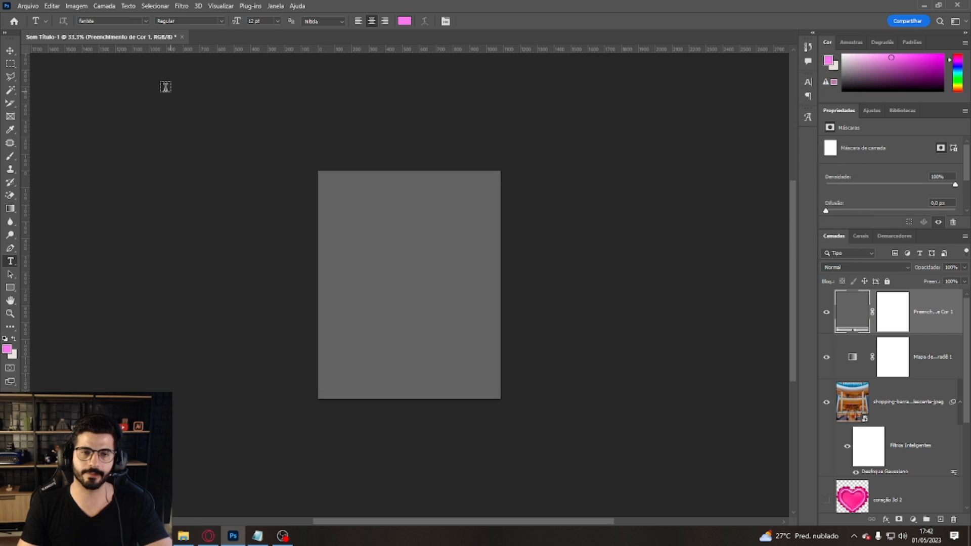
Step: Rasterize the gray fill layer and add monochromatic noise at 9.16% with Gaussian distribution
left_click(184, 7)
mouse_move(220, 221)
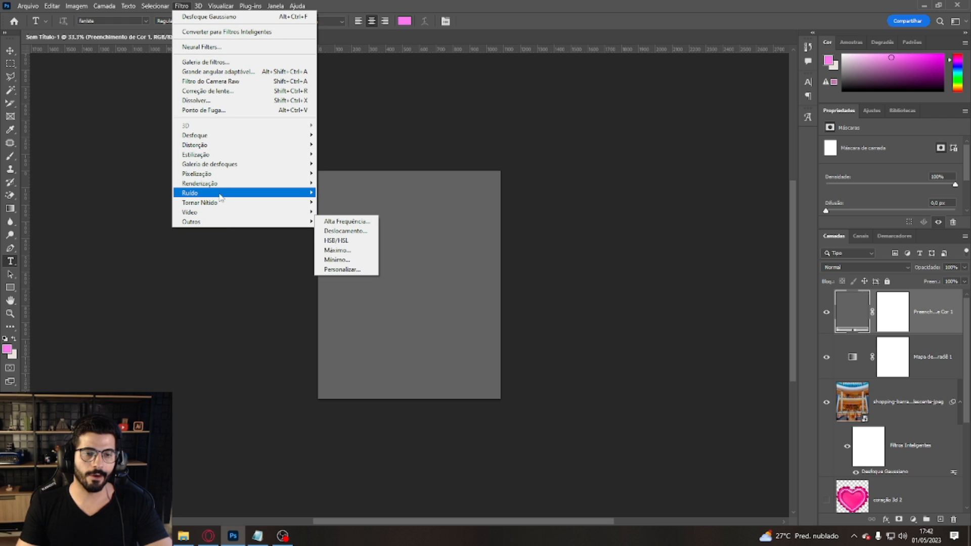
mouse_move(221, 194)
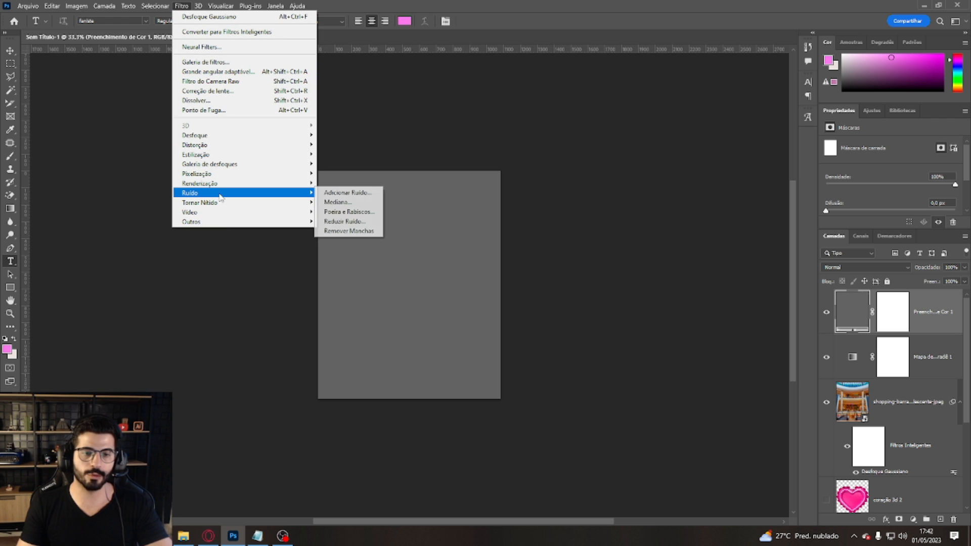
left_click(340, 193)
left_click(587, 200)
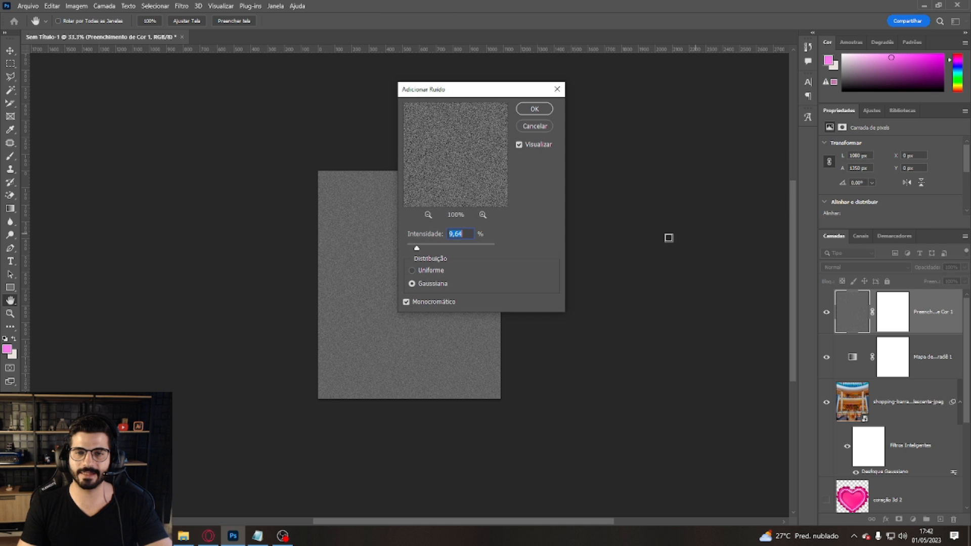
left_click_drag(414, 245, 431, 247)
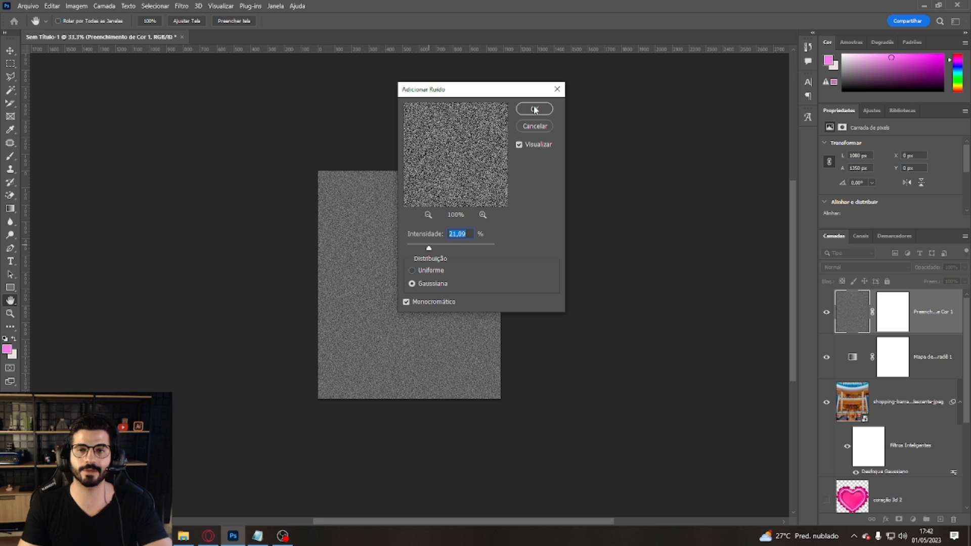
mouse_move(430, 250)
left_mouse_down()
mouse_move(501, 253)
mouse_move(399, 246)
mouse_move(514, 243)
mouse_move(415, 248)
left_mouse_up()
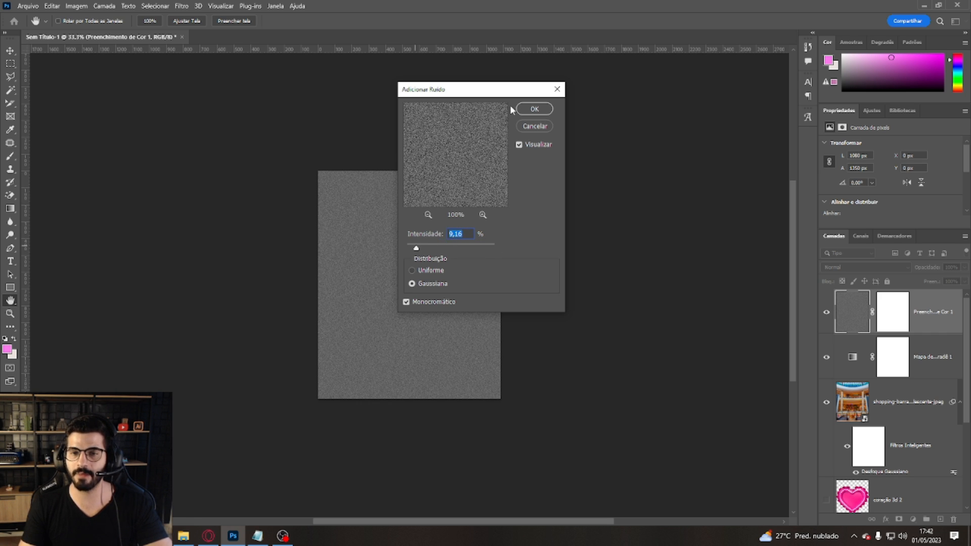
left_click(535, 110)
key("t")
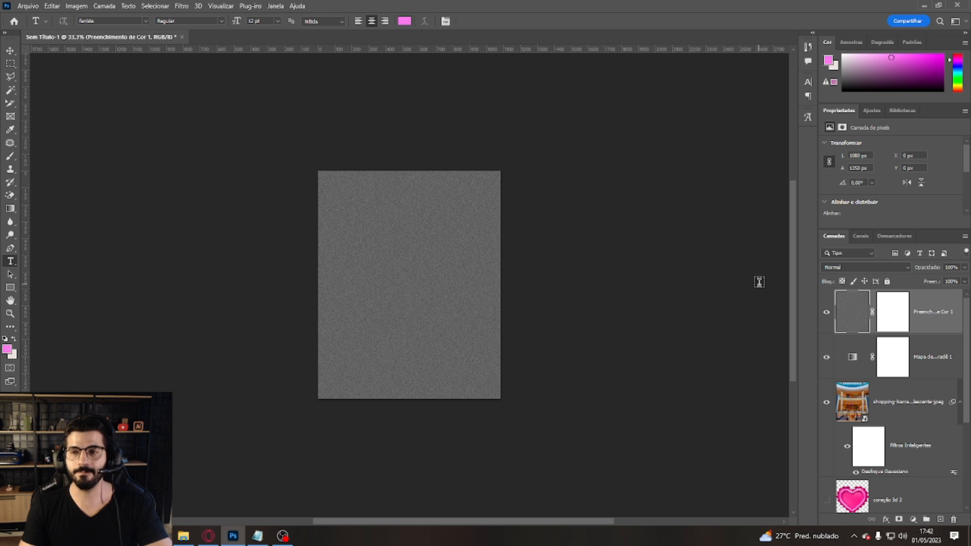
Step: Blend the noise layer in Soft Light (Luz Indireta) mode, compare it on and off, and lower its fill to about 77%
left_click(865, 268)
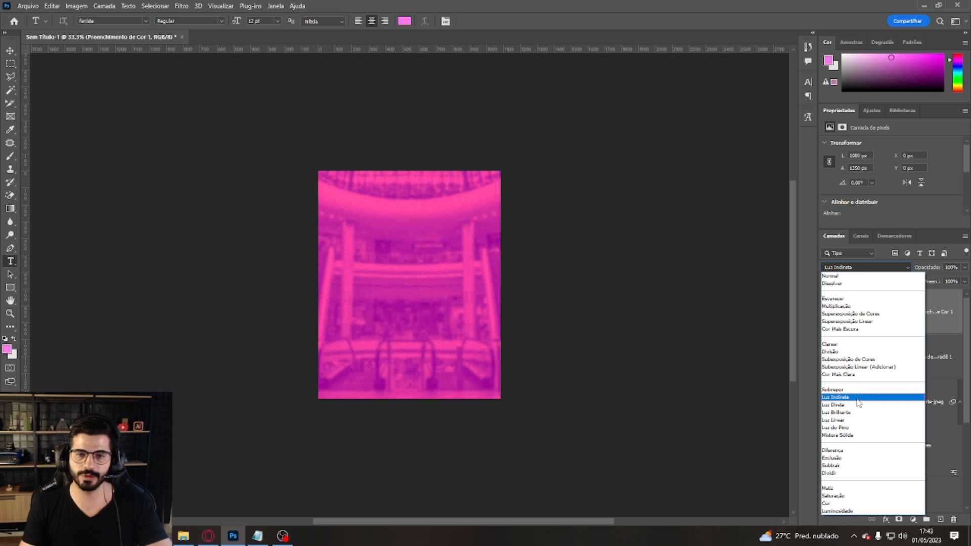
left_click(859, 398)
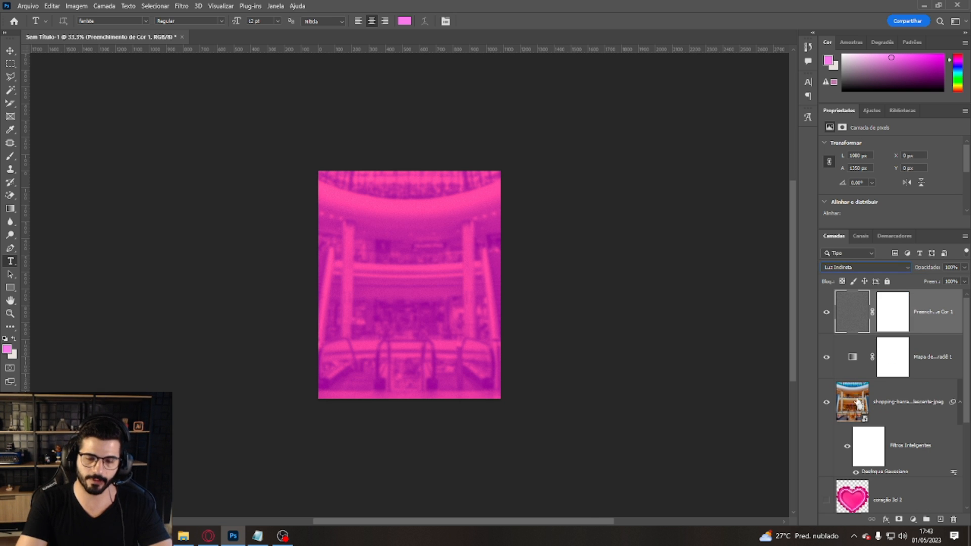
key("ctrl+0")
left_click(827, 315)
left_click(827, 313)
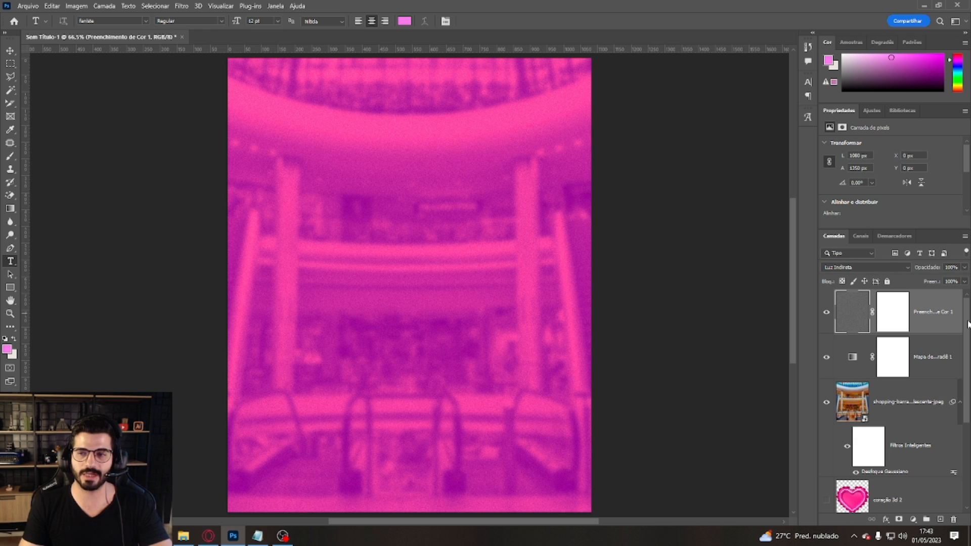
left_click(965, 281)
left_click_drag(965, 294, 955, 294)
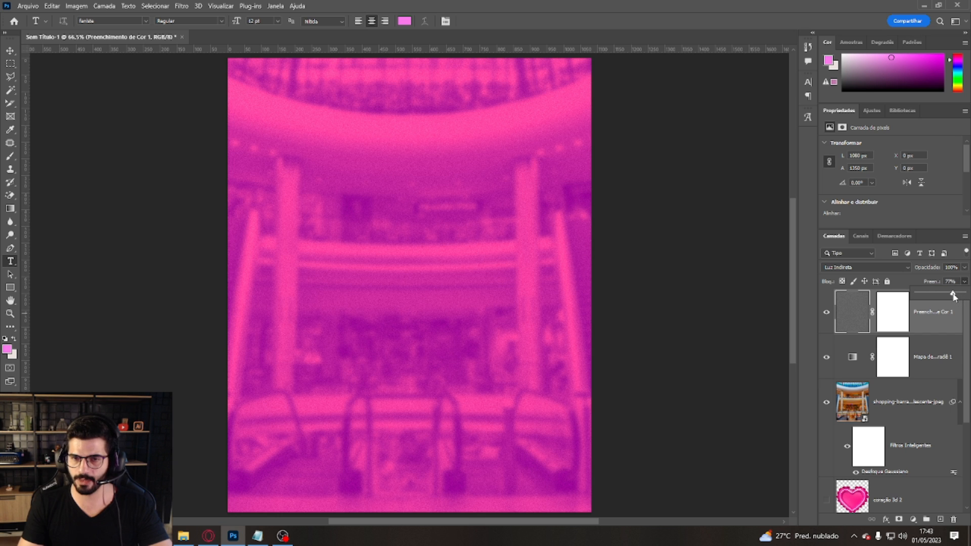
left_click(944, 318)
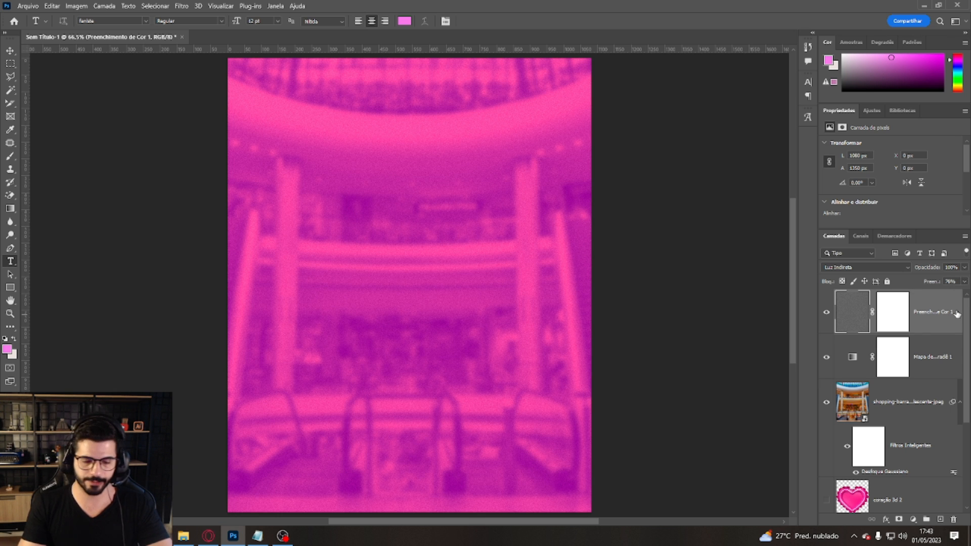
Step: Create a new empty layer named Camada 1 above the noise layer, in Normal mode at 100% opacity
key("ctrl+plus")
key("ctrl+minus")
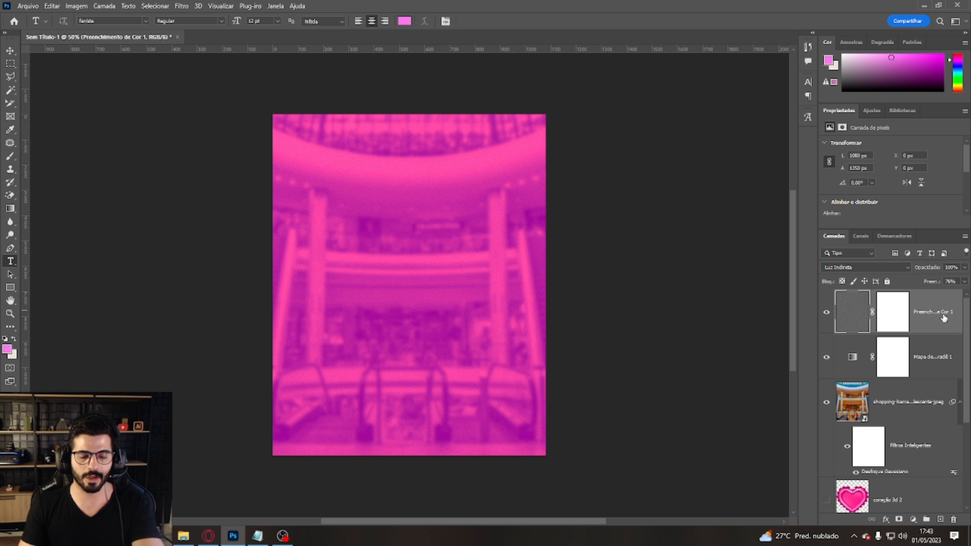
key("ctrl+shift+n")
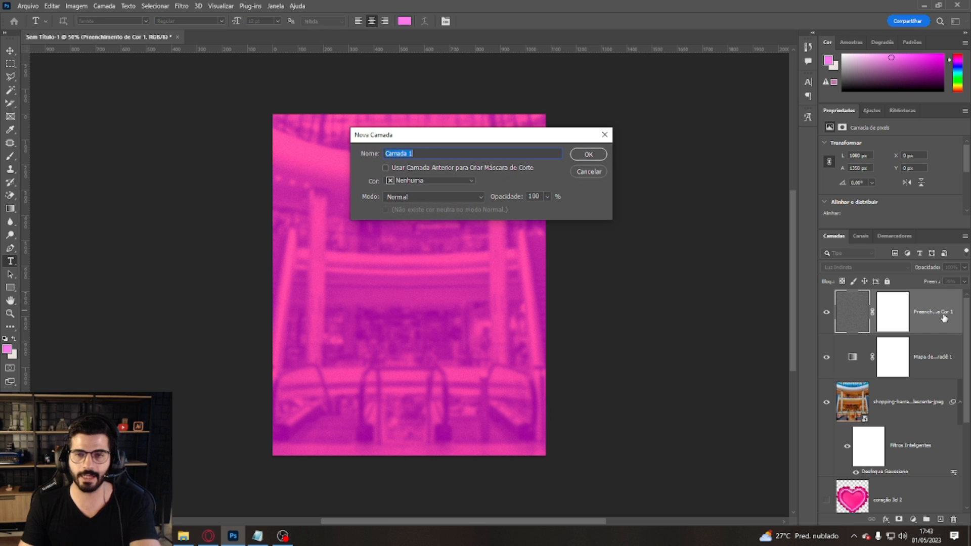
key("Return")
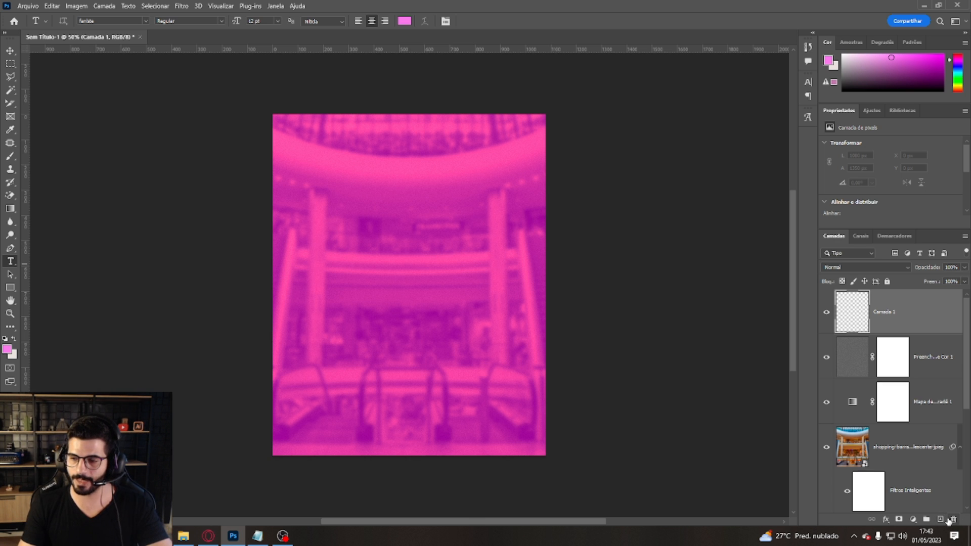
Step: Sample a dark magenta from the lower part of the tinted mall background as the foreground color
left_click(940, 521)
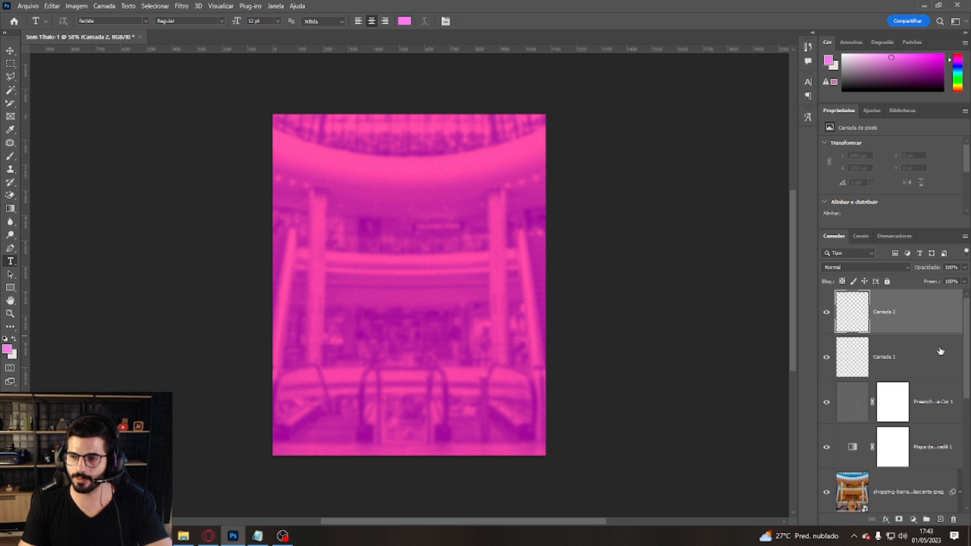
key("ctrl+z")
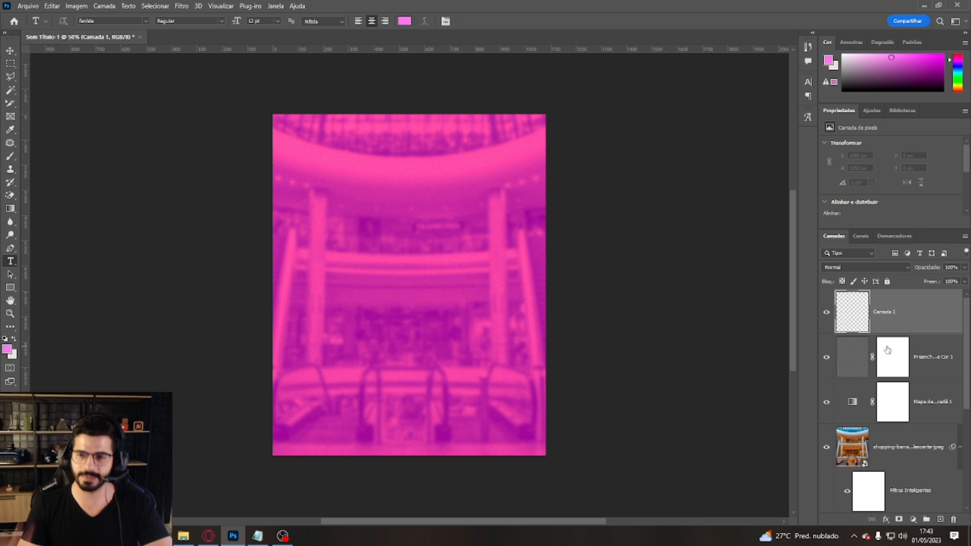
key("i")
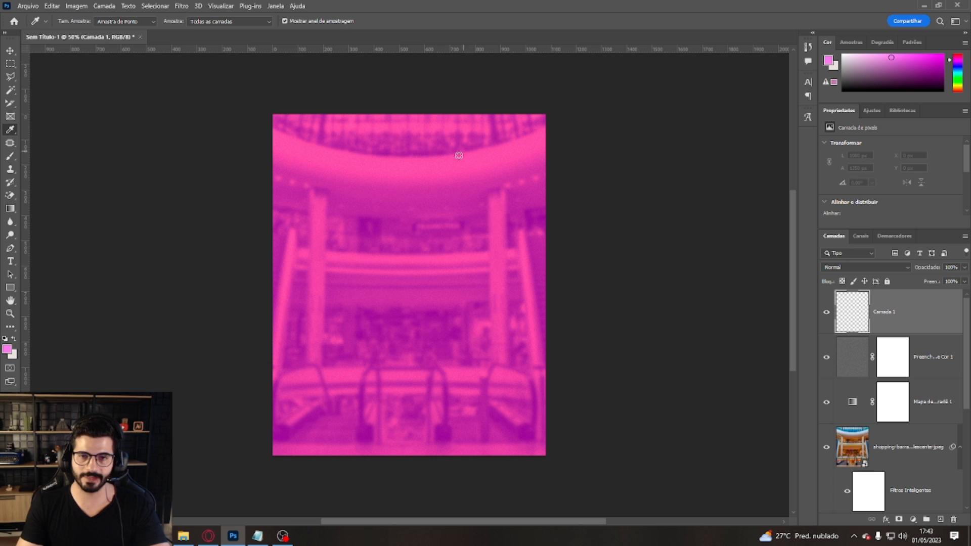
left_click(537, 252)
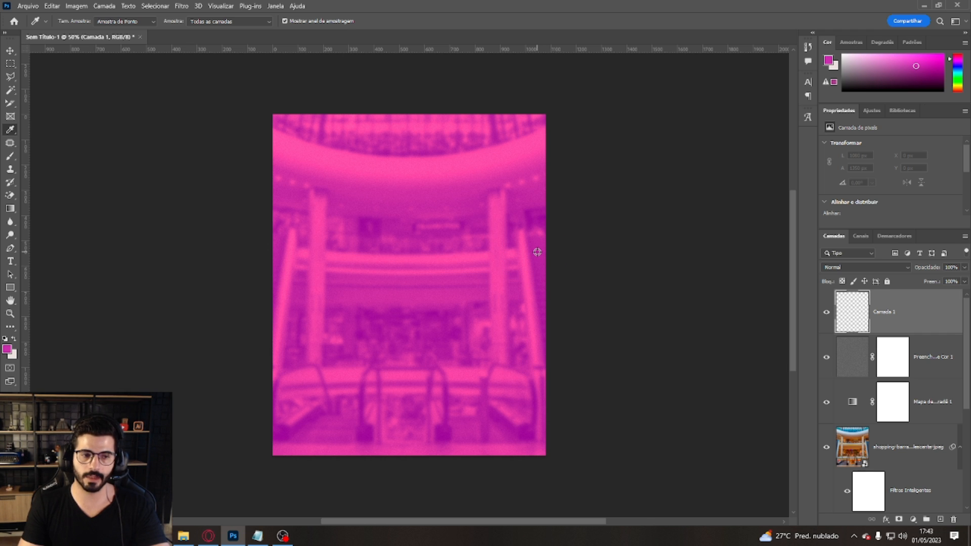
left_click(444, 400)
Step: Paint the sampled magenta over the lower part of the canvas on Camada 1 with a soft brush of about 430 px
key("b")
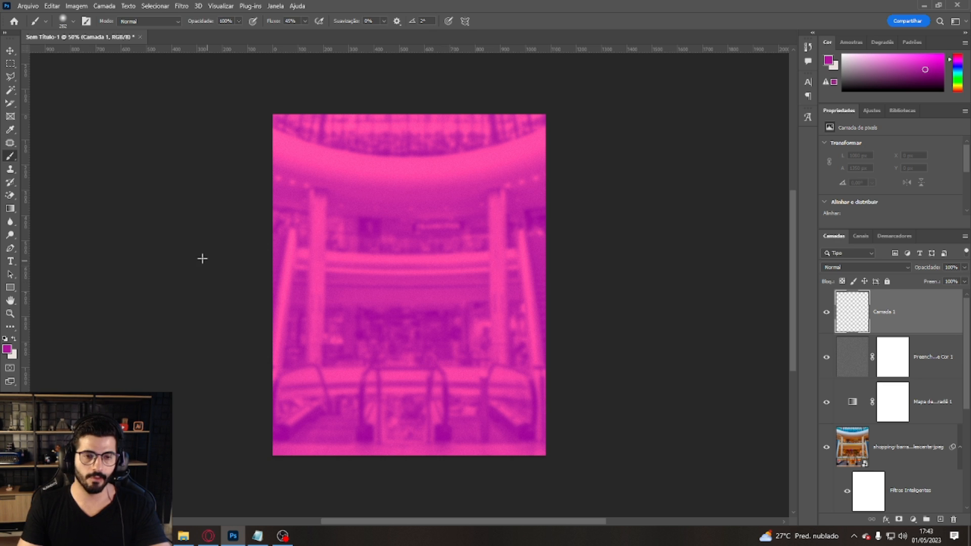
right_click(12, 160)
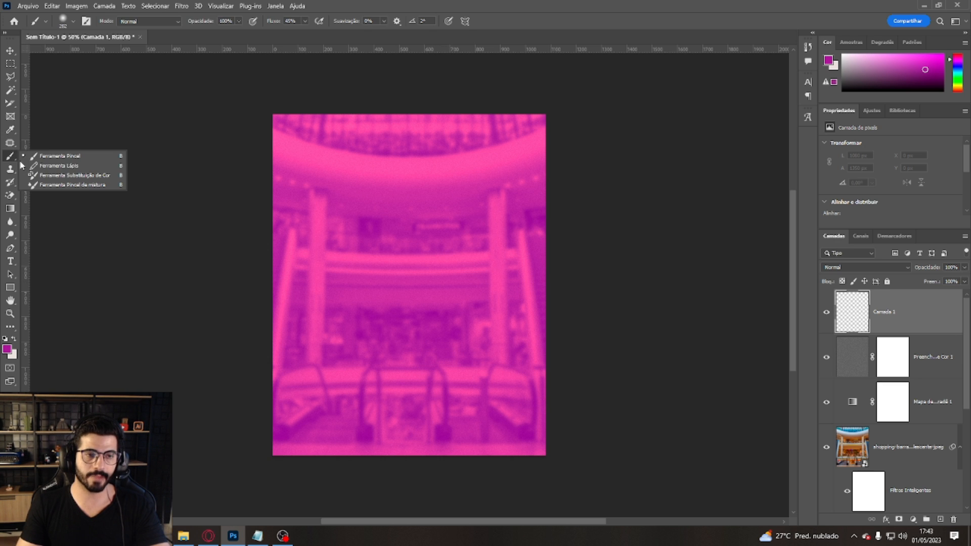
left_click(72, 158)
left_click(73, 21)
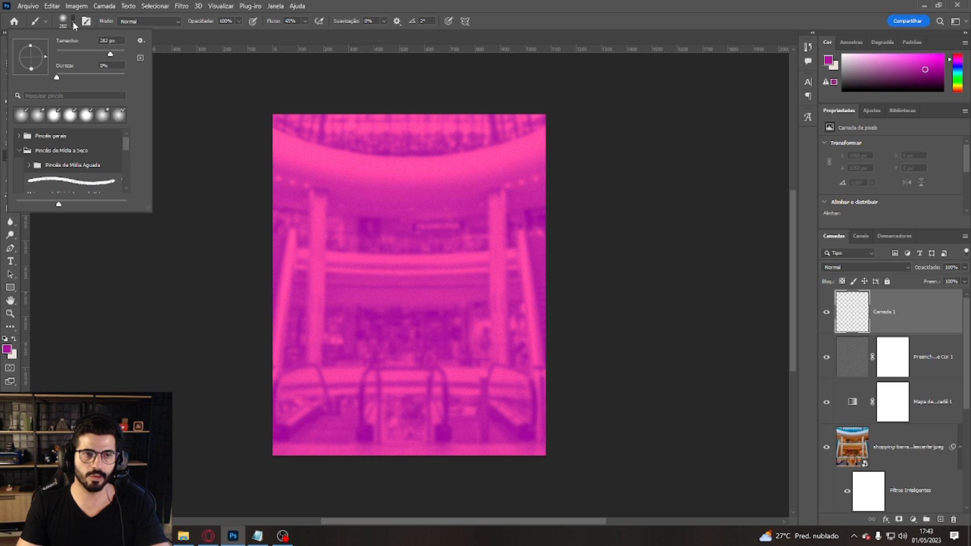
left_click_drag(115, 52, 116, 56)
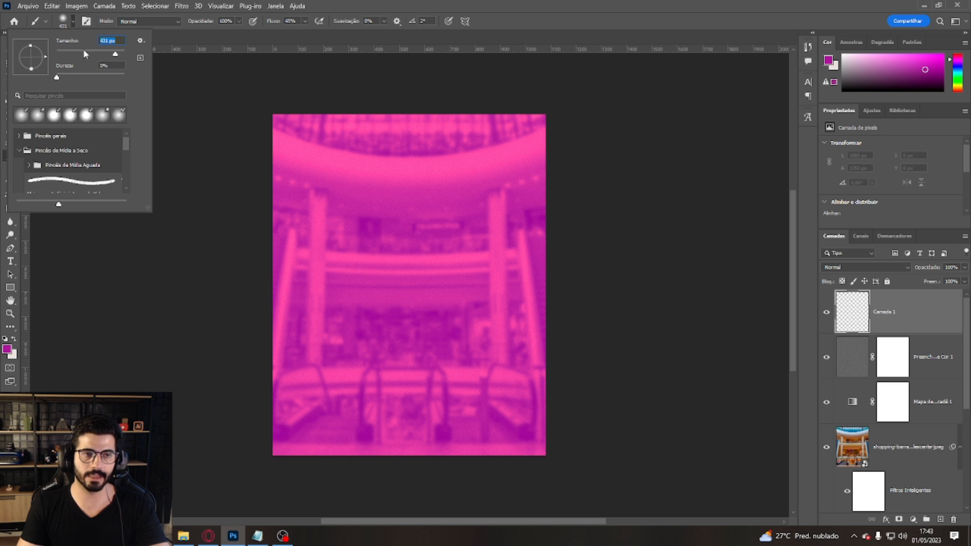
left_click(236, 194)
mouse_move(241, 335)
left_mouse_down()
mouse_move(287, 456)
mouse_move(249, 439)
mouse_move(575, 421)
mouse_move(522, 414)
mouse_move(594, 283)
mouse_move(542, 327)
mouse_move(571, 334)
mouse_move(404, 466)
mouse_move(227, 440)
mouse_move(540, 447)
mouse_move(334, 410)
mouse_move(245, 289)
mouse_move(449, 415)
mouse_move(502, 360)
mouse_move(609, 316)
mouse_move(380, 390)
mouse_move(286, 362)
mouse_move(590, 386)
left_mouse_up()
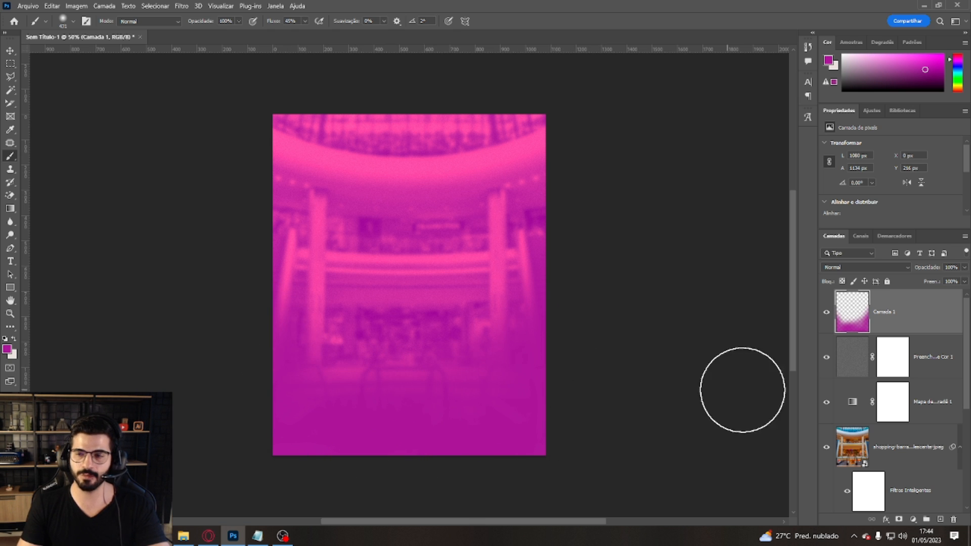
Step: Move Camada 1 below the gray noise layer, lower its fill to about 83%, and compare it on and off
left_click_drag(903, 334, 891, 369)
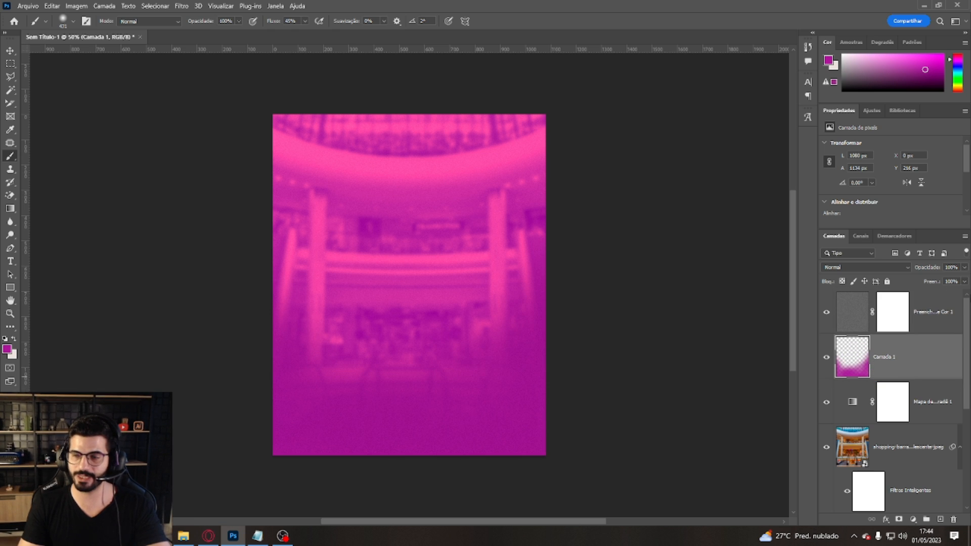
left_click(965, 281)
left_click_drag(965, 293, 959, 296)
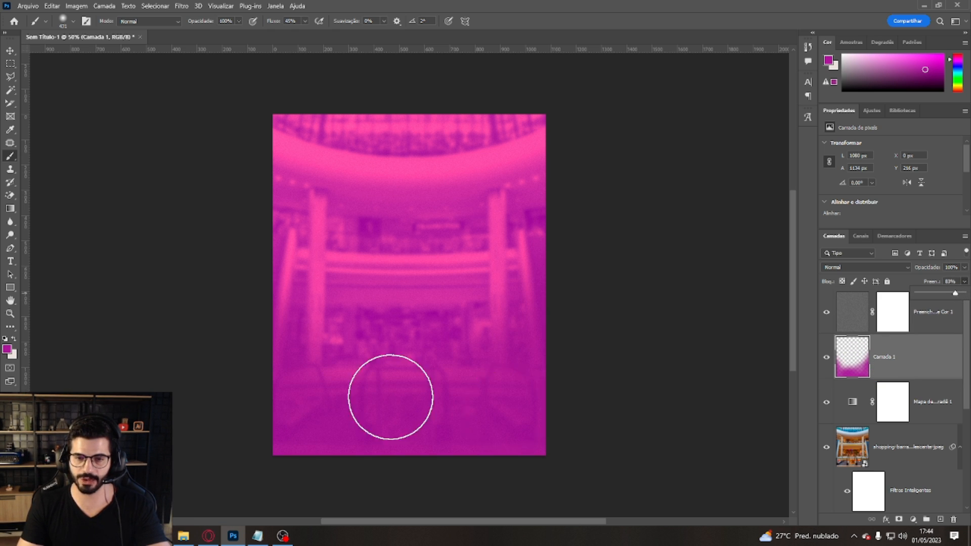
left_click(826, 359)
left_click(827, 359)
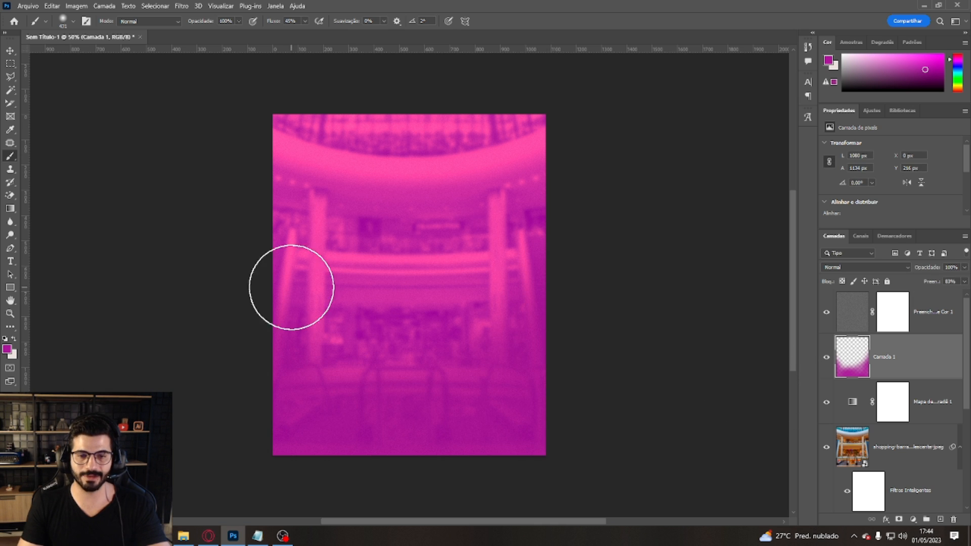
Step: Apply a Gaussian Blur with a radius of 42.9 pixels to the magenta paint on Camada 1
left_click(183, 7)
mouse_move(202, 135)
left_click(387, 198)
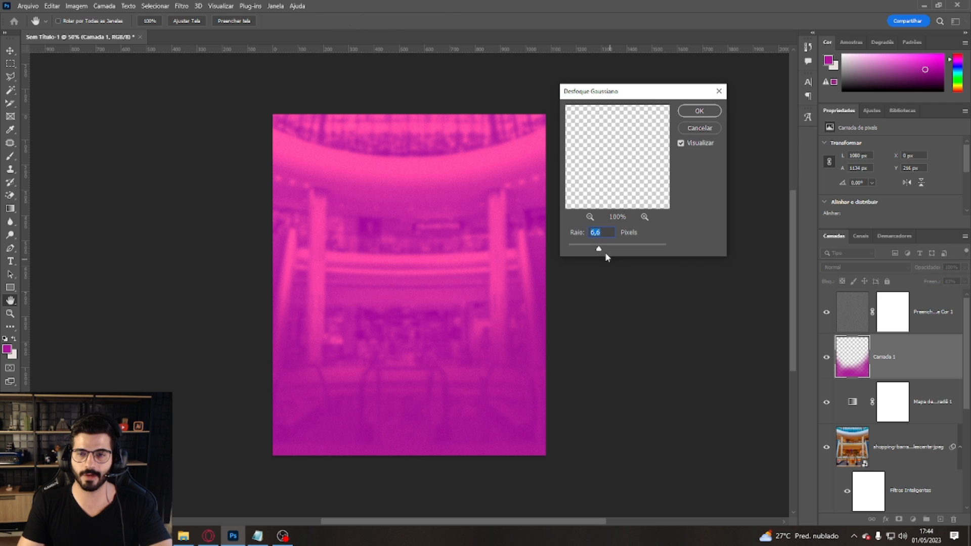
left_click(608, 250)
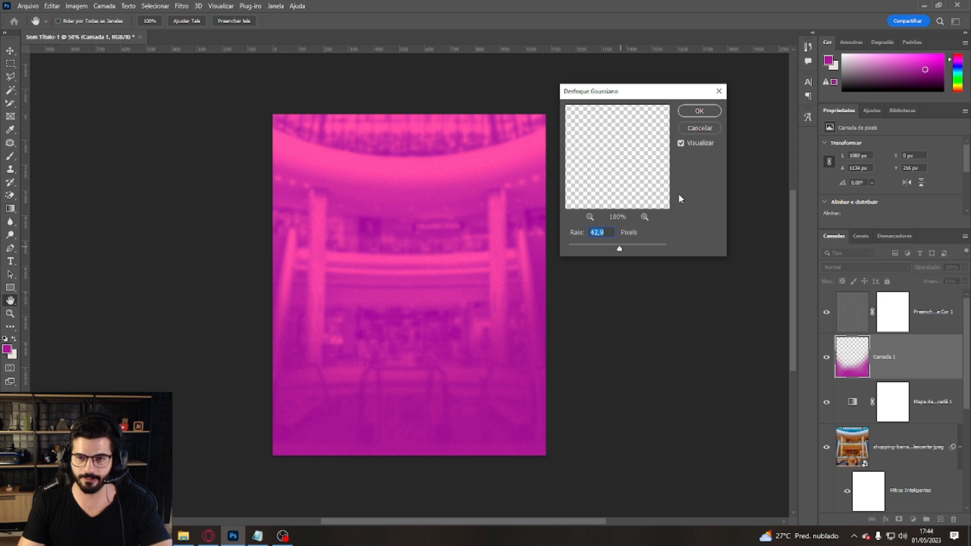
left_click(712, 113)
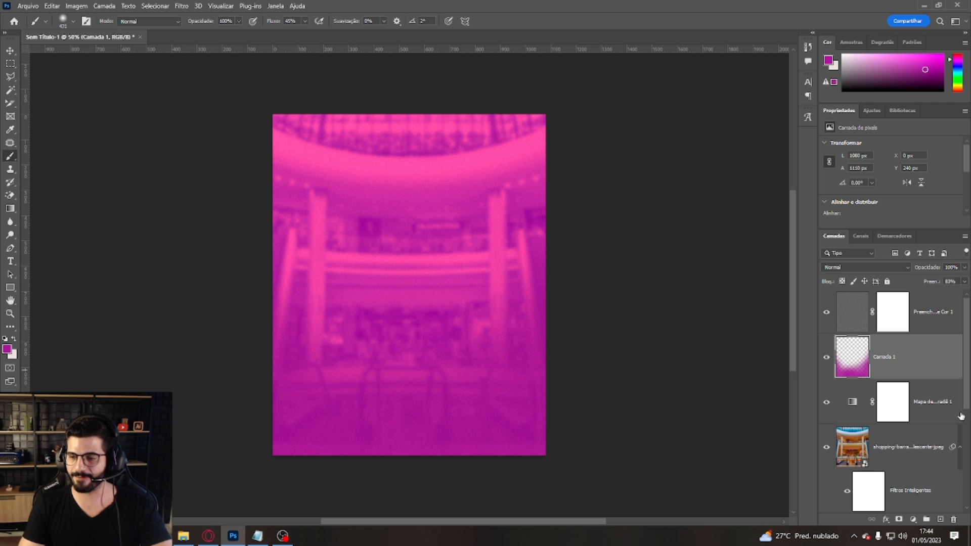
Step: Bring the arch image layer to the top of the layer stack, make it visible and rasterize it
scroll(951, 419, "down", 4)
left_click_drag(933, 416, 931, 296)
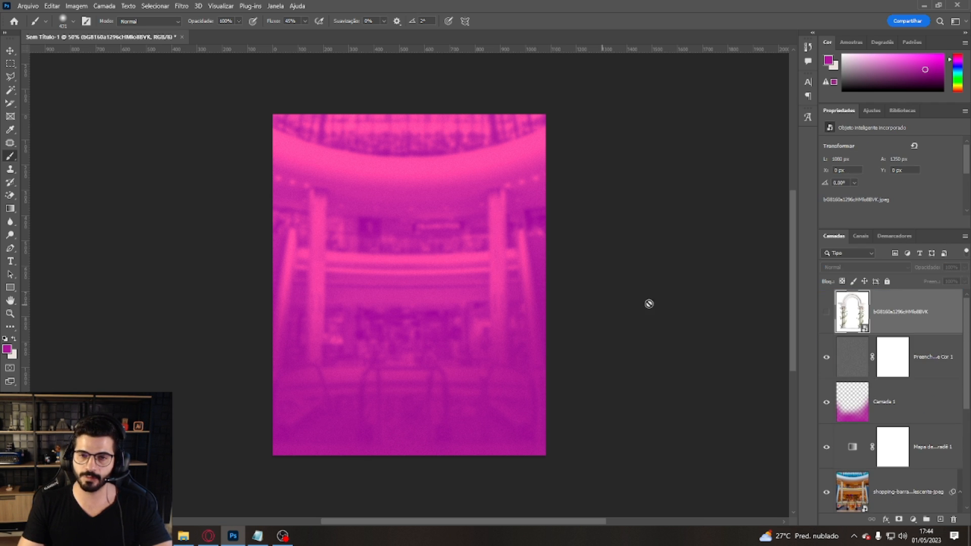
left_click(827, 314)
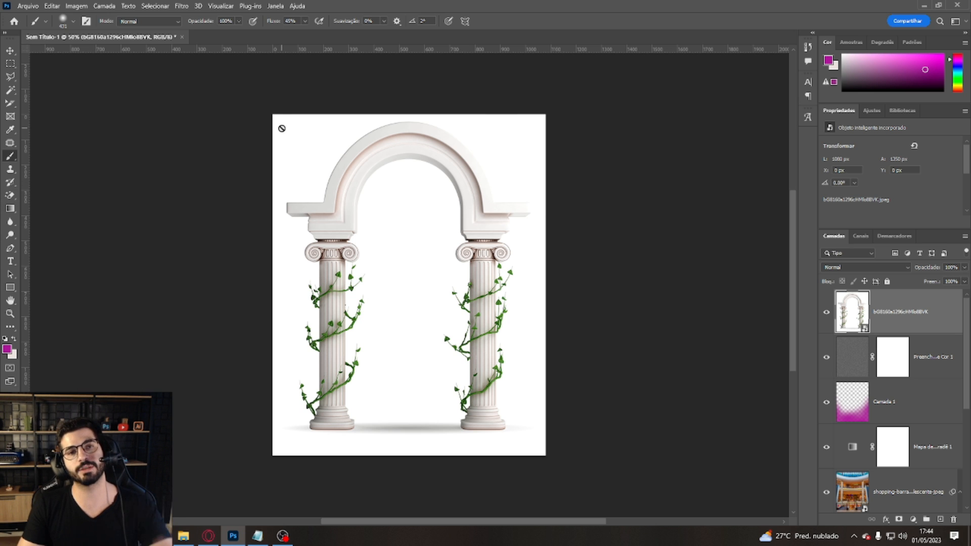
left_click(390, 175)
left_click(446, 205)
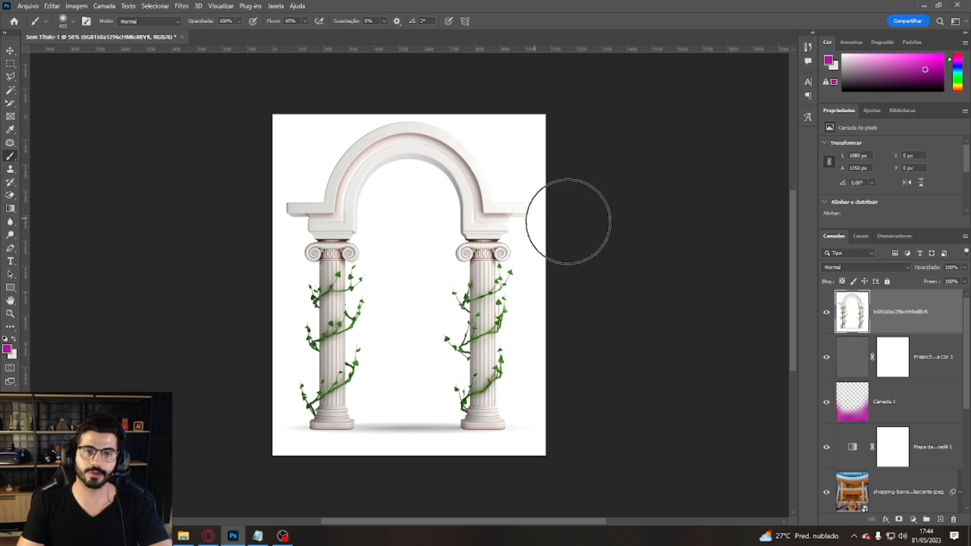
Step: Remove the arch layer's white background with the Remover plano de fundo quick action
left_click(297, 6)
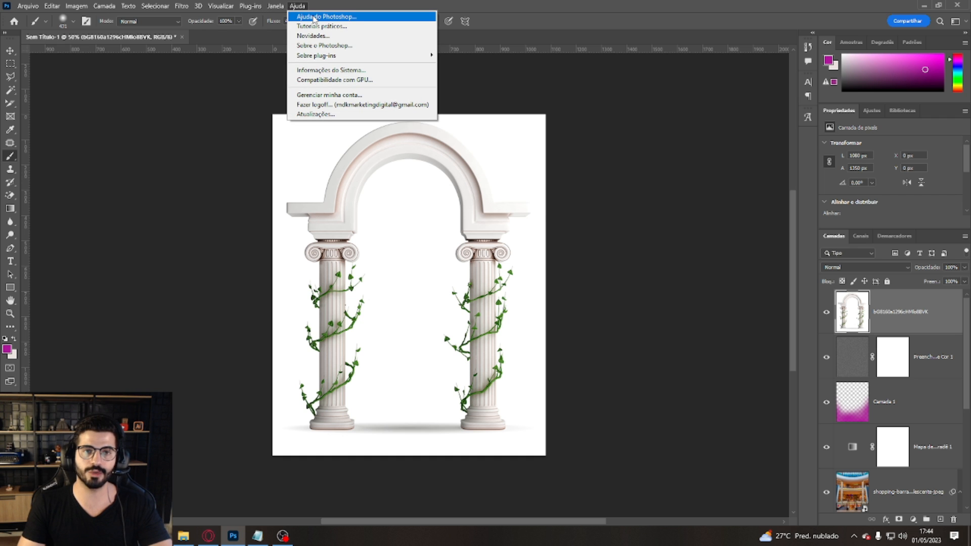
left_click(314, 19)
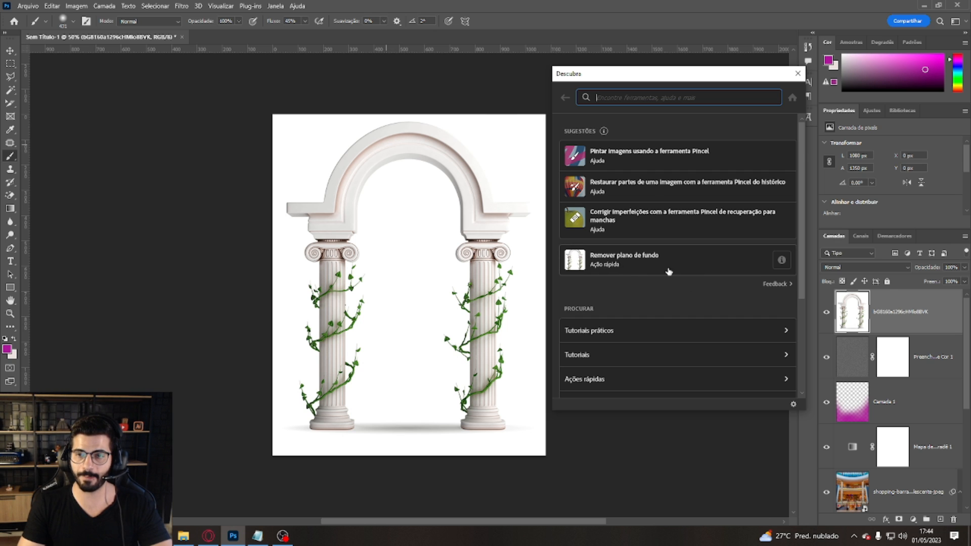
scroll(616, 349, "down", 1)
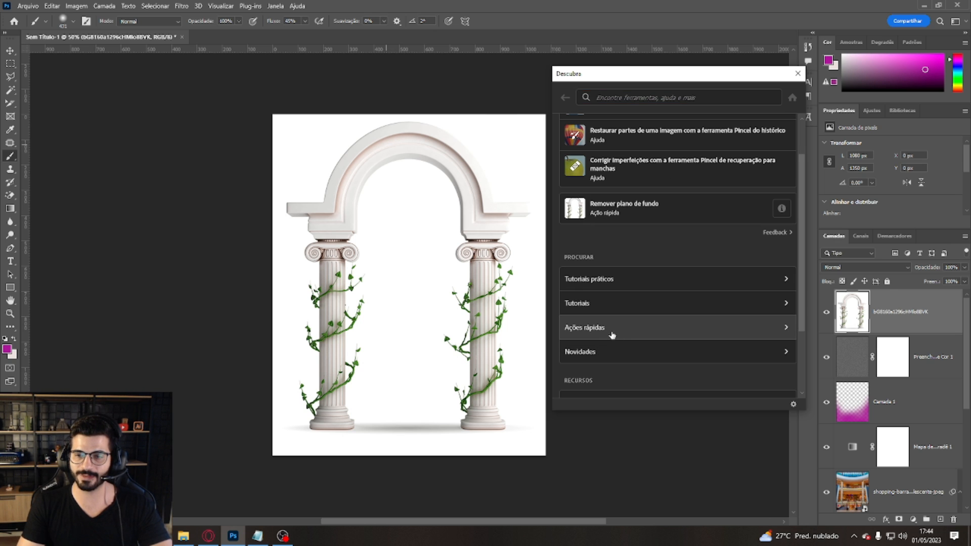
left_click(615, 329)
left_click(632, 166)
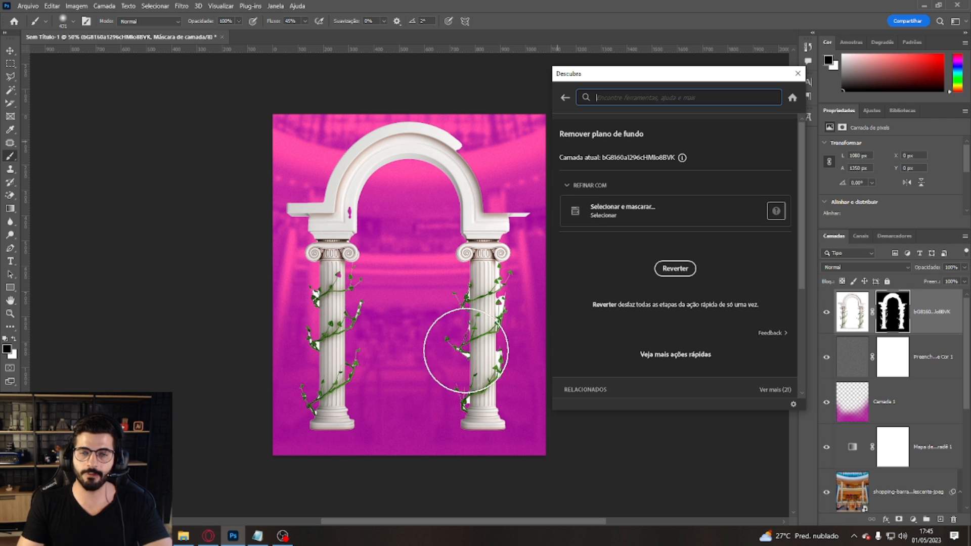
left_click(799, 74)
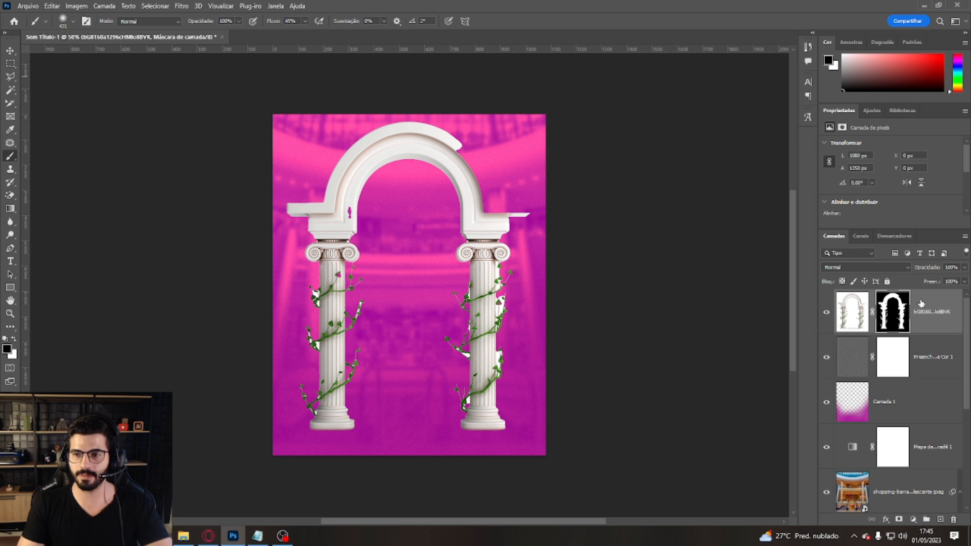
Step: Restore the hole in the left side of the arch by painting white on the layer mask inside a rectangular selection
left_click(938, 313)
left_click(893, 311)
key("ctrl+1")
left_click(10, 64)
mouse_move(274, 154)
left_mouse_down()
mouse_move(298, 163)
mouse_move(299, 197)
left_mouse_up()
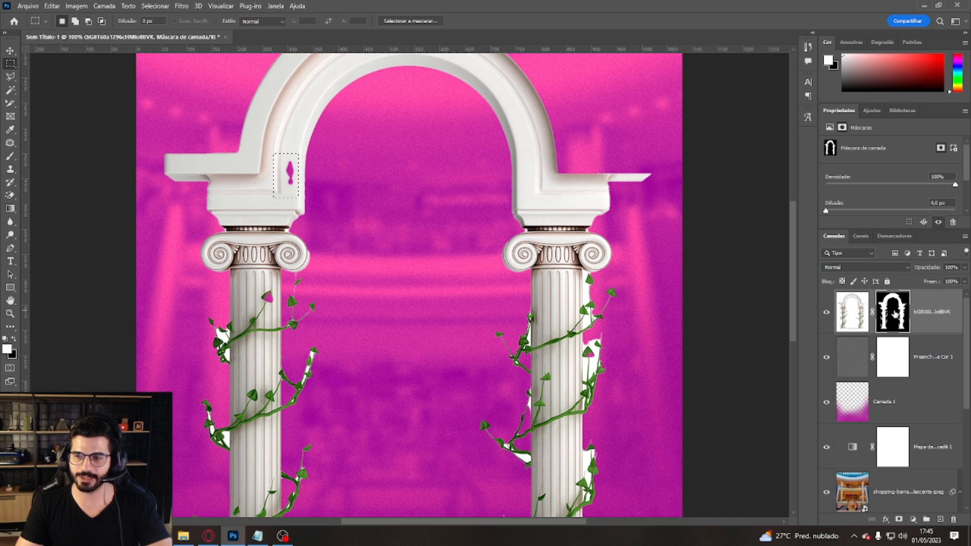
left_click(10, 156)
left_click(281, 174)
key("ctrl+d")
Step: Restore the missing leaf on the upper left column by painting white on the mask inside a rectangular selection, and deselect
key("m")
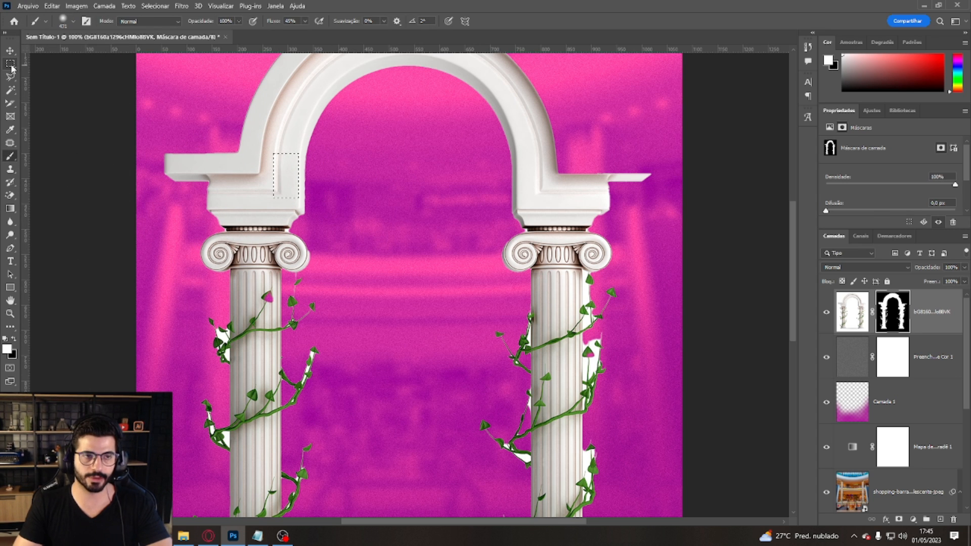
left_click_drag(249, 267, 280, 363)
key("b")
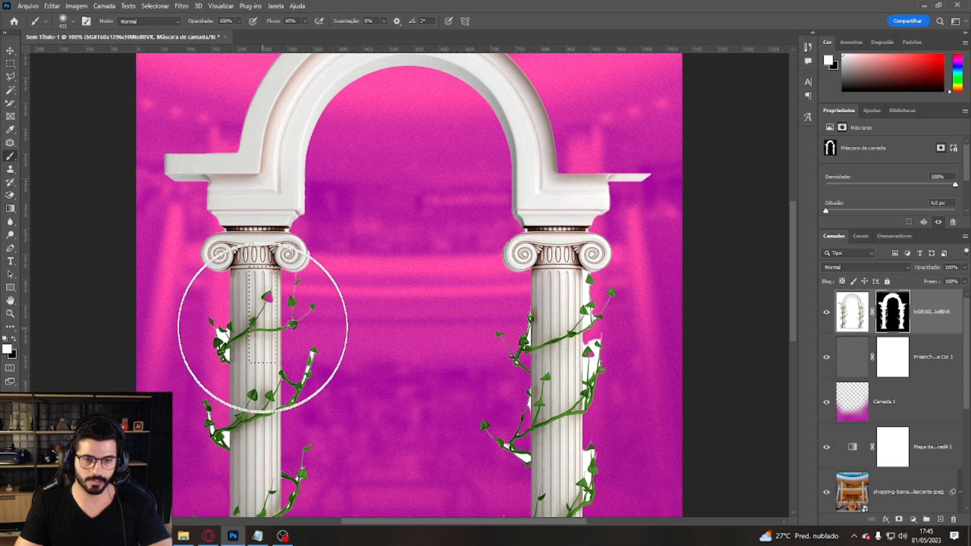
key("ctrl+d")
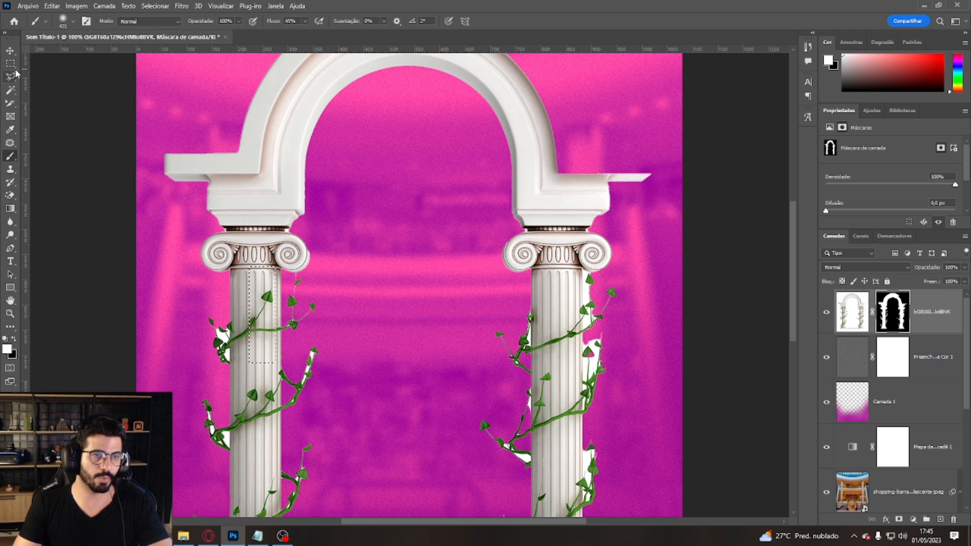
Step: Hide the leftover fragment between the left column's capital and arch block on its inner side, painting black on the mask within a pen selection
key("m")
scroll(173, 299, "down", 1)
scroll(172, 299, "down", 5)
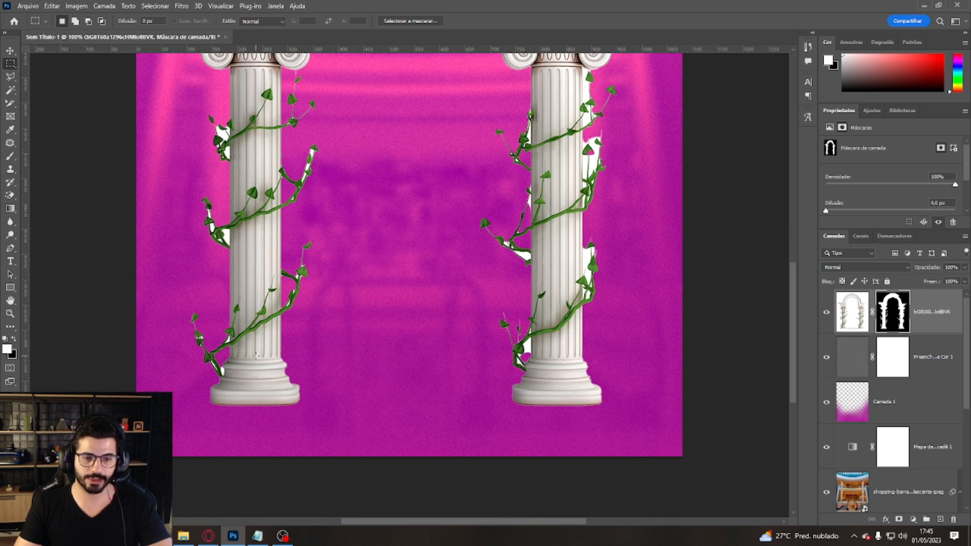
scroll(258, 356, "up", 8)
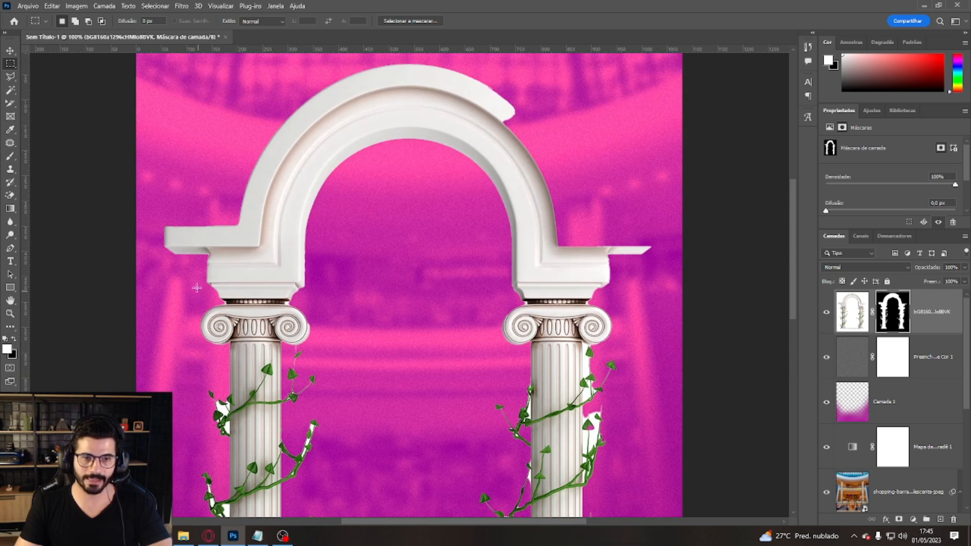
scroll(243, 264, "up", 1)
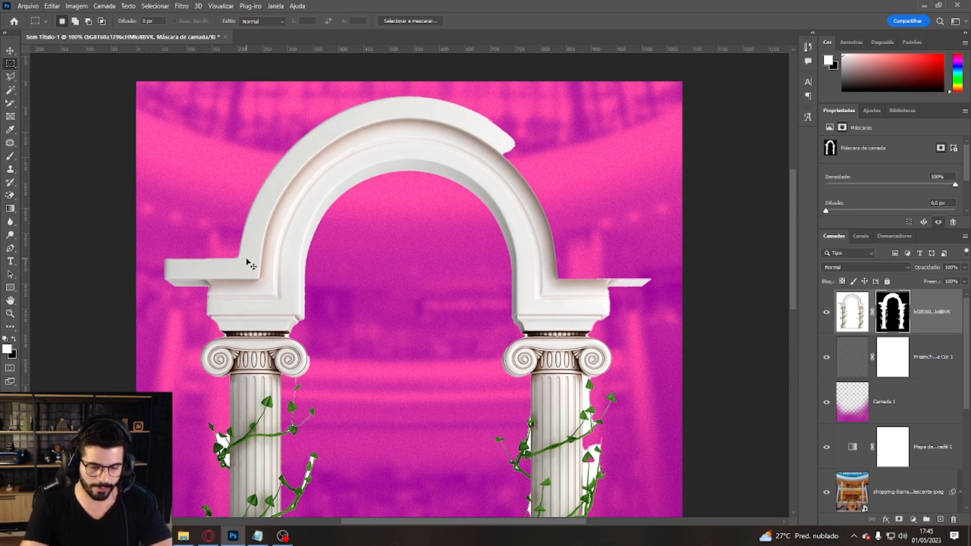
key("ctrl+plus")
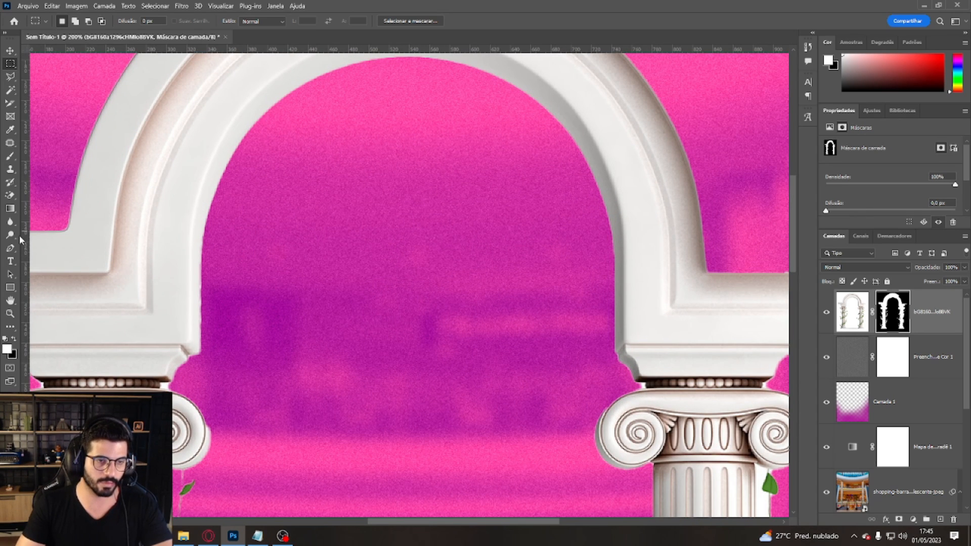
left_click(11, 248)
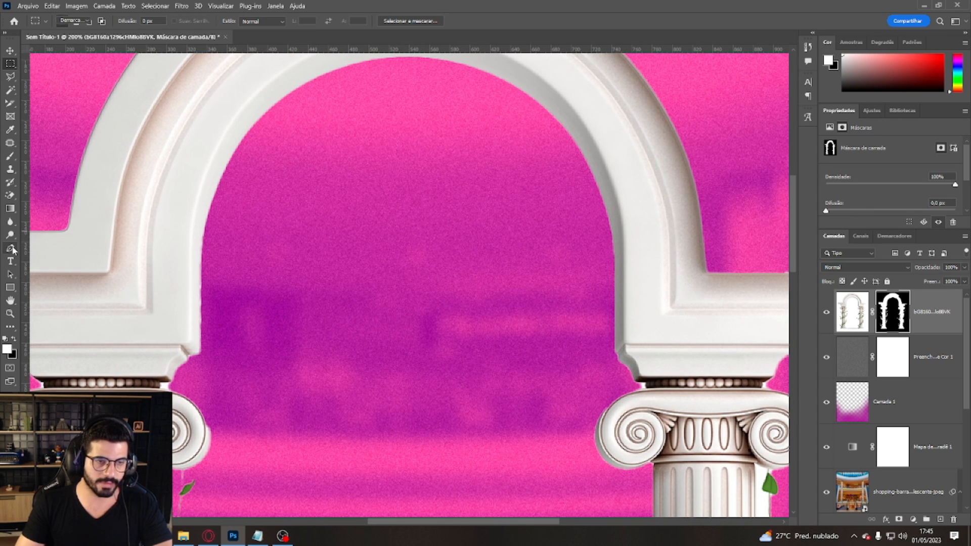
left_click(174, 381)
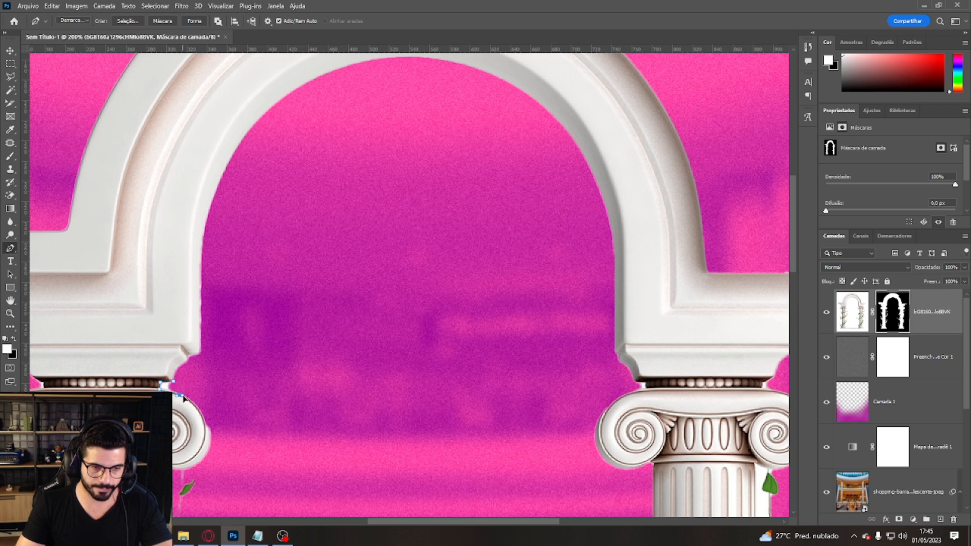
left_click(128, 21)
left_click(543, 144)
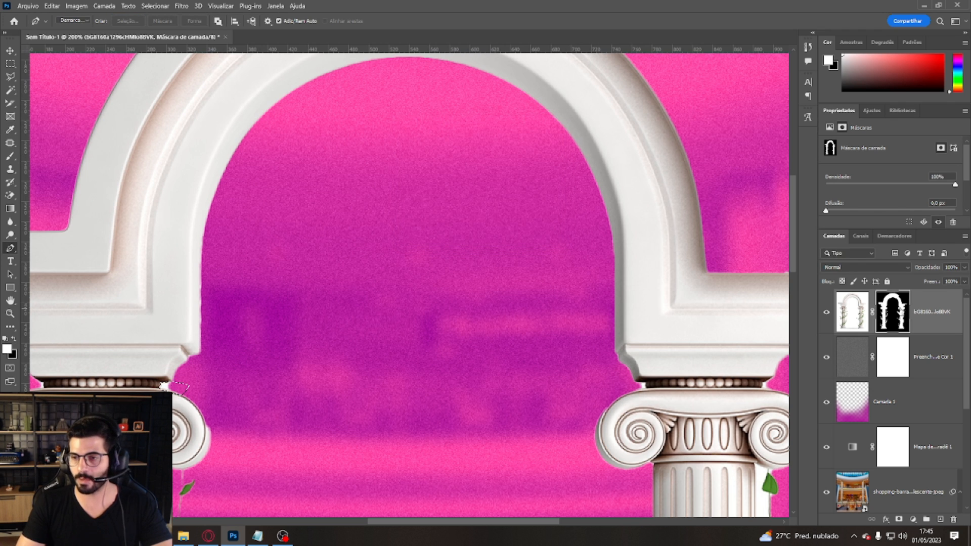
left_click(17, 338)
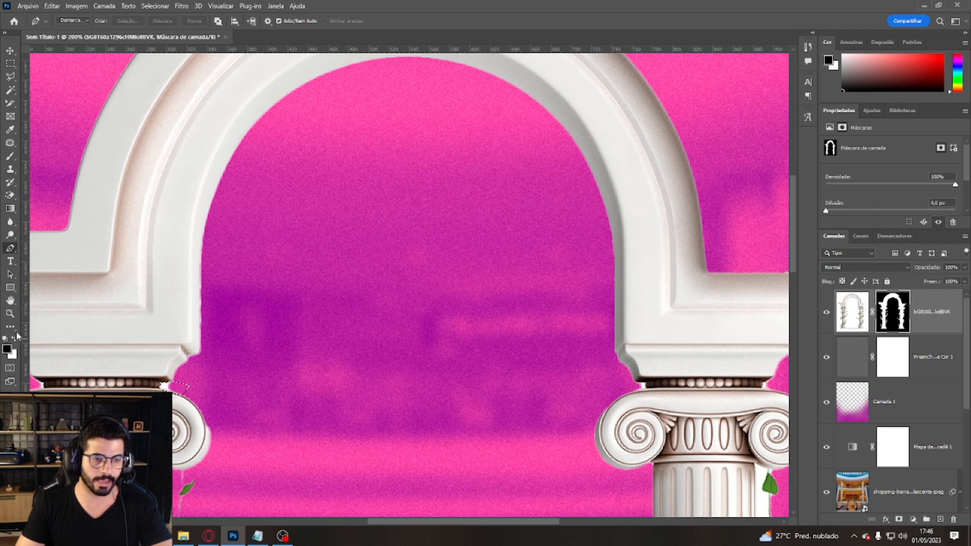
left_click(10, 156)
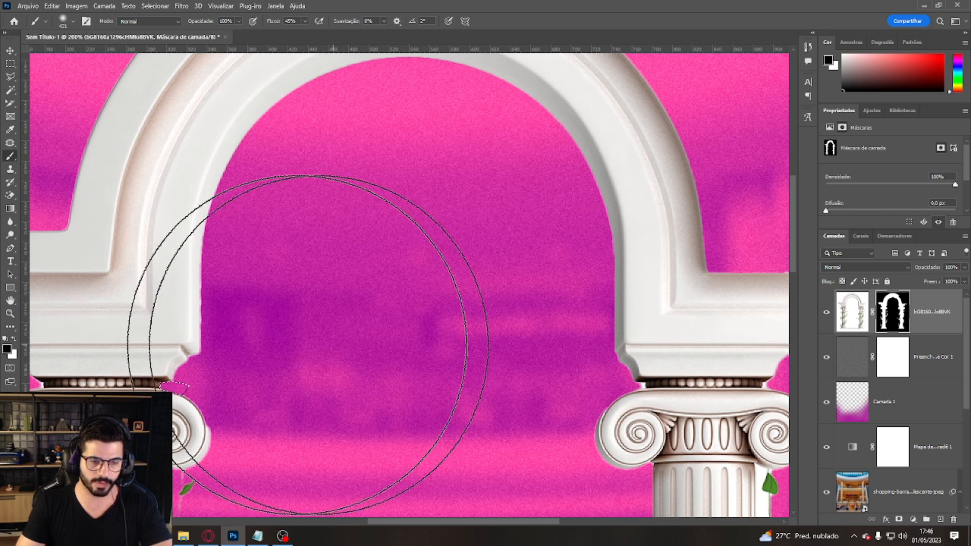
left_click(10, 64)
left_click(289, 207)
left_click_drag(515, 523, 448, 506)
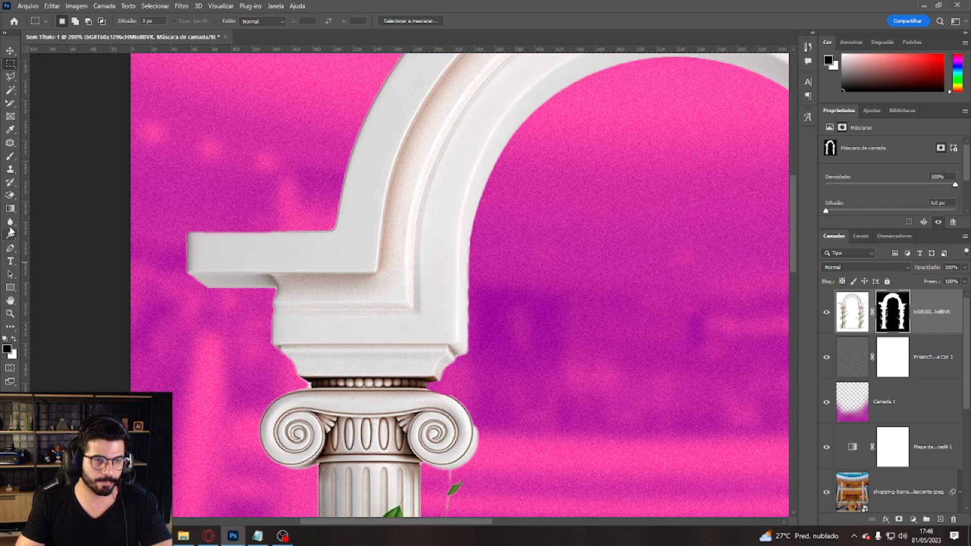
Step: Hide the leftover fragment on the outer side of the left column's beaded ring, painting black on the mask within a pen selection
left_click(10, 248)
left_click(301, 378)
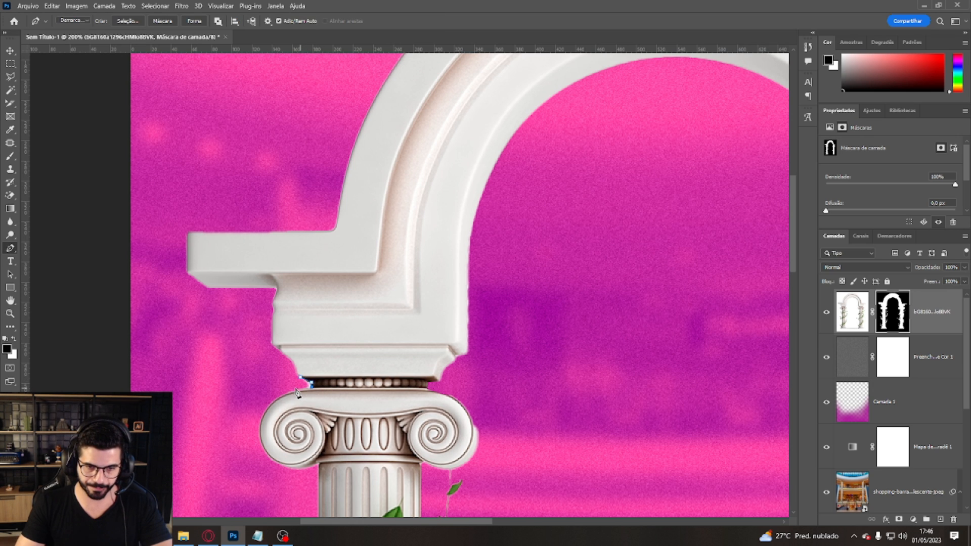
left_click(127, 20)
left_click(542, 145)
left_click(10, 156)
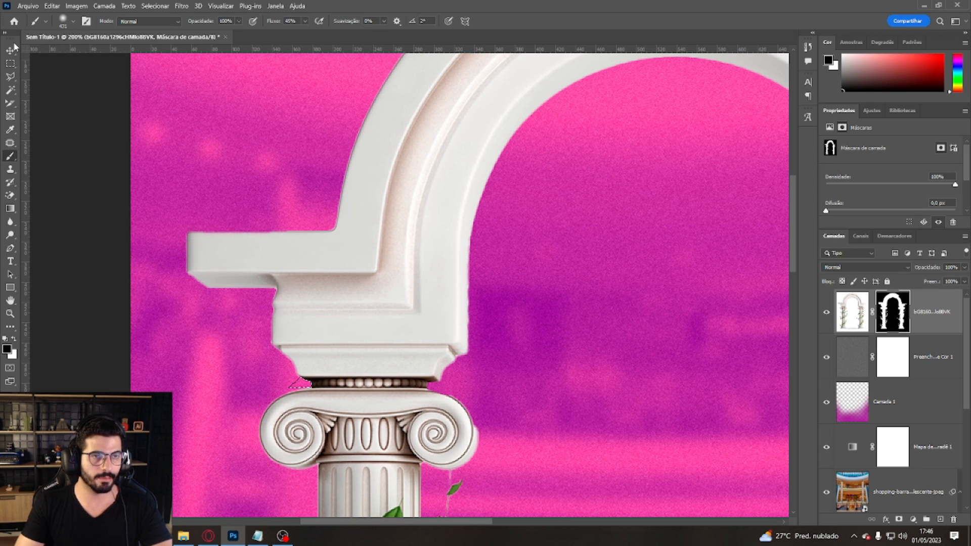
left_click(10, 63)
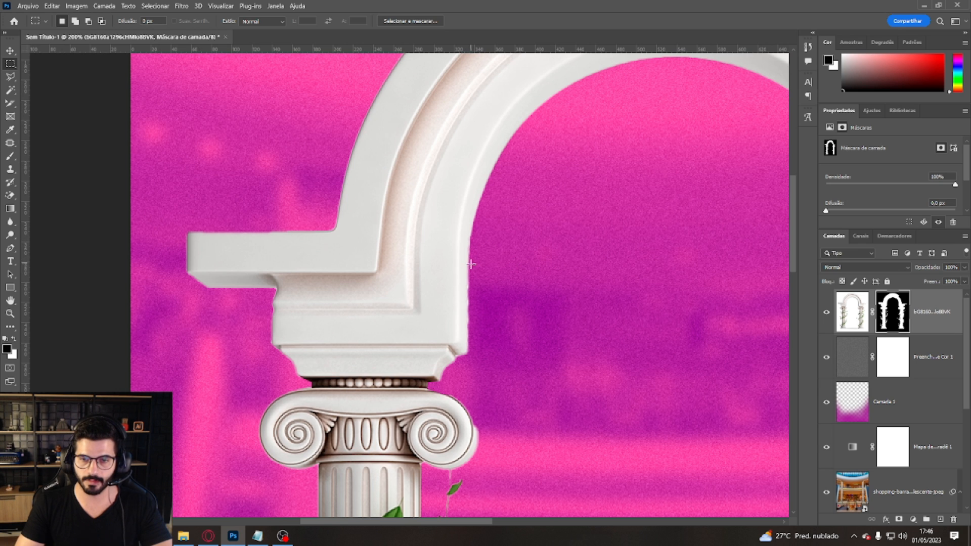
Step: Restore the outer edge of the left capital's inner scroll by painting white on the mask within a curved pen selection, and deselect
scroll(472, 263, "down", 4)
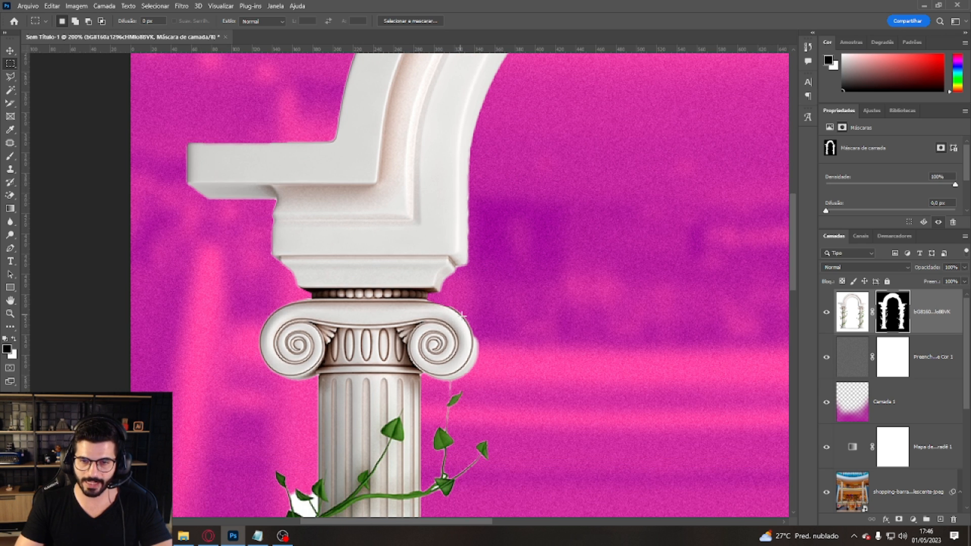
left_click(10, 248)
left_click(449, 308)
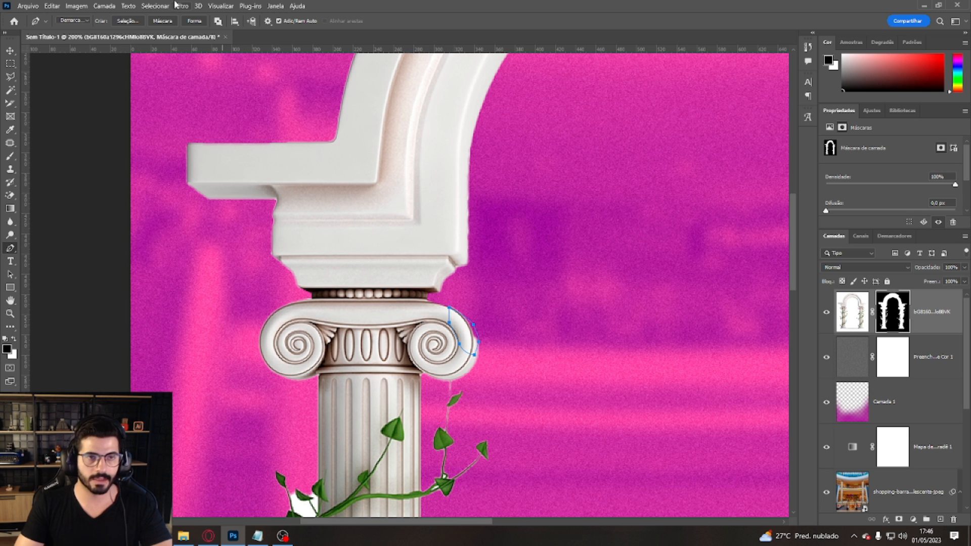
left_click(128, 20)
left_click(540, 144)
left_click(13, 338)
left_click(11, 157)
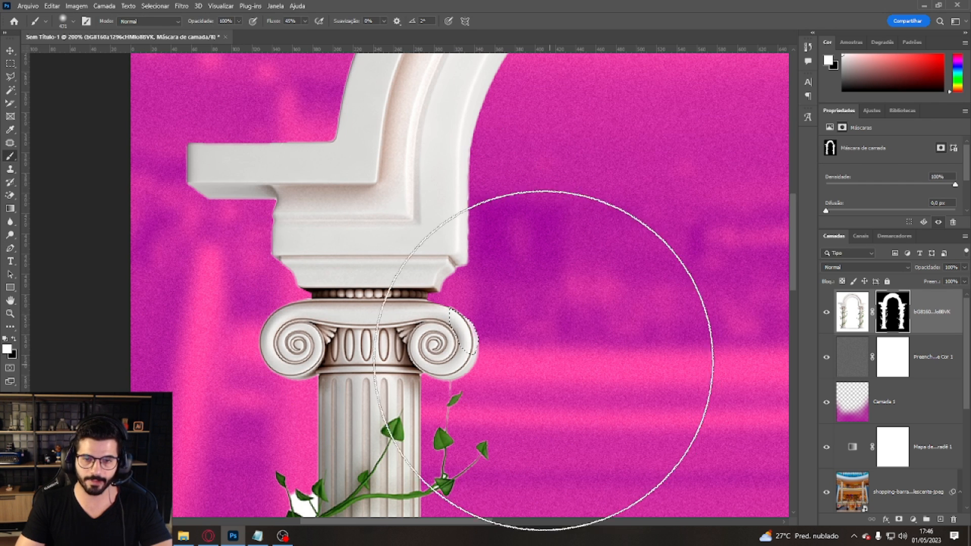
left_click(11, 65)
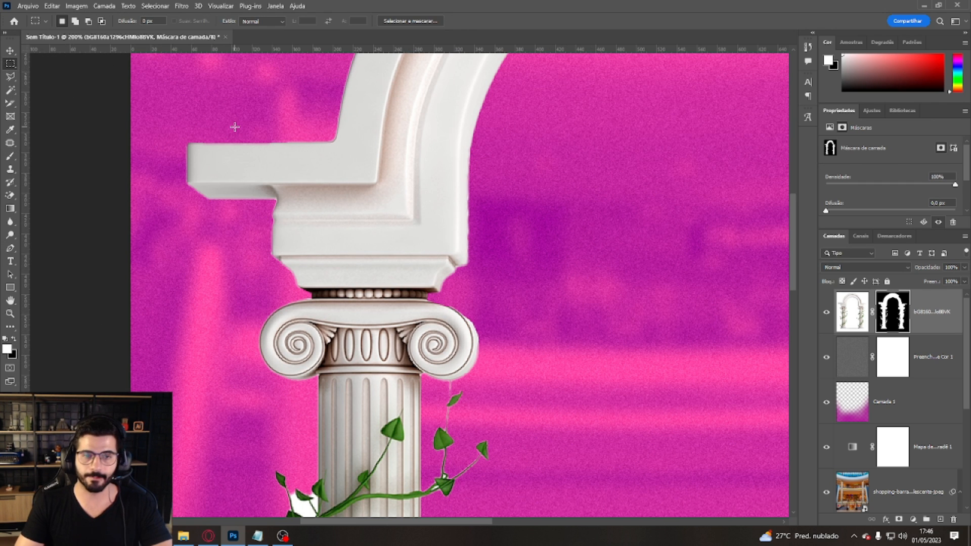
left_click(234, 126)
Step: Convert the masked arch layer to a smart object
scroll(414, 245, "down", 5)
scroll(415, 245, "down", 8)
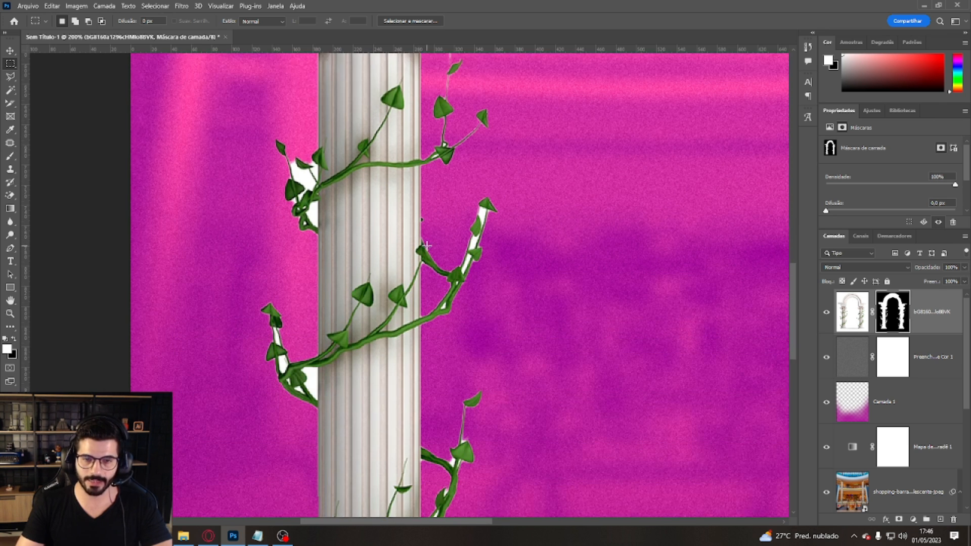
scroll(427, 246, "down", 4)
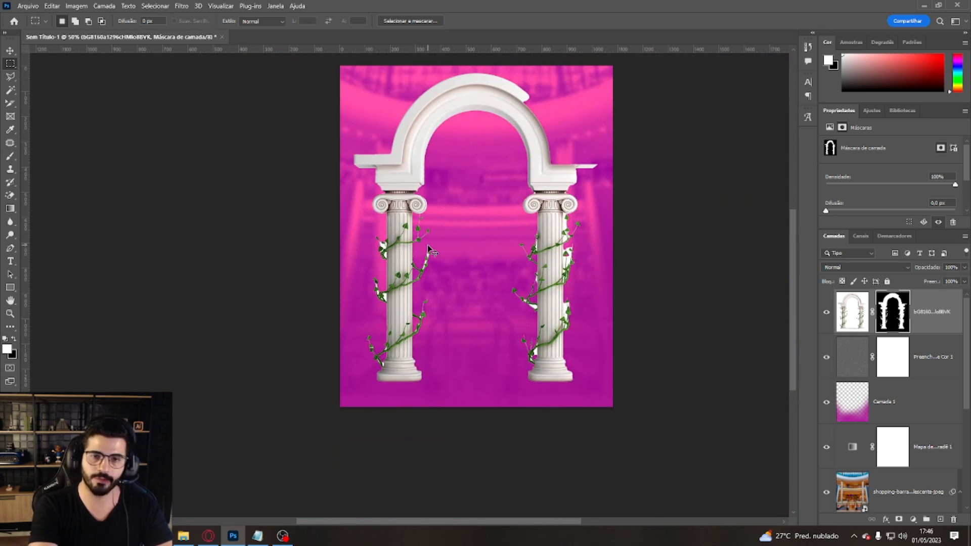
scroll(770, 334, "up", 1)
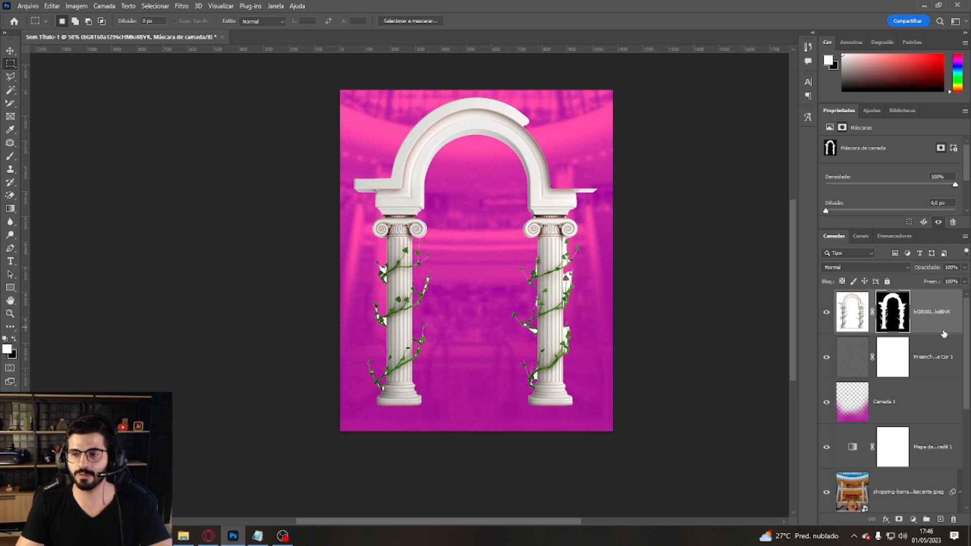
right_click(948, 312)
left_click(918, 240)
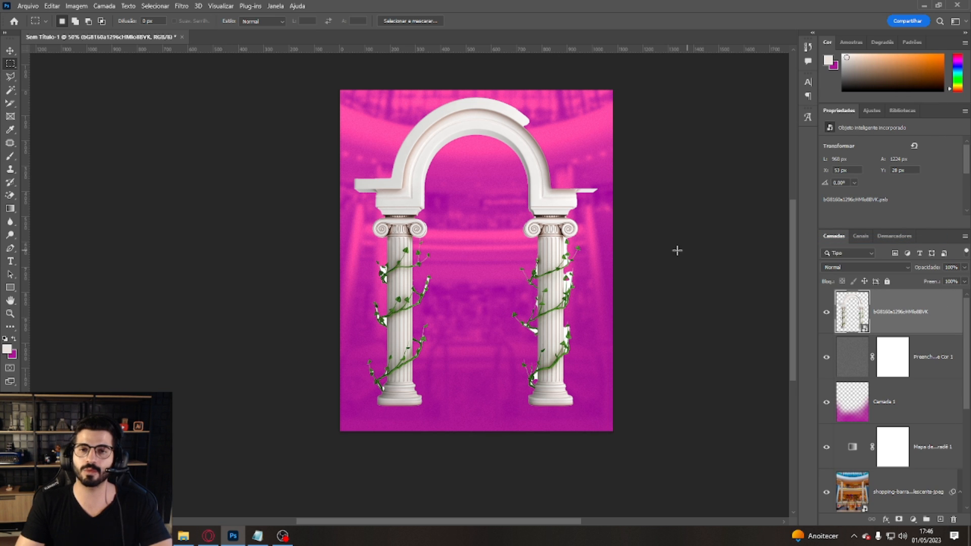
Step: Copy the left half of the arch to a new layer and hide the original arch layer
left_click_drag(318, 88, 479, 436)
key("ctrl+j")
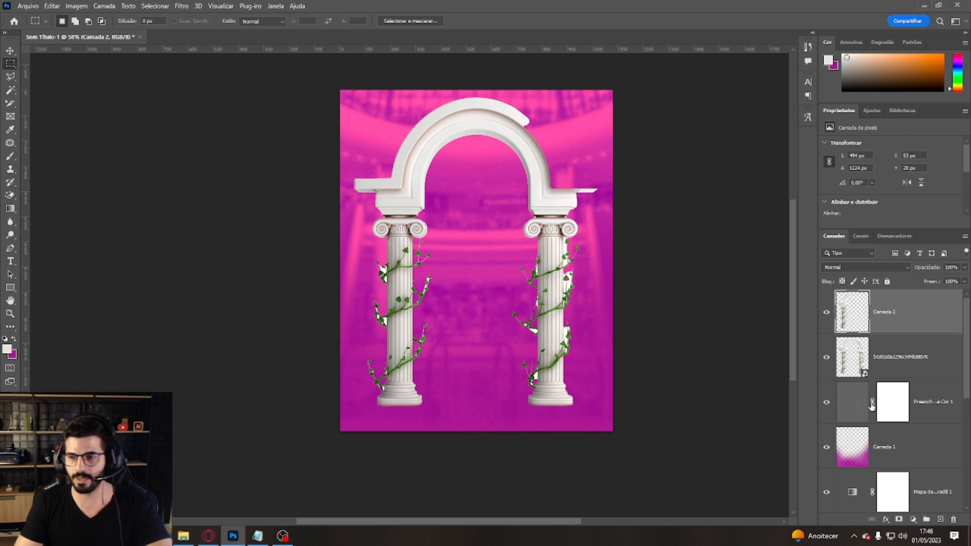
left_click(905, 358)
left_click(827, 357)
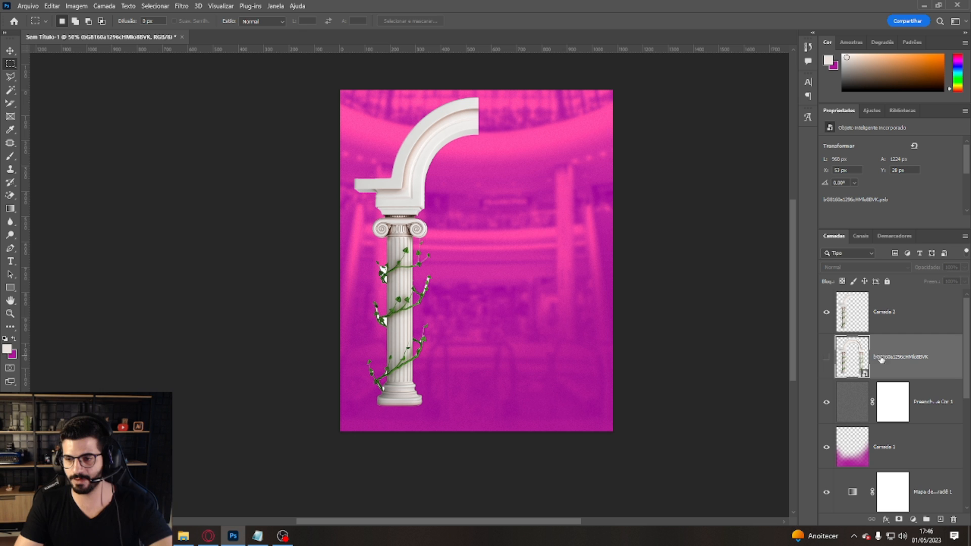
Step: Duplicate the half-arch layer, flip the copy horizontally and move it right until both halves form a symmetrical arch
left_click(903, 311)
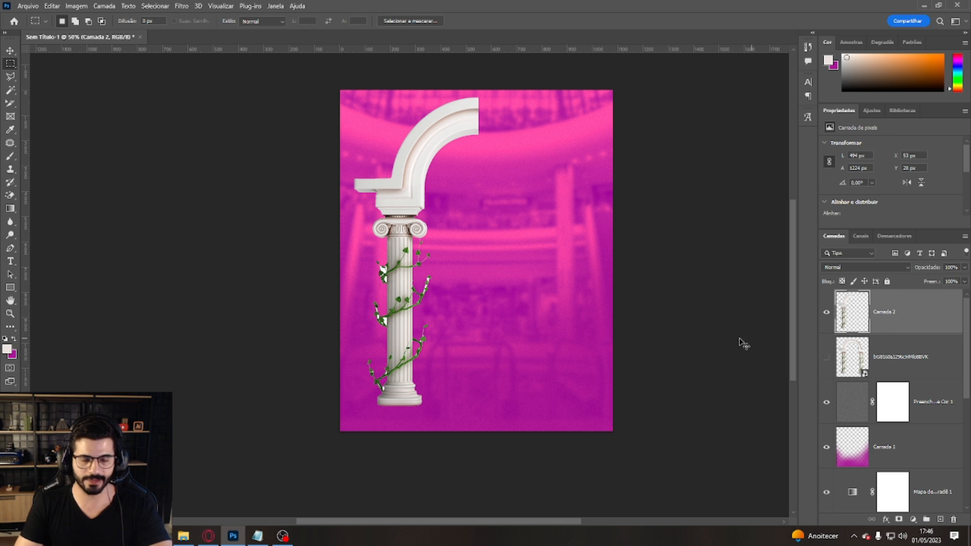
key("ctrl+j")
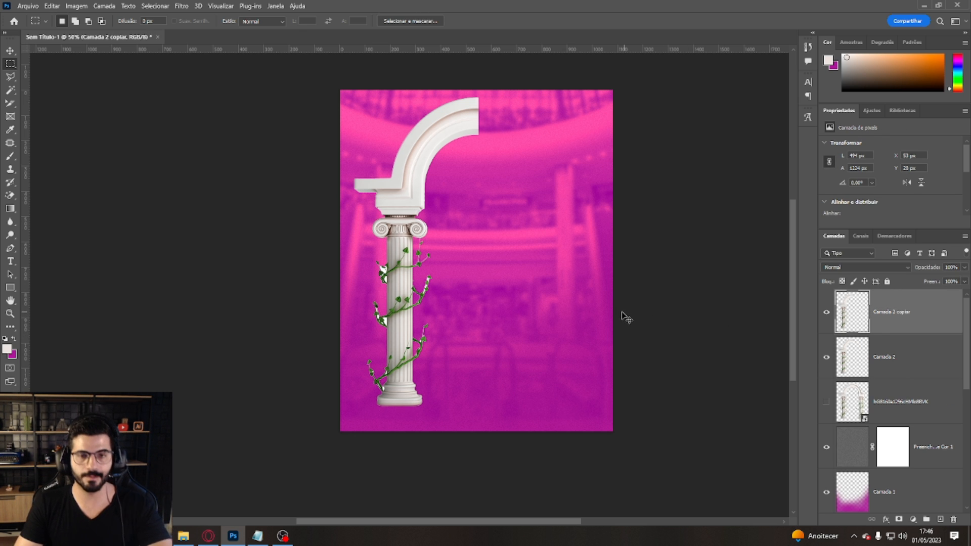
key("ctrl+t")
right_click(456, 260)
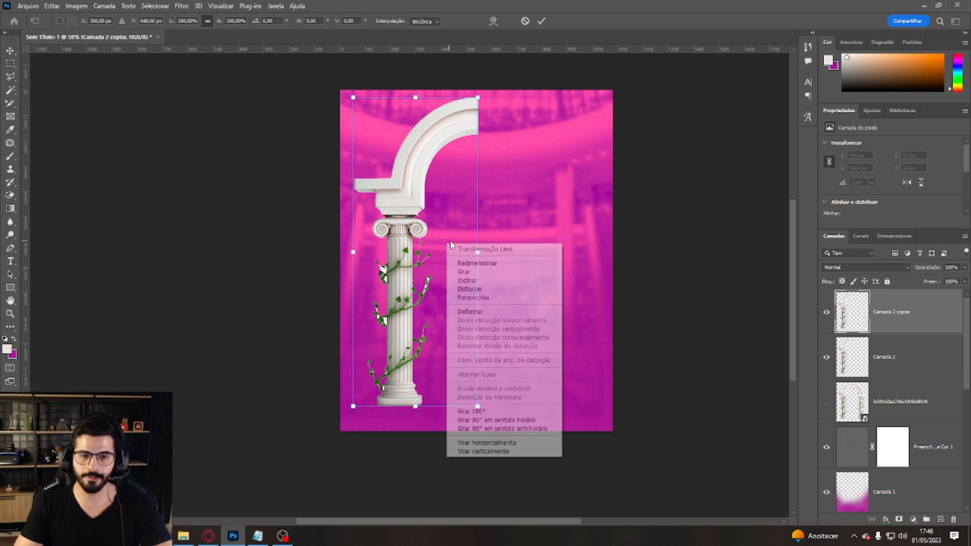
left_click(514, 444)
left_click_drag(423, 257, 545, 255)
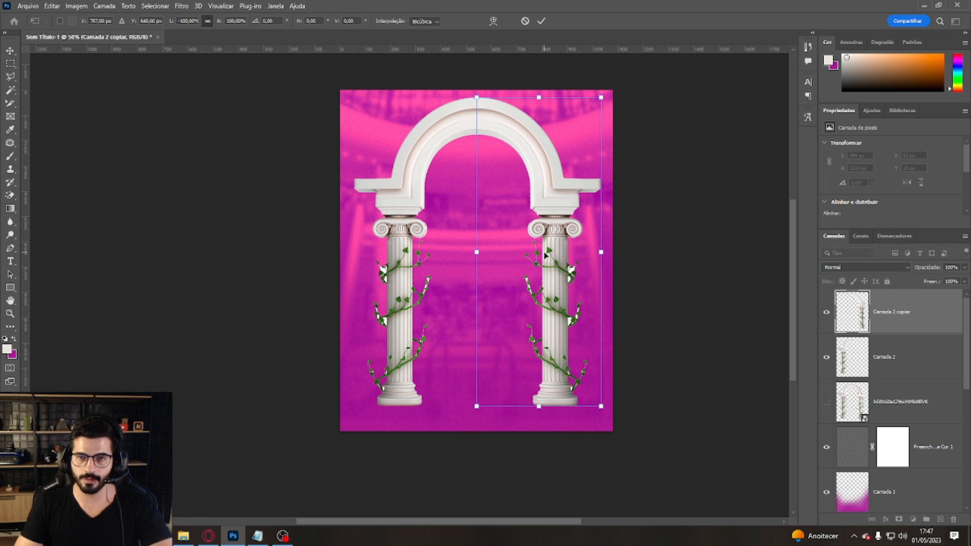
key("Return")
Step: Merge the two half-arch layers into one layer
key("m")
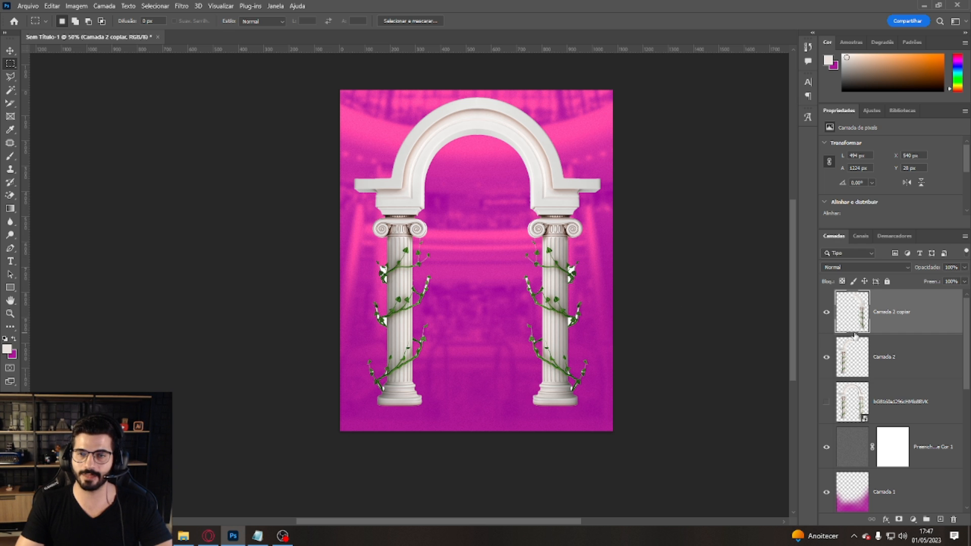
left_click(898, 345, "ctrl")
right_click(899, 345)
left_click(797, 397)
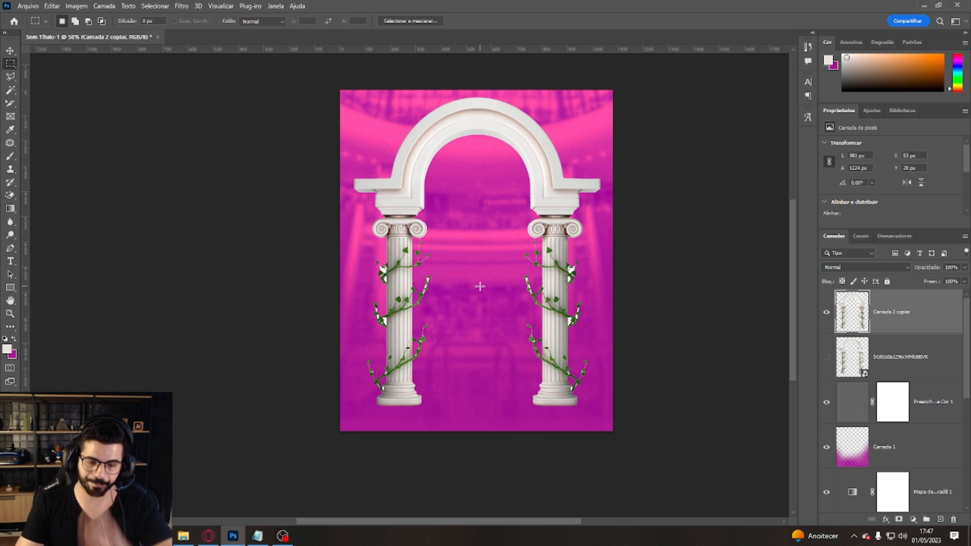
Step: Erase the white patches between the ivy and the left column with the Magic Eraser tool
key("ctrl+plus")
key("ctrl+plus")
key("ctrl+plus")
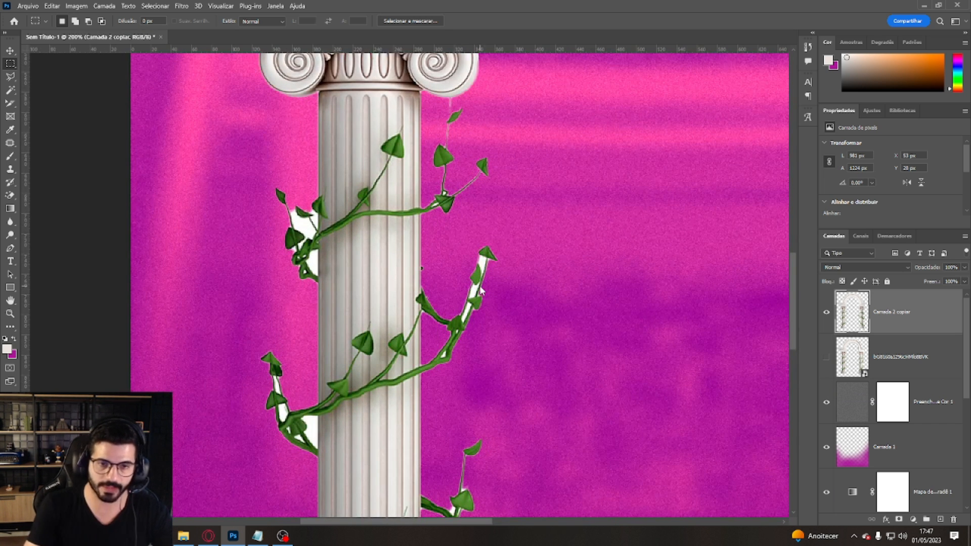
left_click(14, 201)
right_click(11, 193)
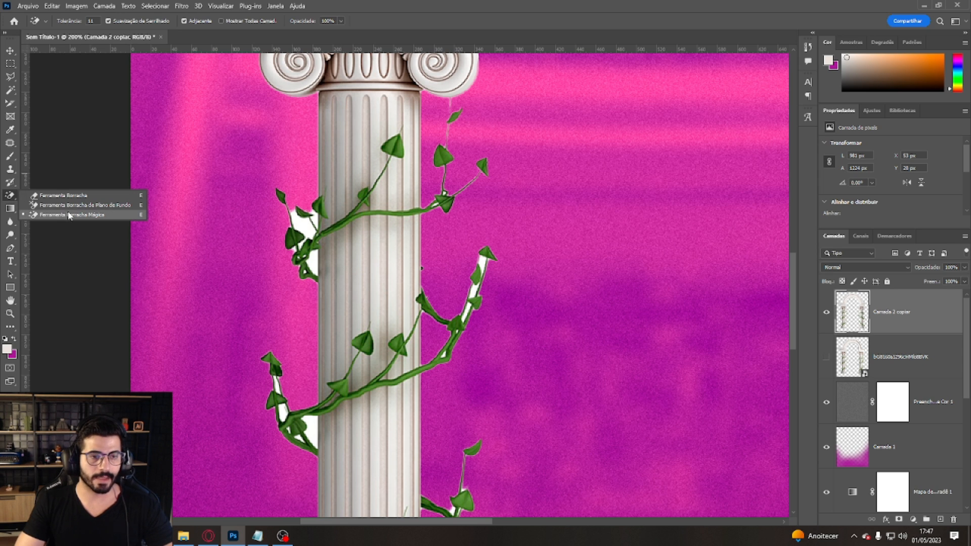
left_click(305, 231)
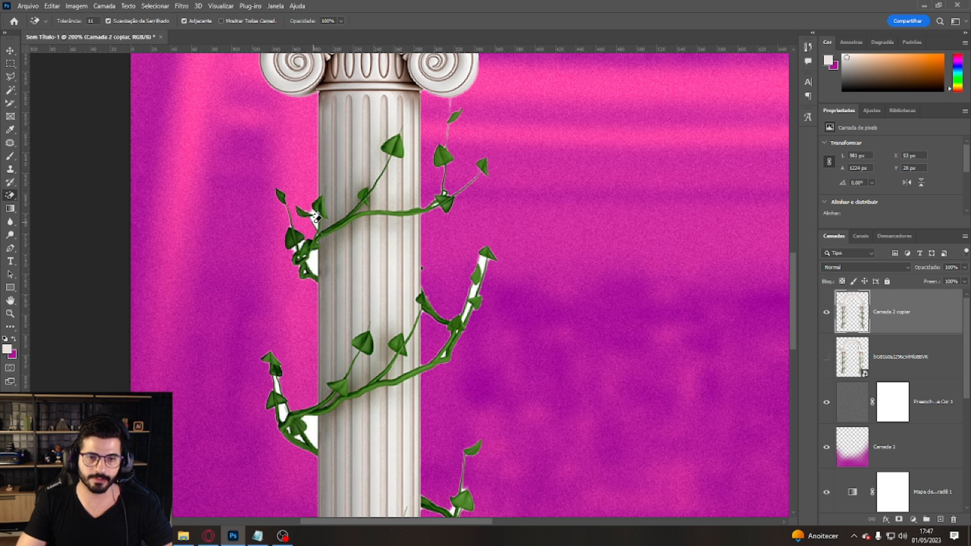
left_click(487, 267)
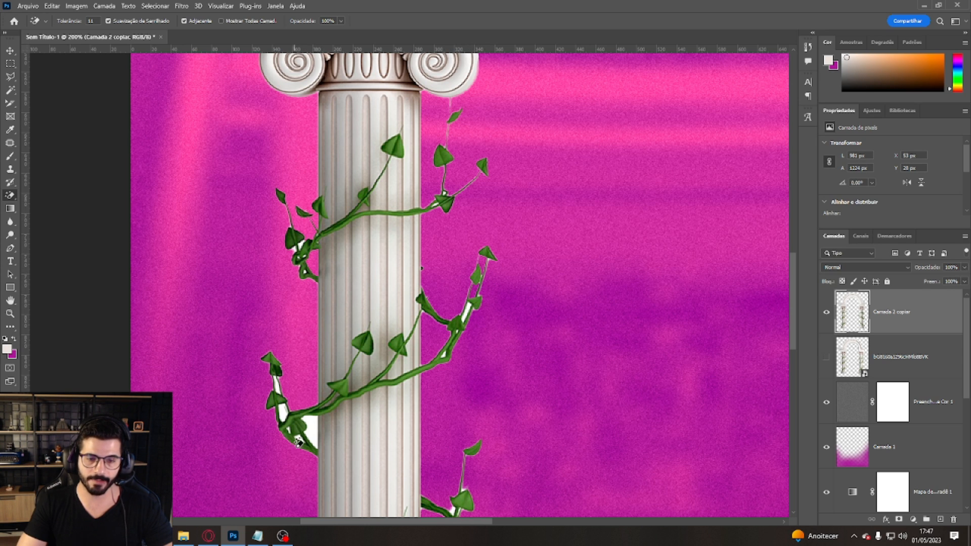
left_click(314, 428)
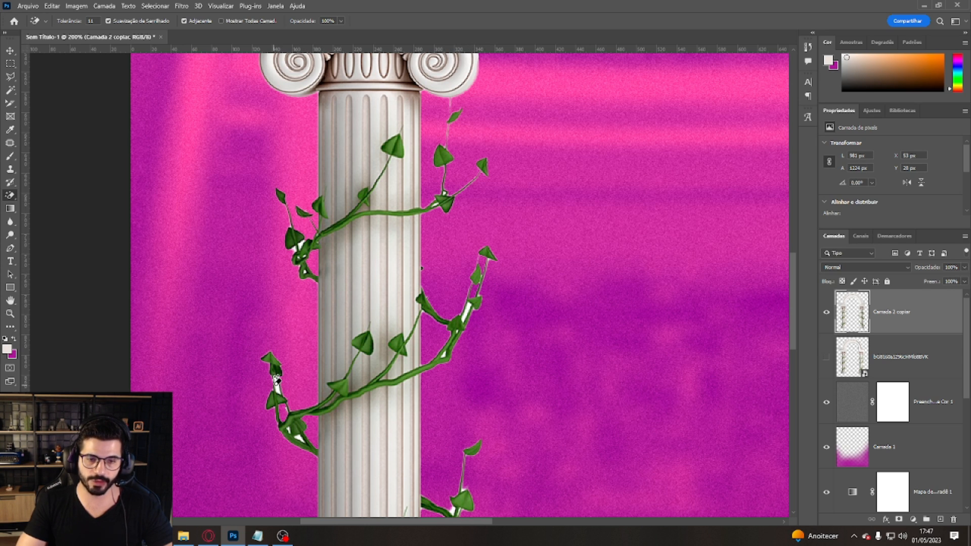
scroll(566, 397, "down", 5)
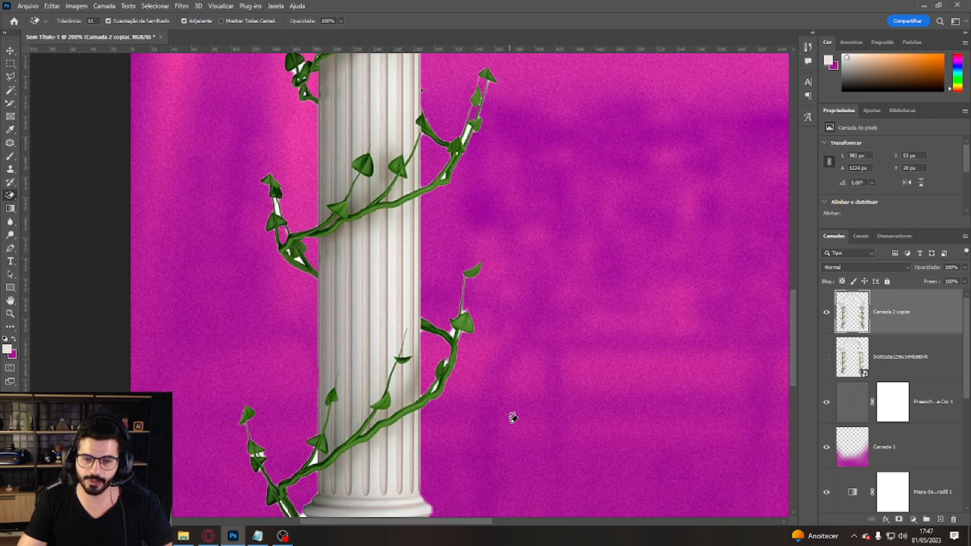
left_click(305, 464)
Step: Erase the white patches around the ivy on the right column with the Magic Eraser tool
left_click_drag(484, 522, 646, 524)
left_click(435, 178)
left_click(439, 153)
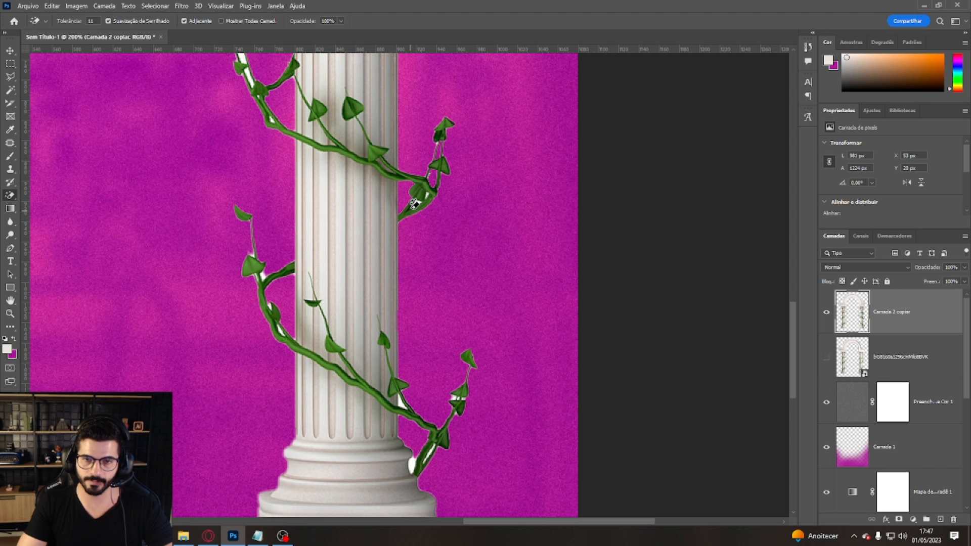
left_click(415, 468)
scroll(411, 214, "up", 5)
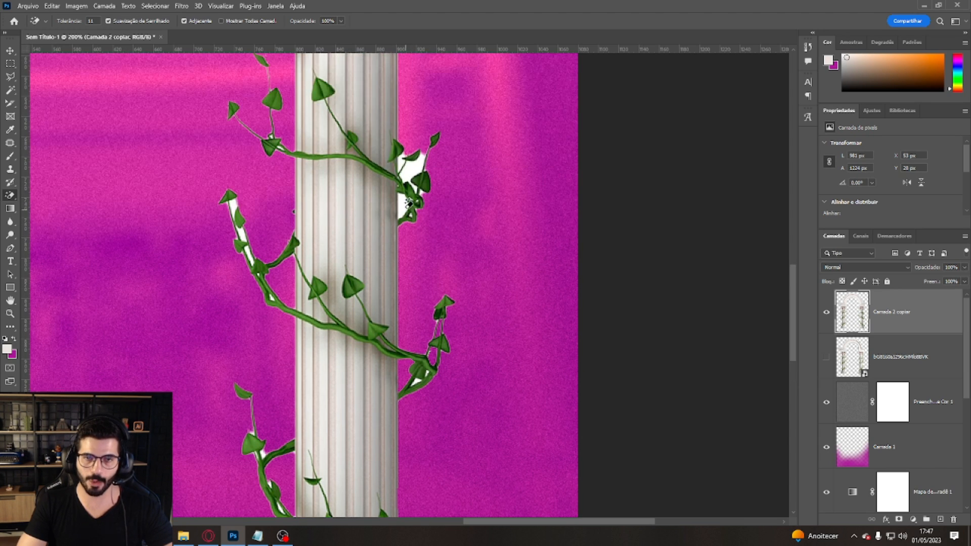
left_click(414, 165)
left_click(403, 216)
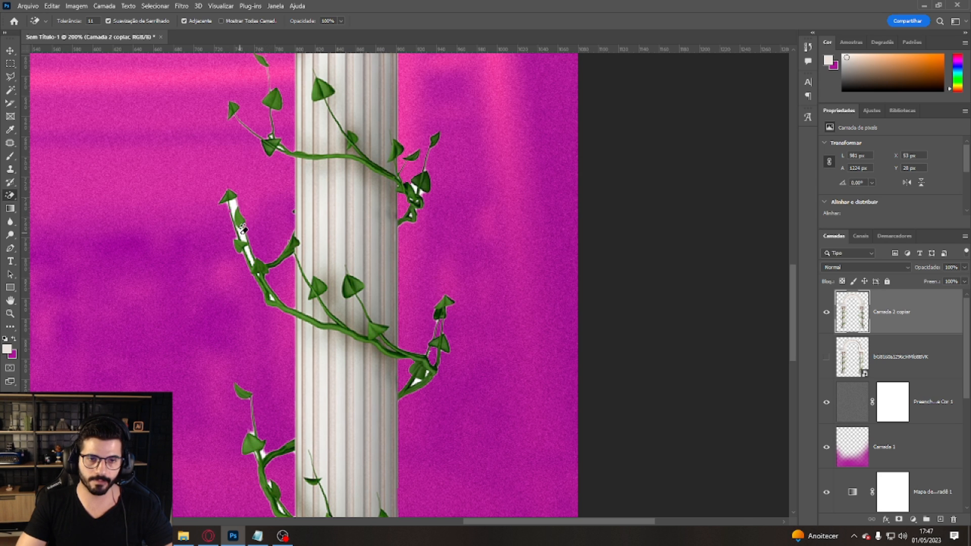
left_click(237, 225)
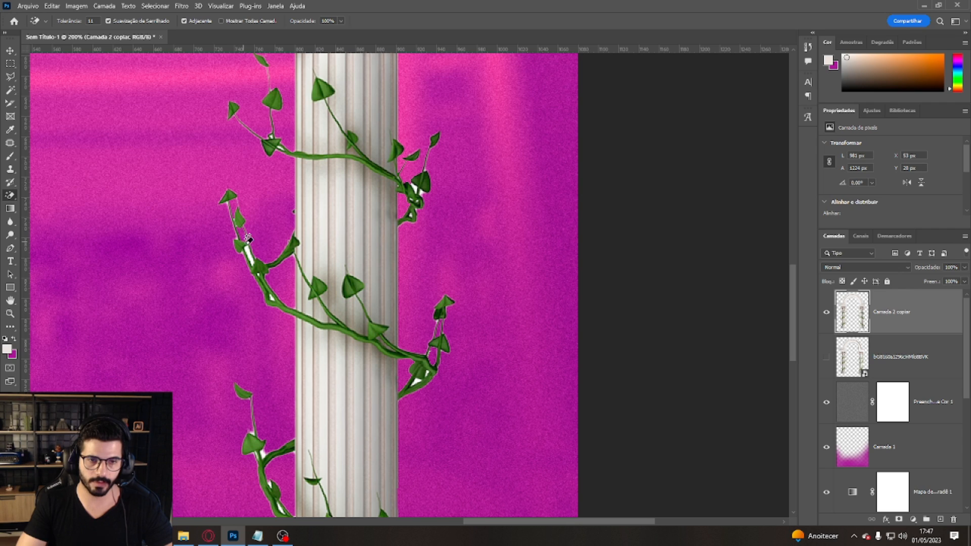
Step: Return to the left column and switch to the Background Eraser with its limits set to Não adjacente
left_click_drag(519, 522, 371, 498)
scroll(243, 217, "up", 5)
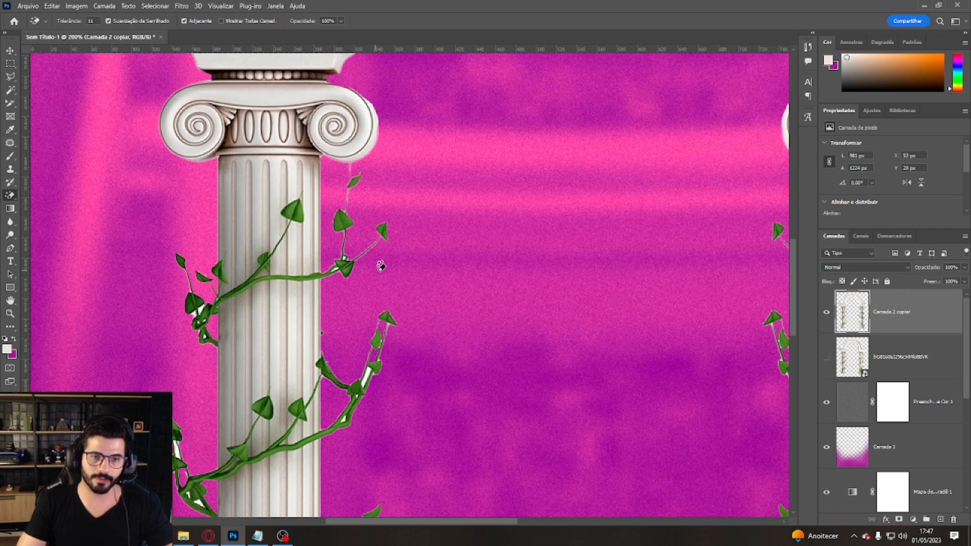
scroll(349, 251, "down", 3)
right_click(10, 196)
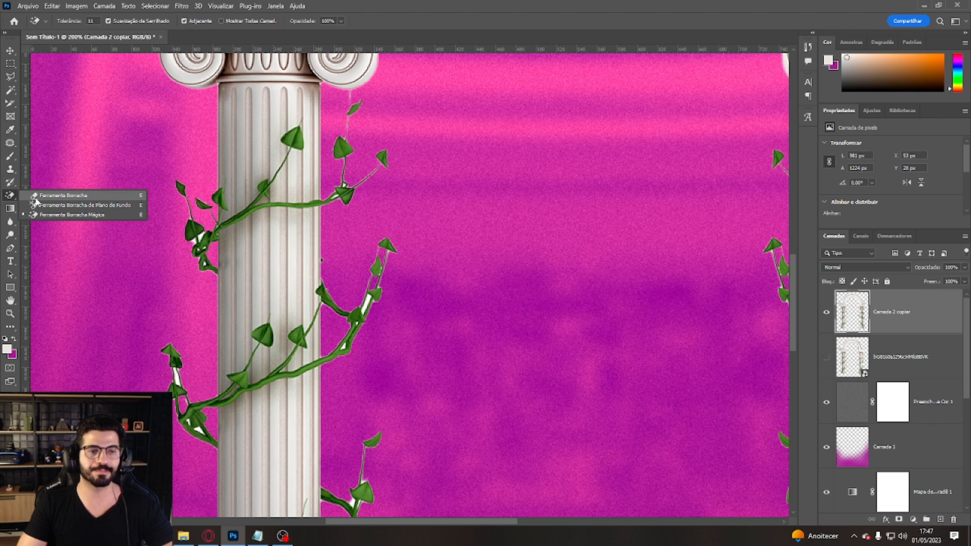
left_click(71, 209)
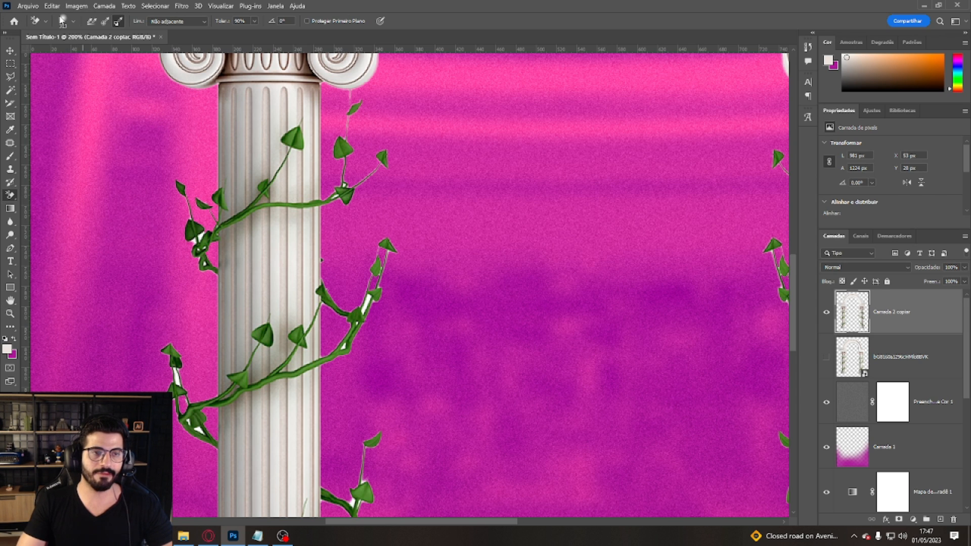
left_click(74, 22)
left_click(312, 19)
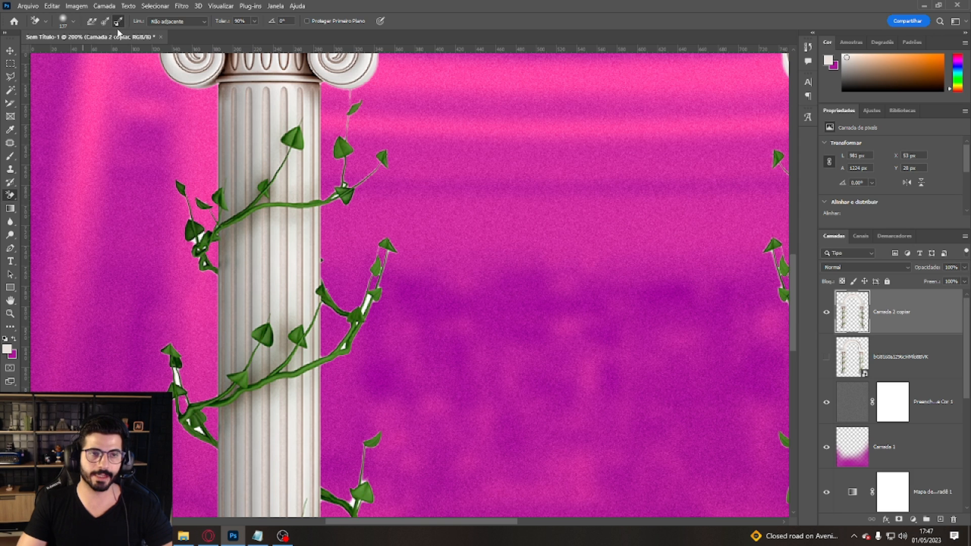
left_click(164, 24)
left_click(166, 34)
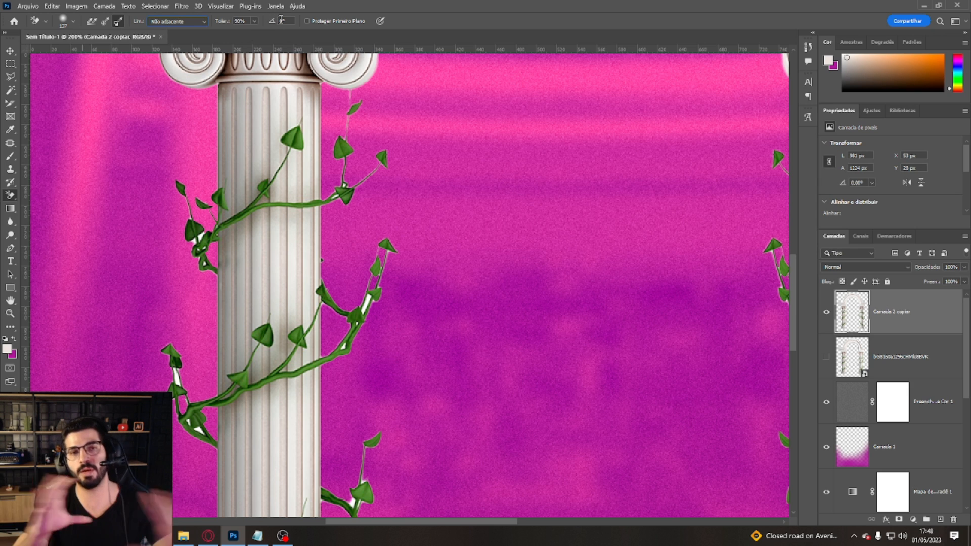
Step: Set the foreground color to white (ffffff) and swap it with the purple so white is the background color
left_click(7, 349)
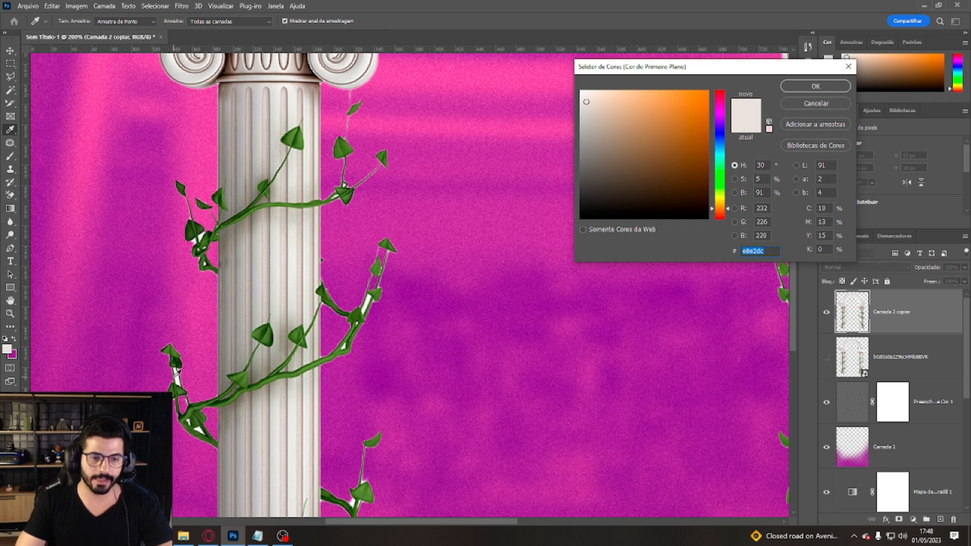
type("ffffff")
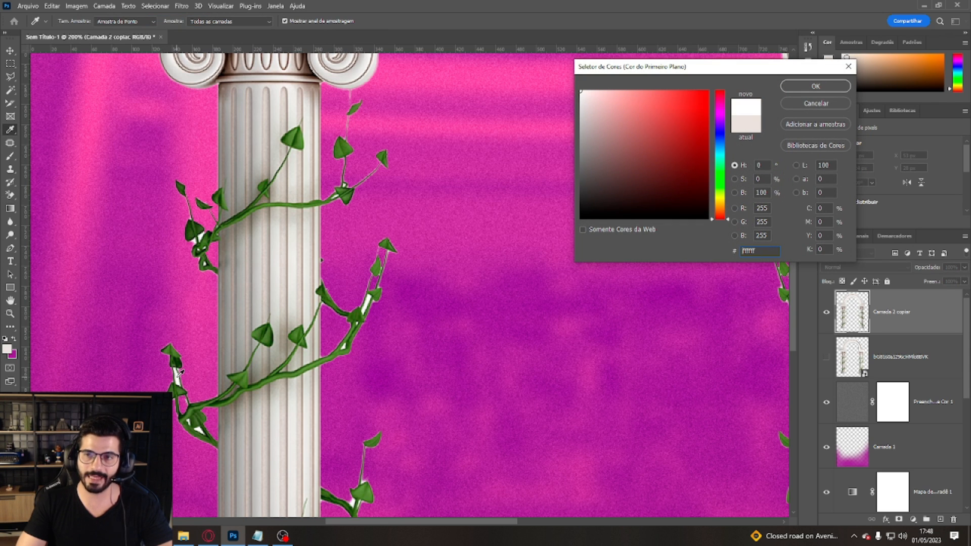
left_click(842, 89)
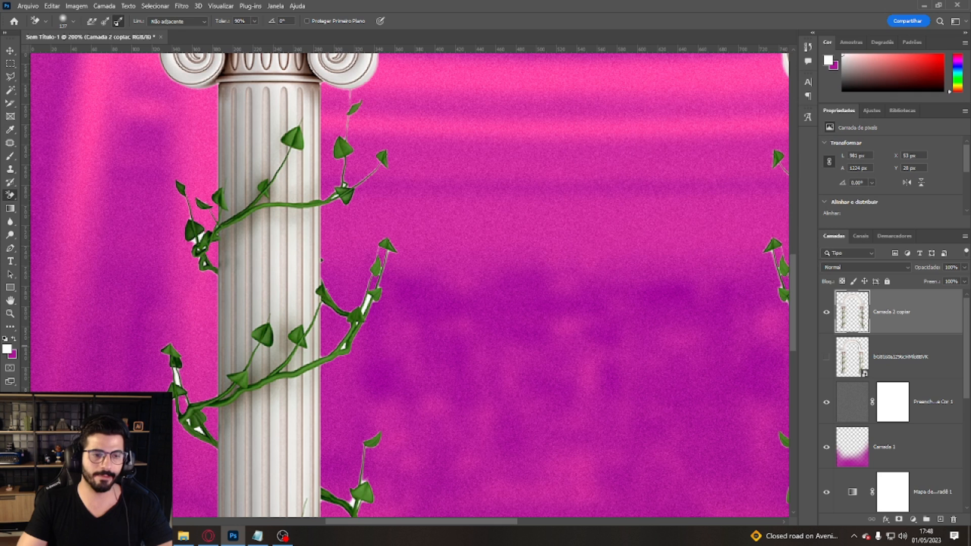
left_click(14, 339)
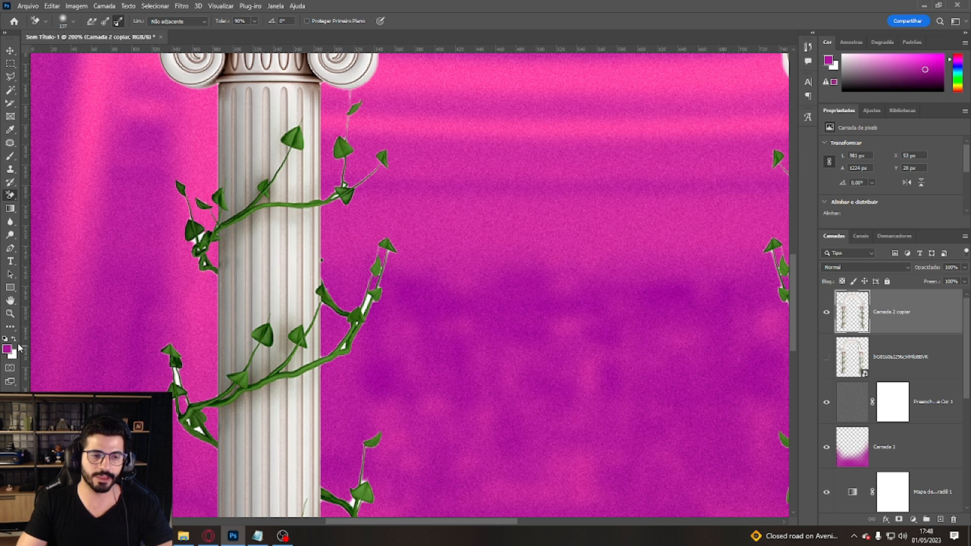
Step: Configure the Background Eraser with a 44 px size, 62% tolerance and 40% hardness, testing it on the left column's ivy
left_click(63, 21)
left_click(45, 51)
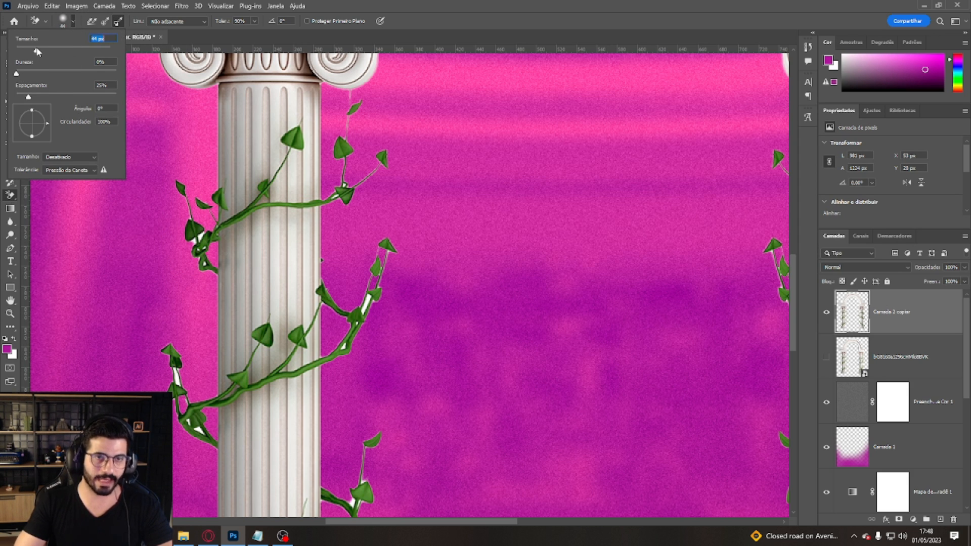
left_click_drag(189, 208, 189, 274)
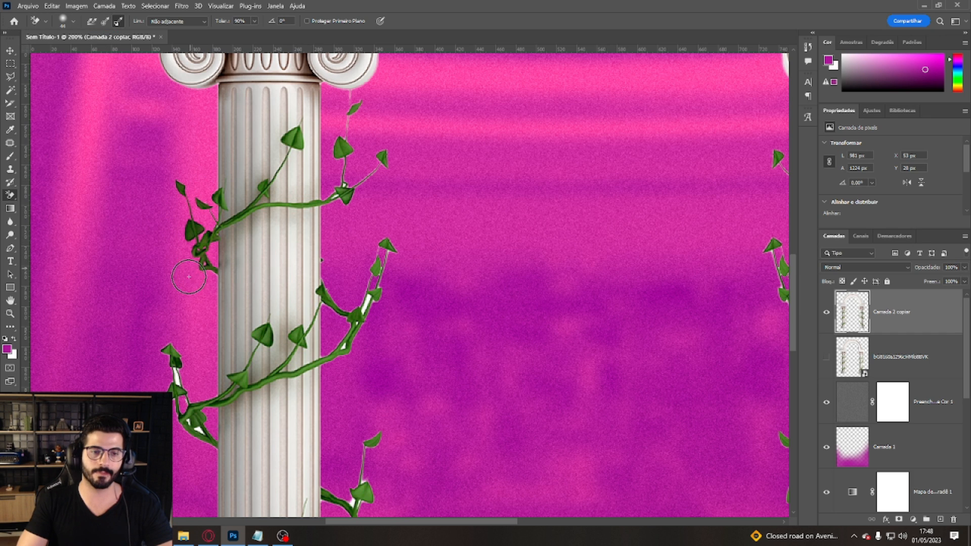
left_click(254, 21)
left_click_drag(256, 32, 243, 33)
left_click(72, 21)
left_click_drag(71, 73, 43, 74)
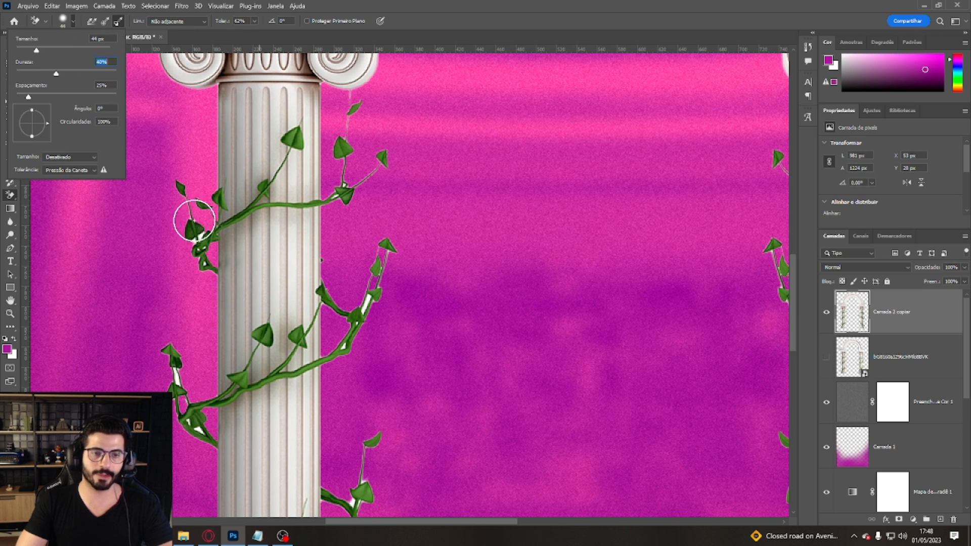
Step: Erase the white residue from the ivy on the left column's outer side, and undo the stroke made on its inner side
left_click(181, 250)
mouse_move(181, 250)
left_mouse_down()
mouse_move(200, 260)
mouse_move(191, 205)
mouse_move(172, 368)
mouse_move(191, 427)
mouse_move(187, 407)
left_mouse_up()
mouse_move(351, 303)
left_mouse_down()
mouse_move(401, 248)
mouse_move(381, 351)
mouse_move(377, 319)
mouse_move(368, 350)
mouse_move(351, 295)
left_mouse_up()
key("ctrl+z")
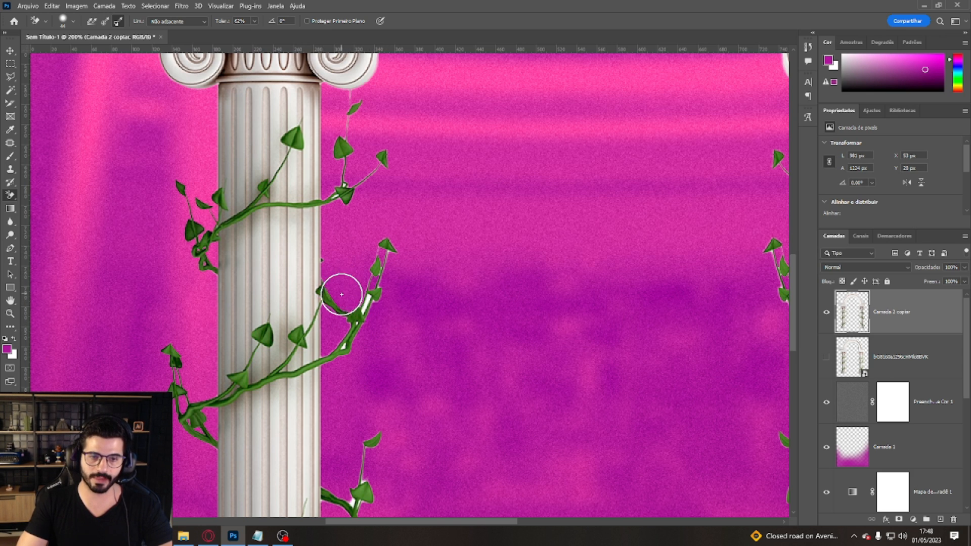
Step: Select the strip along the left column's inner edge, erase the white residue around the ivy inside it, and deselect
key("m")
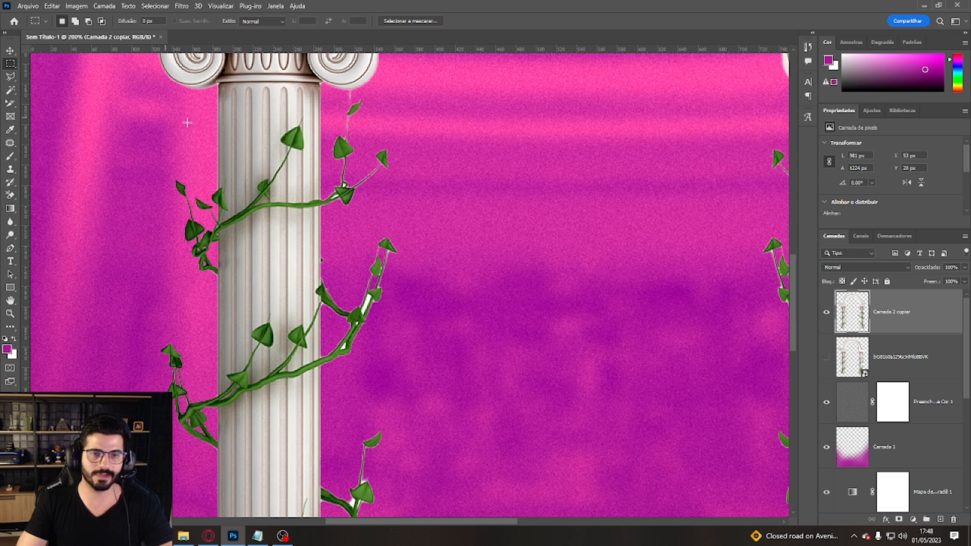
left_click_drag(321, 89, 449, 350)
scroll(415, 276, "up", 2)
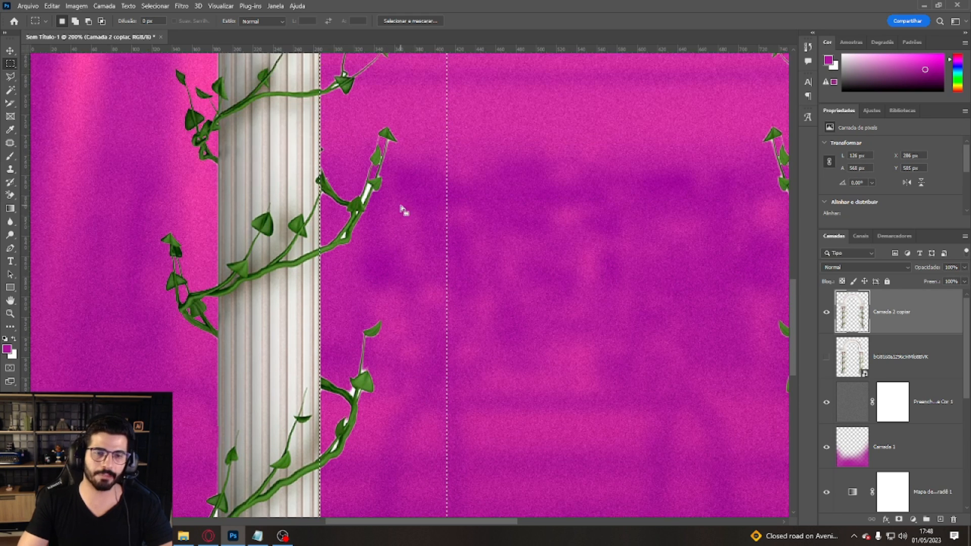
scroll(401, 211, "up", 3)
key("e")
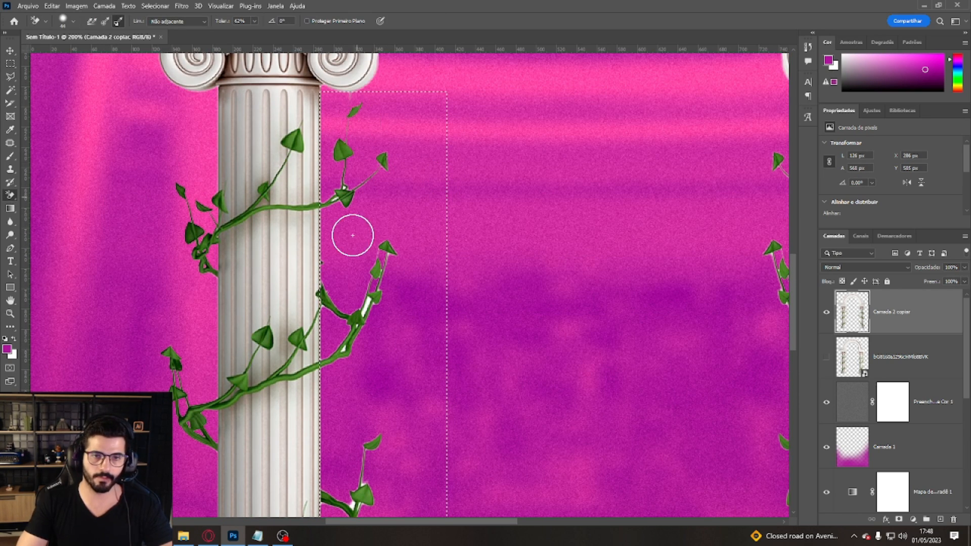
mouse_move(330, 359)
left_mouse_down()
mouse_move(352, 419)
mouse_move(343, 447)
mouse_move(369, 494)
left_mouse_up()
scroll(418, 351, "down", 5)
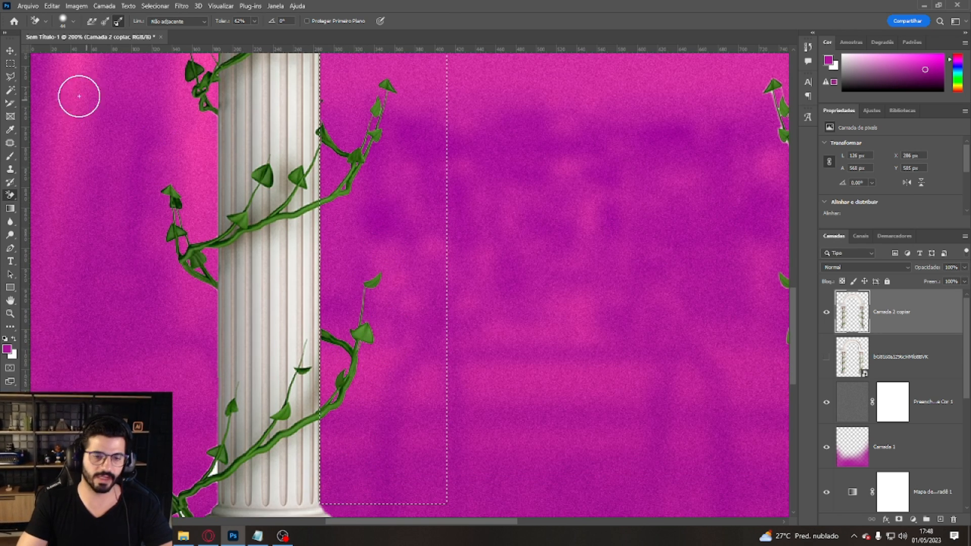
scroll(63, 105, "up", 2)
scroll(364, 182, "up", 6)
scroll(354, 169, "down", 1)
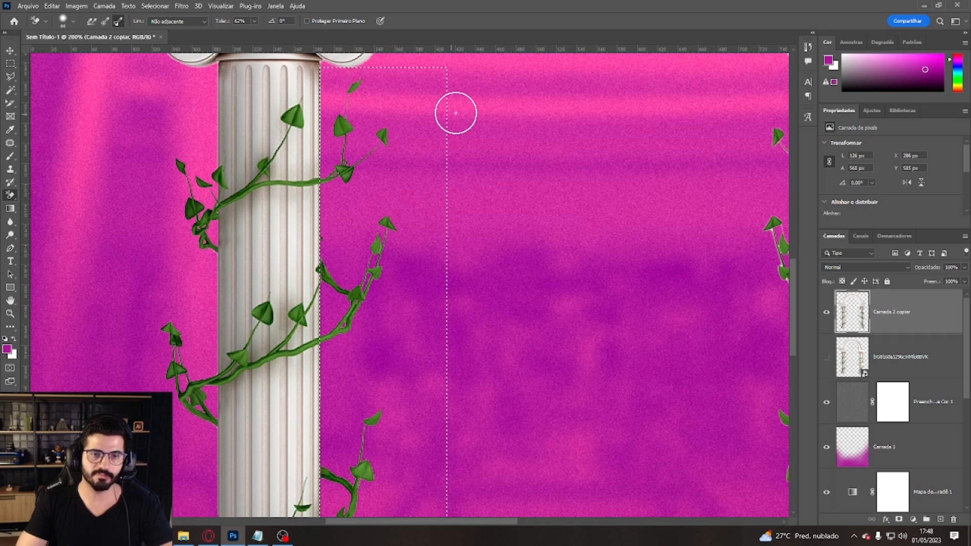
scroll(410, 245, "down", 5)
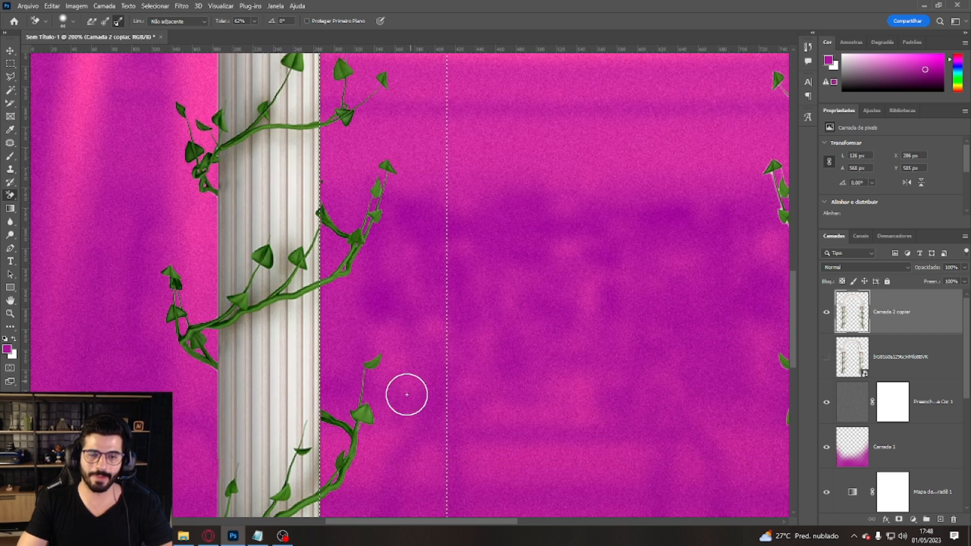
scroll(364, 360, "down", 5)
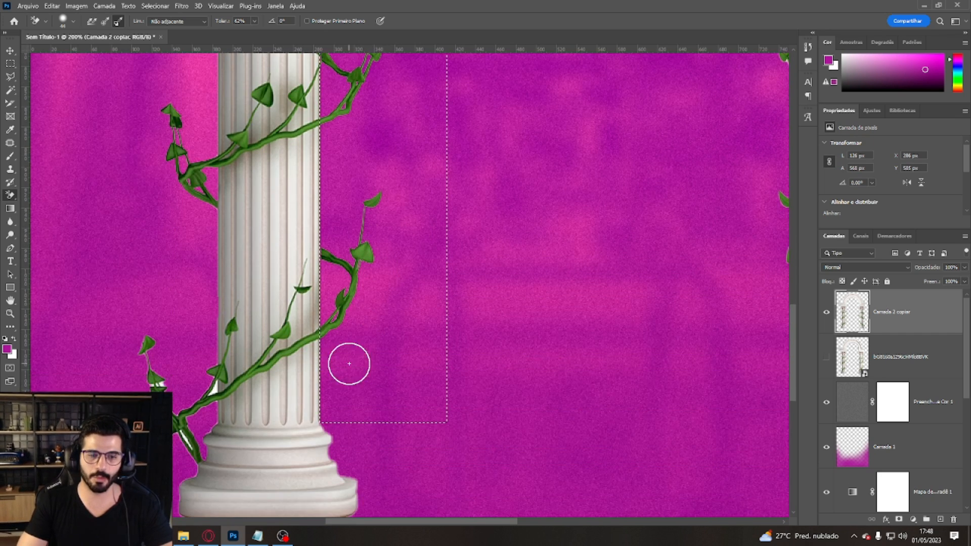
left_click(10, 63)
key("ctrl+d")
Step: Erase the white residue around the ivy beside the left column's lower outer edge within a rectangular selection, and clean the stem near the base
scroll(93, 182, "up", 9)
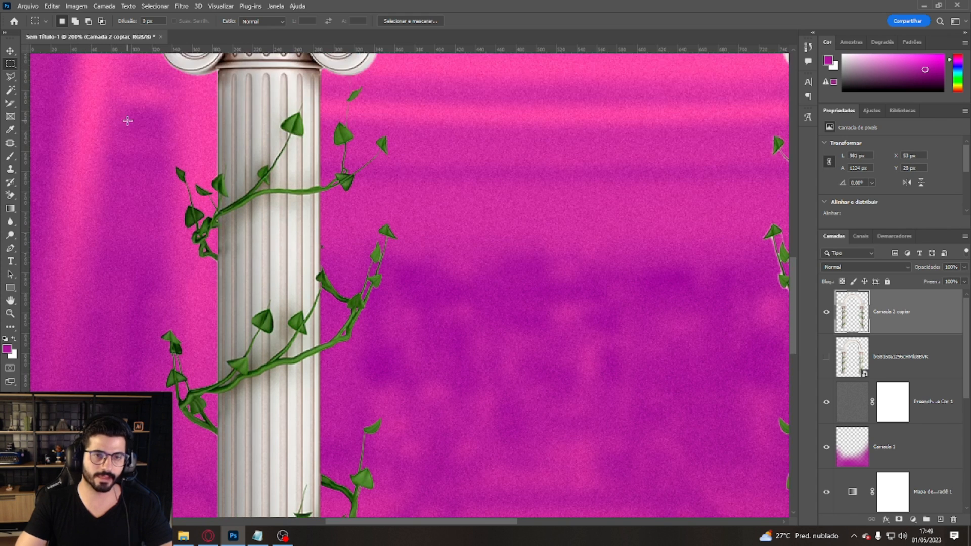
scroll(126, 119, "down", 4)
scroll(74, 283, "down", 6)
left_click_drag(106, 218, 219, 358)
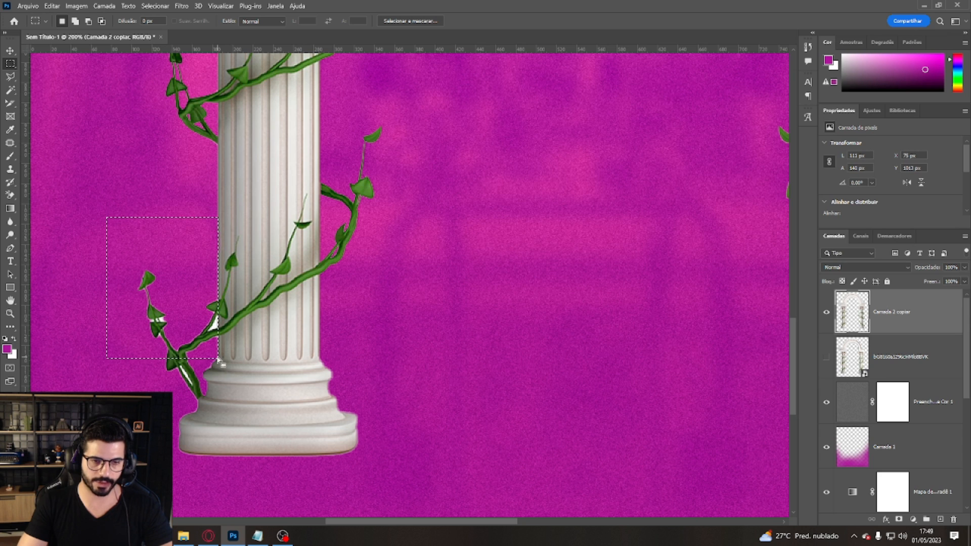
left_click(10, 194)
left_click_drag(206, 282, 157, 319)
key("ctrl+d")
key("m")
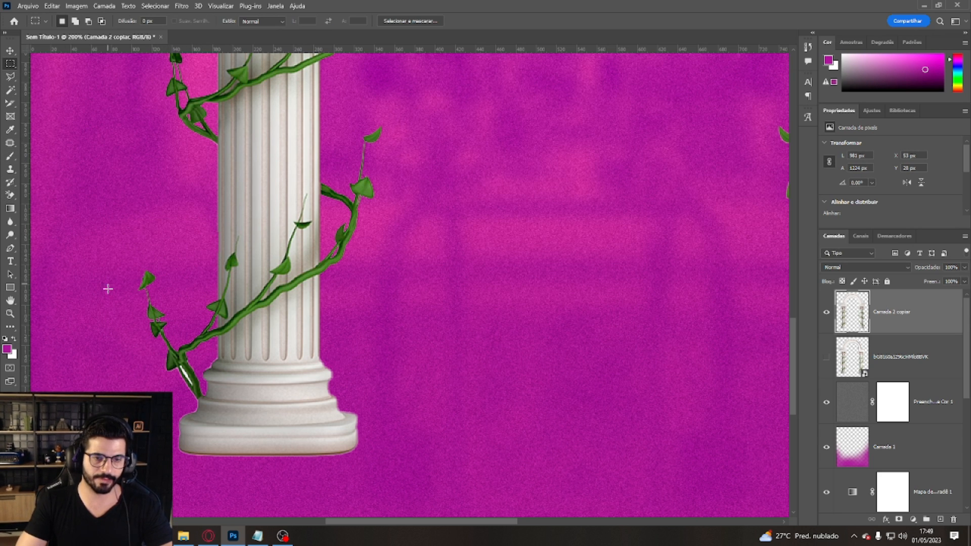
left_click(10, 195)
mouse_move(174, 364)
left_mouse_down()
mouse_move(173, 381)
mouse_move(188, 380)
left_mouse_up()
Step: Copy the cleaned left half of the arch to a new layer
key("ctrl+minus")
key("ctrl+minus")
key("ctrl+minus")
key("ctrl+minus")
key("ctrl+minus")
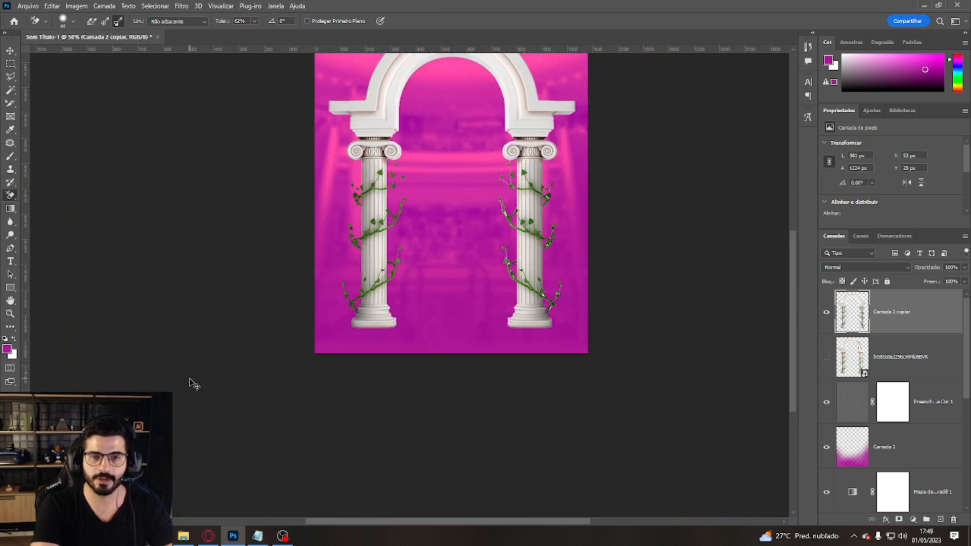
left_click(10, 63)
left_click_drag(340, 85, 443, 332)
key("ctrl+j")
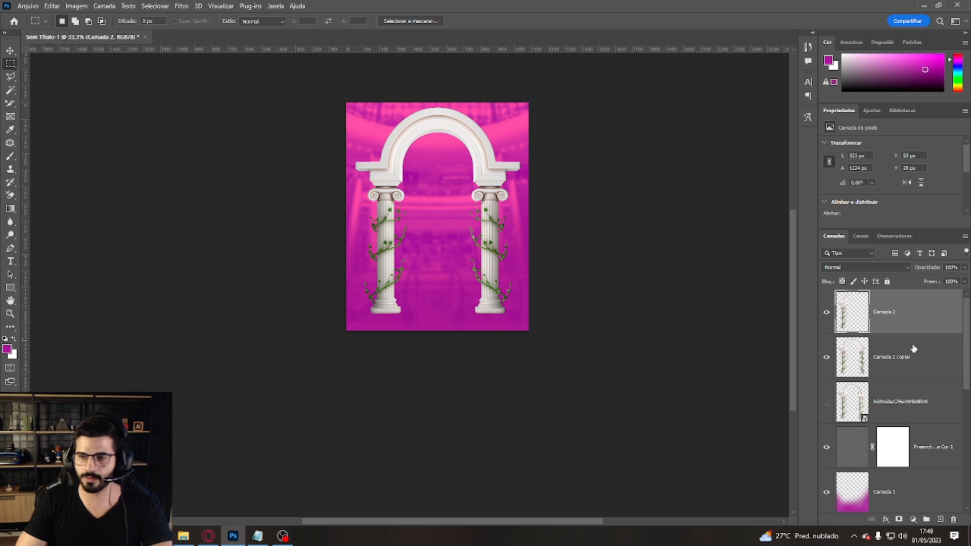
Step: Delete the old full arch layer "Camada 2 copiar" and select the remaining layer holding the left half of the arch
left_click(911, 364)
key("Delete")
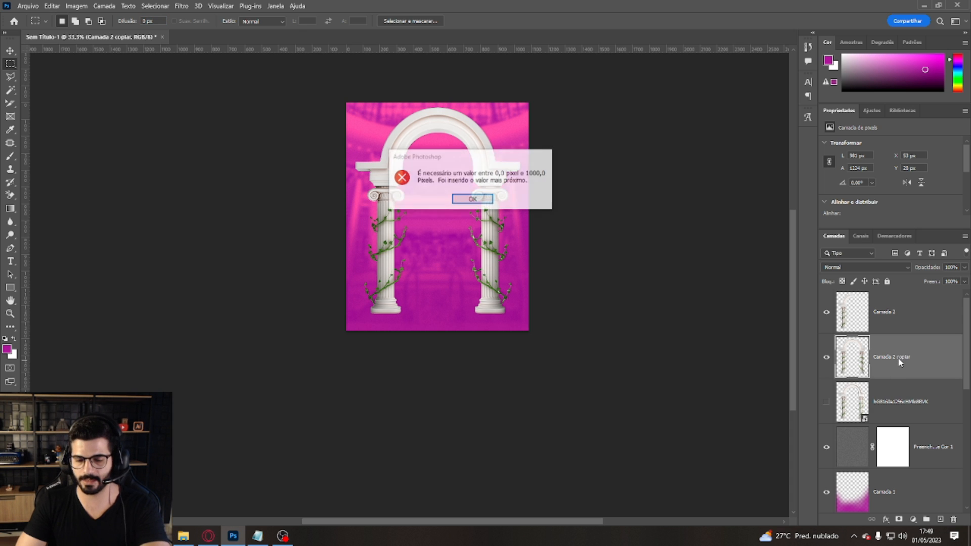
key("Return")
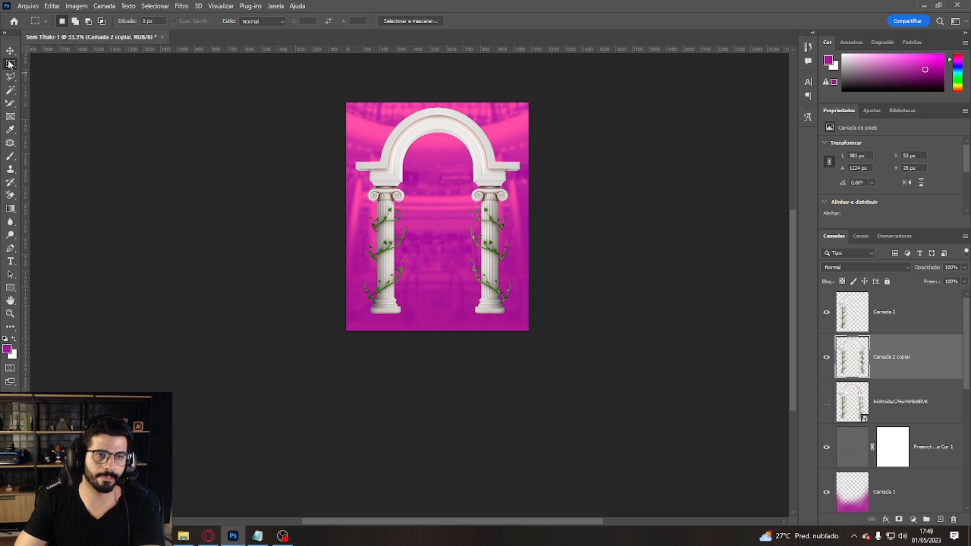
key("Delete")
left_click(889, 310)
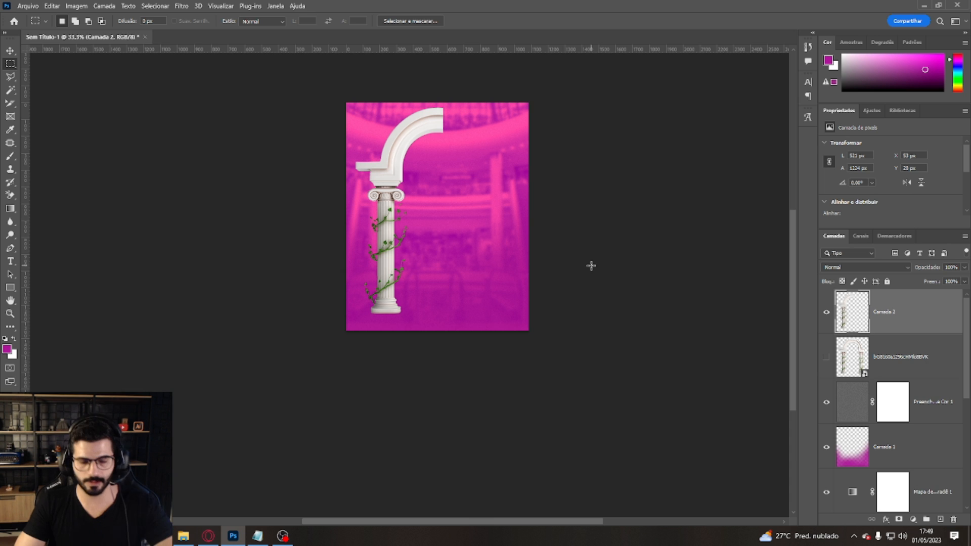
Step: Duplicate the left half of the arch and flip the copy horizontally
key("ctrl+j")
key("ctrl+t")
right_click(375, 214)
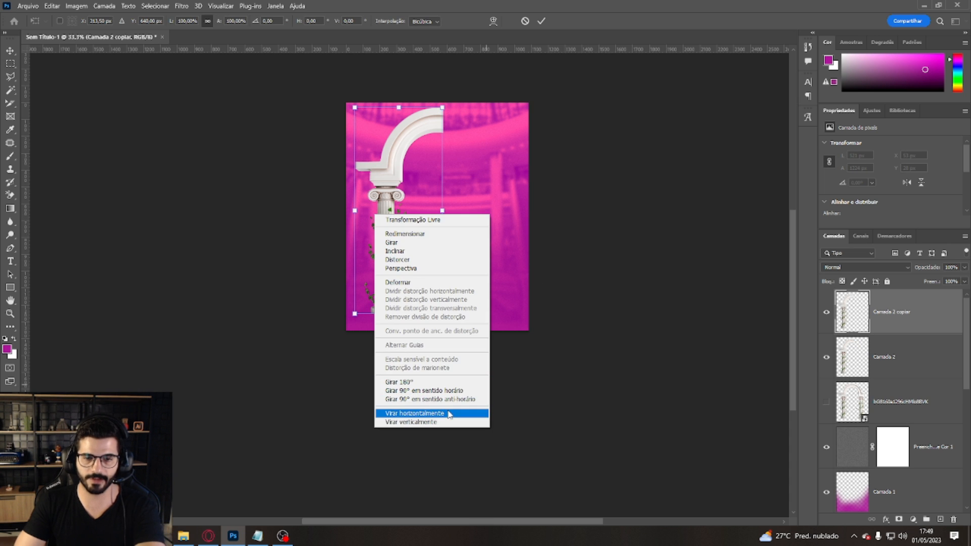
left_click(415, 414)
key("Return")
Step: Position the flipped half opposite the original so they meet at the arch's centre, and merge both halves into one layer
left_click_drag(446, 240, 523, 238)
key("ctrl+Left")
key("ctrl+Left")
key("ctrl+Left")
key("ctrl+Left")
key("ctrl+Left")
key("ctrl+Left")
key("ctrl+Left")
key("ctrl+Left")
key("ctrl+Left")
key("ctrl+Left")
key("ctrl+Left")
key("ctrl+Left")
key("ctrl+Left")
key("ctrl+Left")
key("ctrl+Left")
key("ctrl+Left")
key("ctrl+Left")
key("ctrl+Left")
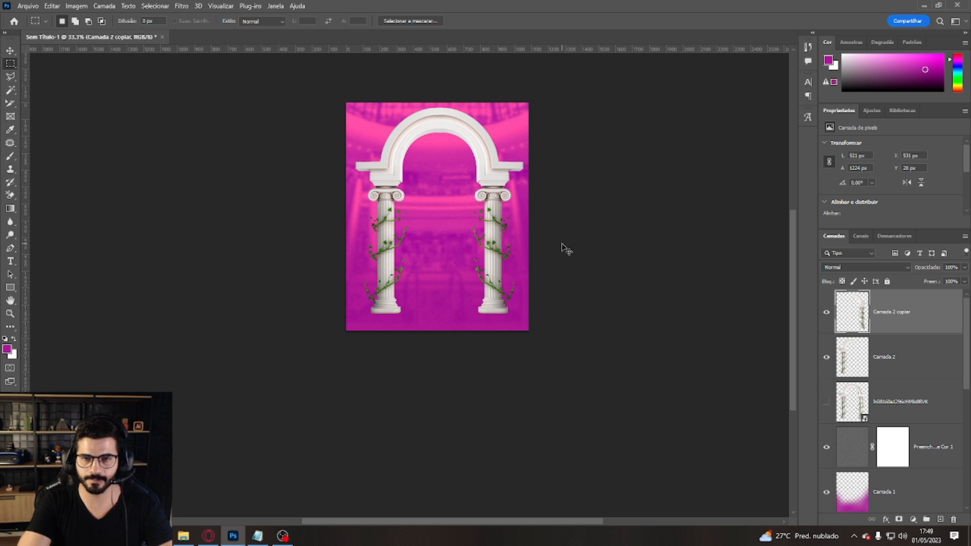
right_click(921, 364)
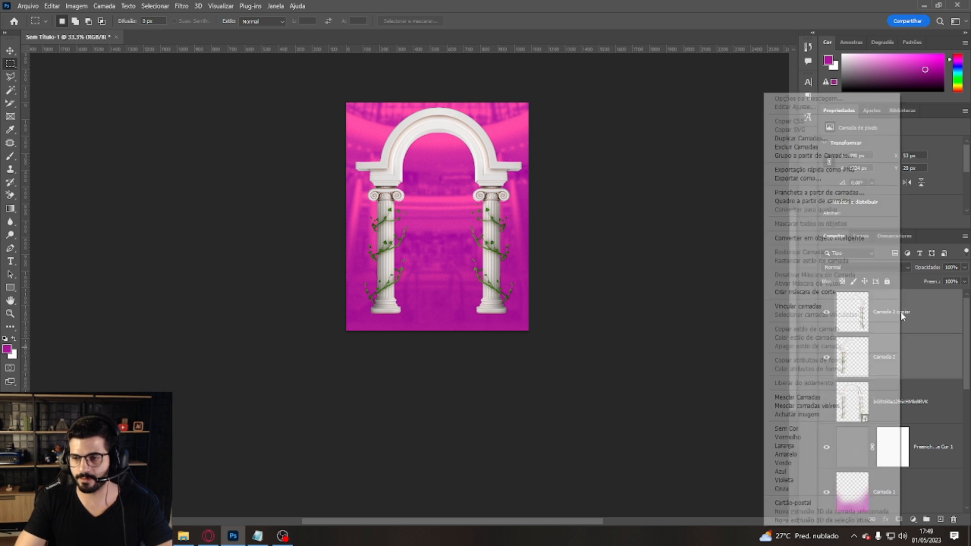
left_click(880, 399)
Step: Lower the merged arch, scale it to about 930 px wide, and centre it with its column bases at the flyer's bottom edge
left_click_drag(497, 192, 496, 229)
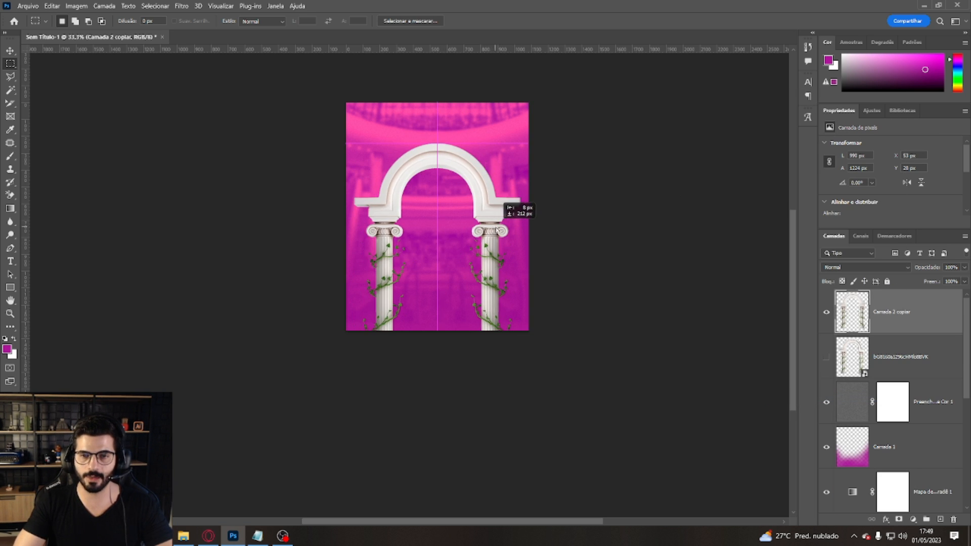
key("ctrl+t")
left_click_drag(521, 142, 511, 156)
left_click_drag(468, 213, 472, 206)
key("Return")
Step: Bring the "coração 3d 2" heart layer to the top of the layer stack and show it over the arch
scroll(892, 402, "down", 5)
left_click_drag(893, 406, 901, 300)
key("ctrl+t")
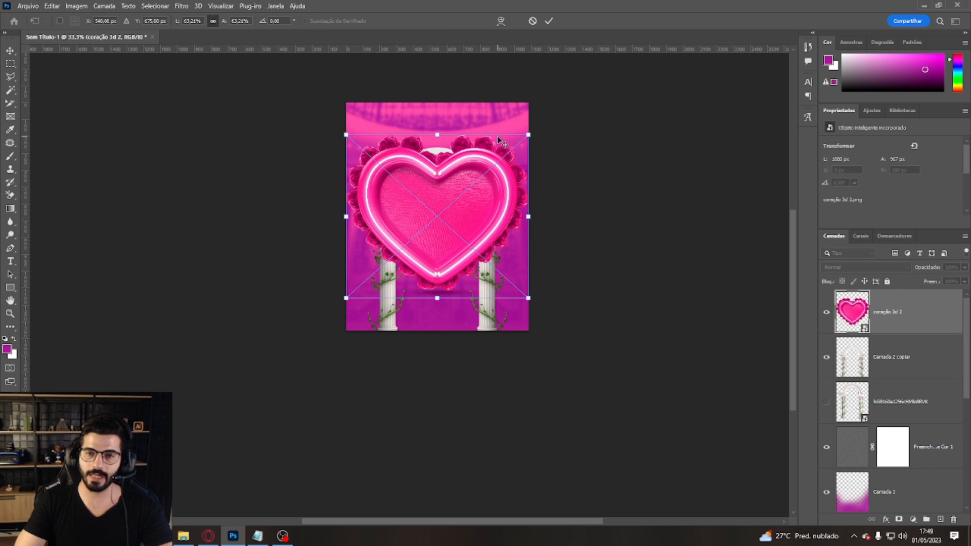
key("Return")
Step: Rasterize the heart layer, outline the shadow beneath its lower roses with the Polygonal Lasso, delete the shadow, and deselect
key("ctrl+plus")
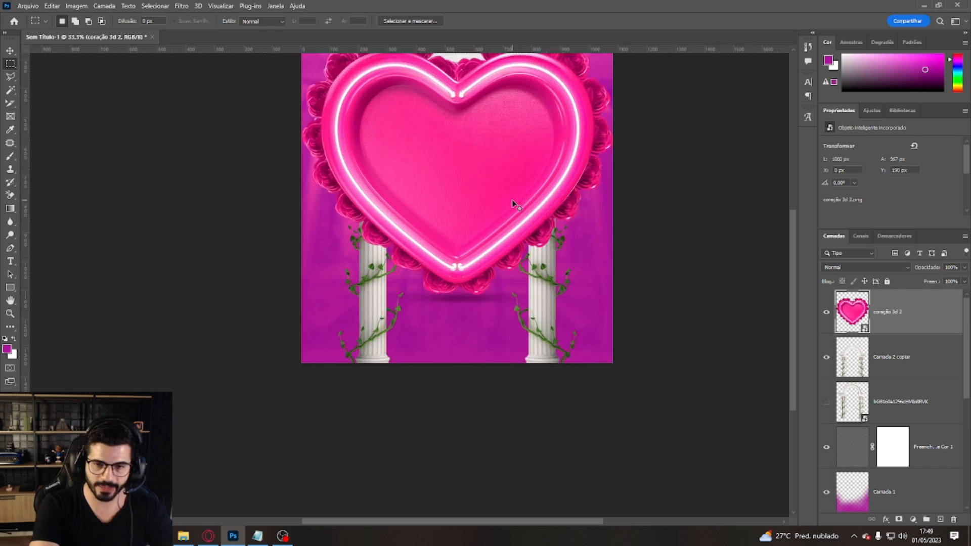
key("ctrl+plus")
key("ctrl+plus")
key("ctrl+plus")
key("ctrl+plus")
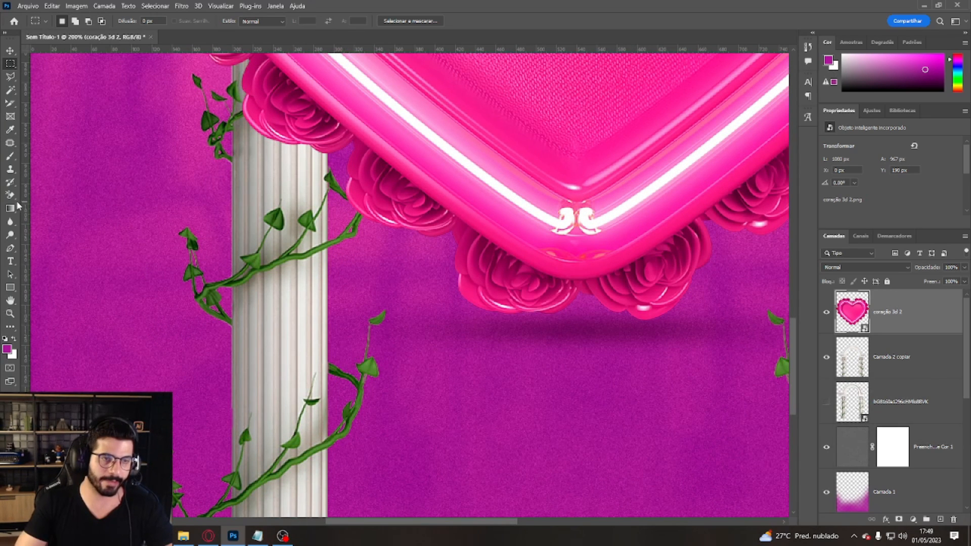
left_click(9, 197)
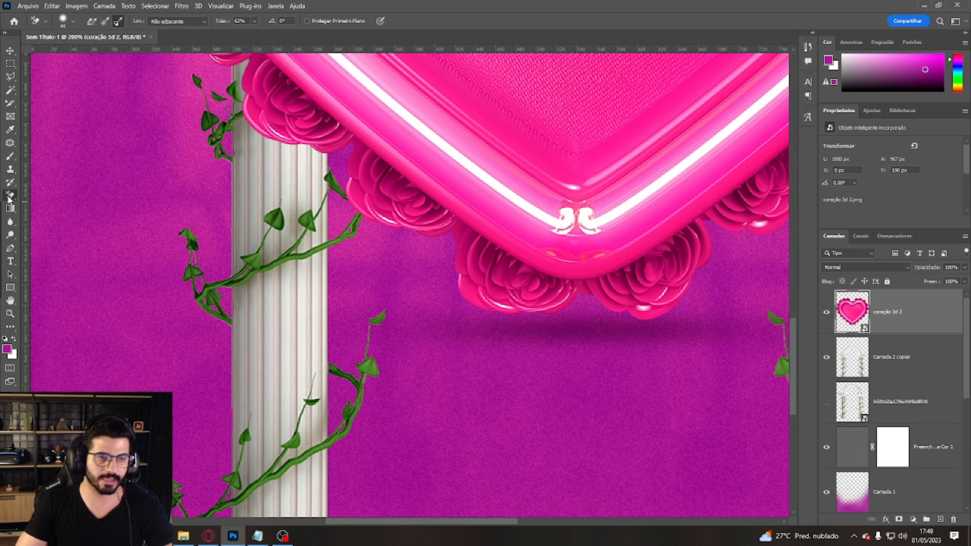
left_click(10, 76)
left_click(410, 376)
left_click(343, 338)
left_click(347, 294)
left_click(458, 306)
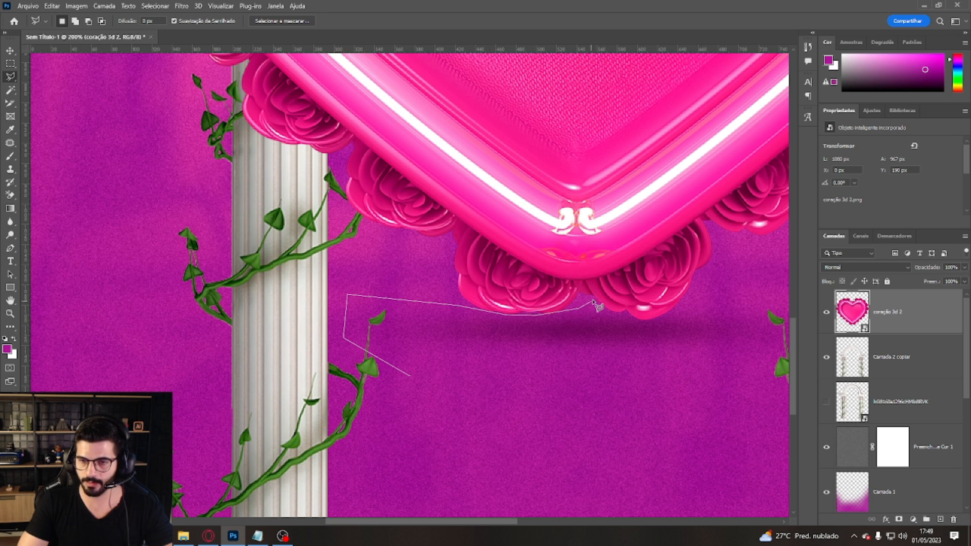
left_click(639, 319)
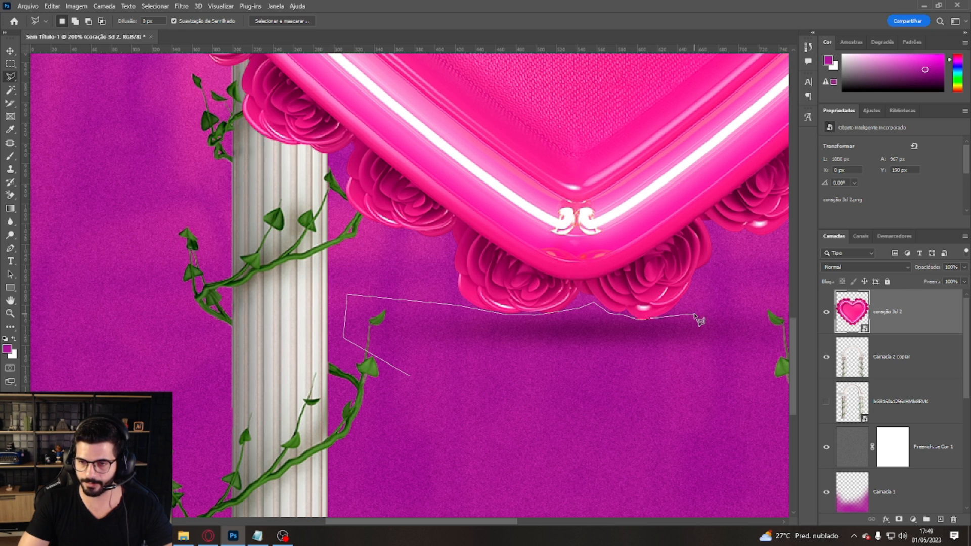
left_click(764, 306)
left_click(769, 379)
left_click(580, 400)
left_click(410, 400)
left_click(409, 377)
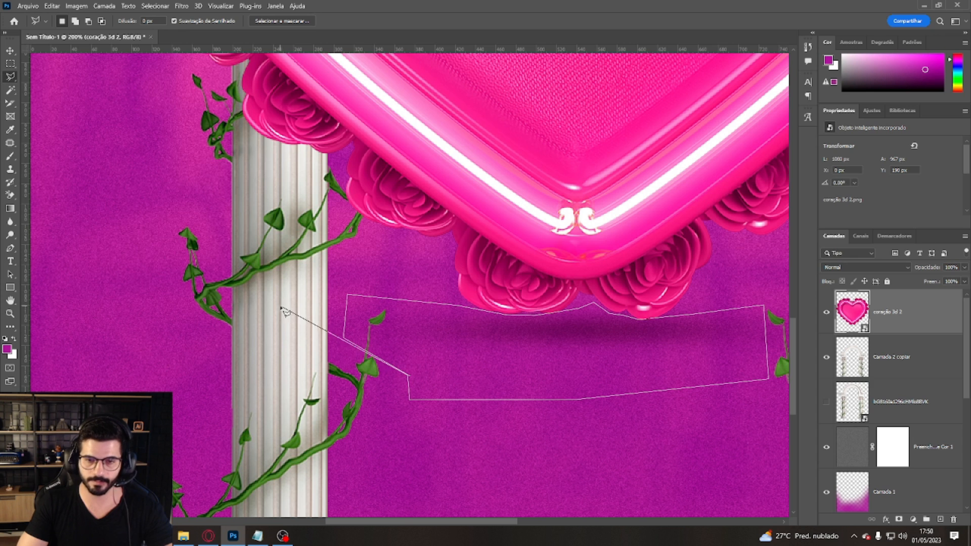
key("Return")
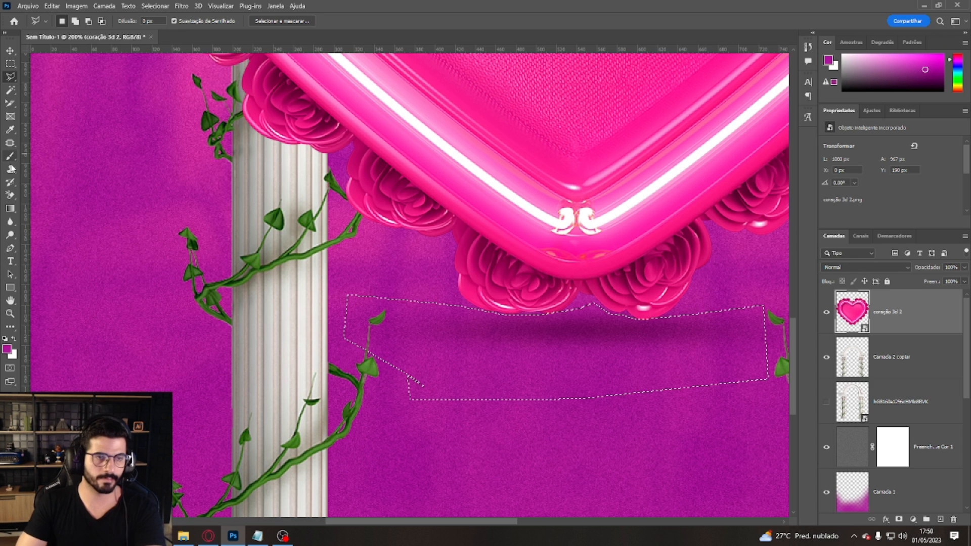
left_click(10, 158)
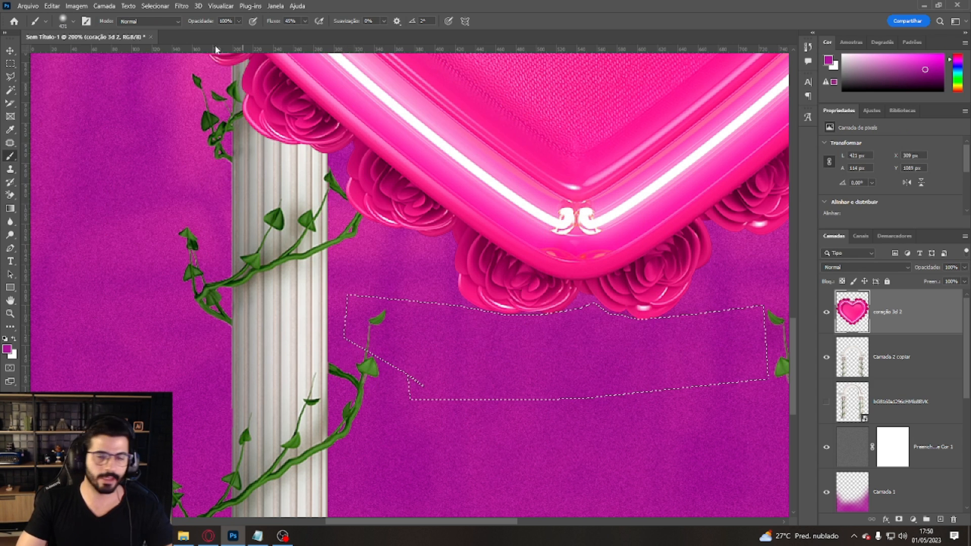
left_click(10, 64)
left_click(289, 110)
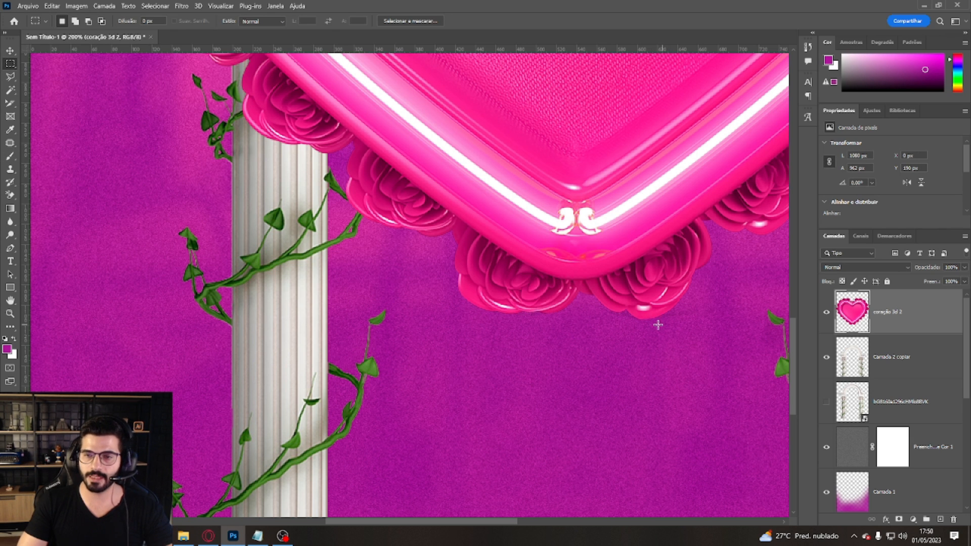
Step: Scale the heart to about 61% and centre it horizontally over the upper curve of the arch
scroll(691, 276, "down", 4)
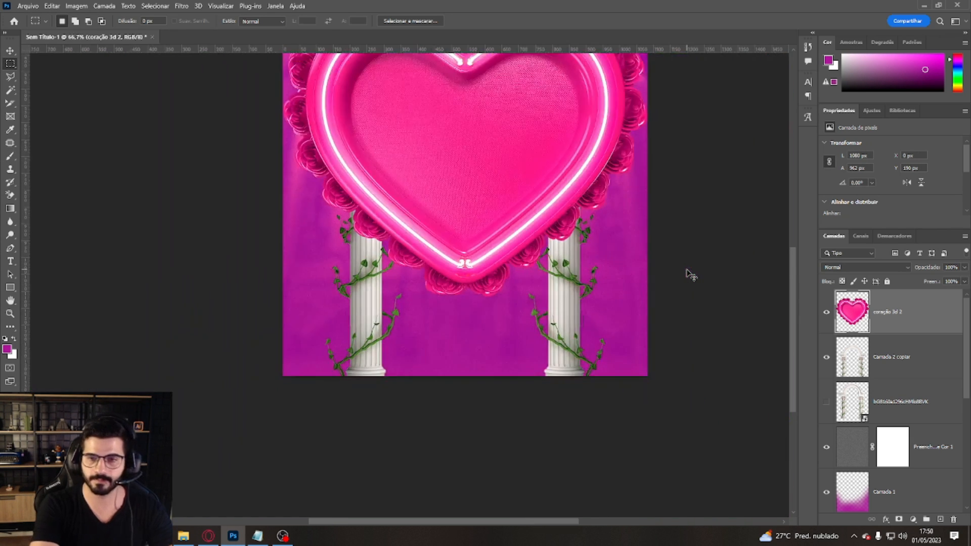
key("ctrl+t")
left_click_drag(588, 166, 495, 254)
left_click_drag(449, 287, 496, 198)
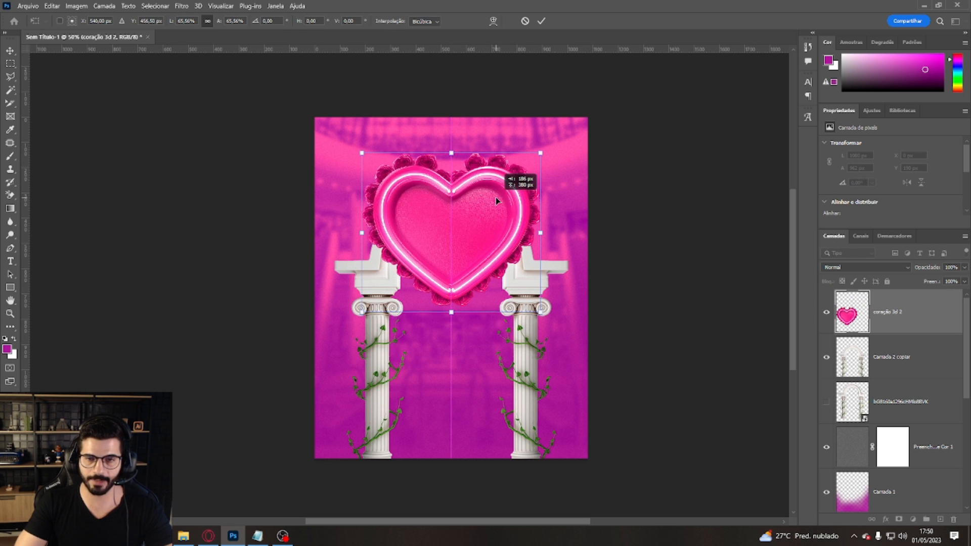
left_click_drag(544, 157, 534, 165)
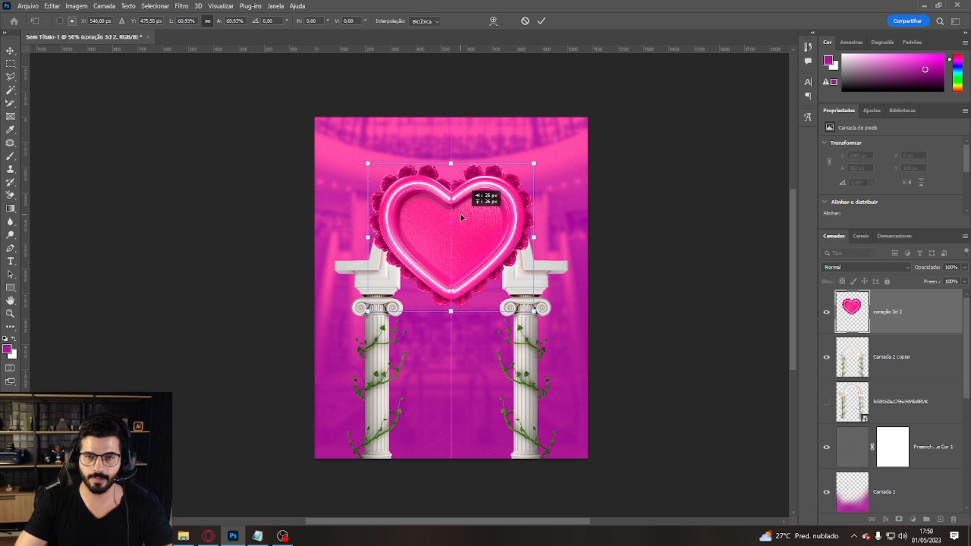
key("Return")
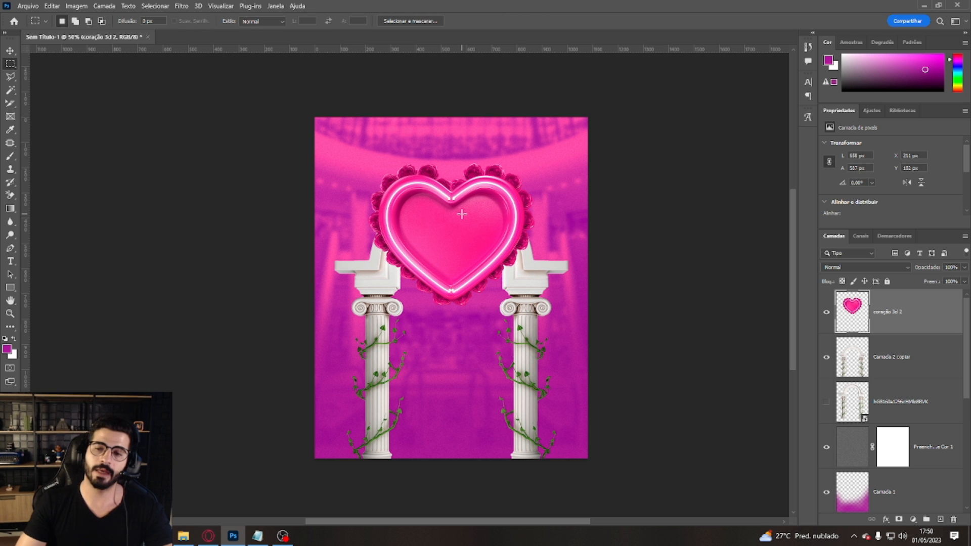
left_click_drag(466, 218, 466, 215)
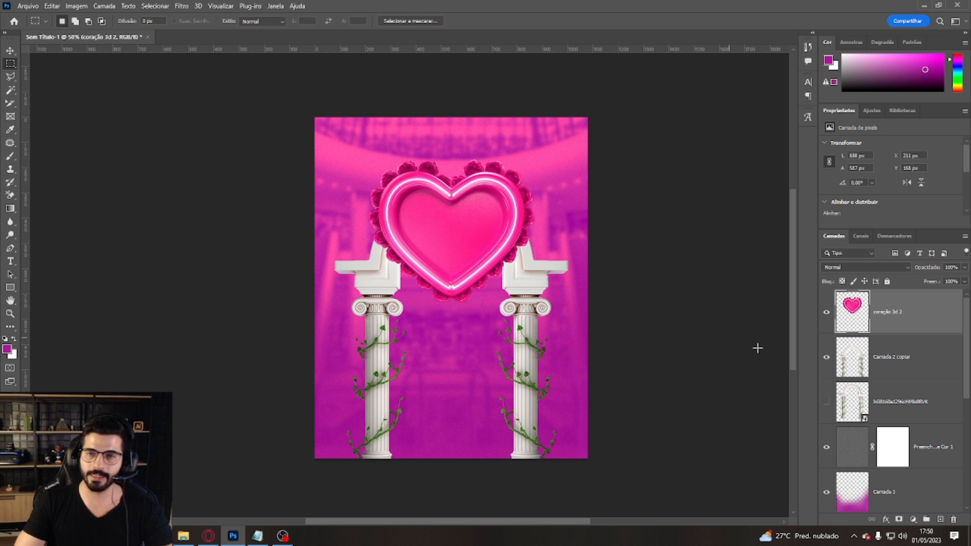
Step: Bring the mother-and-daughter photo layer to the top, show it, and enlarge it to 1300 px wide below the heart
scroll(910, 408, "down", 5)
left_click_drag(898, 465, 908, 300)
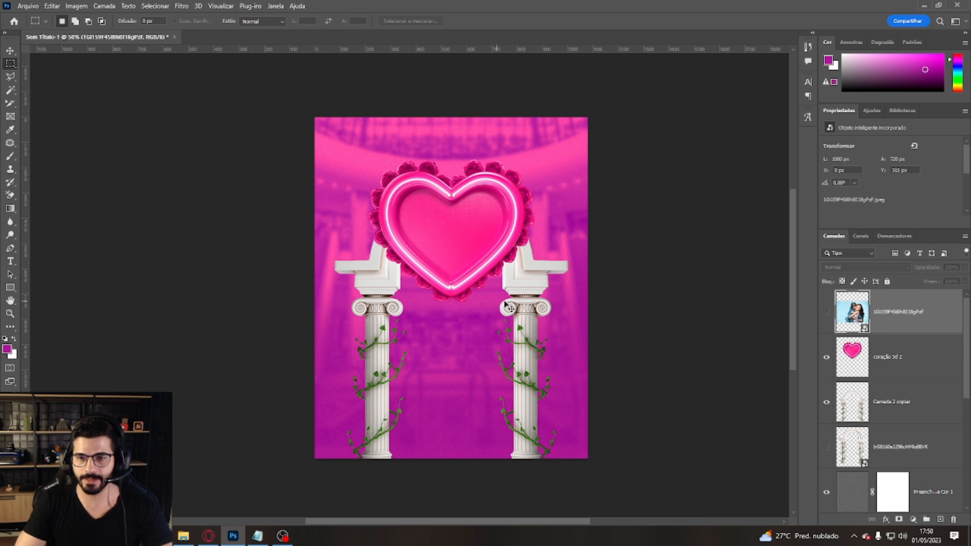
left_click(827, 313)
key("ctrl+t")
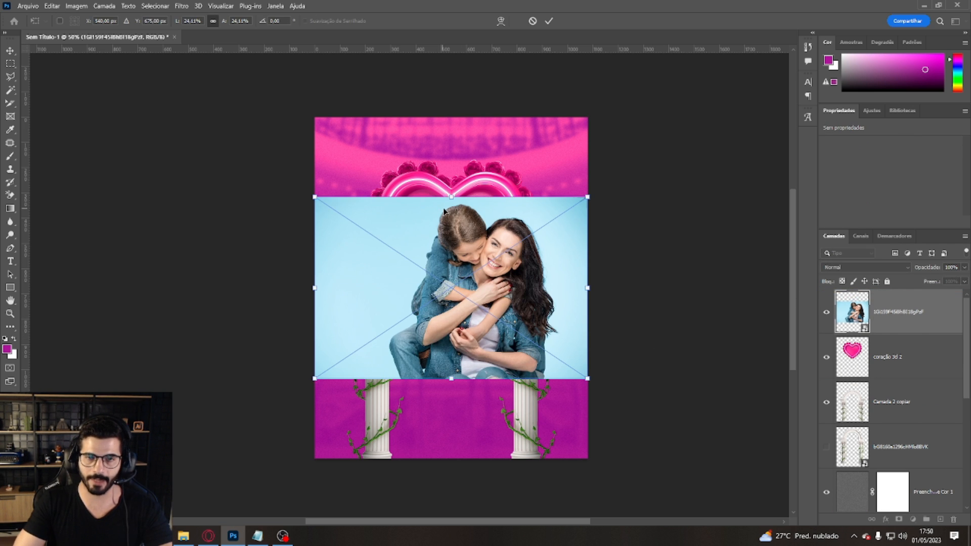
left_click_drag(456, 196, 455, 159)
left_click_drag(530, 202, 489, 254)
key("Return")
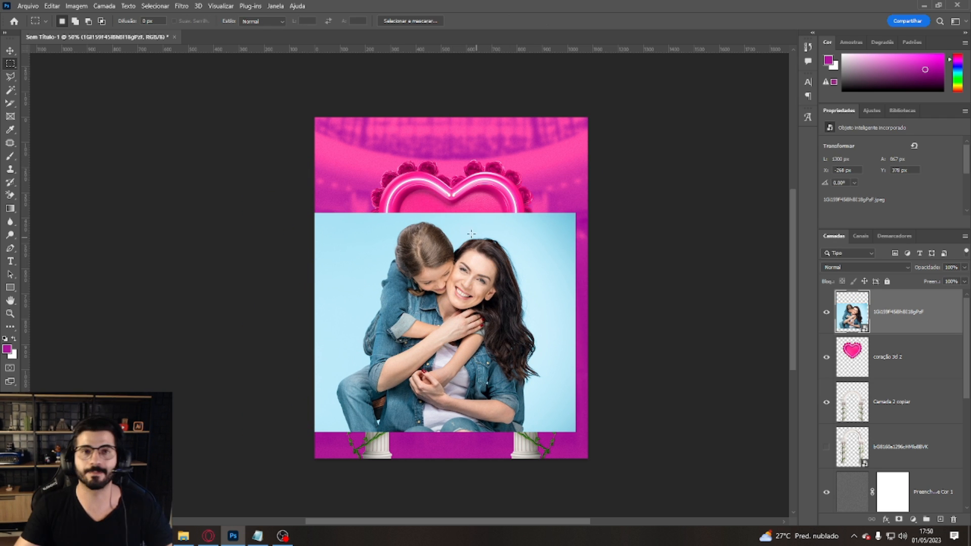
Step: Remove the mother-and-daughter photo's background with the "Remover plano de fundo" quick action and close the Discover window
left_click(301, 7)
left_click(324, 34)
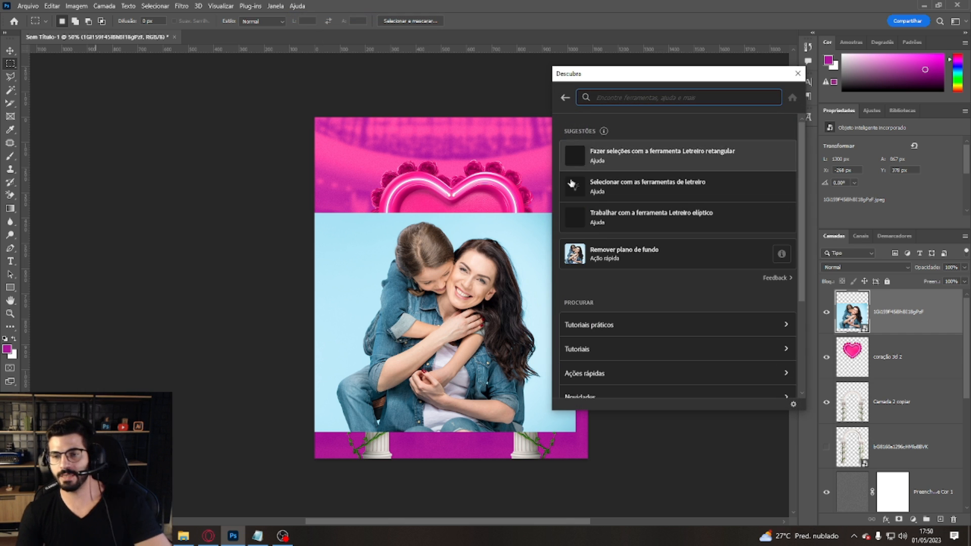
left_click(605, 259)
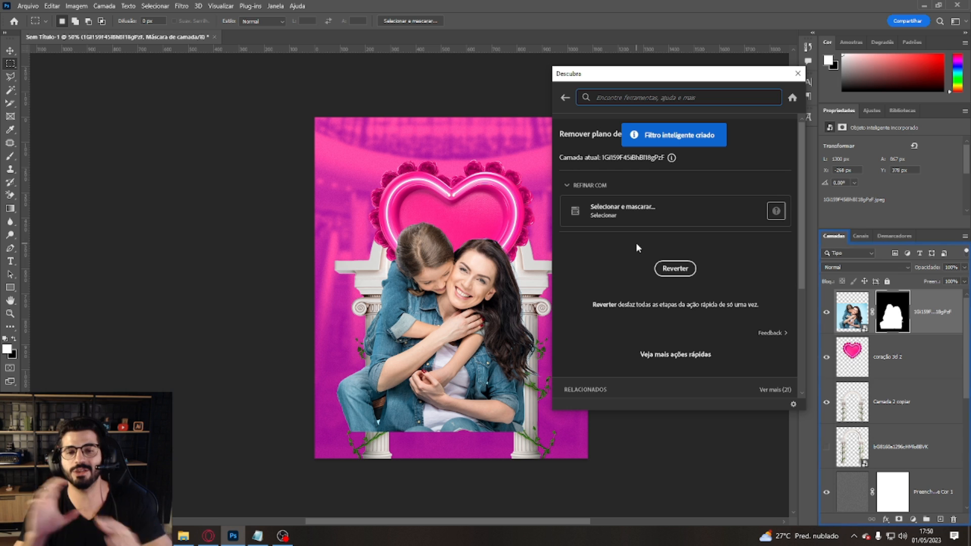
left_click(798, 73)
Step: Scale the mother-and-daughter cutout to about 88% and place it between the columns just beneath the heart
left_click_drag(489, 306, 491, 326)
key("ctrl+t")
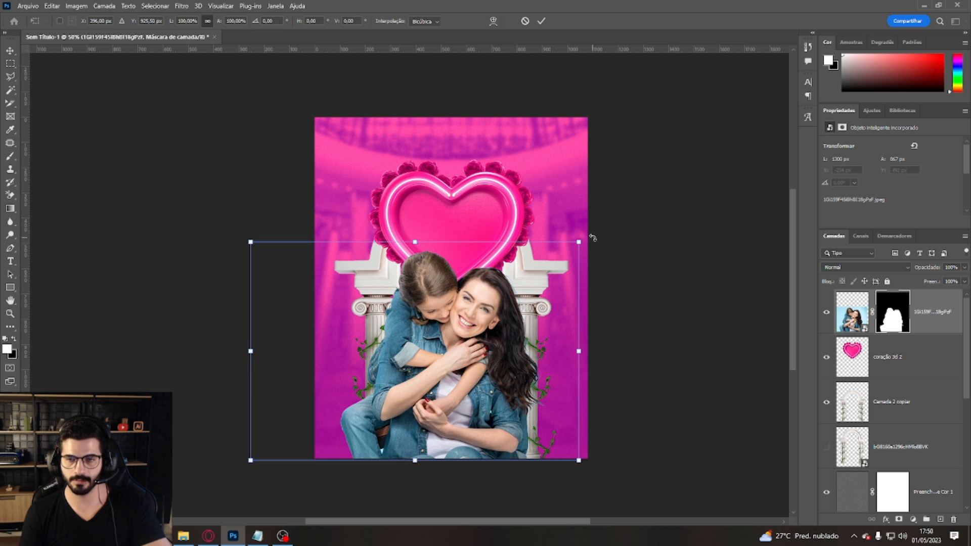
left_click_drag(563, 263, 545, 277)
left_click_drag(499, 314, 519, 302)
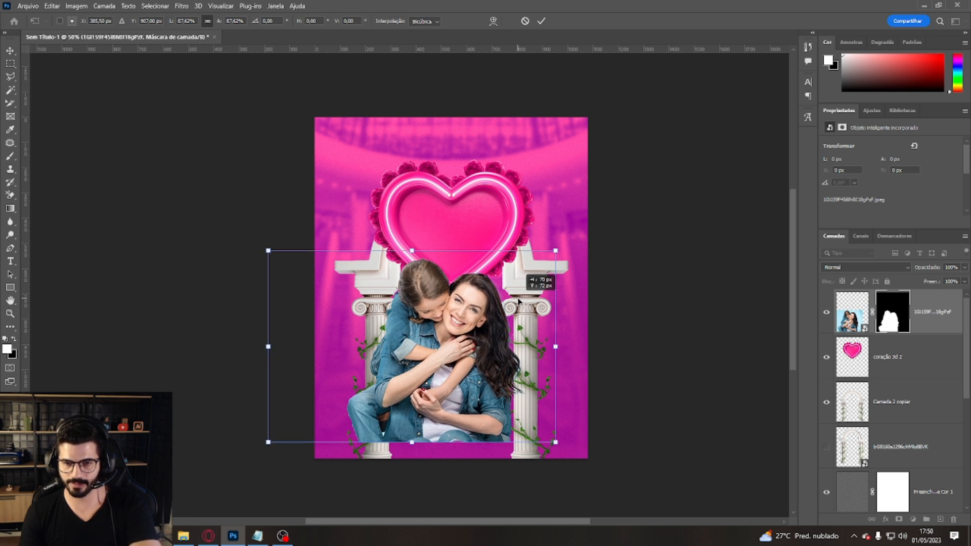
key("Return")
Step: Scale the heart and arch layers together to about 88% and move them up behind the mother and daughter
left_click(886, 364)
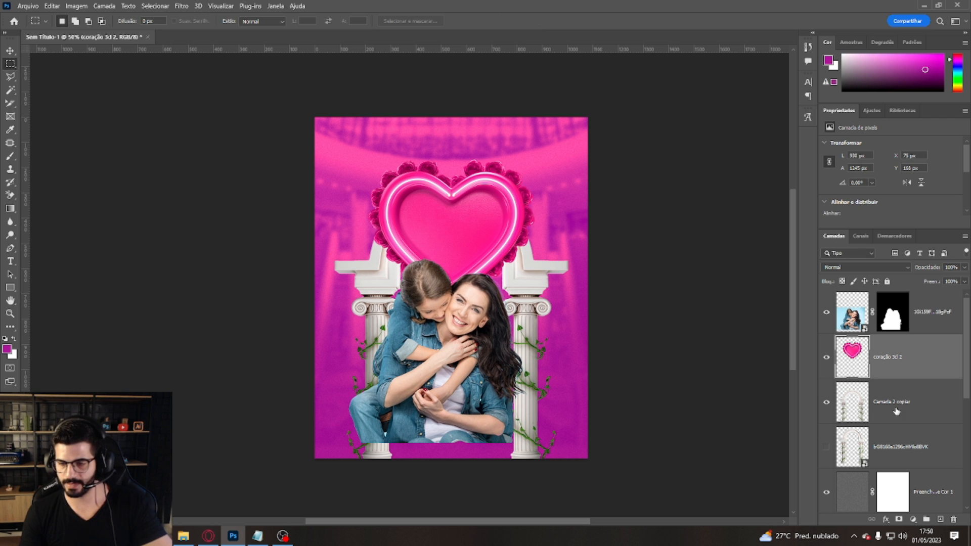
left_click(913, 424, "shift")
key("ctrl+t")
left_click_drag(567, 147, 537, 169)
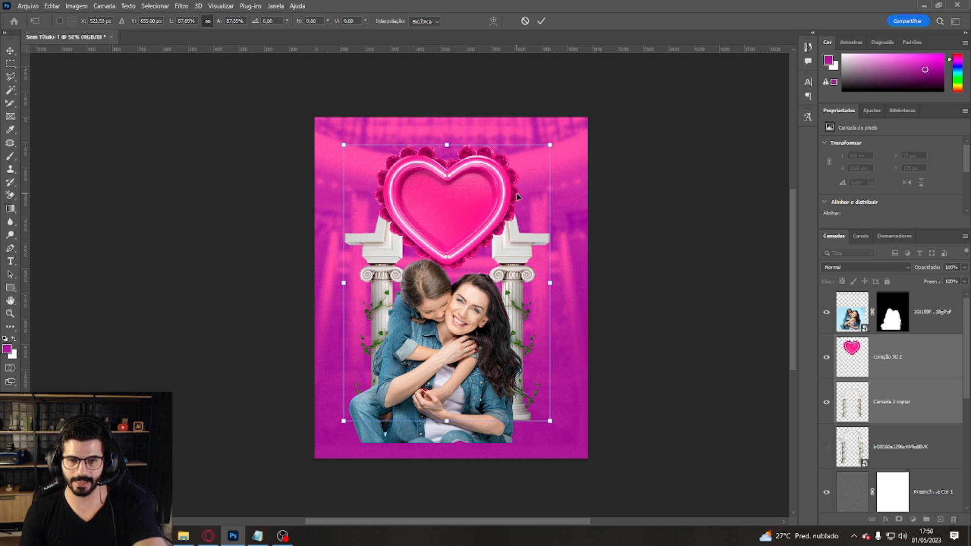
key("Return")
left_click(942, 324)
left_click_drag(453, 330, 456, 330)
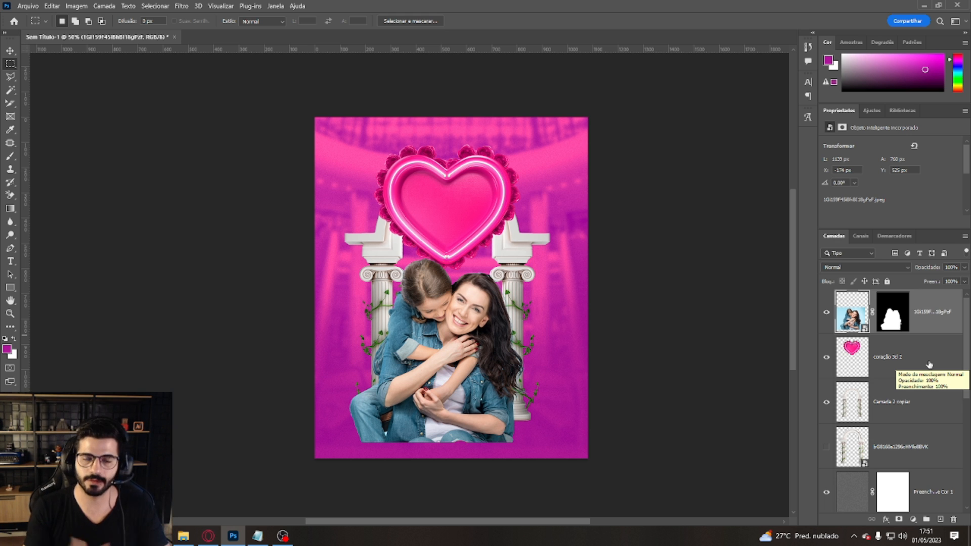
left_click(913, 393)
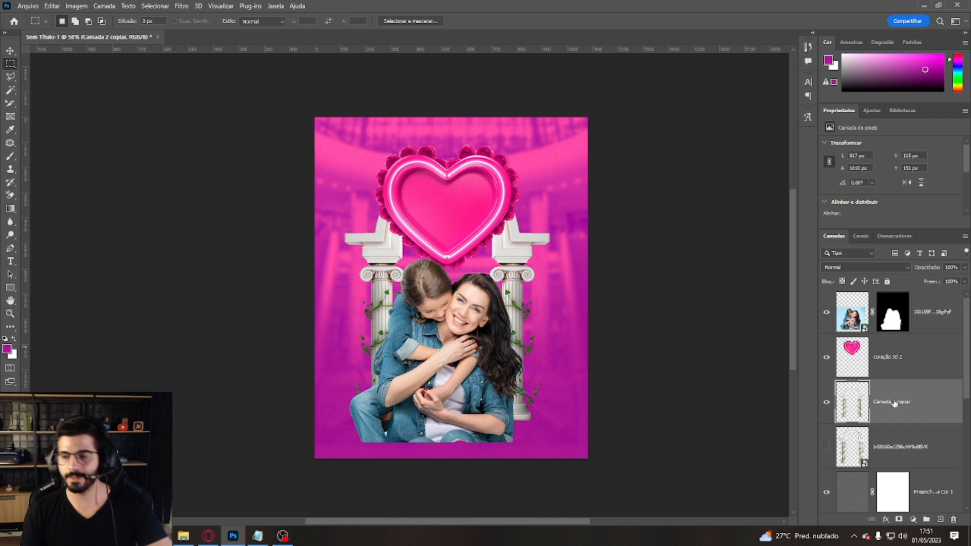
Step: Duplicate the heart layer and place the copy above the mother-and-daughter layer
left_click(915, 370)
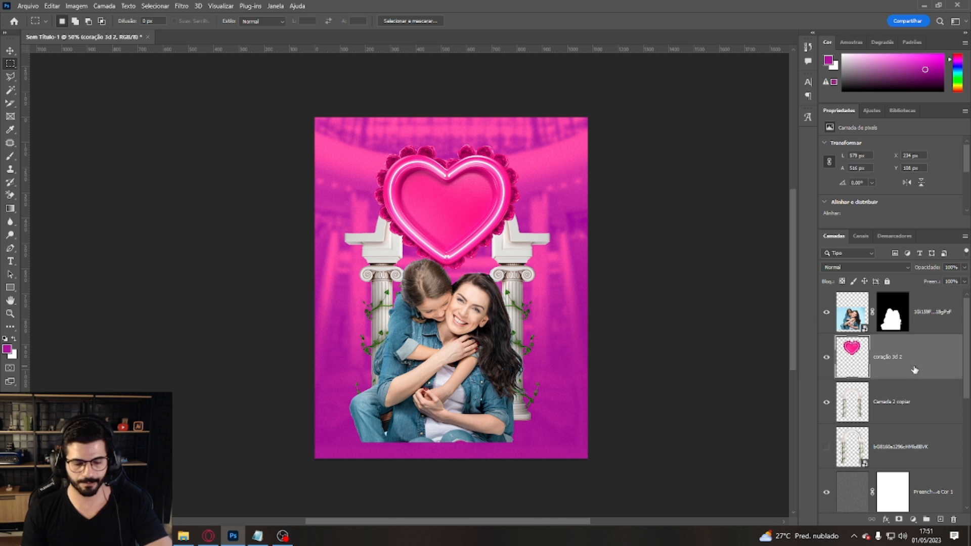
key("ctrl+j")
left_click_drag(916, 365, 898, 298)
Step: Enlarge the heart copy to about 1285 px wide and centre it along the flyer's bottom edge, covering the cutout's lower part
left_click_drag(502, 176, 490, 419)
key("ctrl+t")
left_click_drag(509, 386, 666, 245)
left_click_drag(515, 312, 447, 453)
left_click_drag(593, 386, 616, 368)
mouse_move(576, 383)
left_mouse_down()
mouse_move(570, 392)
mouse_move(573, 383)
left_mouse_up()
key("Return")
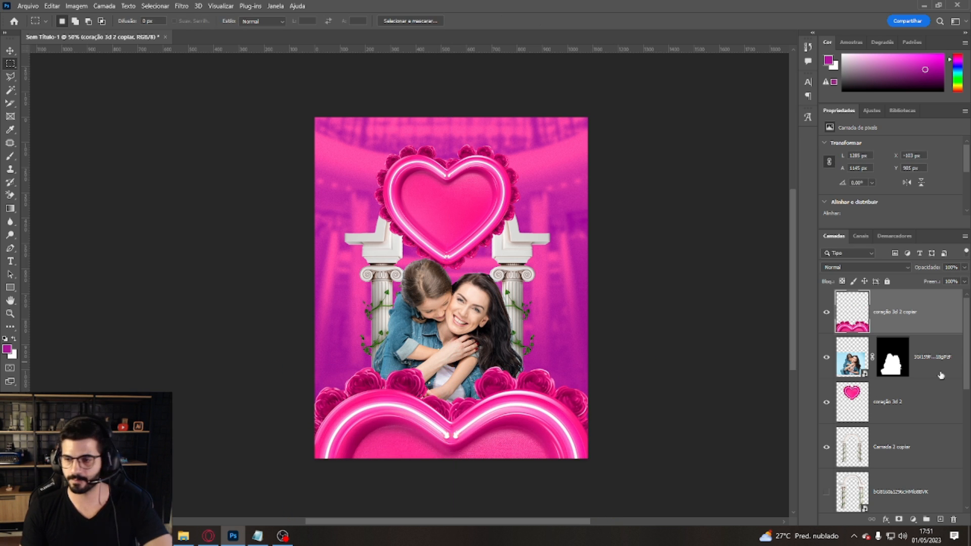
Step: Move the mother-and-daughter cutout slightly up and rotate it about 5.4° counterclockwise between the columns
left_click(945, 370)
left_click_drag(574, 335, 573, 325)
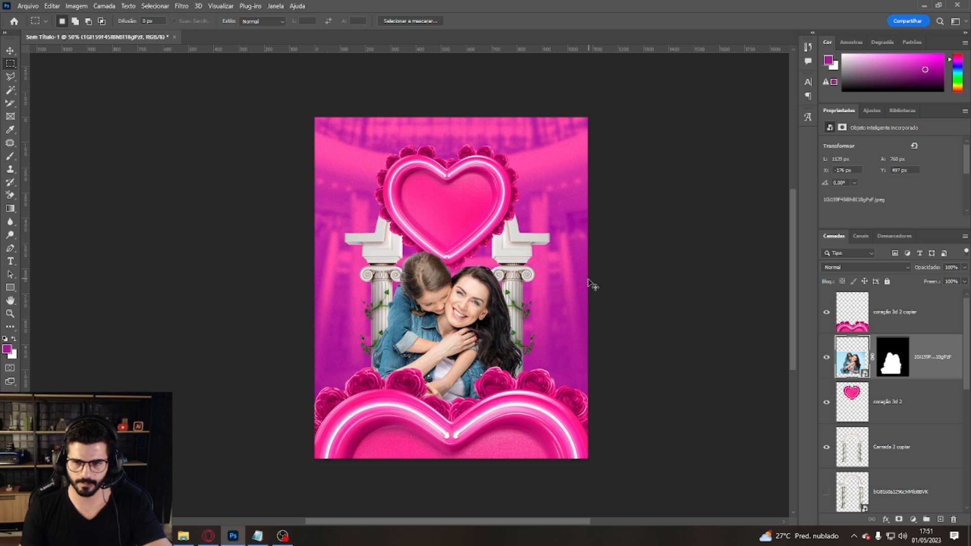
key("ctrl+t")
left_click_drag(577, 286, 574, 242)
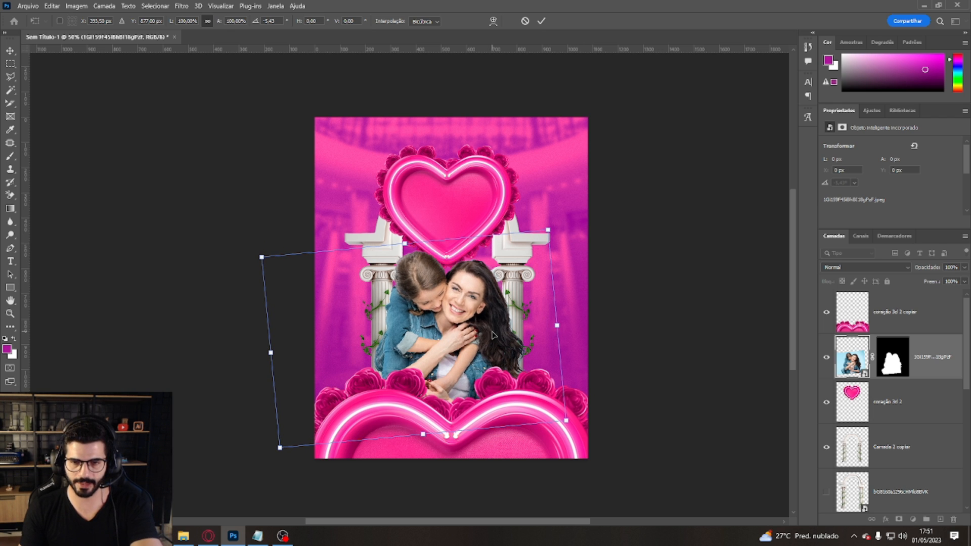
left_click_drag(492, 334, 496, 335)
key("Return")
key("m")
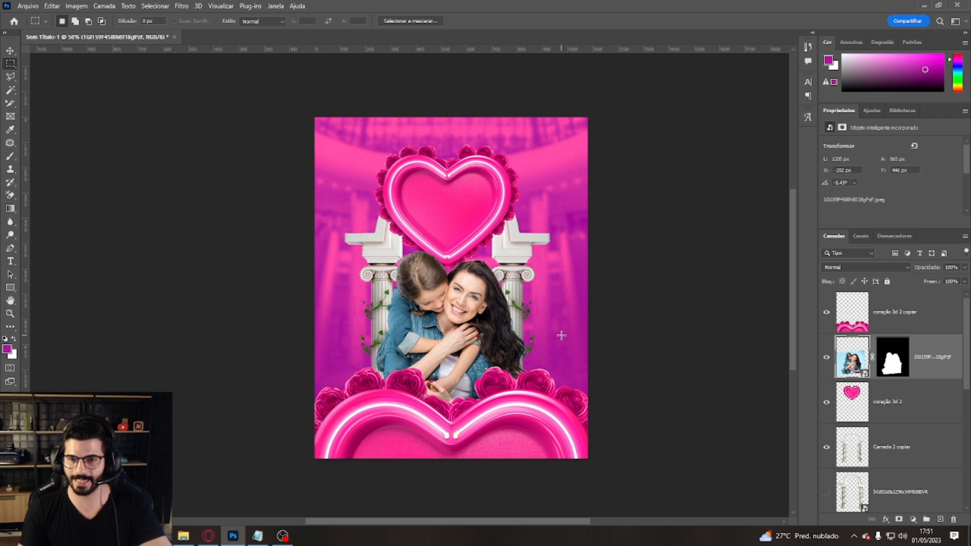
Step: Apply a Gaussian Blur with a 15.3 px radius to the large heart copy along the flyer's bottom edge
left_click(943, 332)
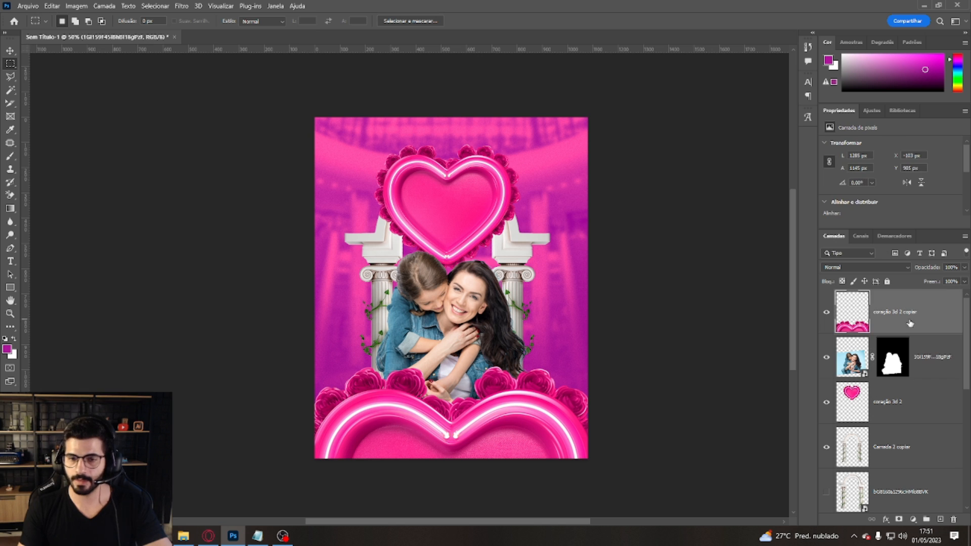
left_click(178, 7)
mouse_move(198, 137)
left_click(381, 196)
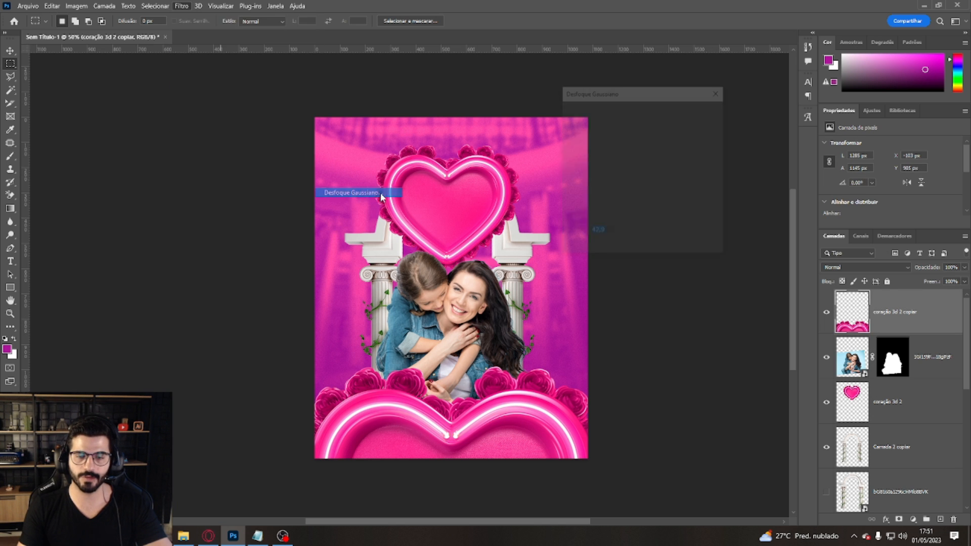
left_click_drag(602, 245, 612, 247)
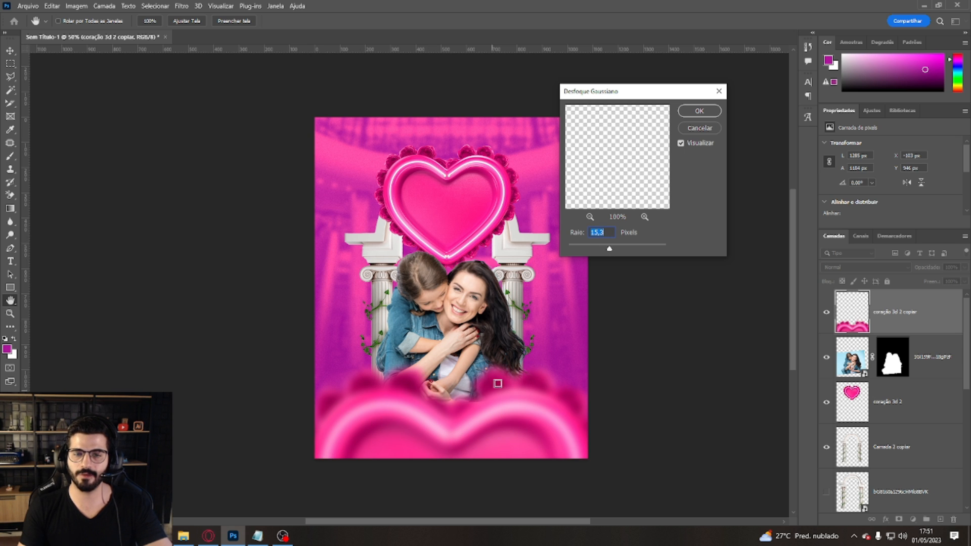
left_click(699, 111)
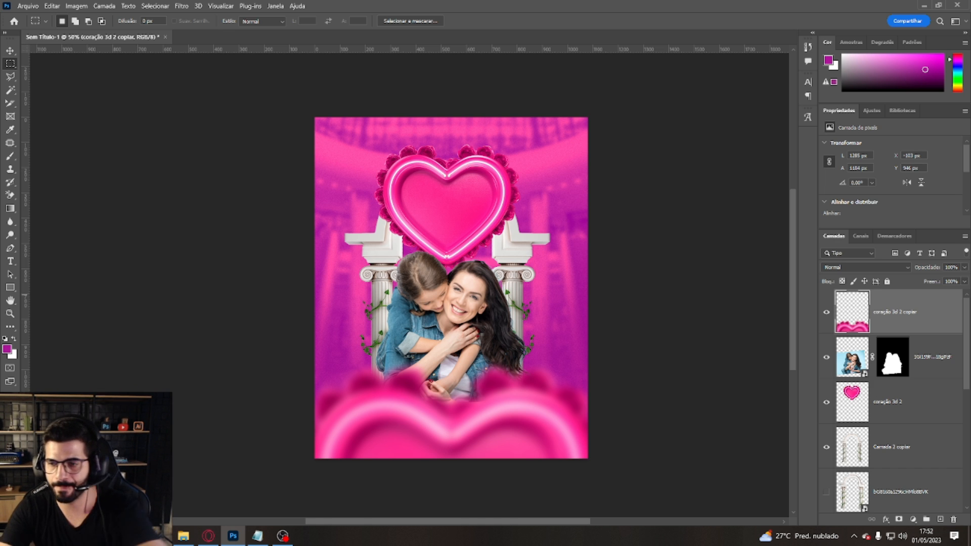
Step: Add a Color Overlay to the mother-and-daughter layer using the pink #de4aa7 sampled from the background beside the upper heart
left_click(943, 368)
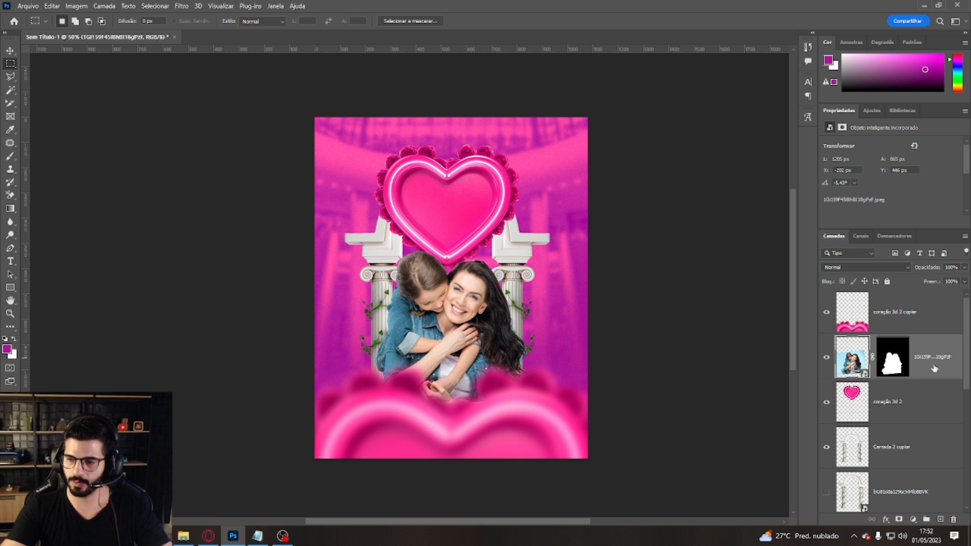
left_click(886, 520)
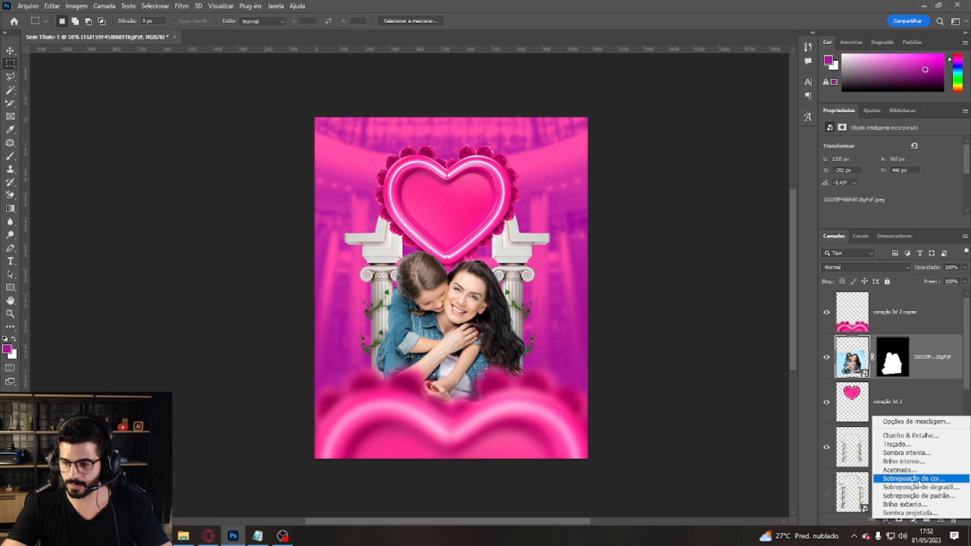
left_click(892, 478)
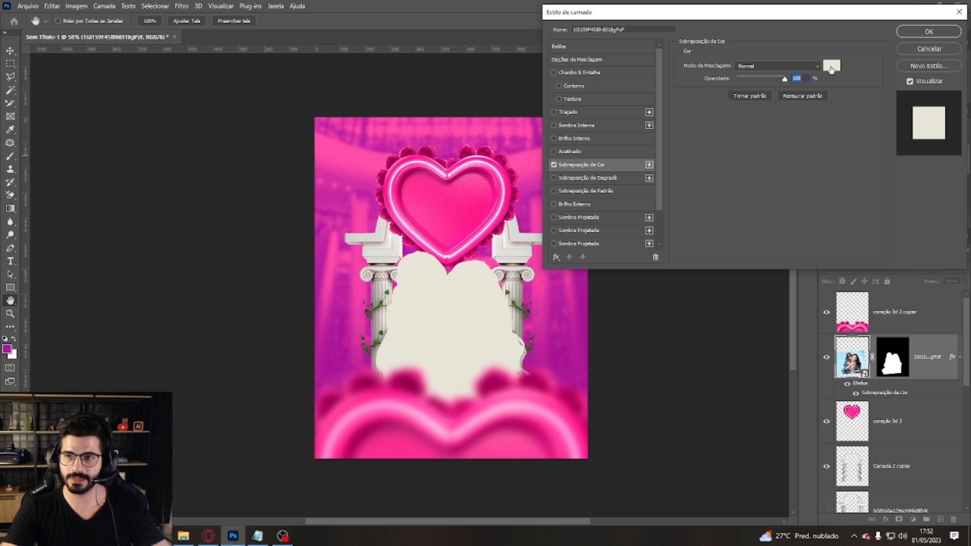
left_click(831, 66)
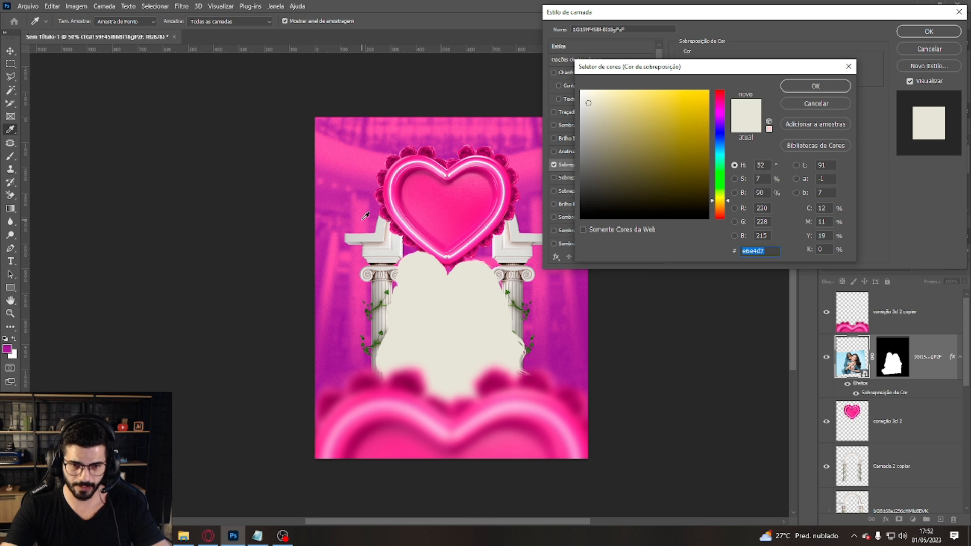
left_click(363, 217)
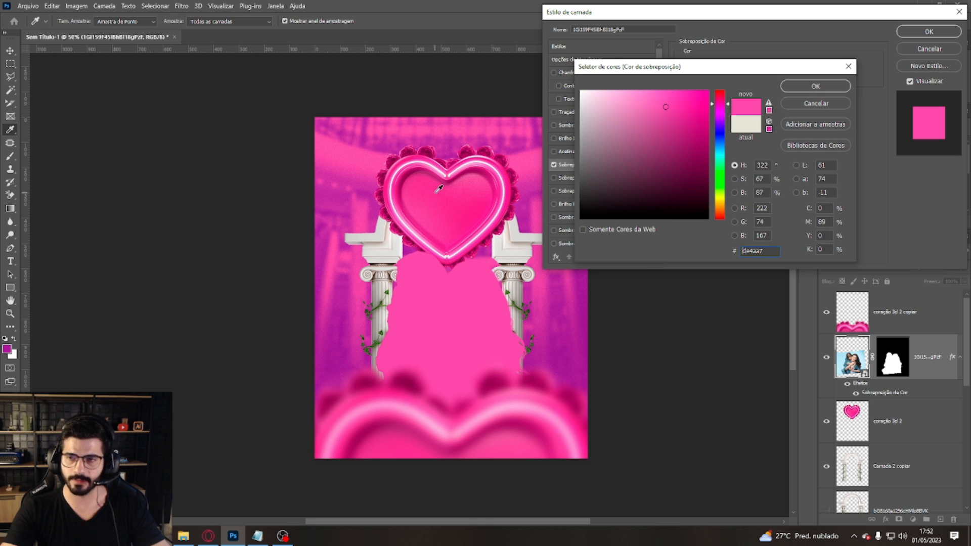
left_click(815, 87)
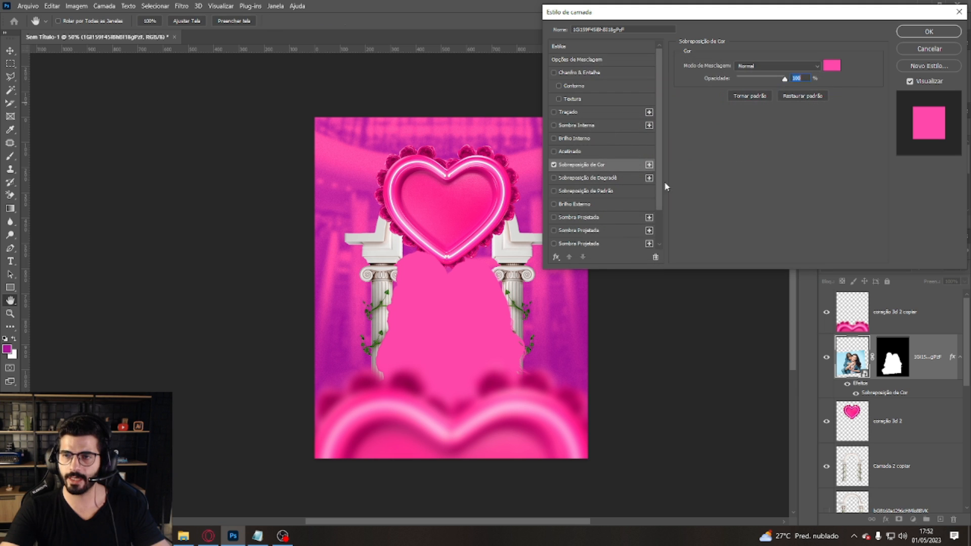
Step: Set the cutout's pink Color Overlay to Soft Light (Luz Indireta) at about 59% opacity and apply the style
left_click(767, 65)
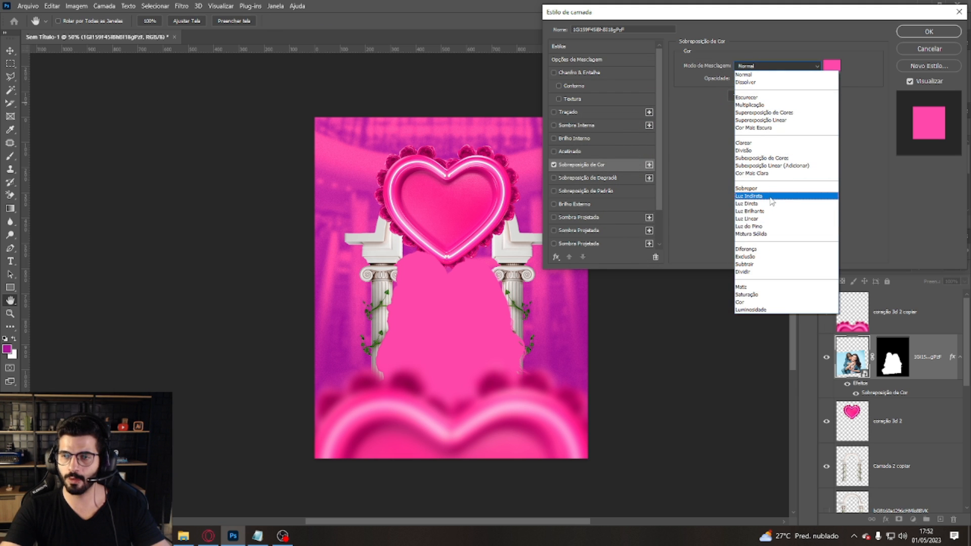
left_click(772, 201)
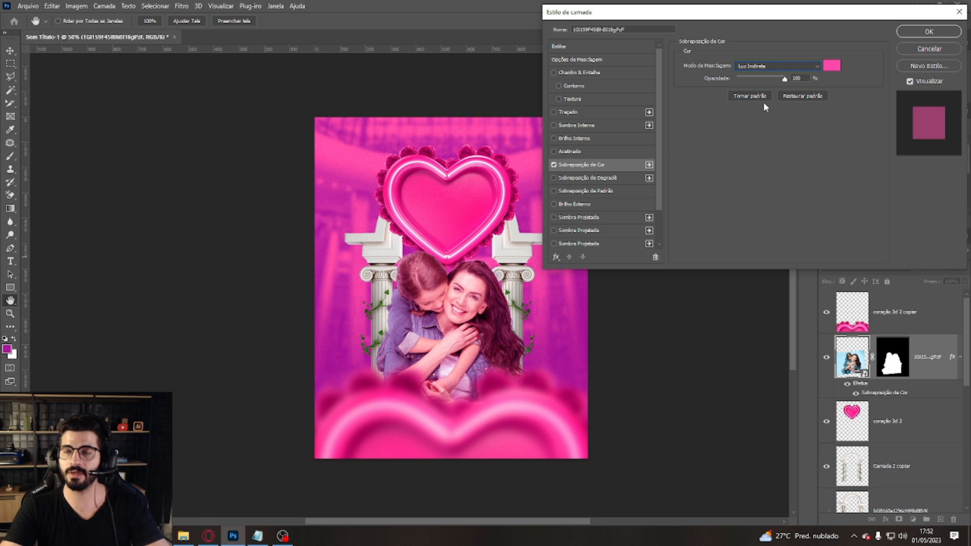
left_click_drag(774, 78, 770, 82)
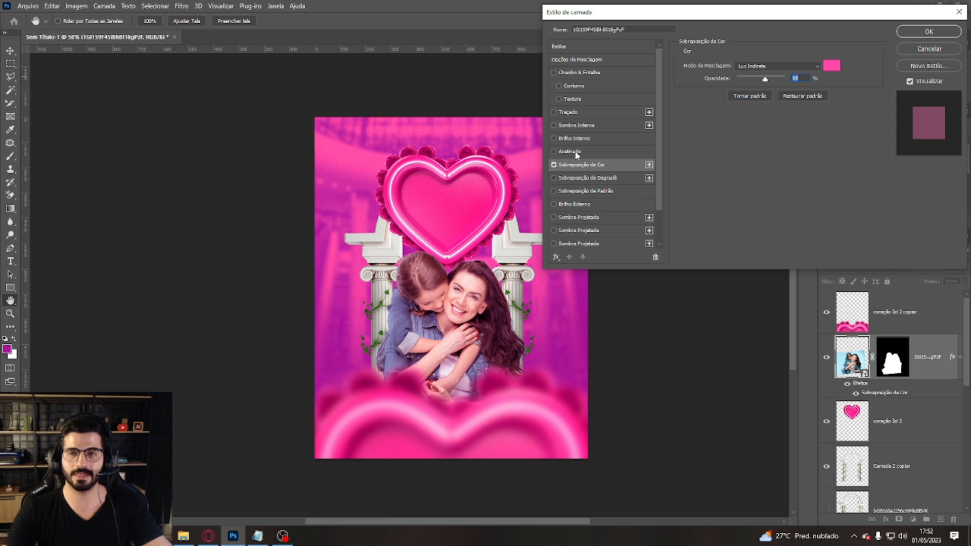
left_click(917, 32)
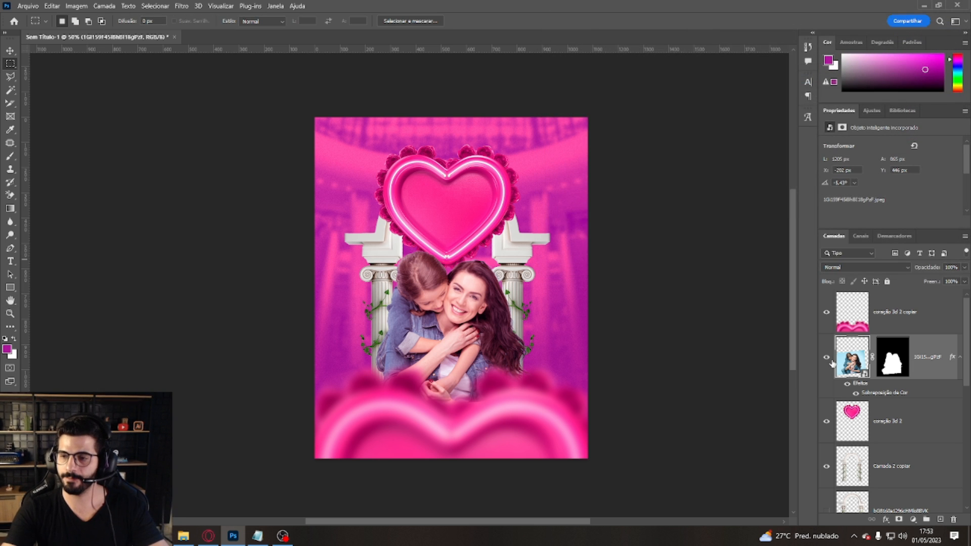
Step: Add a second pink Color Overlay to the cutout with the Hue (Matiz) blend mode at 20% opacity
double_click(888, 394)
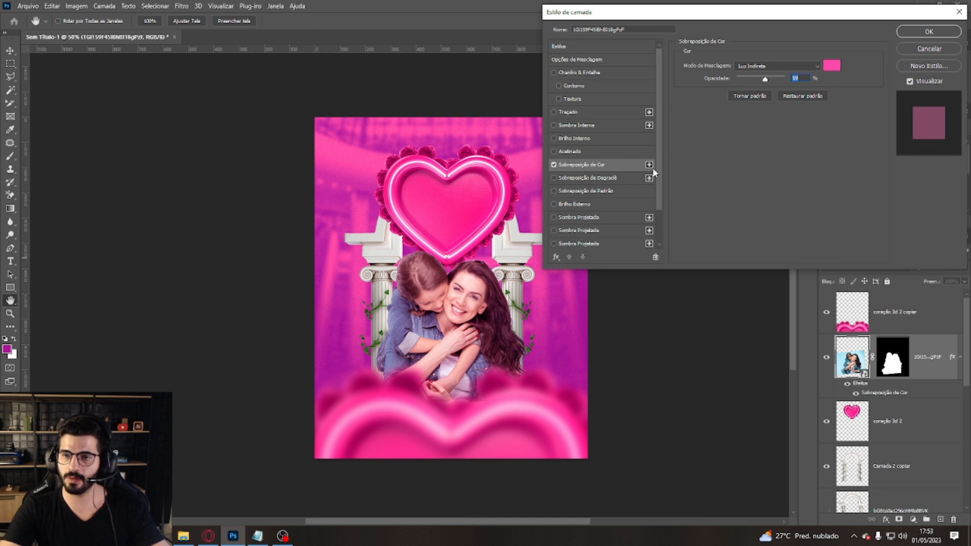
left_click(649, 165)
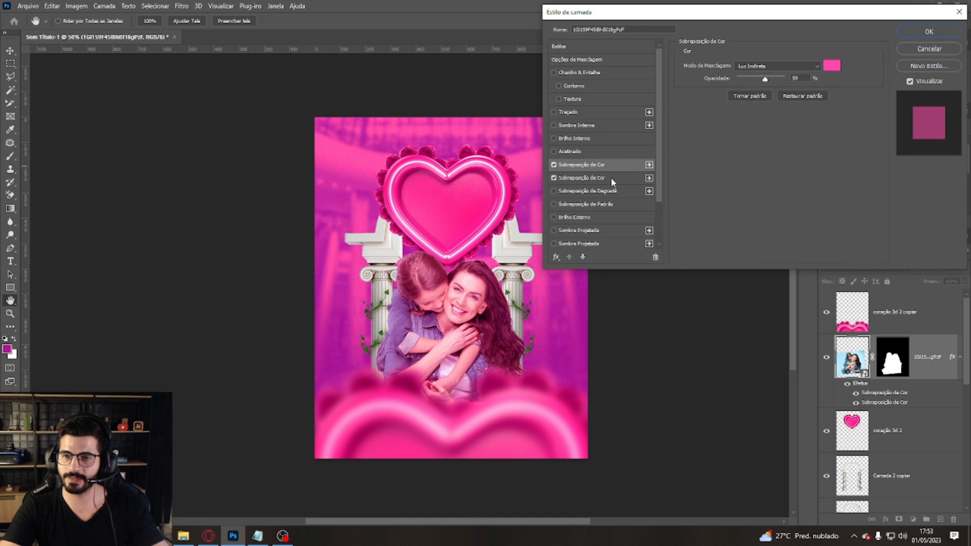
left_click(614, 180)
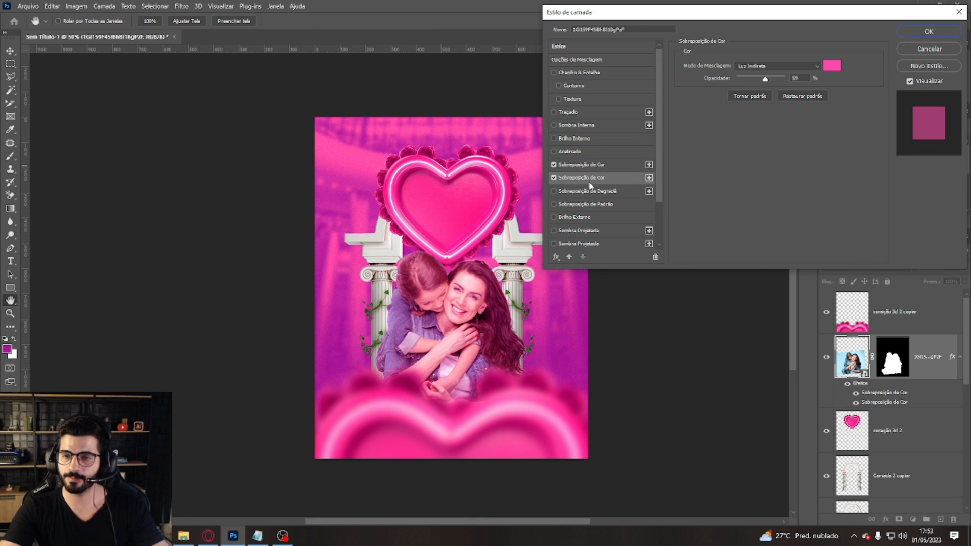
left_click(779, 66)
left_click(761, 286)
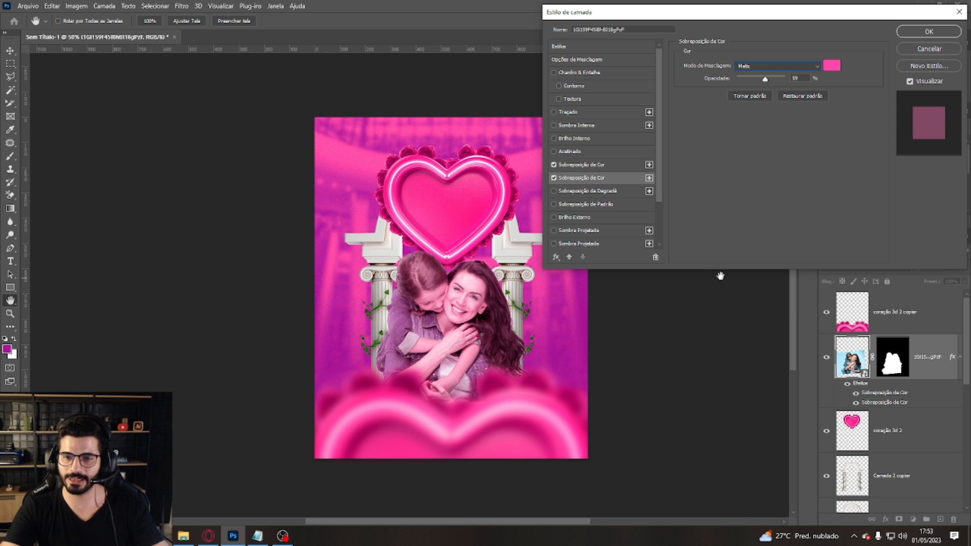
mouse_move(758, 76)
left_mouse_down()
mouse_move(737, 85)
mouse_move(744, 78)
left_mouse_up()
left_click(556, 178)
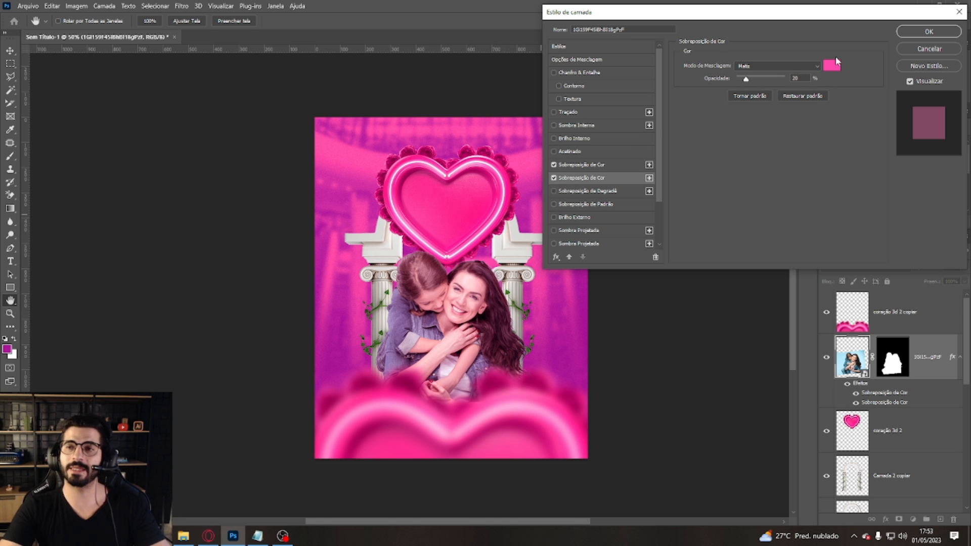
left_click(943, 32)
Step: Copy the mother-and-daughter layer's style and paste it onto the upper heart layer, coração 3d 2
right_click(933, 362)
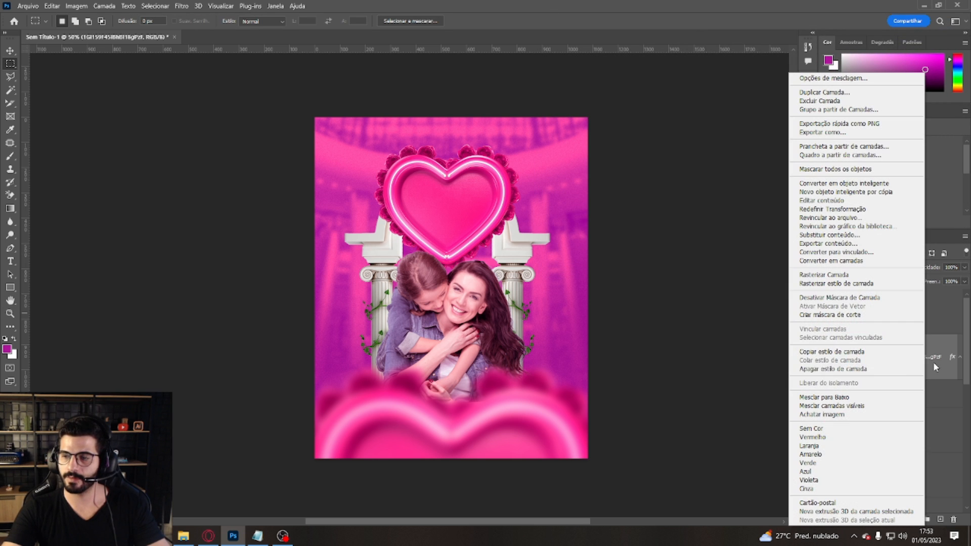
left_click(869, 353)
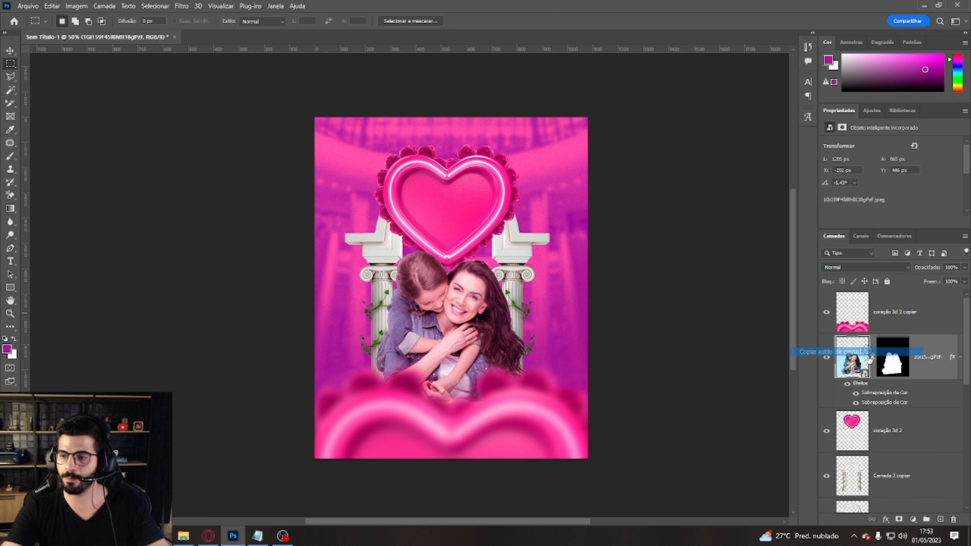
left_click(896, 438)
scroll(966, 356, "down", 1)
scroll(968, 353, "up", 1)
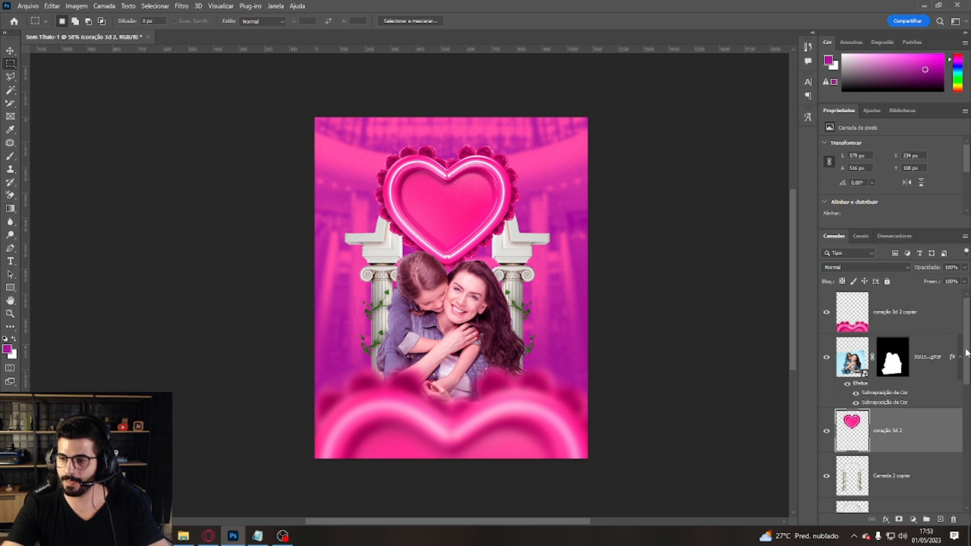
right_click(903, 444)
left_click(836, 340)
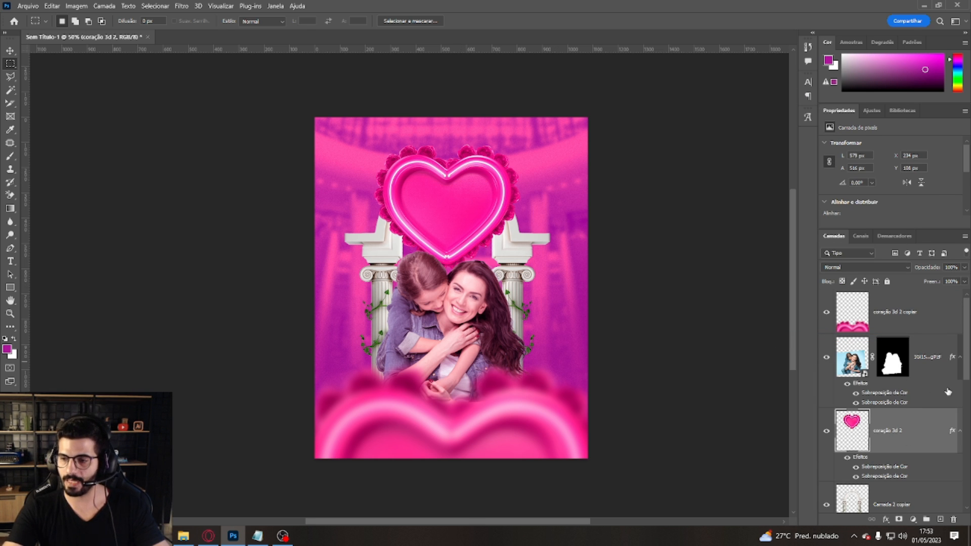
Step: Paste the copied layer style onto the columns layer, Camada 2 copiar
scroll(967, 360, "down", 2)
right_click(906, 377)
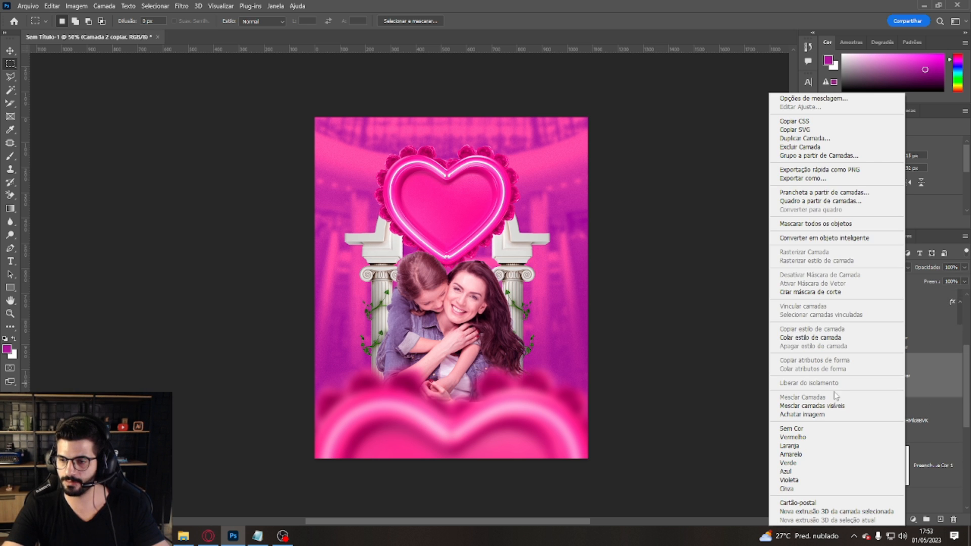
left_click(811, 338)
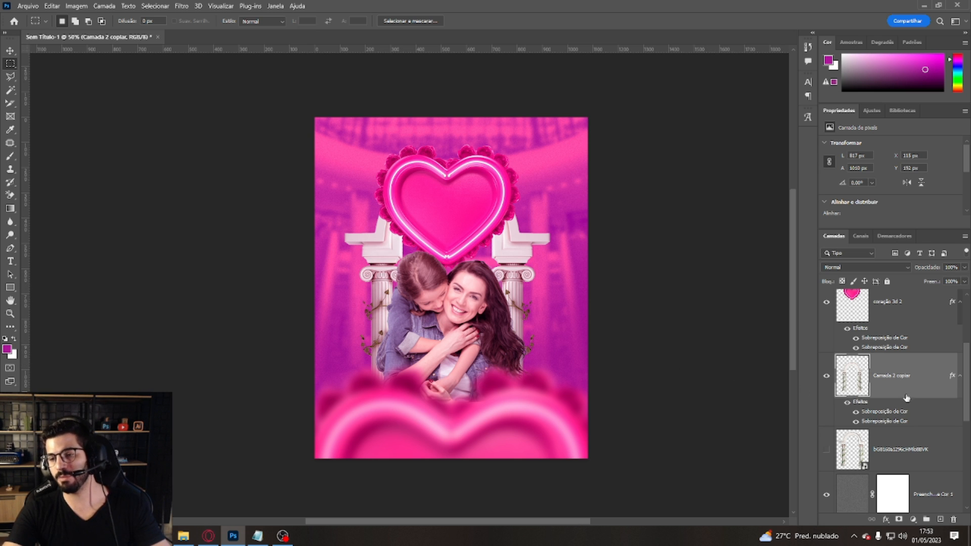
Step: Try a different opacity on the columns' Hue overlay and set their Soft Light Color Overlay to 100% opacity
left_click(890, 520)
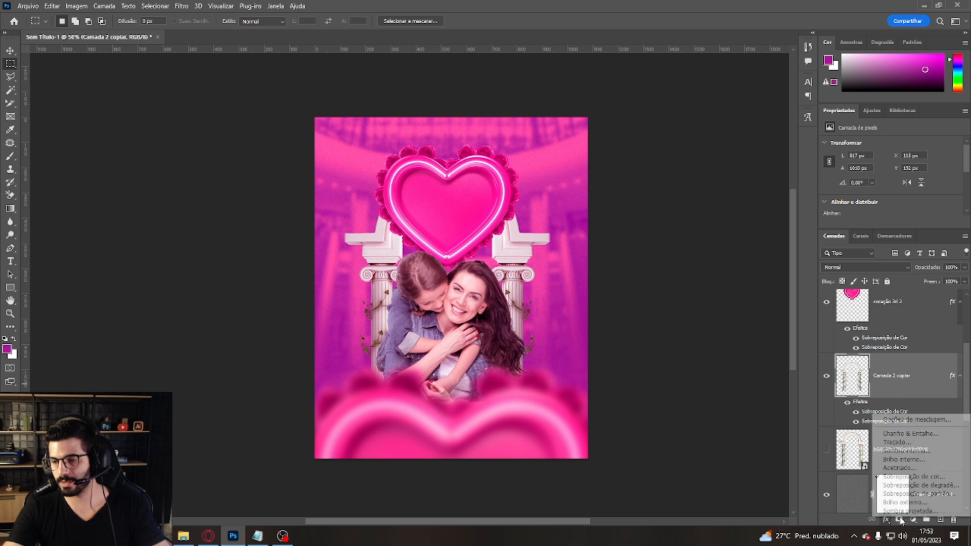
left_click(913, 477)
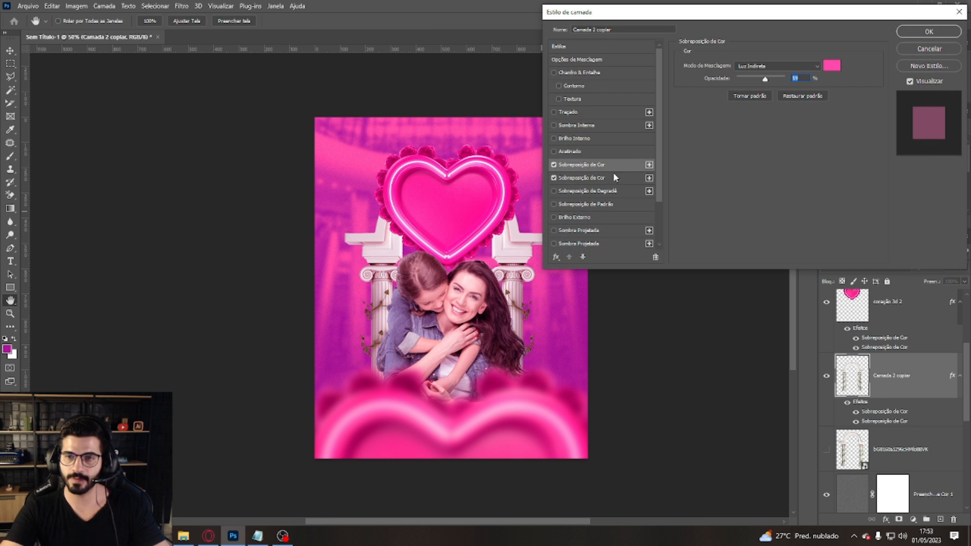
left_click(606, 178)
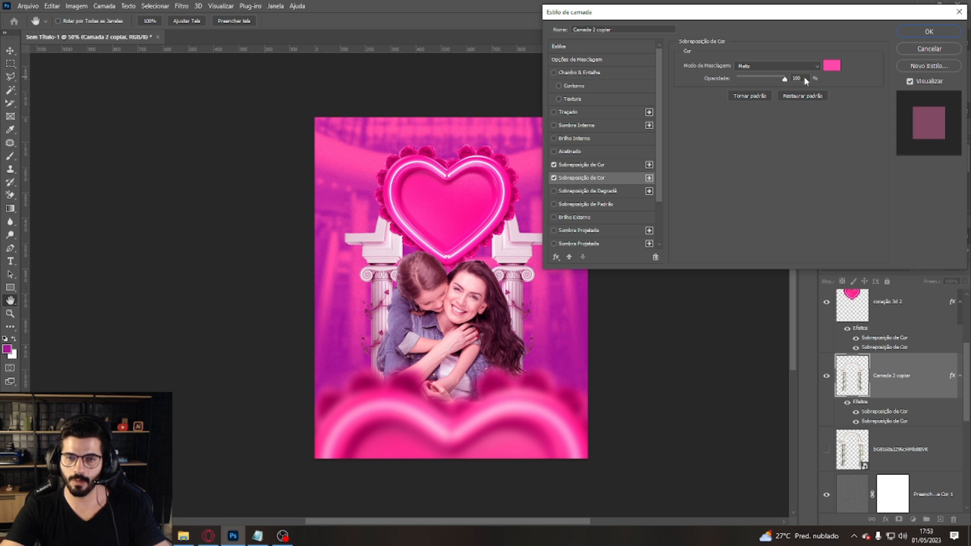
left_click_drag(757, 80, 753, 80)
left_click(605, 164)
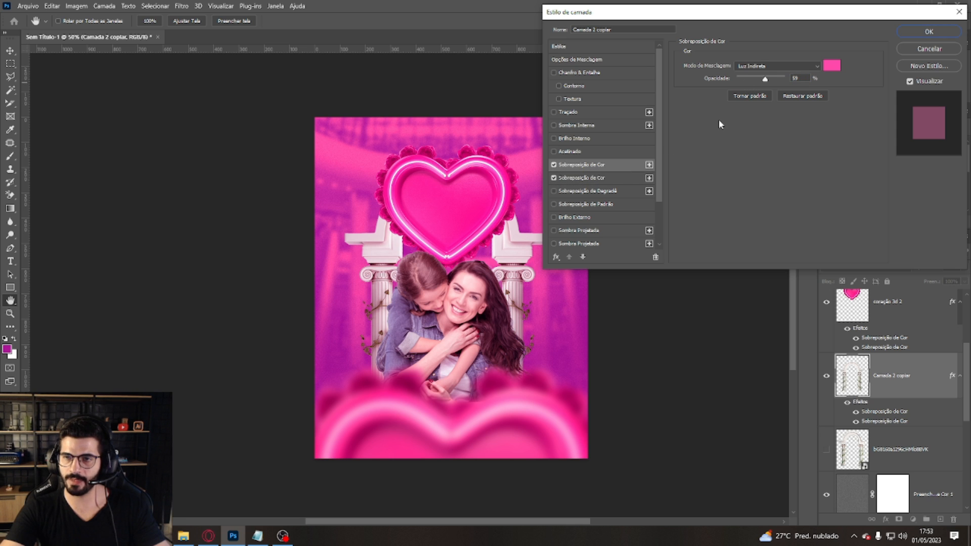
left_click_drag(779, 80, 827, 79)
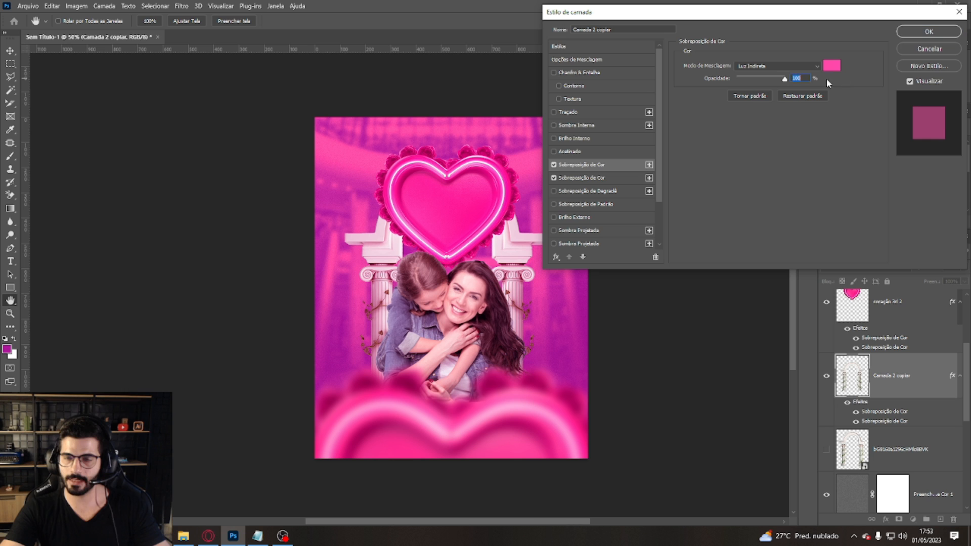
Step: Change the columns' second Color Overlay from Hue to Soft Light (Luz Indireta) at 100% opacity
left_click(605, 178)
left_click(760, 65)
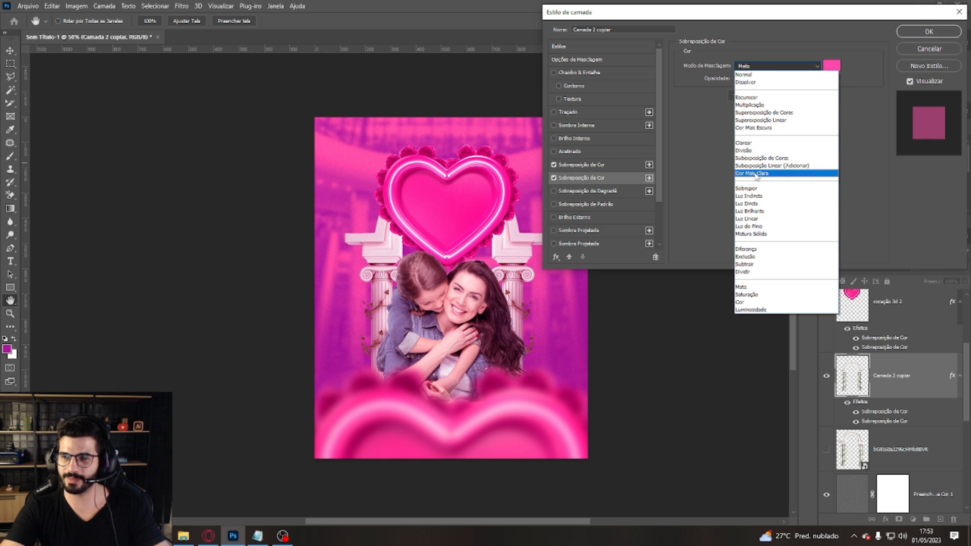
left_click(765, 198)
left_click_drag(759, 82, 828, 80)
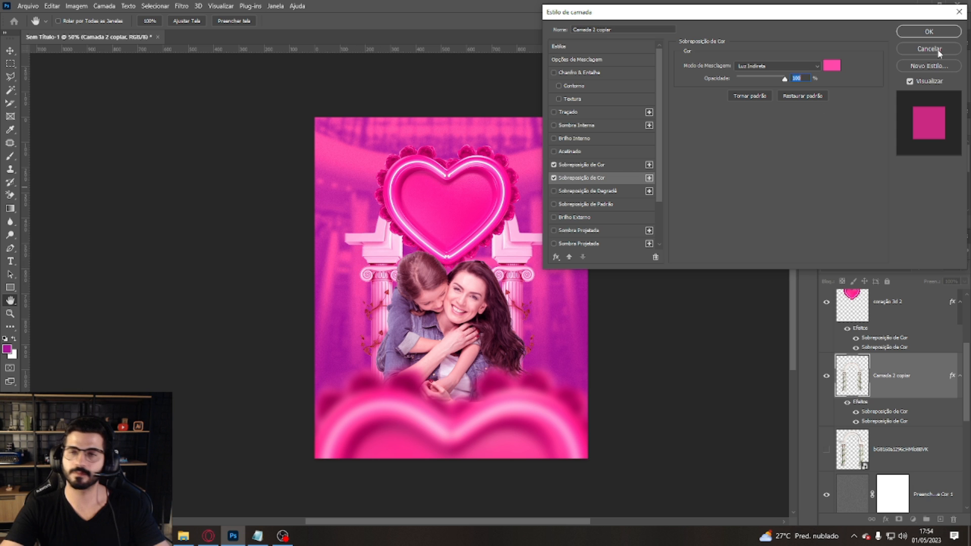
Step: Accept the columns' Color Overlay settings and remove the stray pixels beyond the columns' outer edges on both sides
left_click(930, 32)
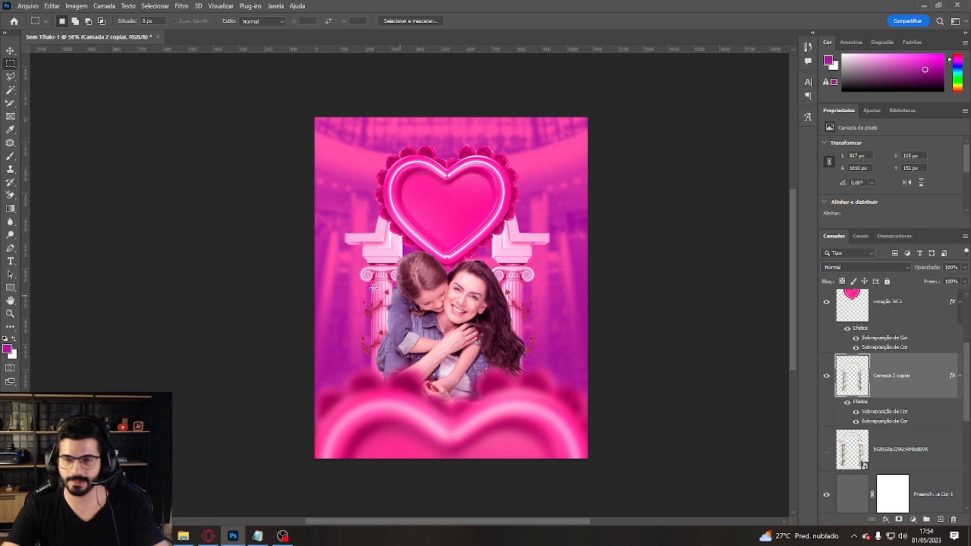
left_click_drag(306, 188, 346, 282)
left_click(337, 278)
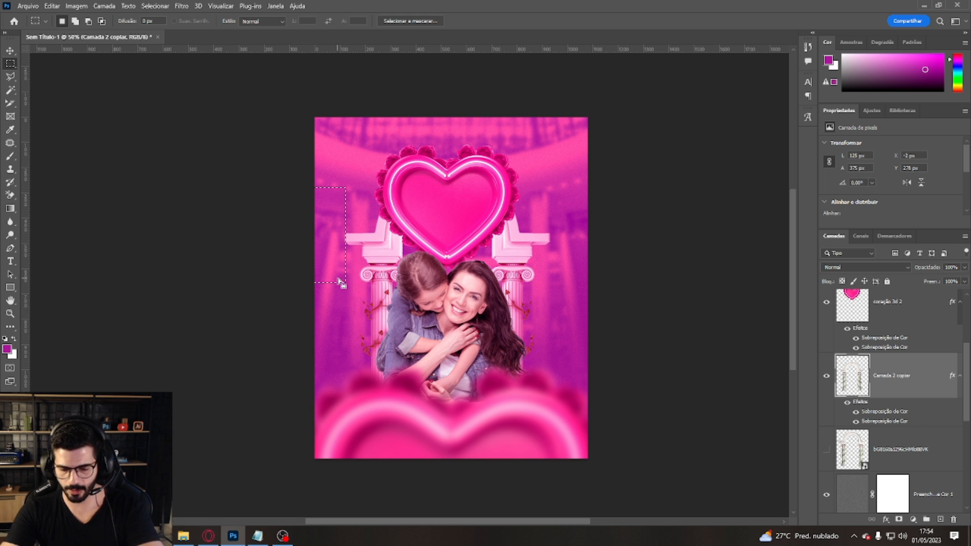
left_click_drag(550, 220, 587, 262)
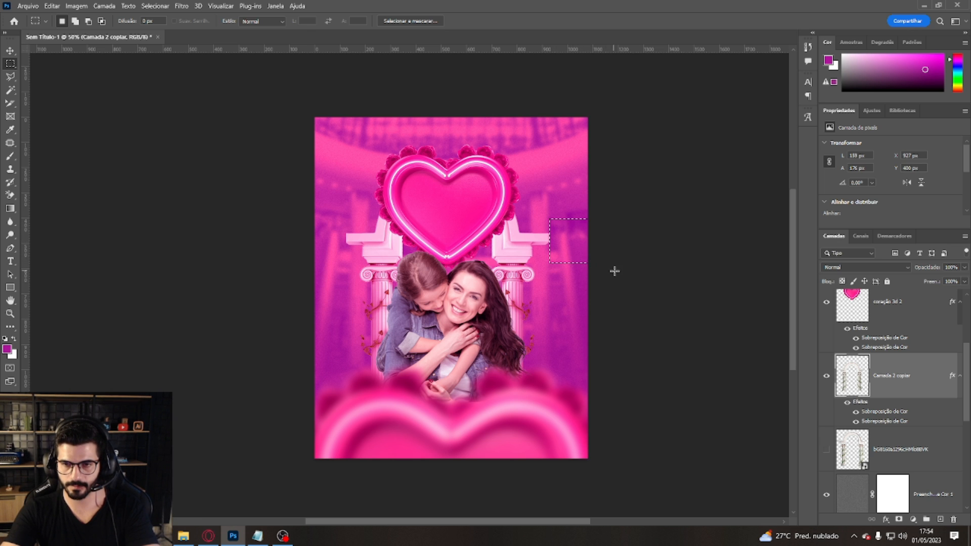
key("ctrl+j")
left_click(443, 199)
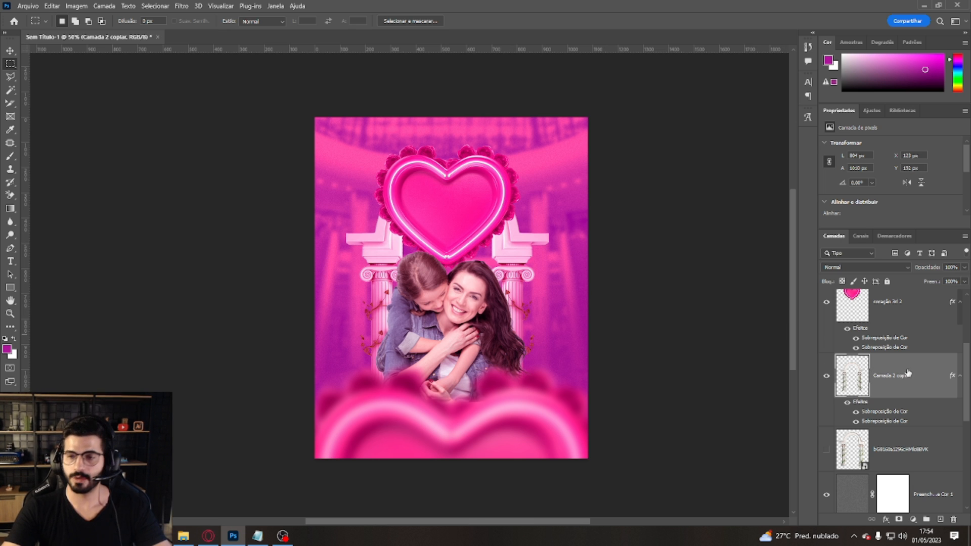
Step: Add a new layer above the mother-and-daughter layer and brush a sampled purple softly across the base of the cutout
left_click_drag(969, 366, 968, 317)
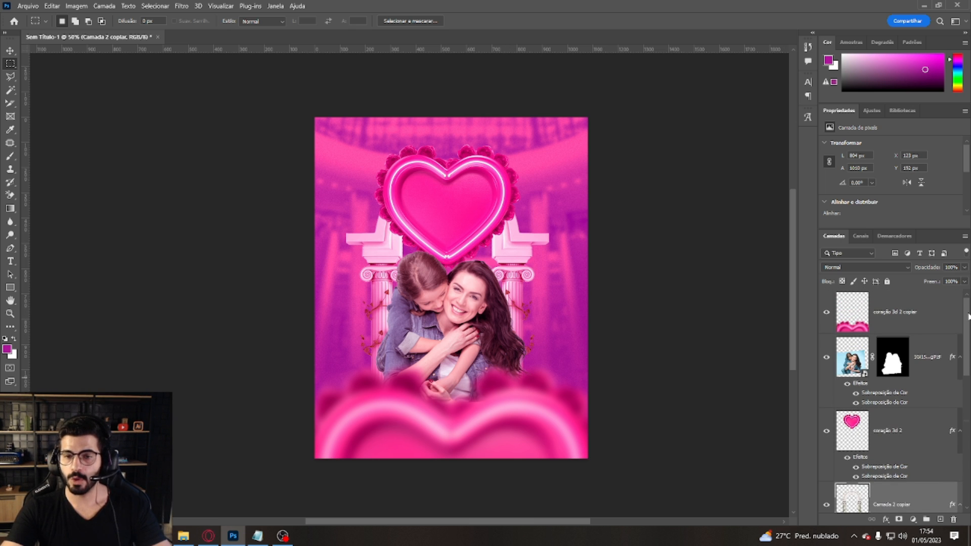
left_click(930, 358)
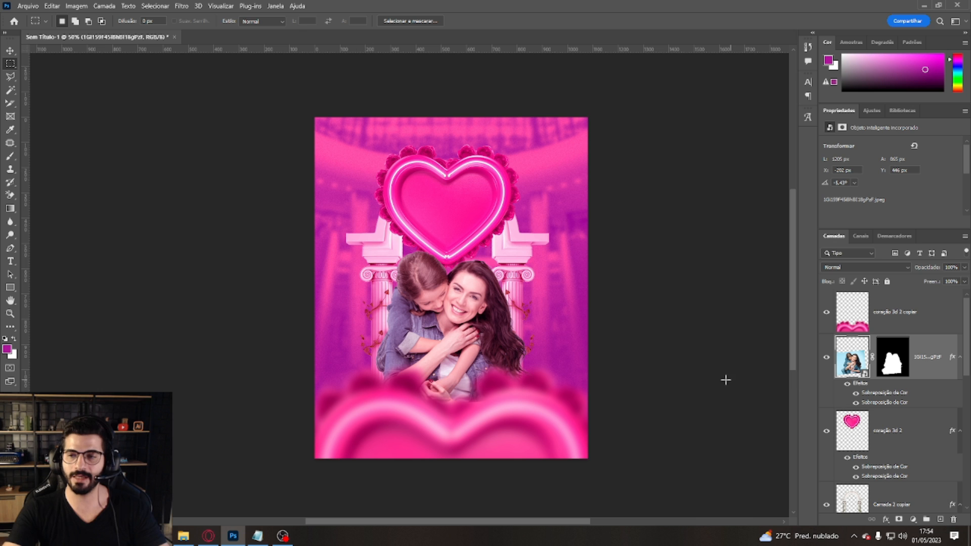
key("ctrl+shift+n")
key("Return")
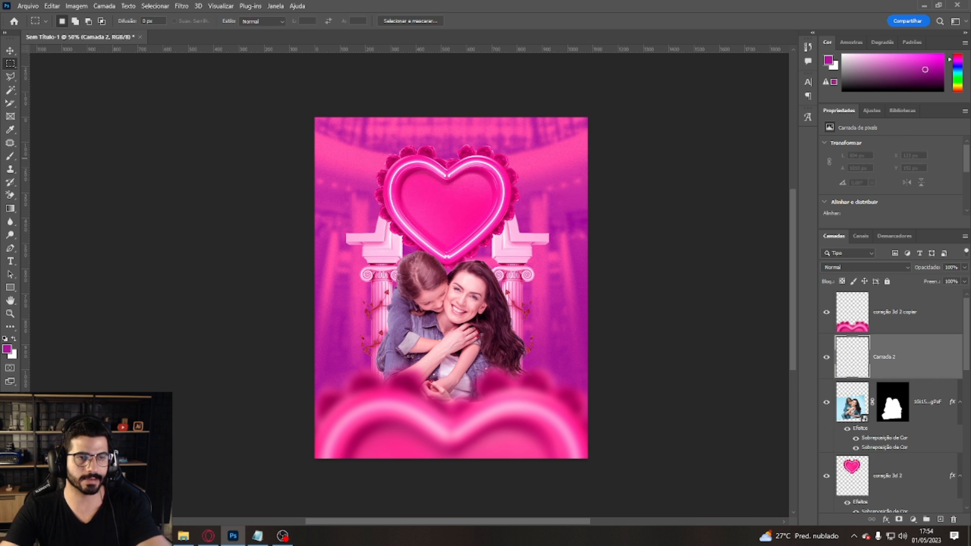
left_click(15, 157)
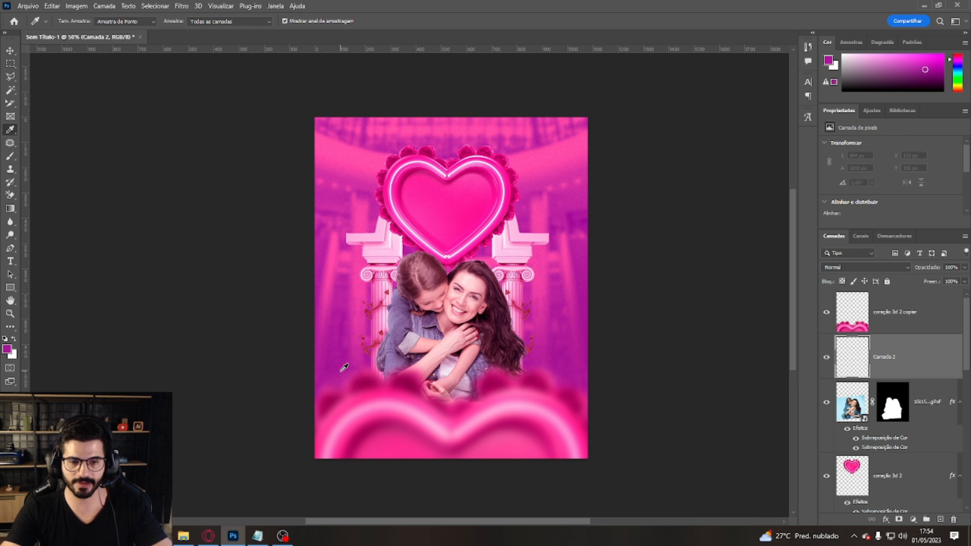
mouse_move(331, 408)
left_mouse_down()
mouse_move(380, 390)
mouse_move(445, 405)
mouse_move(547, 386)
mouse_move(592, 404)
mouse_move(548, 394)
mouse_move(297, 416)
left_mouse_up()
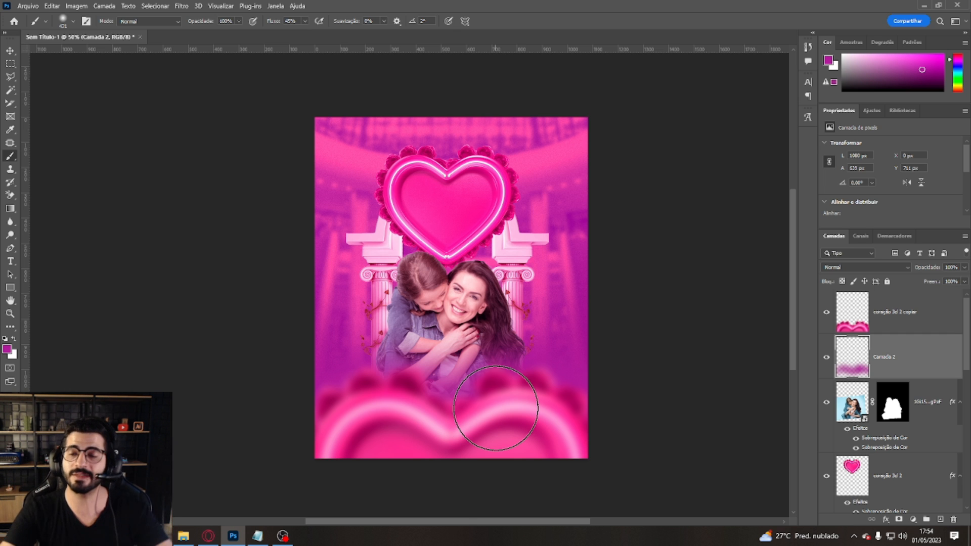
Step: Set the painted purple layer's blend mode to Multiply (Multiplicação) and shift its paint slightly downward
left_click(890, 268)
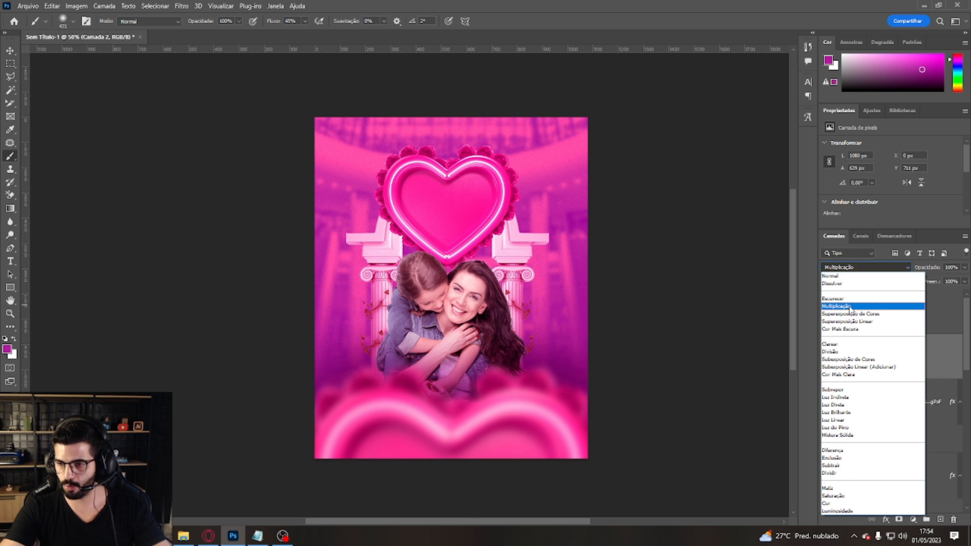
left_click(851, 311)
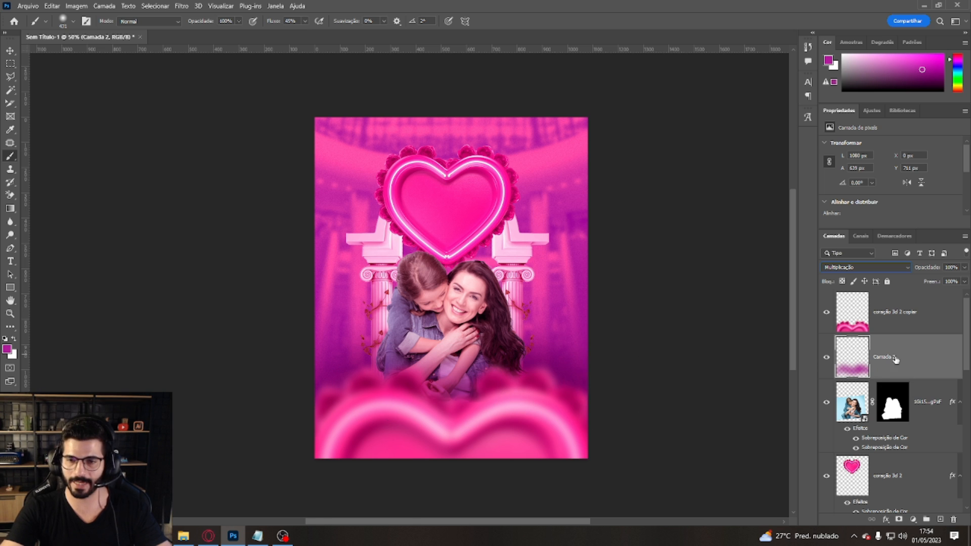
left_click_drag(493, 377, 498, 387)
Step: Reduce the painted shadow layer's saturation to -48 with Hue/Saturation
key("ctrl+u")
left_click_drag(707, 164, 682, 165)
double_click(741, 150)
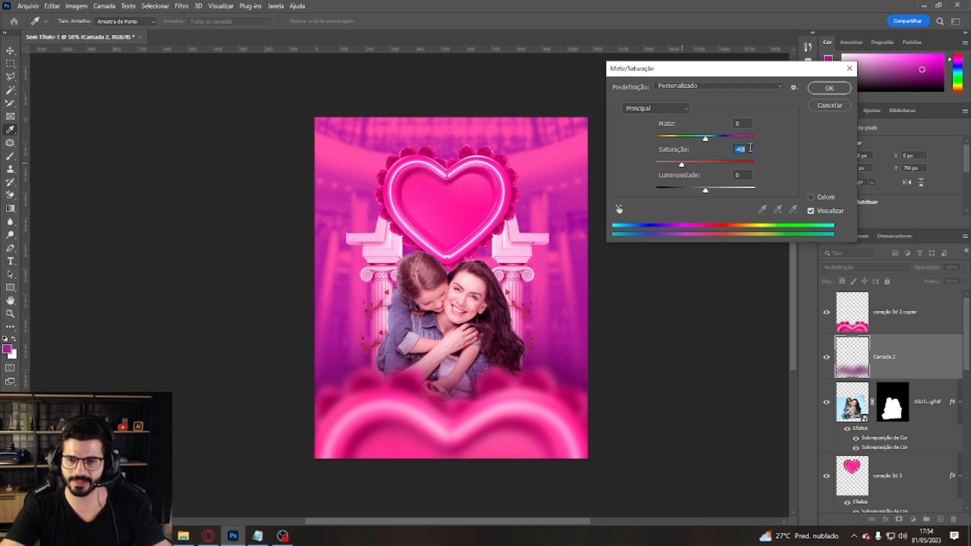
left_click(832, 88)
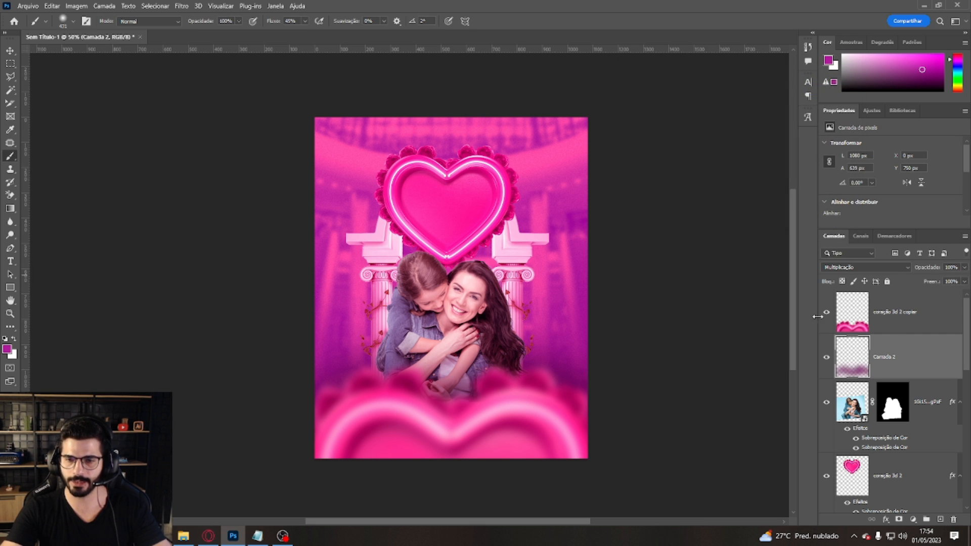
Step: Paste the copied layer style onto the blurred lower heart layer, coração 3d 2 copiar
left_click(916, 319)
right_click(911, 318)
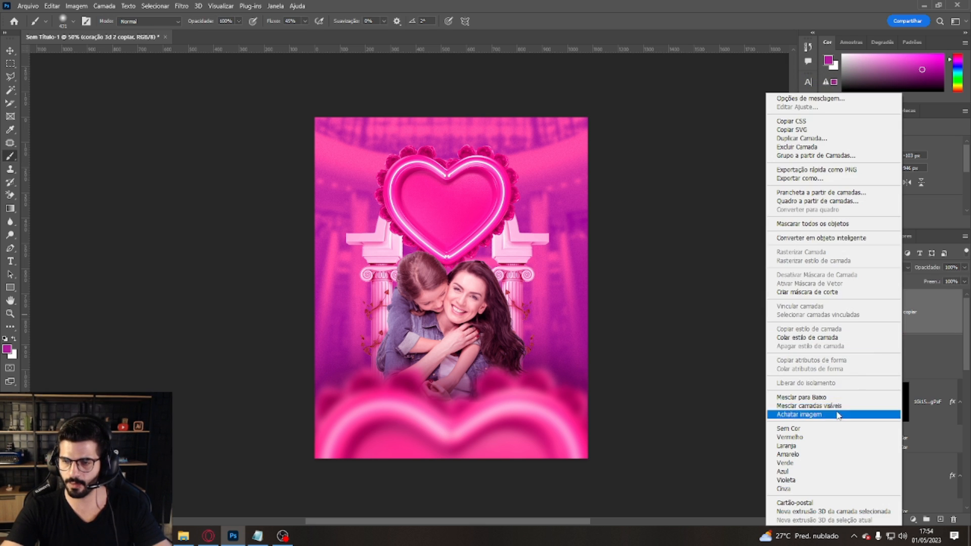
left_click(835, 338)
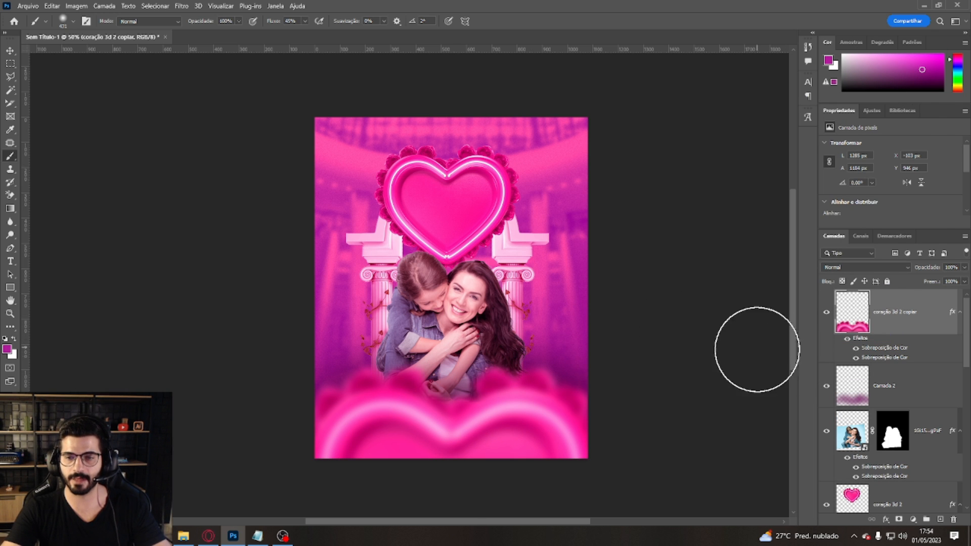
Step: Undo the layer style pasted on the blurred bottom heart layer and clear the layer style from the "coração 3d 2" layer
key("ctrl+z")
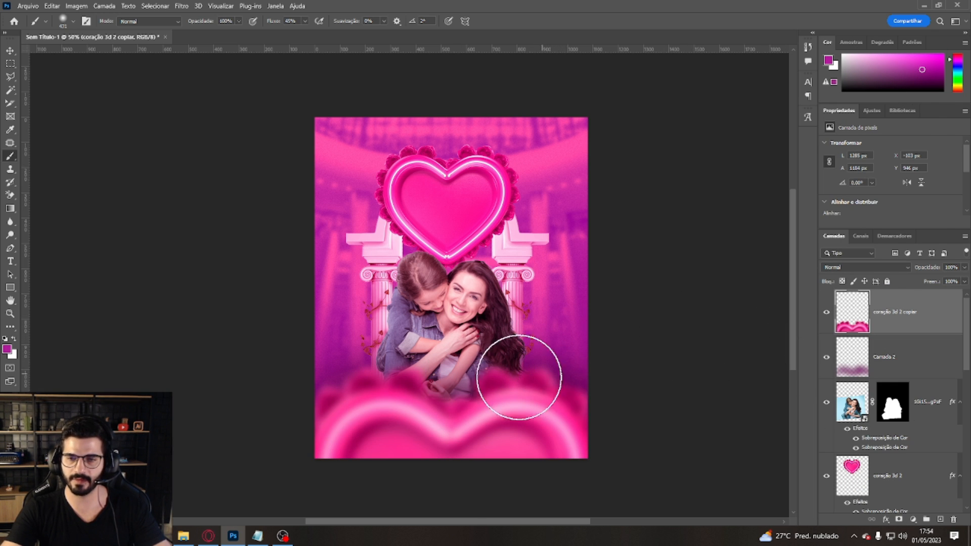
left_click(871, 479)
right_click(871, 479)
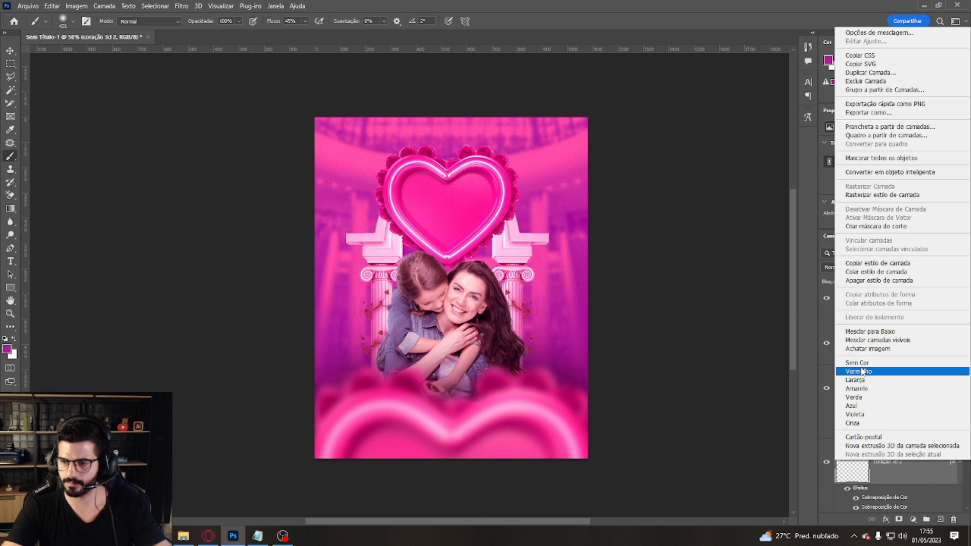
left_click(880, 281)
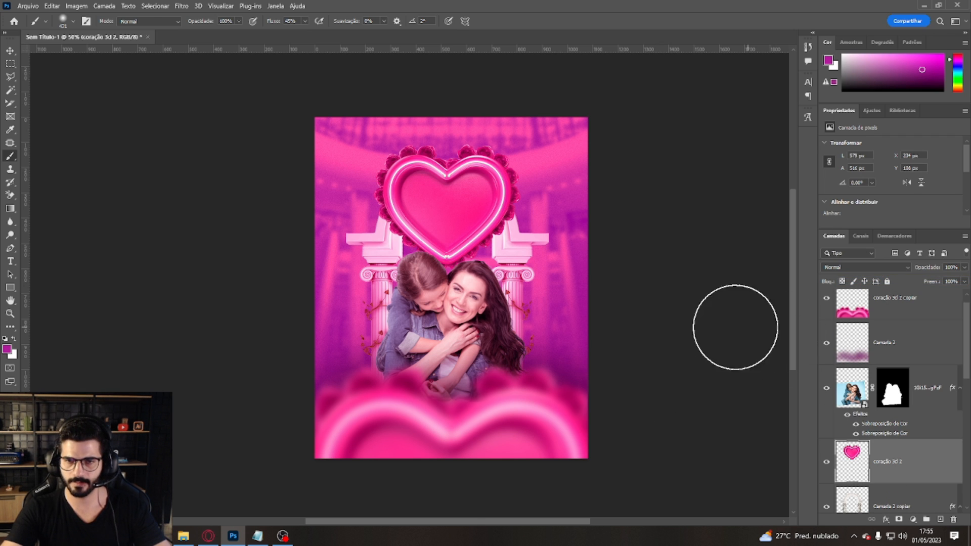
scroll(890, 354, "up", 1)
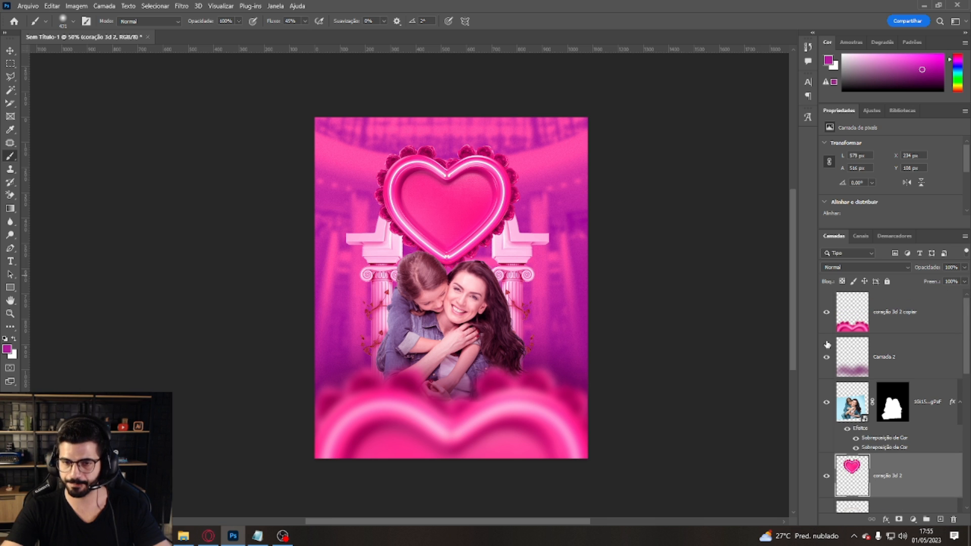
Step: Create a new layer above "coração 3d 2 copiar" and paint the lower canvas with dark pink sampled from the blurred heart
left_click(916, 314)
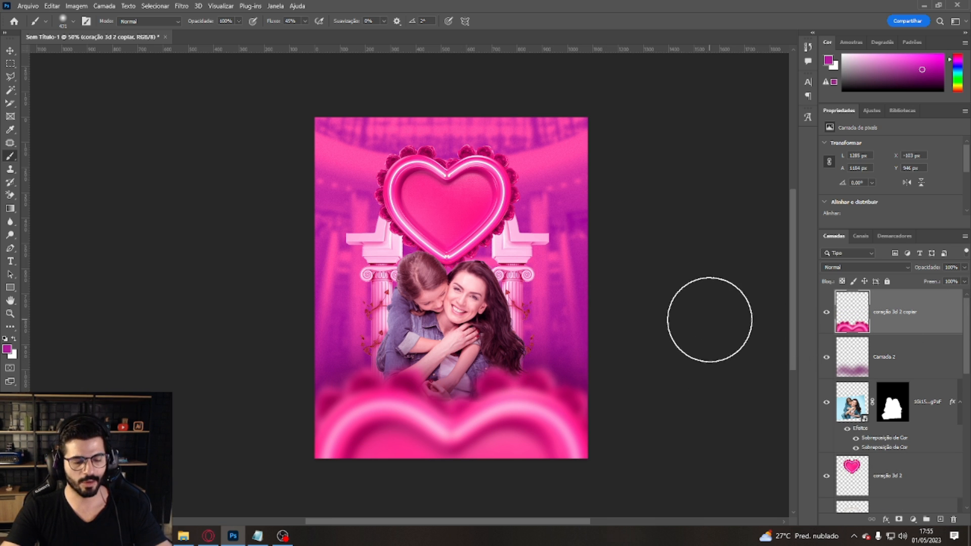
key("ctrl+shift+n")
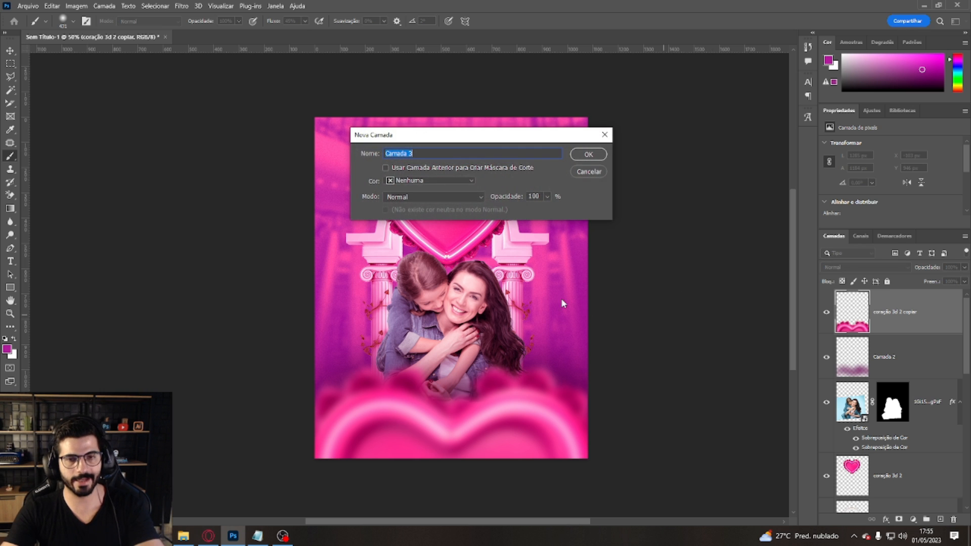
key("Return")
key("i")
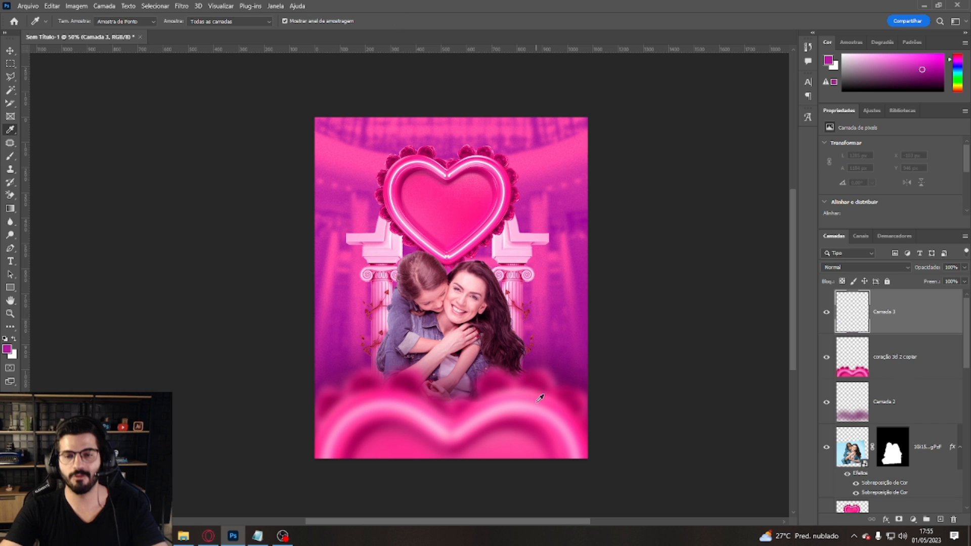
left_click(542, 379)
key("b")
mouse_move(354, 435)
left_mouse_down()
mouse_move(646, 412)
mouse_move(317, 462)
mouse_move(599, 397)
mouse_move(325, 384)
mouse_move(282, 365)
mouse_move(347, 434)
left_mouse_up()
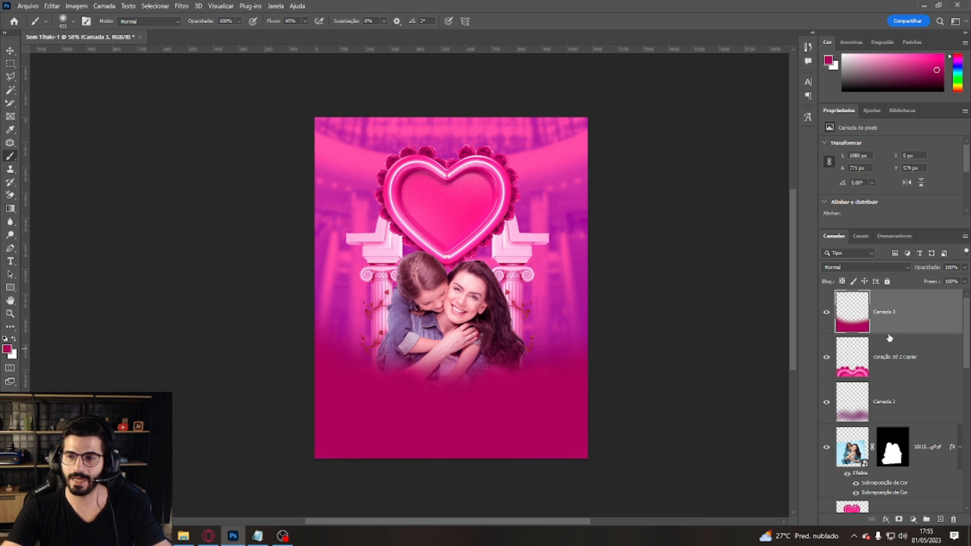
Step: Set the painted layer's blend mode to Multiplicação and soften it with a Gaussian Blur radius above 130 pixels
left_click(860, 267)
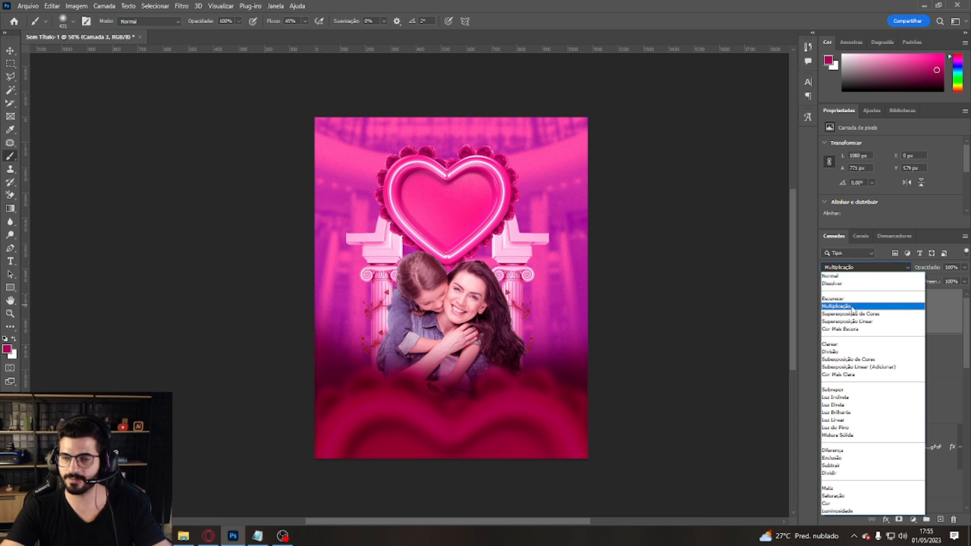
left_click(857, 307)
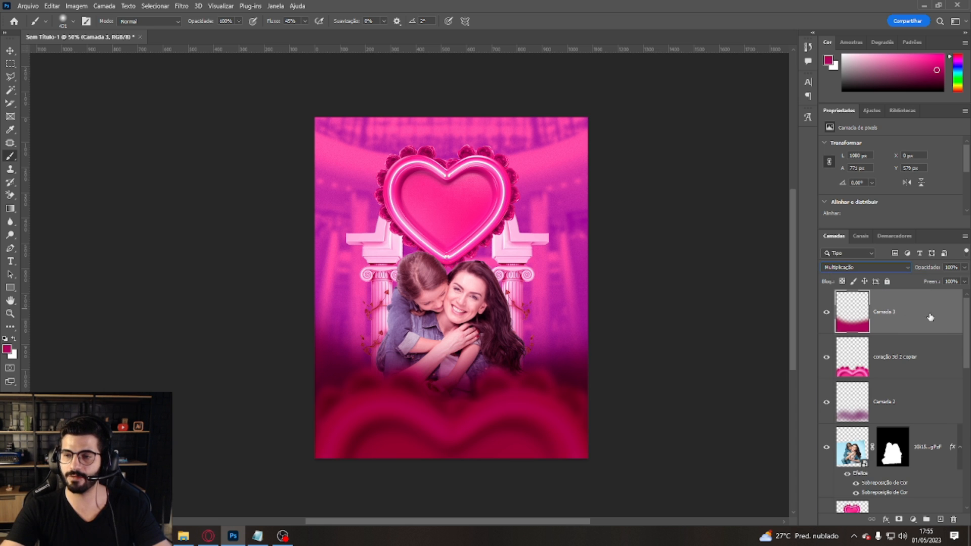
left_click(182, 6)
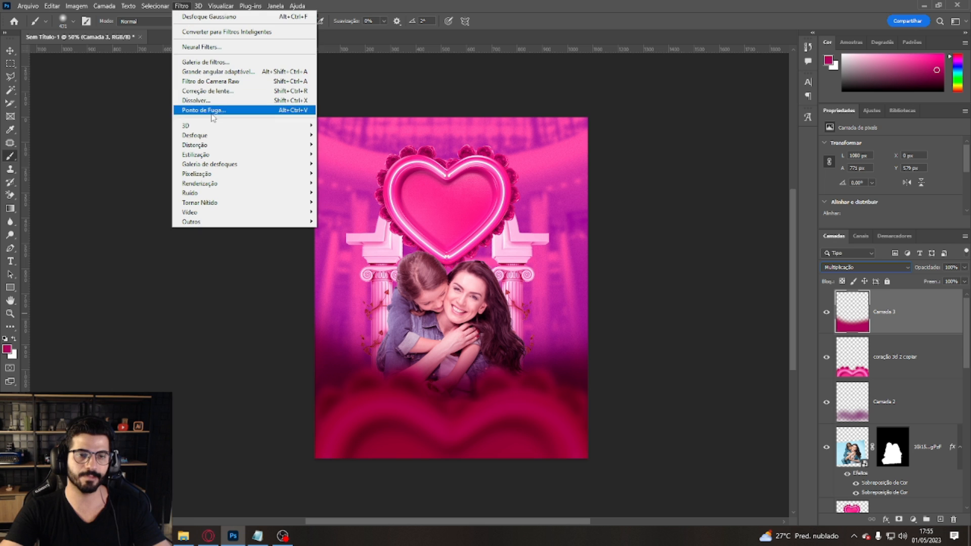
mouse_move(233, 135)
left_click(370, 197)
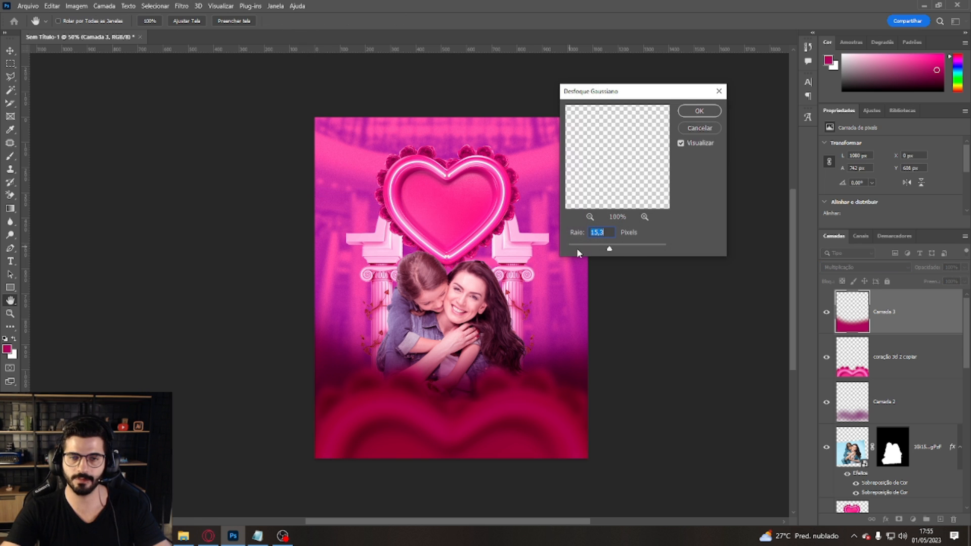
left_click_drag(621, 247, 632, 249)
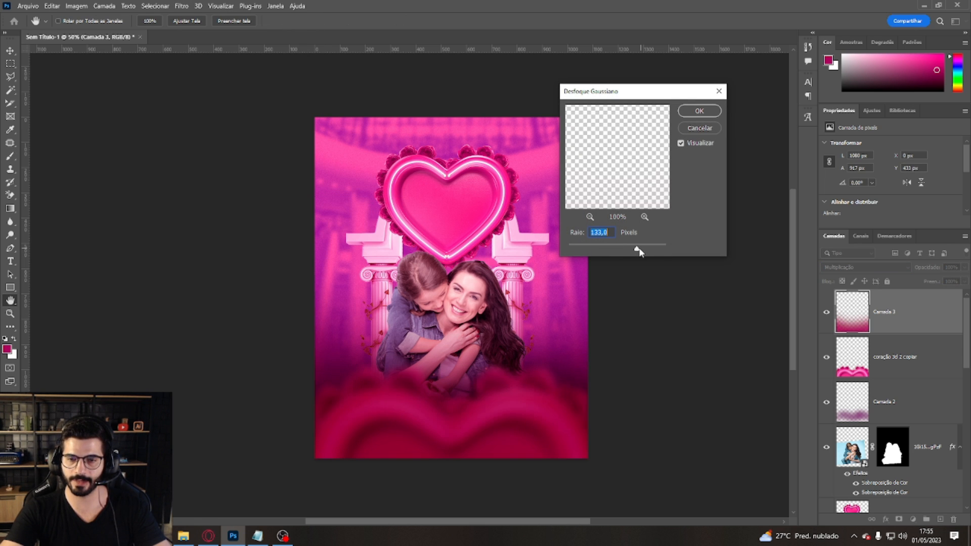
key("Return")
Step: Lower the Camada 3 layer's saturation to -95 with Hue/Saturation and reduce its fill
key("ctrl+u")
left_click_drag(704, 166, 660, 167)
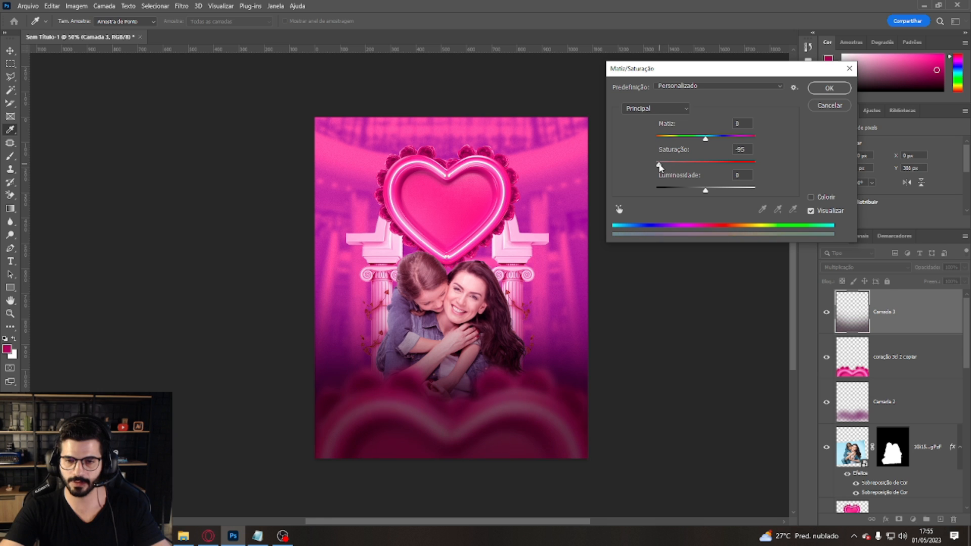
left_click(831, 89)
key("b")
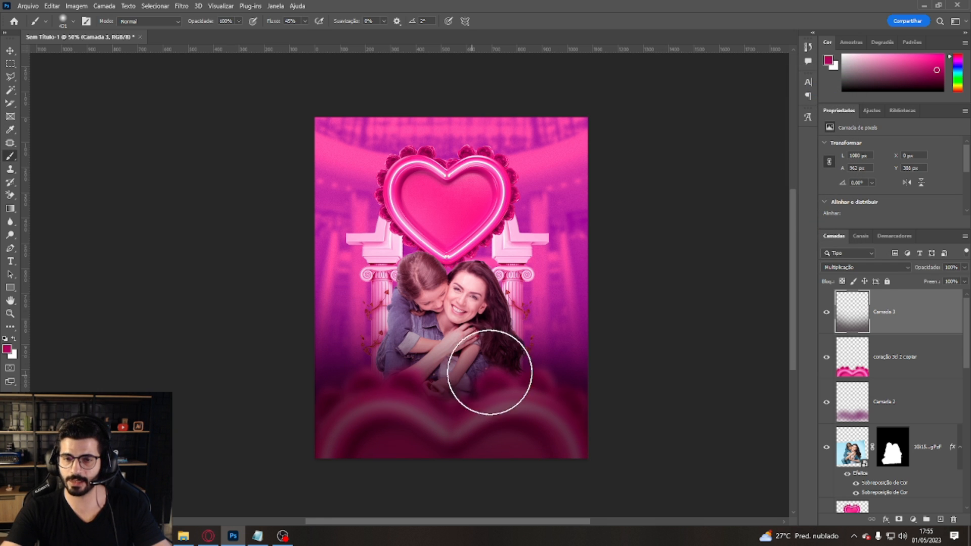
left_click(965, 282)
left_click_drag(965, 294, 950, 297)
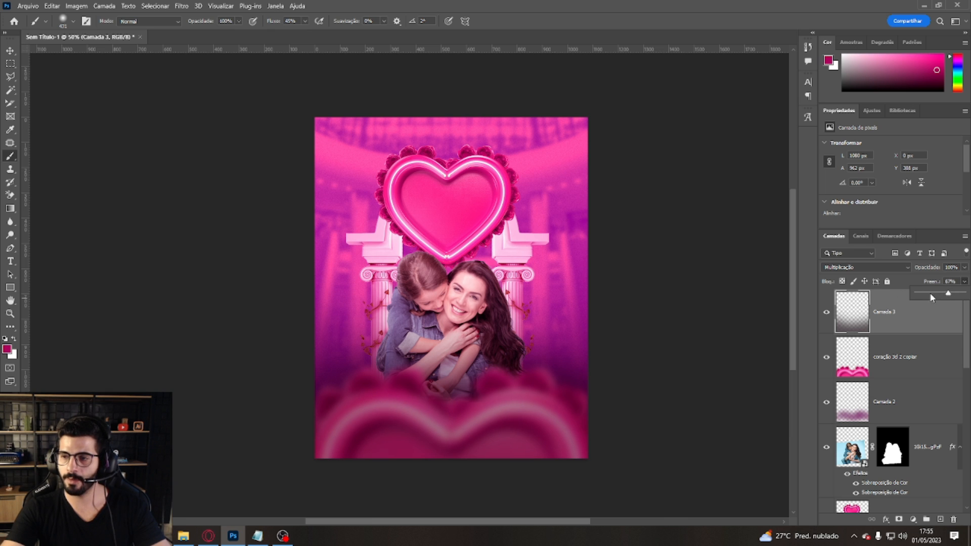
left_click(915, 319)
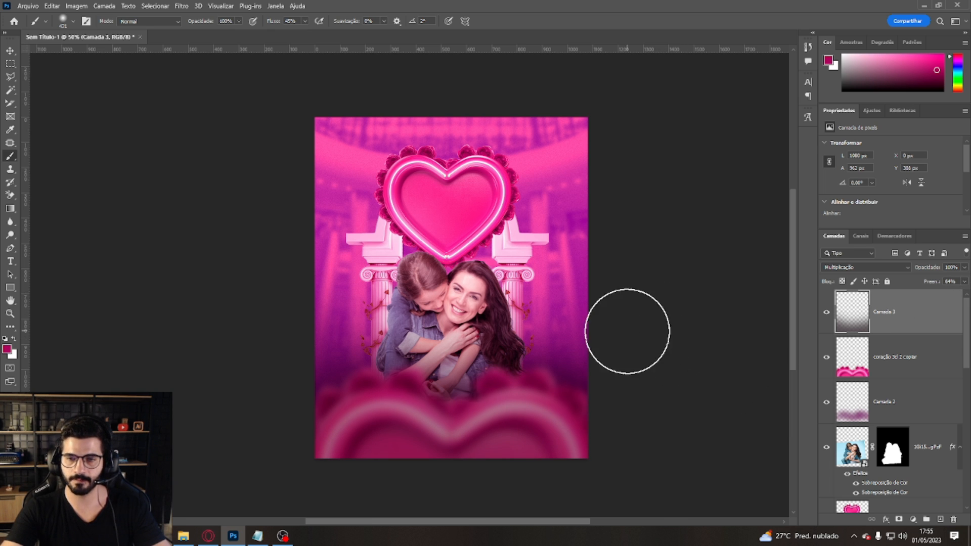
Step: Add a solid color fill layer in #930a5a above "Preenchimento de Cor 1" and set its blend mode to Matiz
scroll(967, 336, "down", 5)
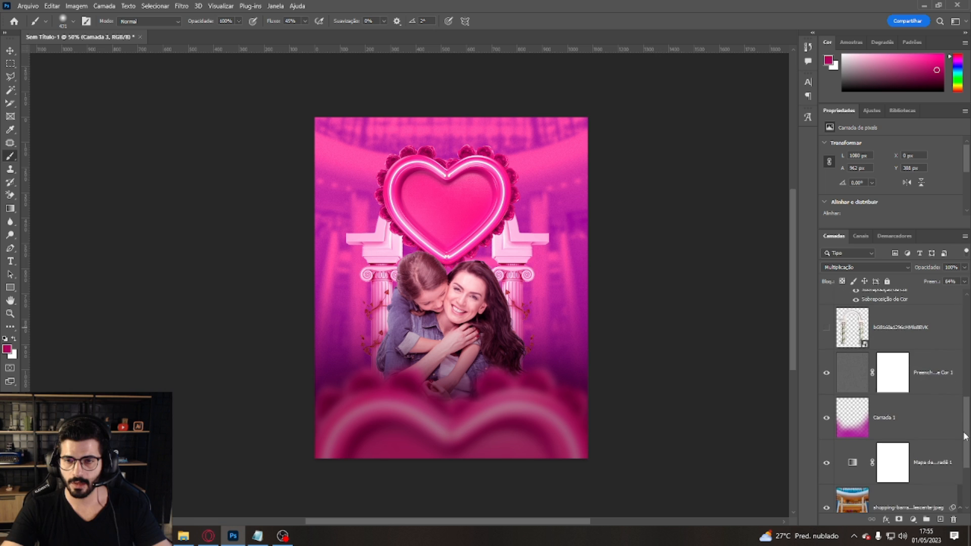
left_click(948, 360)
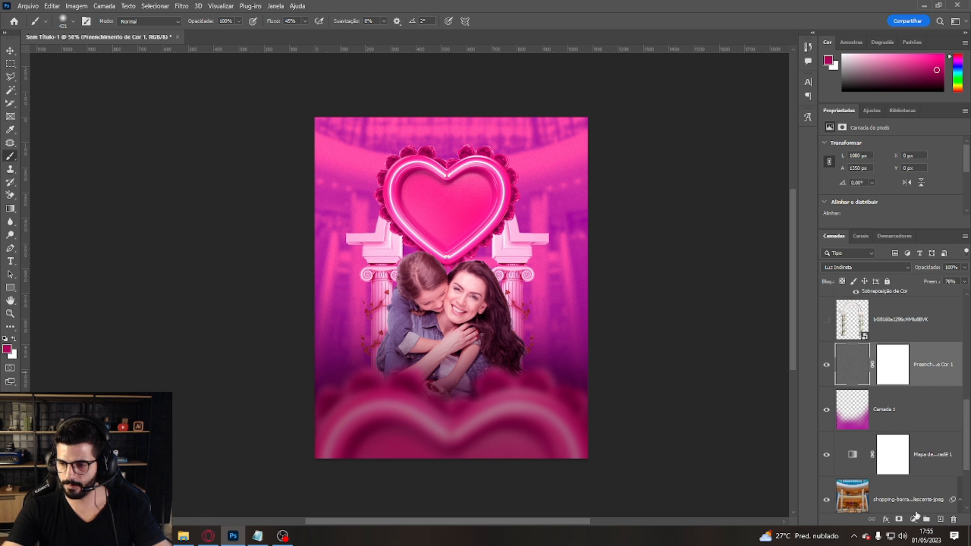
mouse_move(962, 450)
left_mouse_down()
mouse_move(963, 415)
mouse_move(962, 444)
left_mouse_up()
left_click(913, 519)
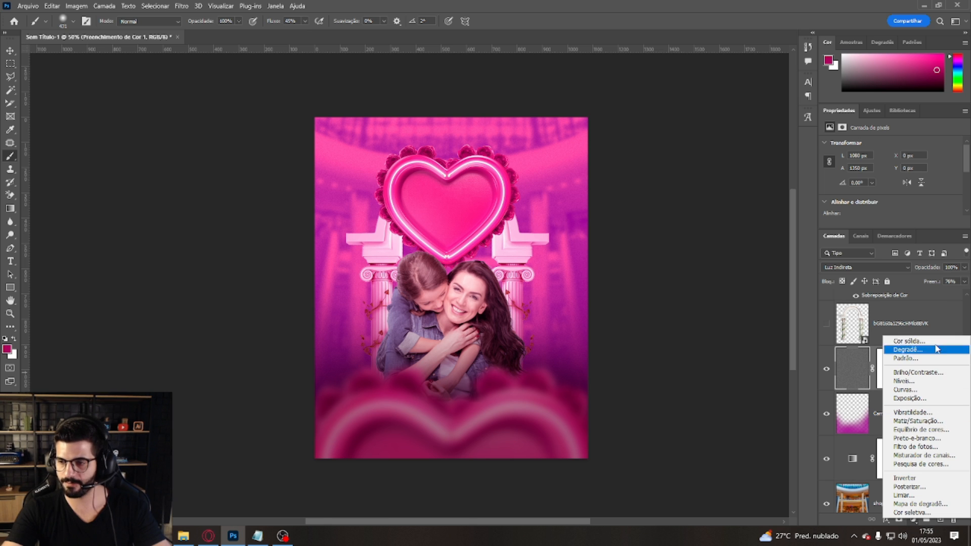
left_click(910, 342)
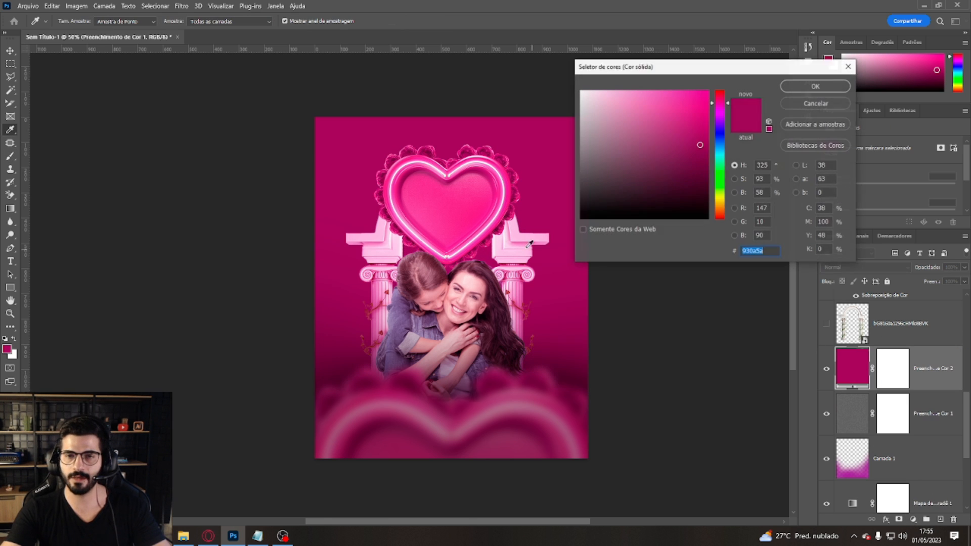
left_click(828, 87)
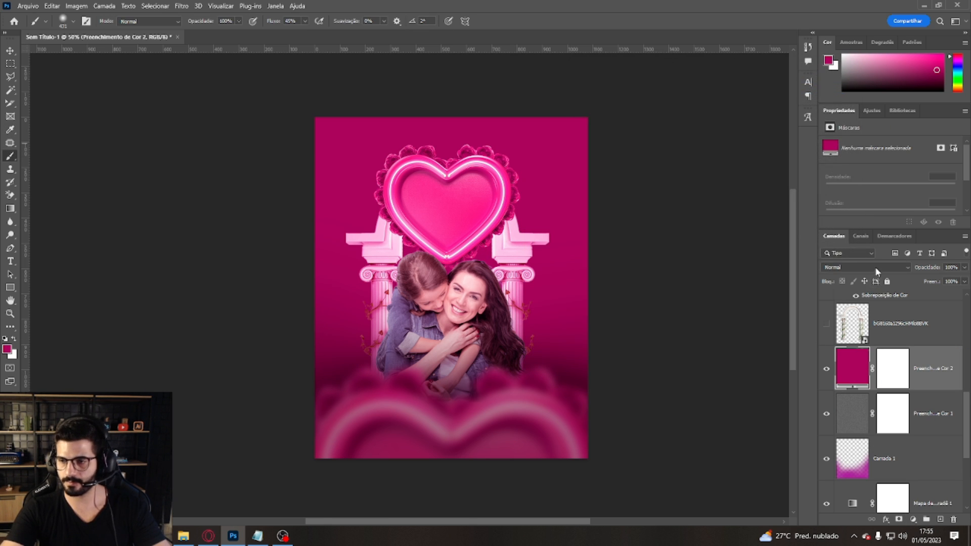
left_click(877, 269)
left_click(855, 492)
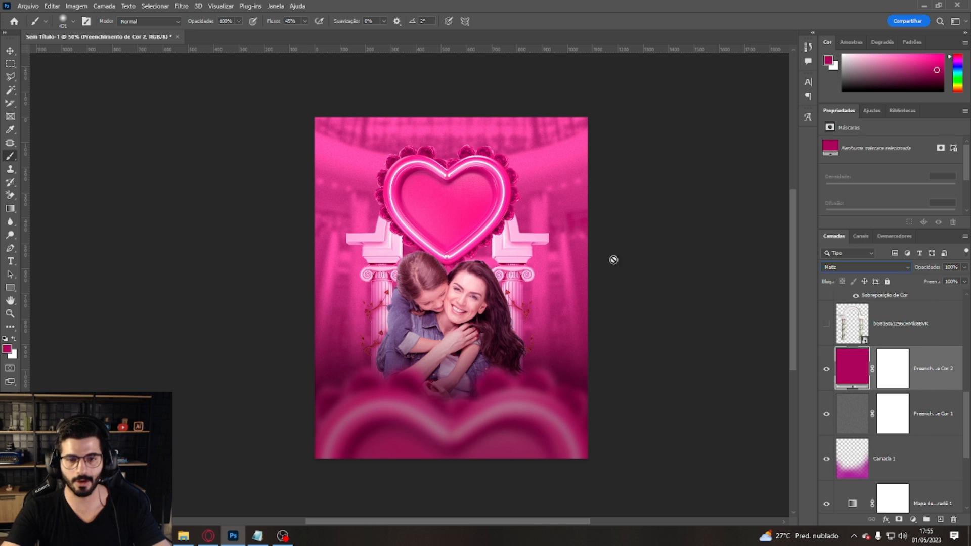
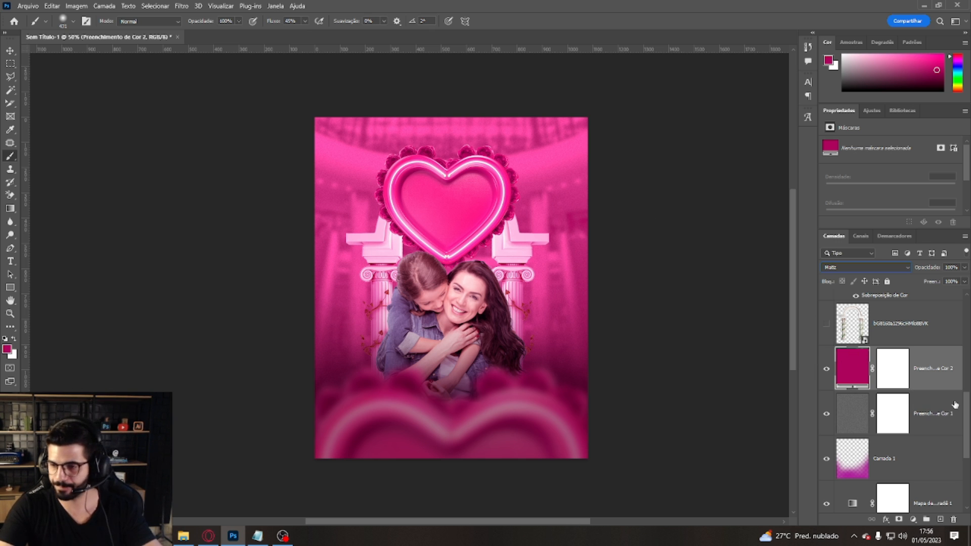
Step: Compare the columns on the "Camada 2 copiar" layer with and without their color overlay effects
scroll(888, 421, "up", 3)
left_click(856, 433)
left_click(855, 442)
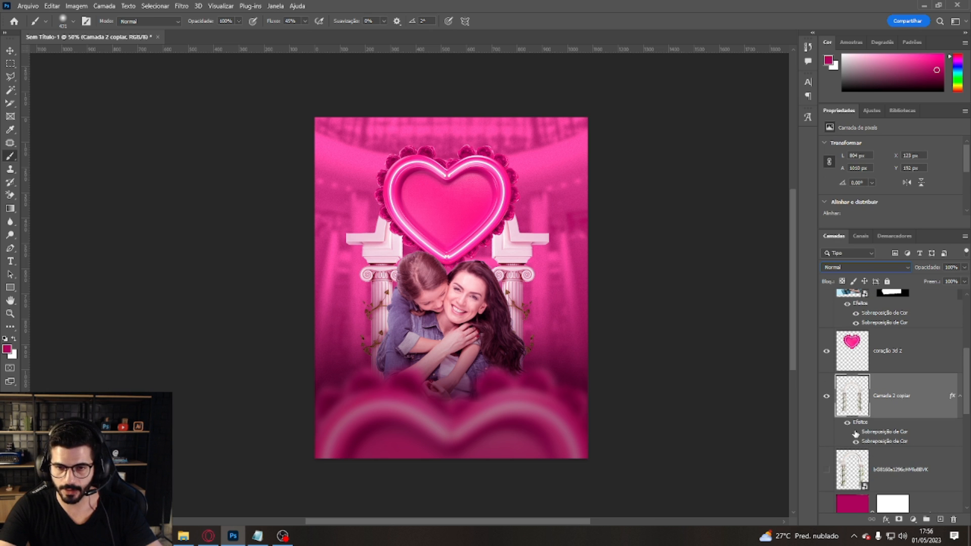
left_click(856, 432)
left_click(856, 433)
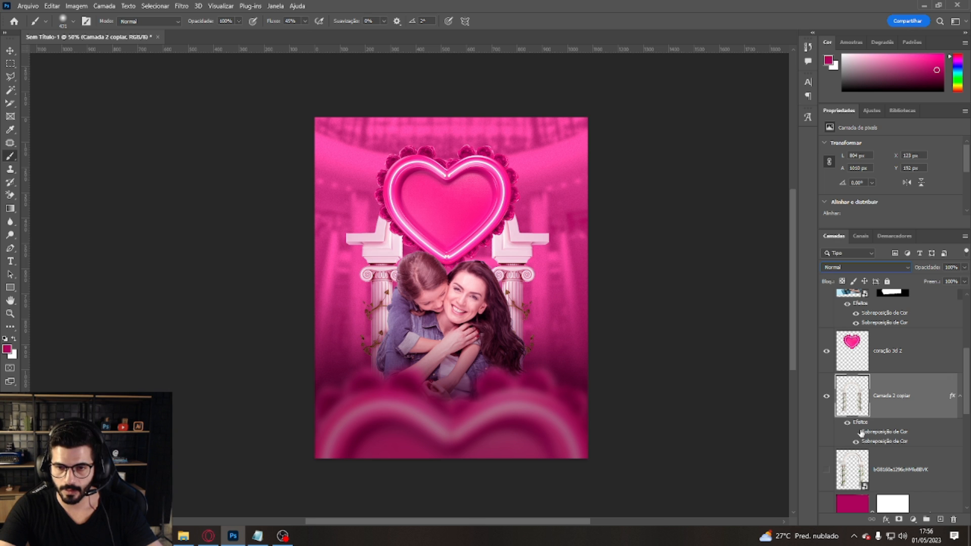
left_click(857, 433)
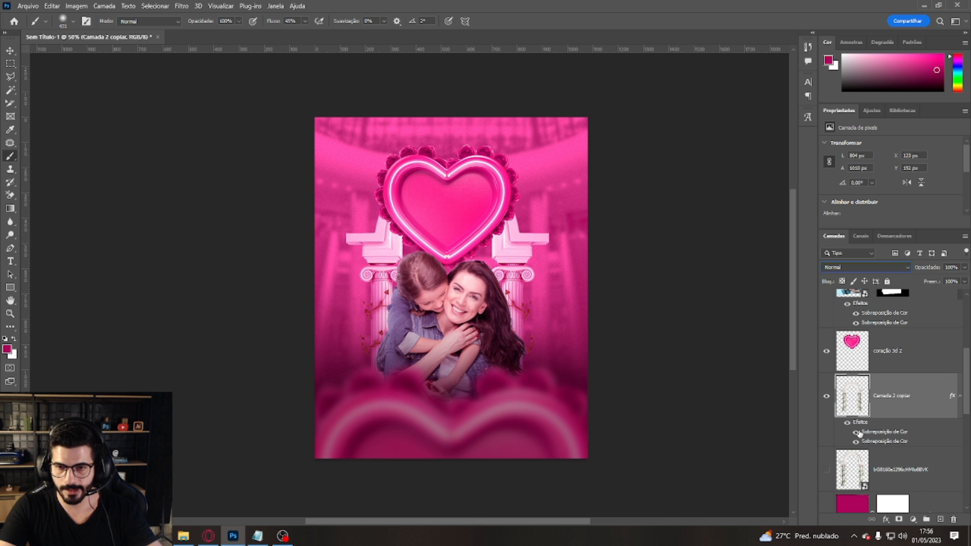
Step: Reduce the opacity of the upper Luz Indireta color overlay on the "Camada 2 copiar" columns layer
double_click(883, 433)
left_click_drag(774, 80, 759, 79)
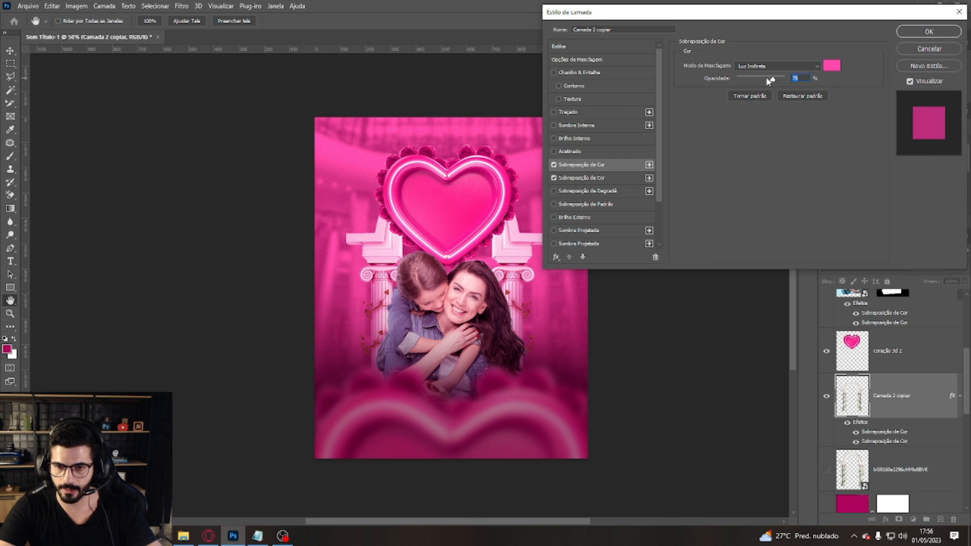
left_click(929, 34)
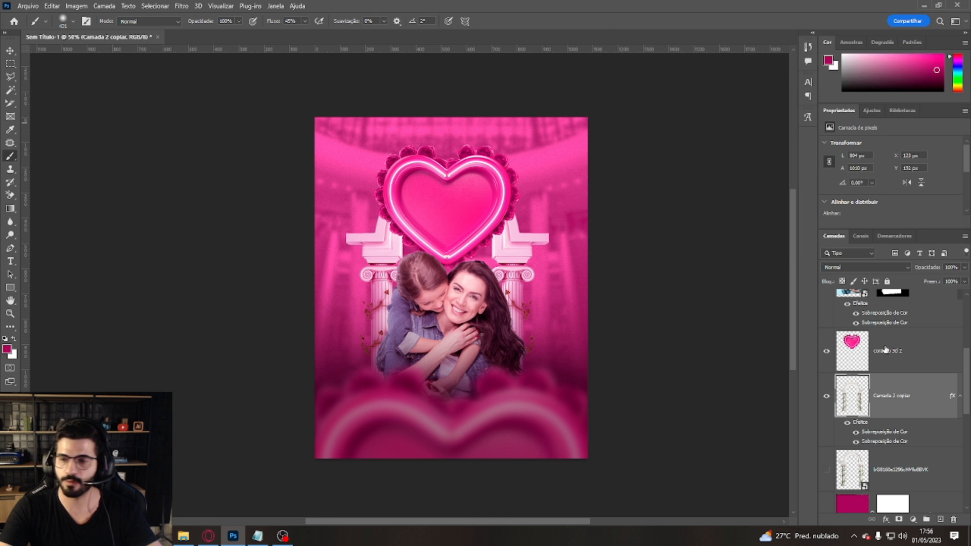
Step: Open the mother-and-daughter photo layer in the Camera Raw filter and set its sharpness (Nitidez) to 26
left_click(903, 361)
key("b")
left_click_drag(965, 372, 967, 345)
left_click(847, 375)
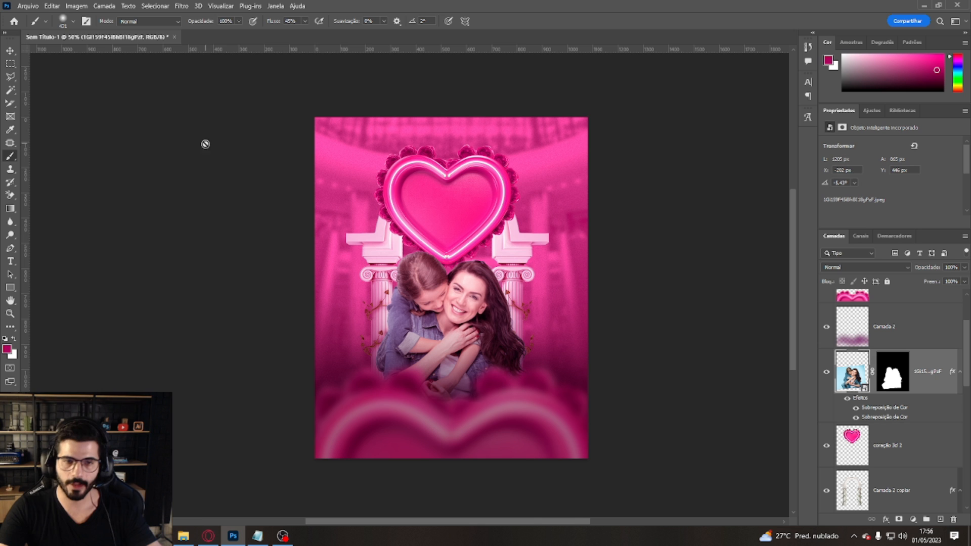
left_click(181, 6)
left_click(236, 81)
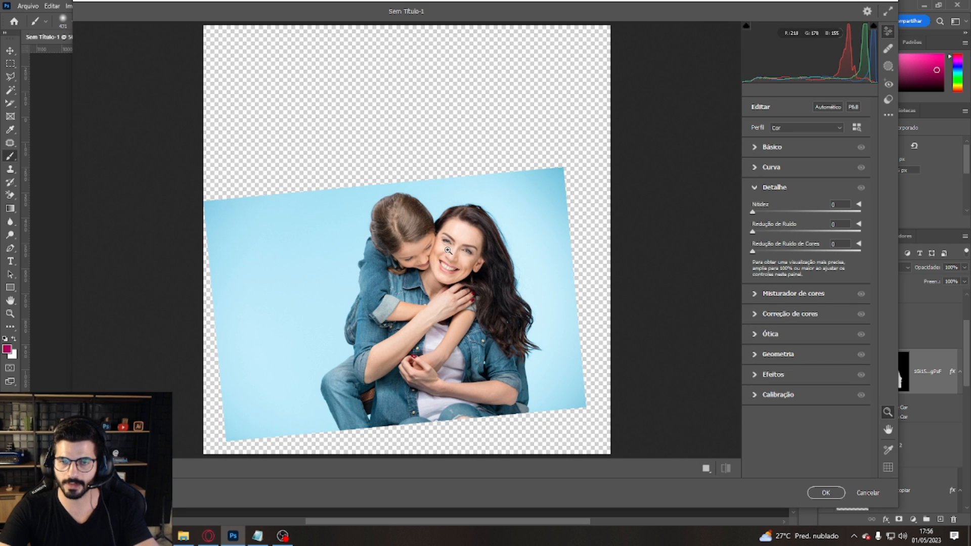
left_click(444, 253)
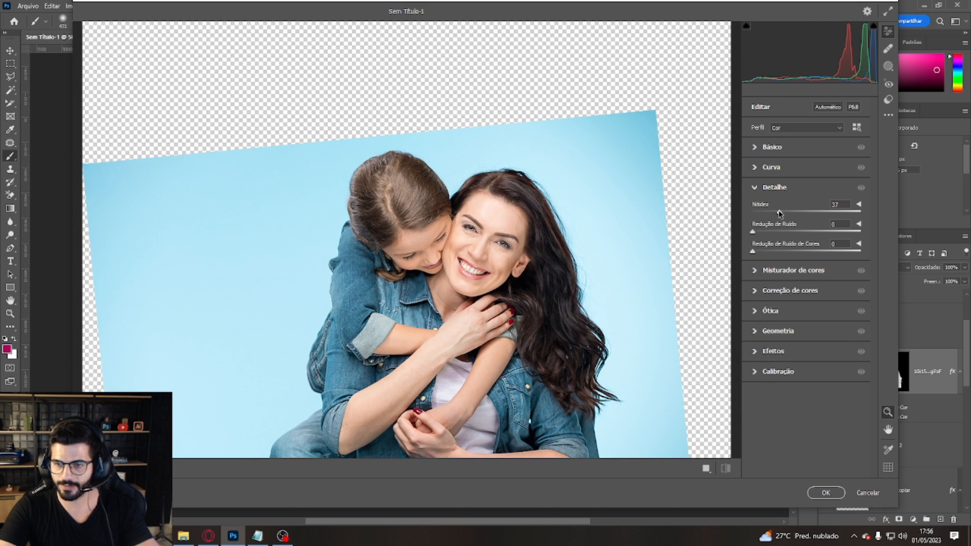
left_click_drag(788, 214, 771, 213)
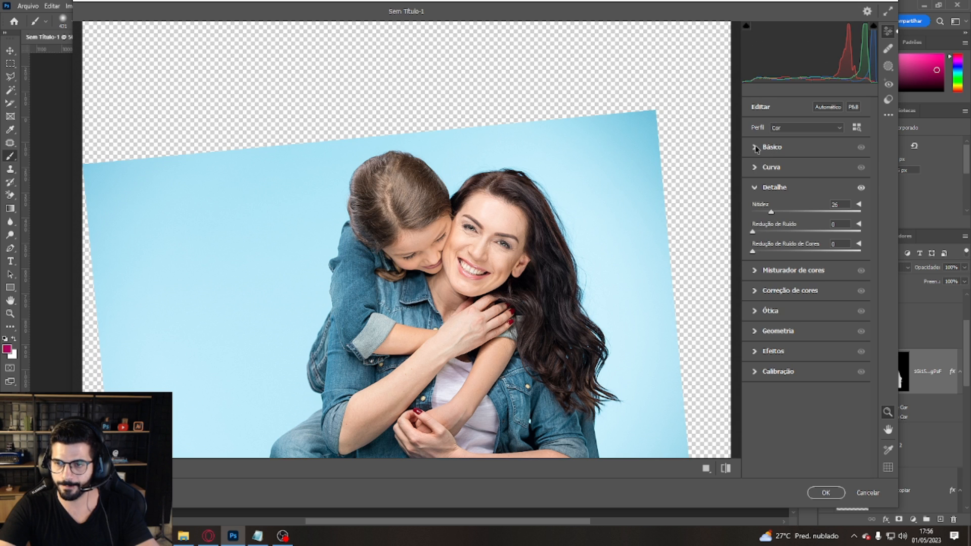
Step: Set the photo's texture to +93 and clarity to +8 in the basic Camera Raw adjustments
left_click(756, 148)
left_click_drag(808, 331, 835, 329)
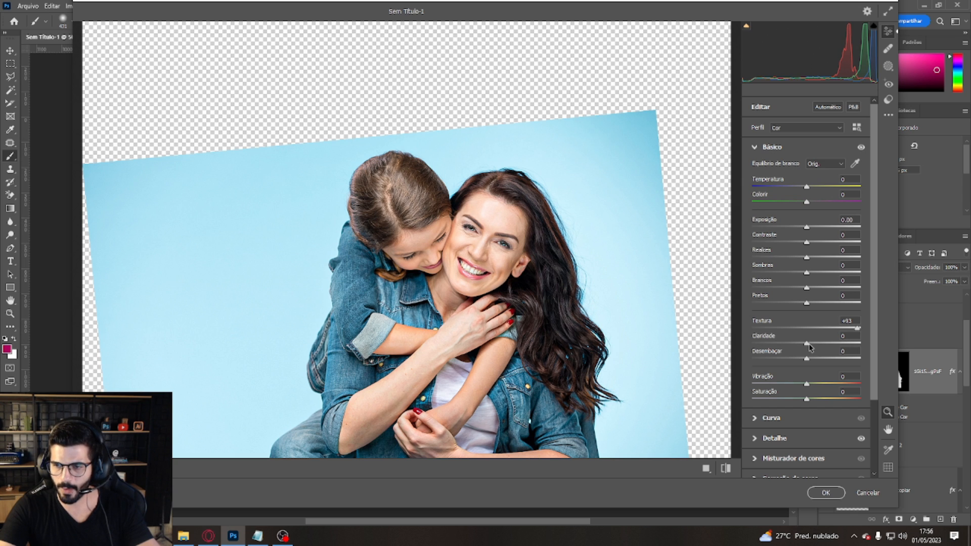
left_click_drag(810, 345, 814, 345)
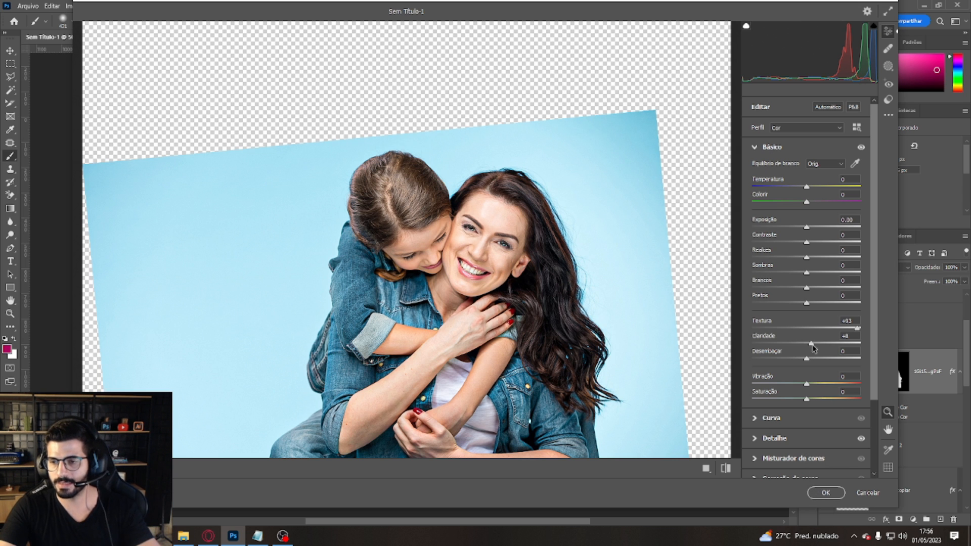
Step: Set the photo's clarity (Claridade) to +21 and apply the Camera Raw filter
left_click_drag(812, 344, 880, 344)
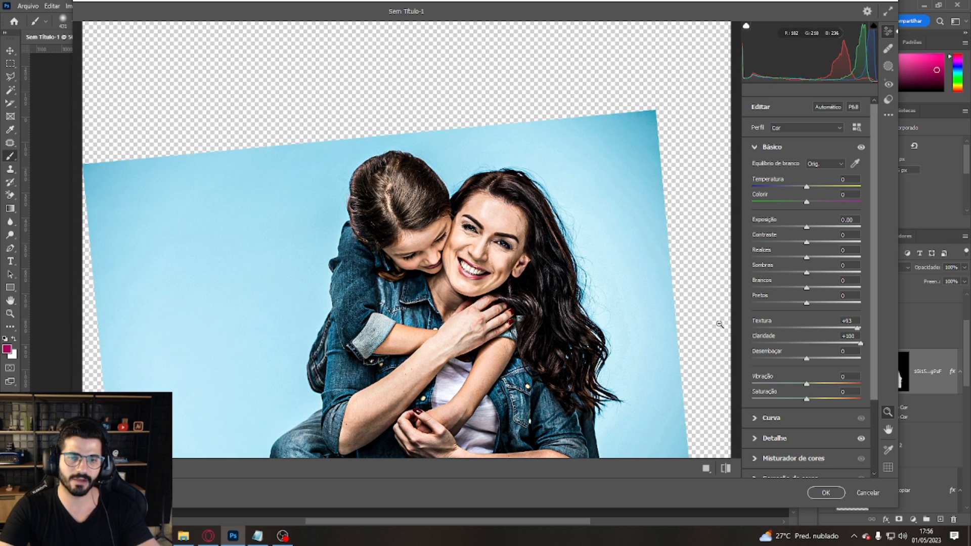
left_click(816, 345)
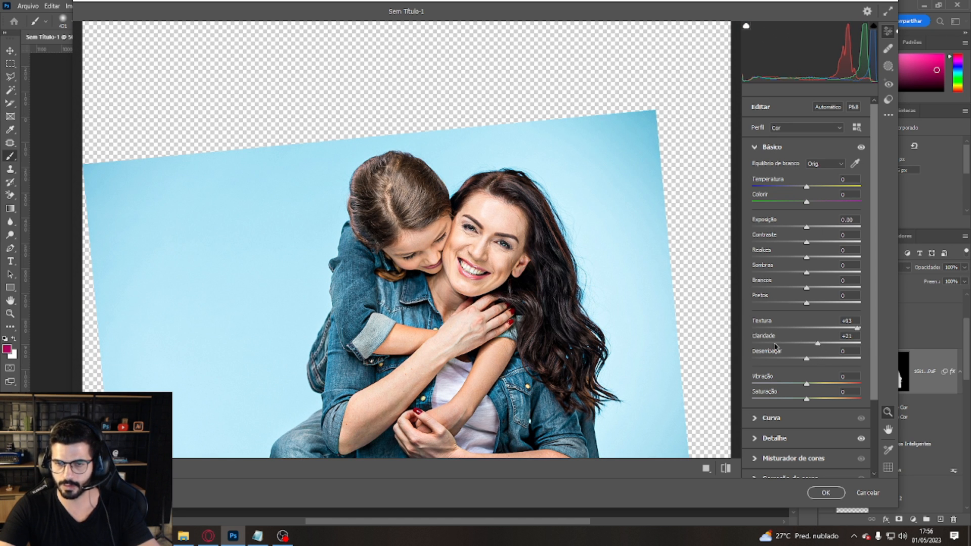
key("ctrl+0")
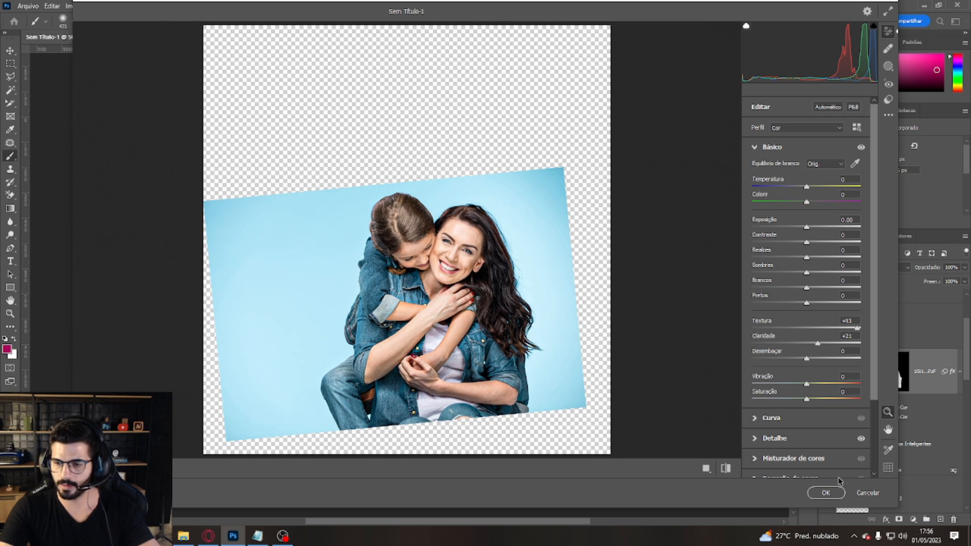
left_click(827, 494)
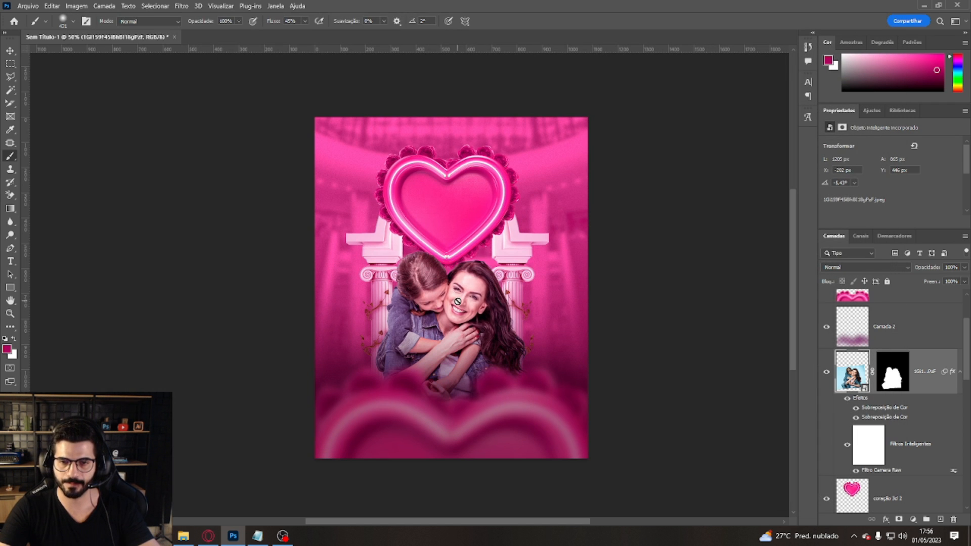
Step: Add the text "Dia" above the "coração 3d 2" layer, scaled to 28.2 pt and centred inside the upper heart
left_click(928, 332)
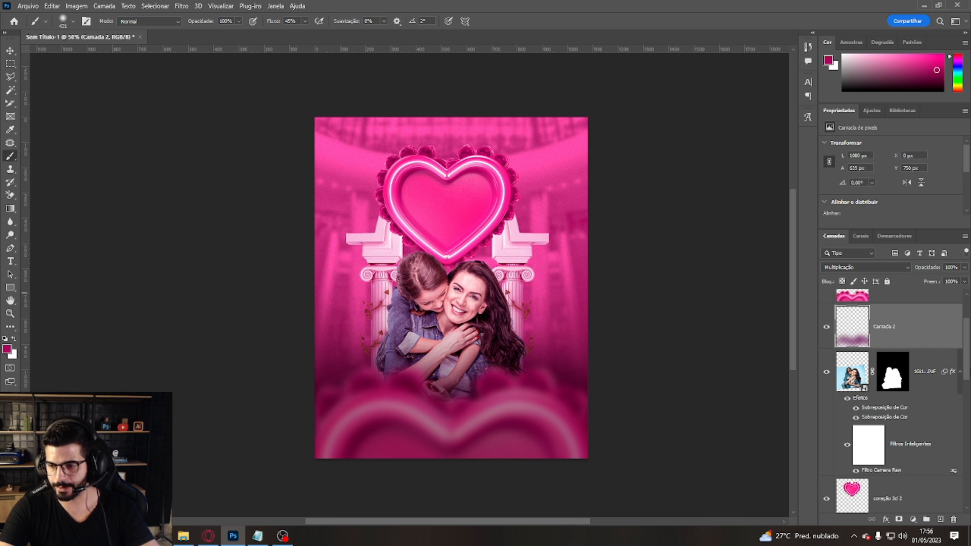
left_click(908, 487)
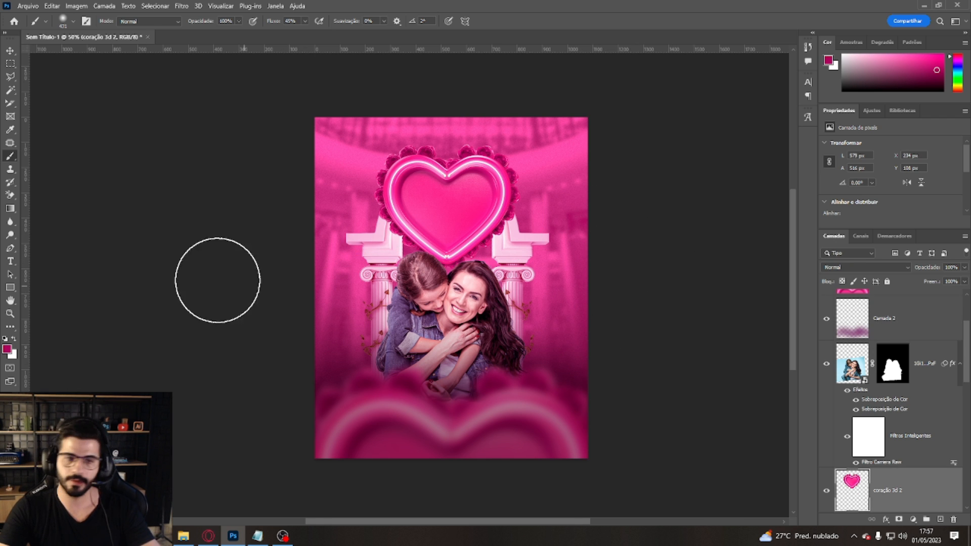
left_click(10, 261)
left_click(428, 202)
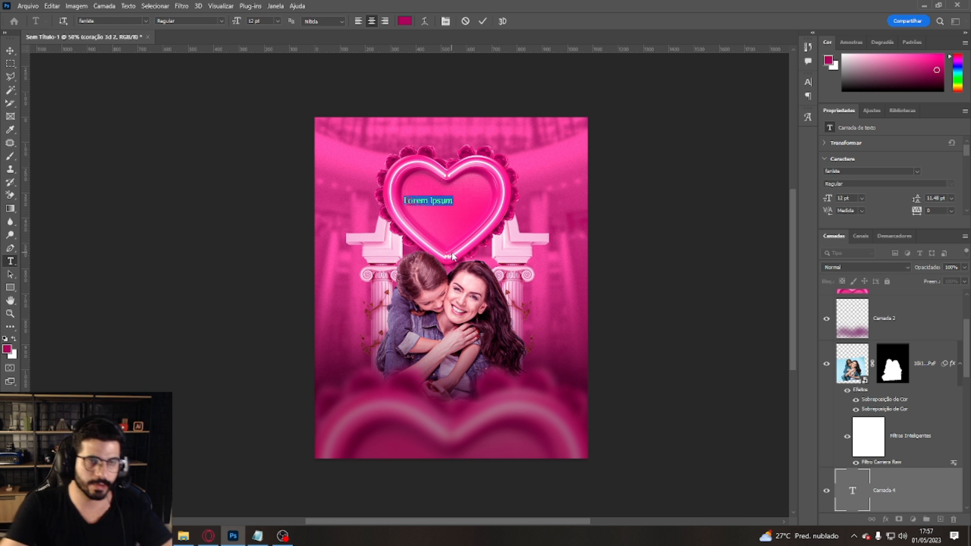
type("Dia")
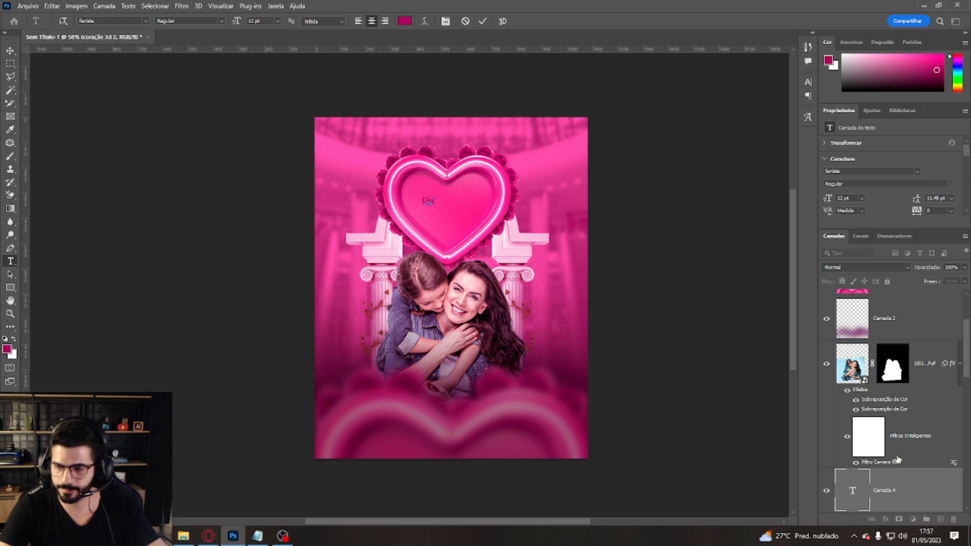
left_click(902, 500)
key("ctrl+t")
left_click_drag(435, 206, 460, 214)
key("Return")
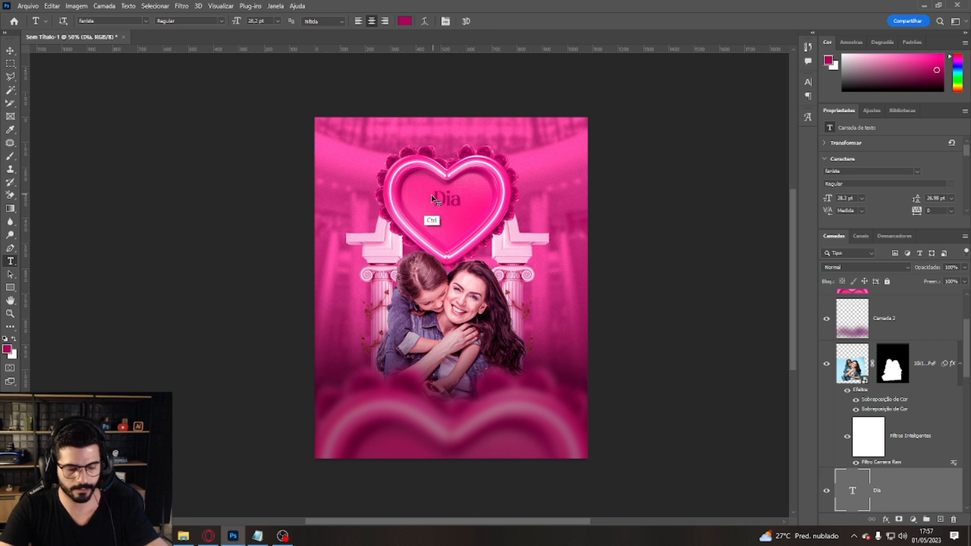
Step: Duplicate the "Dia" text below itself, change the copy to "Mães" and scale it to 36.46 pt
left_click_drag(448, 178, 448, 207)
double_click(446, 223)
type("Mães")
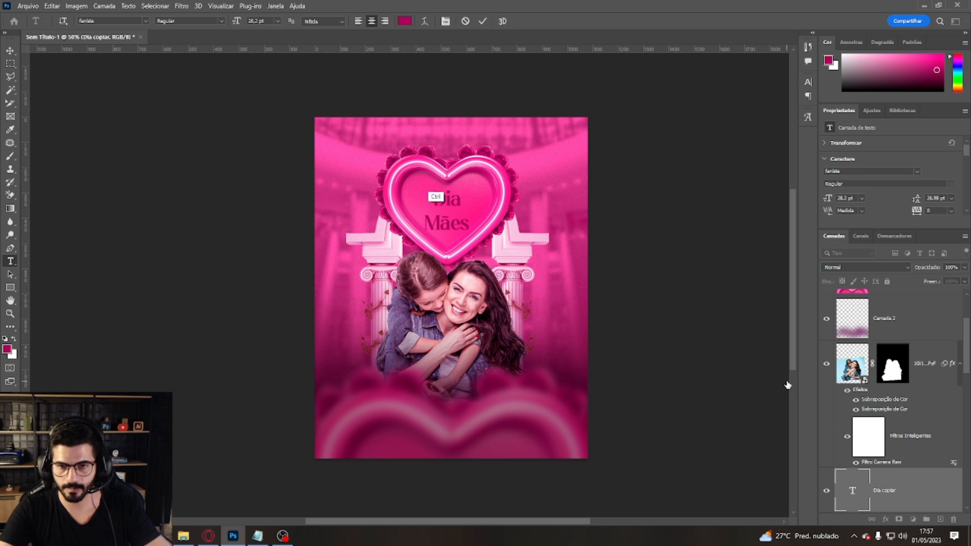
key("ctrl+Return")
key("ctrl+t")
mouse_move(469, 213)
left_mouse_down()
mouse_move(490, 195)
mouse_move(470, 209)
mouse_move(472, 236)
mouse_move(466, 227)
left_mouse_up()
key("Return")
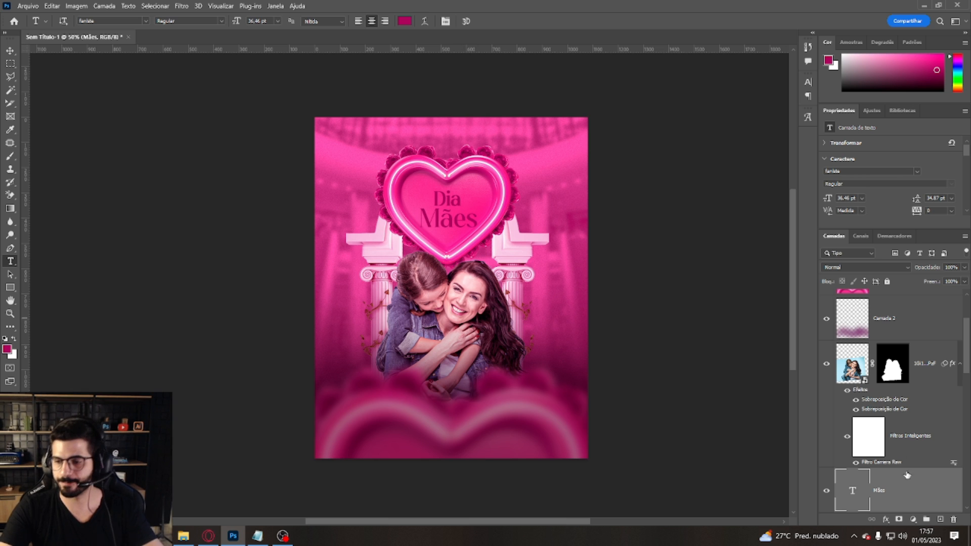
Step: Duplicate the "Mães" text as "das", scale it to 14.54 pt and fit it beside "Dia" above the end of "Mães"
scroll(959, 355, "down", 1)
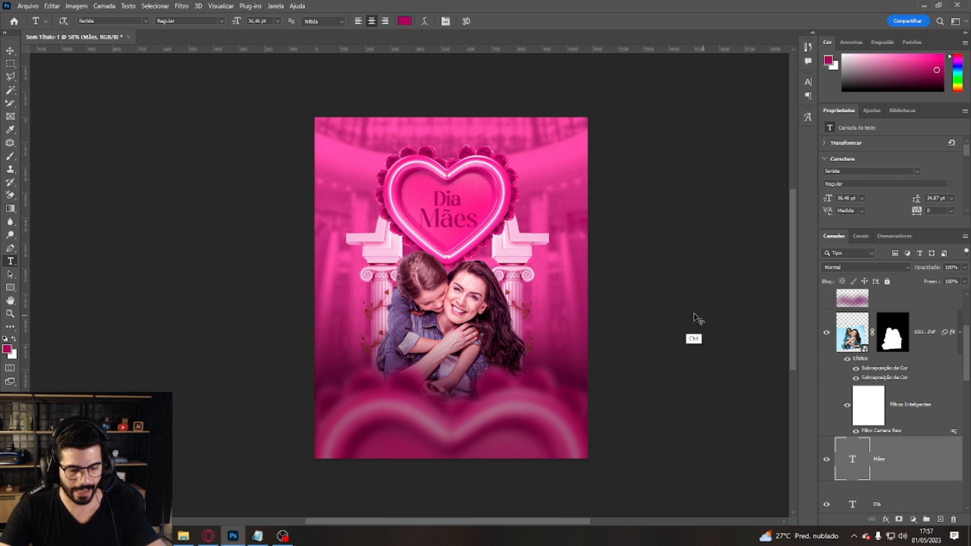
left_click_drag(436, 213, 487, 202)
double_click(490, 210)
type("das")
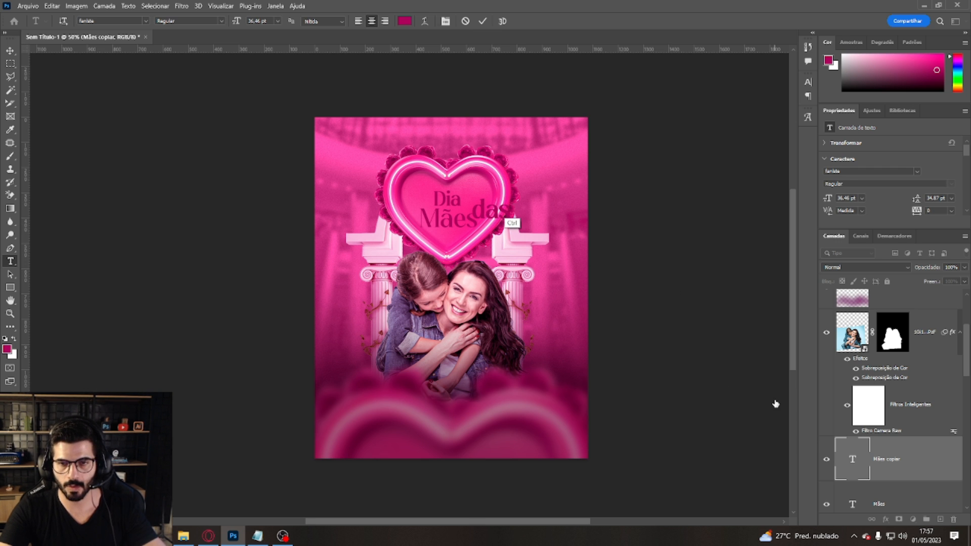
key("ctrl+Return")
key("ctrl+t")
left_click_drag(511, 199, 497, 230)
key("Return")
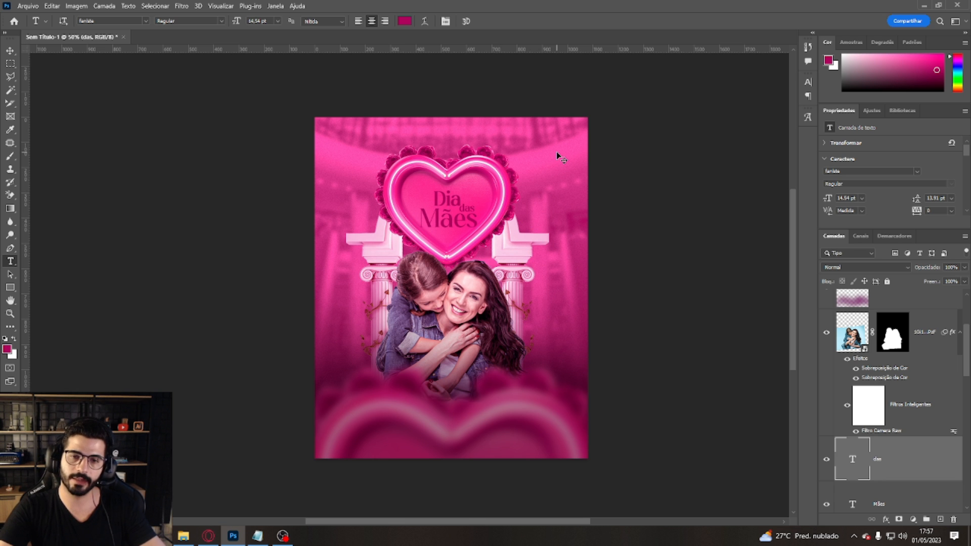
Step: Select the "Dia", "das" and "Mães" text layers and shift them together slightly higher inside the heart
key("ctrl+1")
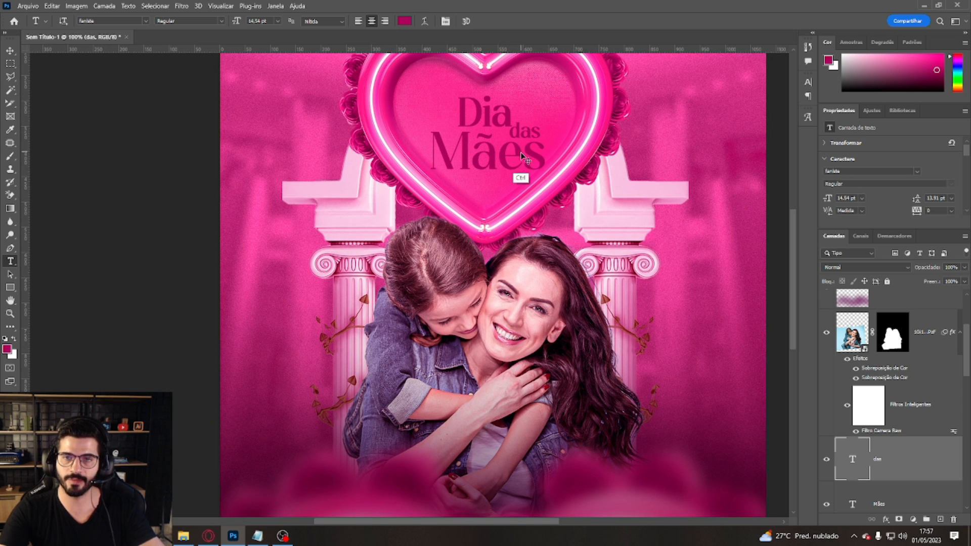
left_click_drag(967, 363, 968, 391)
left_click(905, 453, "shift")
mouse_move(501, 148)
left_mouse_down()
mouse_move(496, 162)
mouse_move(502, 144)
left_mouse_up()
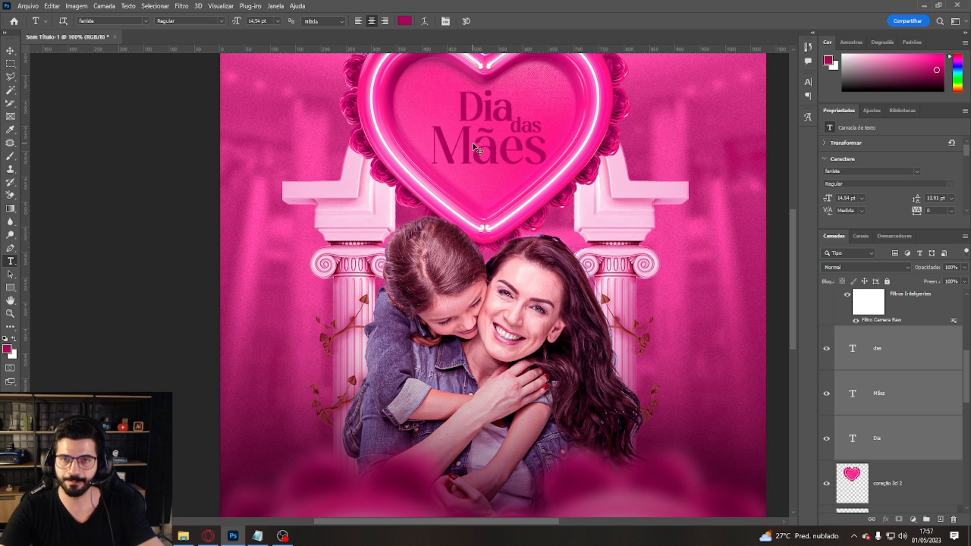
key("ctrl+t")
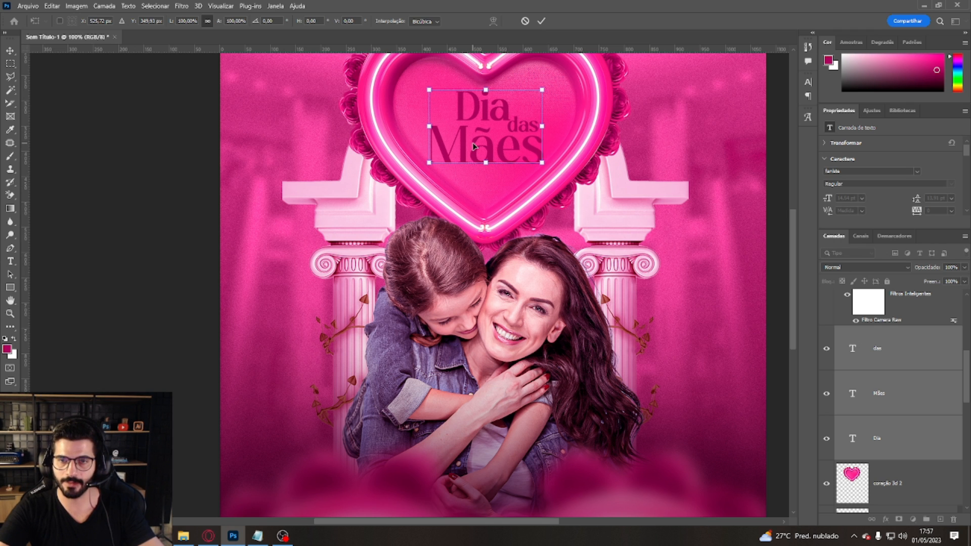
key("Return")
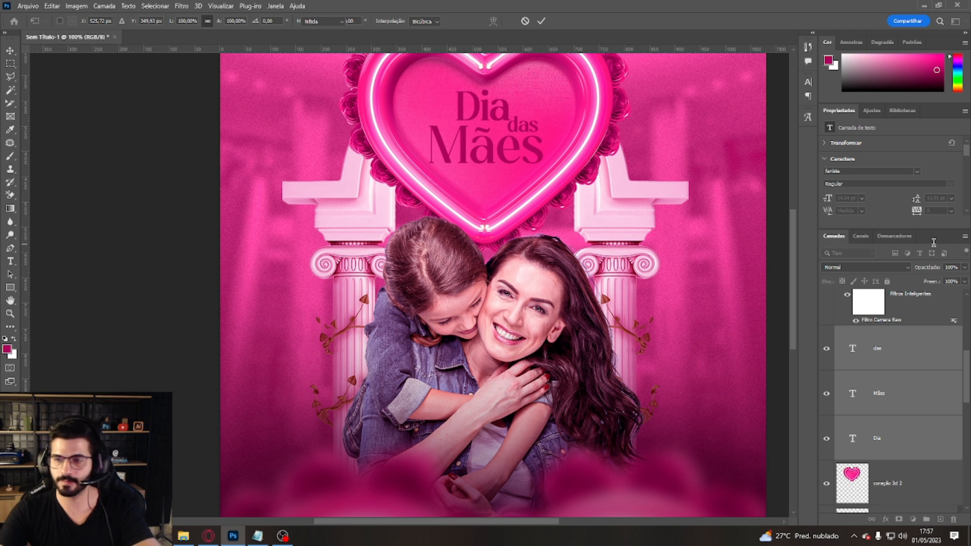
key("t")
key("ctrl+minus")
key("ctrl+minus")
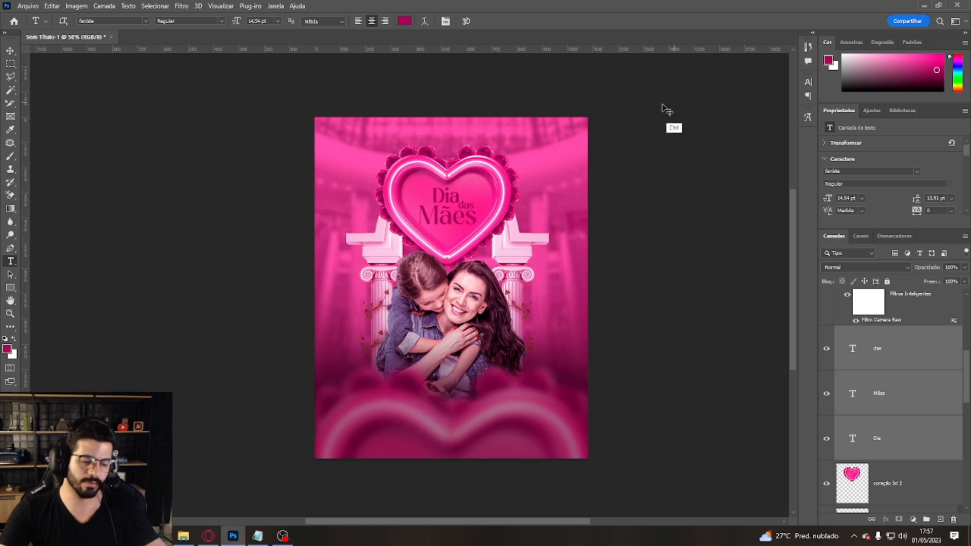
Step: Place a vertical guide at the canvas centre and centre the upper heart with its three text layers on it
scroll(31, 193, "right", 2)
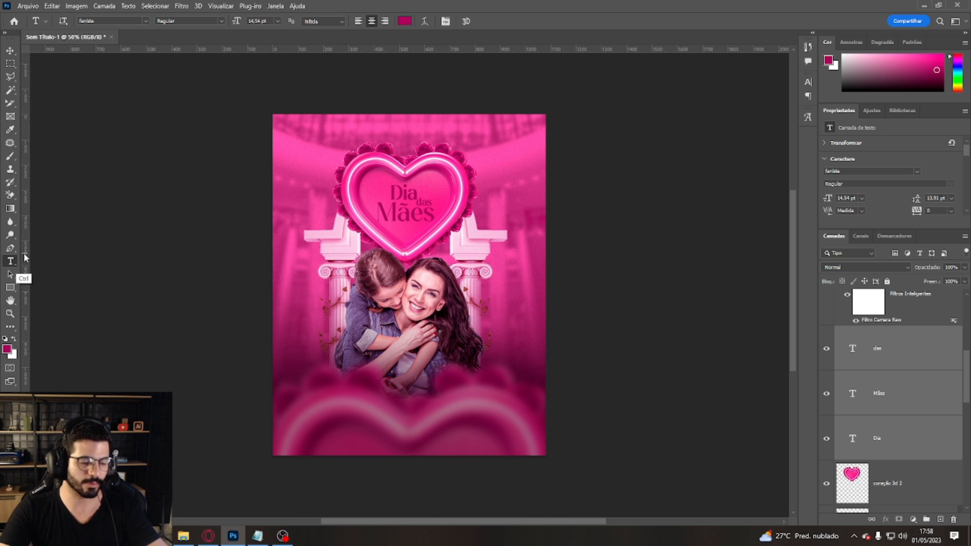
left_click_drag(27, 252, 409, 238)
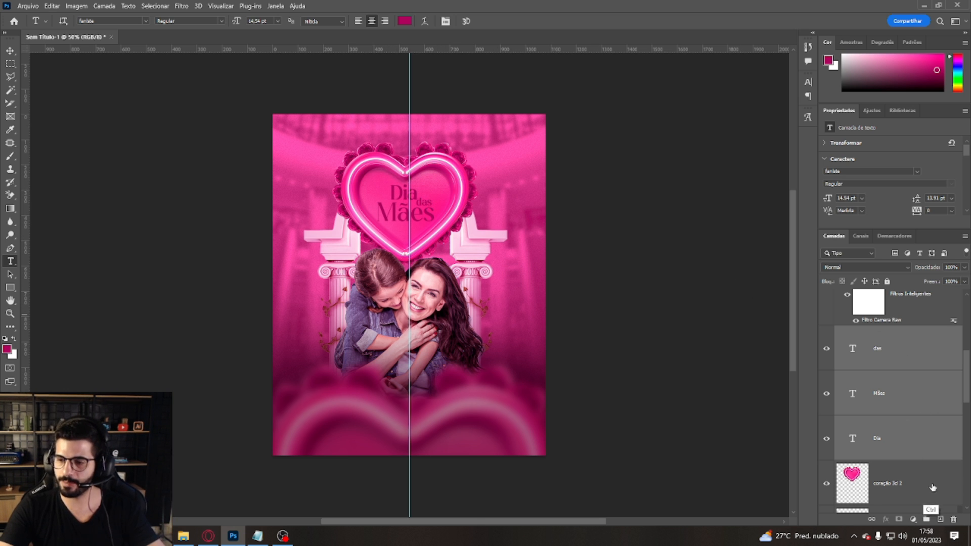
key("ctrl+t")
left_click_drag(437, 201, 442, 202)
key("Return")
key("t")
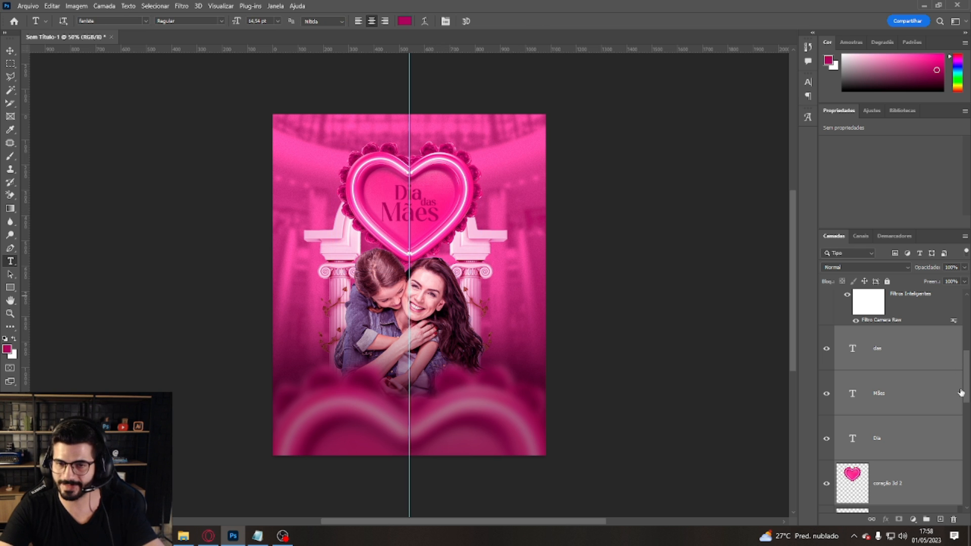
Step: Move the columns on the "Camada 2 copiar" layer sideways so they are centred on the vertical guide
scroll(965, 374, "down", 5)
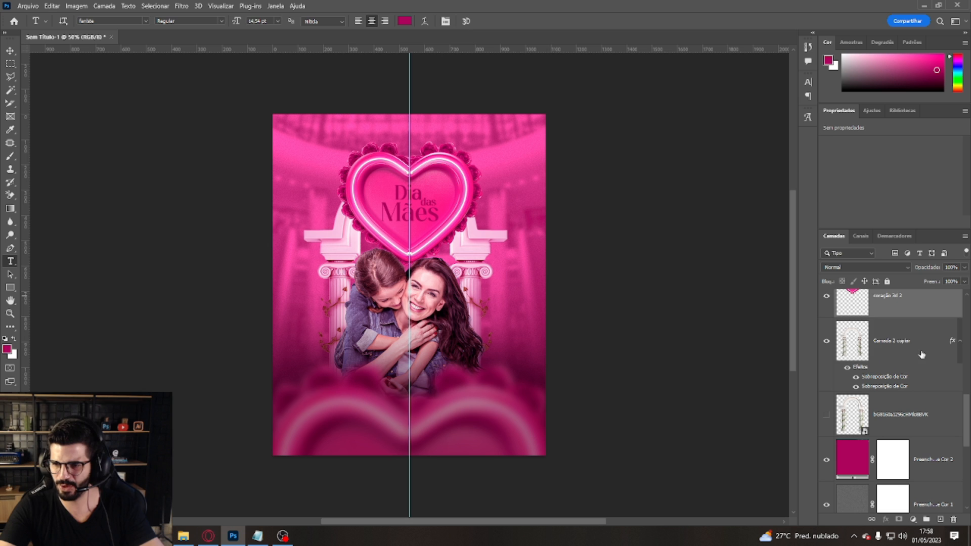
left_click(919, 354)
key("ctrl+t")
left_click_drag(442, 245, 452, 247)
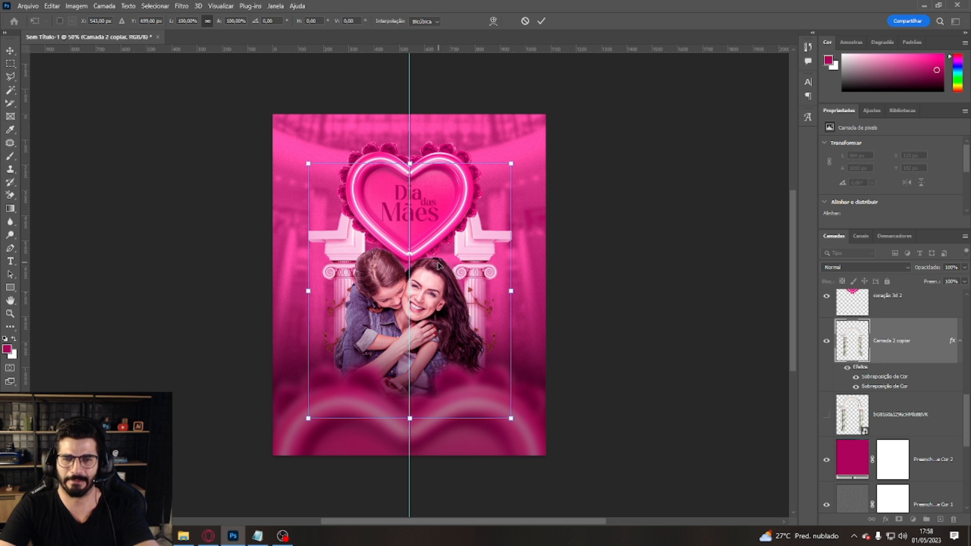
key("Return")
key("t")
Step: Centre the large blurred heart at the foot of the poster on the vertical guide
left_click_drag(964, 418, 967, 285)
left_click(912, 359)
key("ctrl+t")
mouse_move(450, 408)
left_mouse_down()
mouse_move(473, 403)
mouse_move(449, 407)
mouse_move(459, 411)
left_mouse_up()
key("Return")
Step: Reposition the mother-and-daughter photo so the pair sits centred on the vertical guide
left_click(931, 457)
key("ctrl+t")
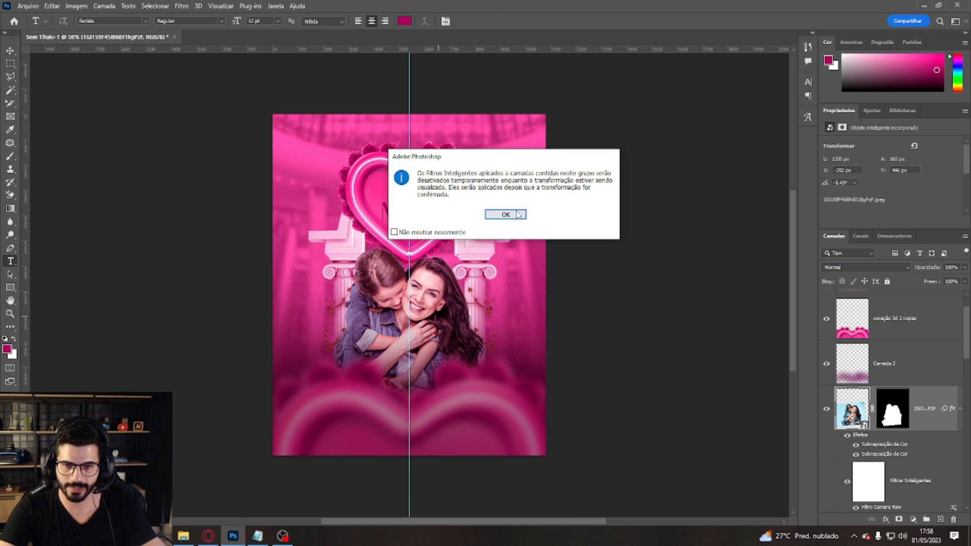
left_click(505, 216)
mouse_move(443, 303)
left_mouse_down()
mouse_move(457, 305)
mouse_move(442, 308)
left_mouse_up()
key("Return")
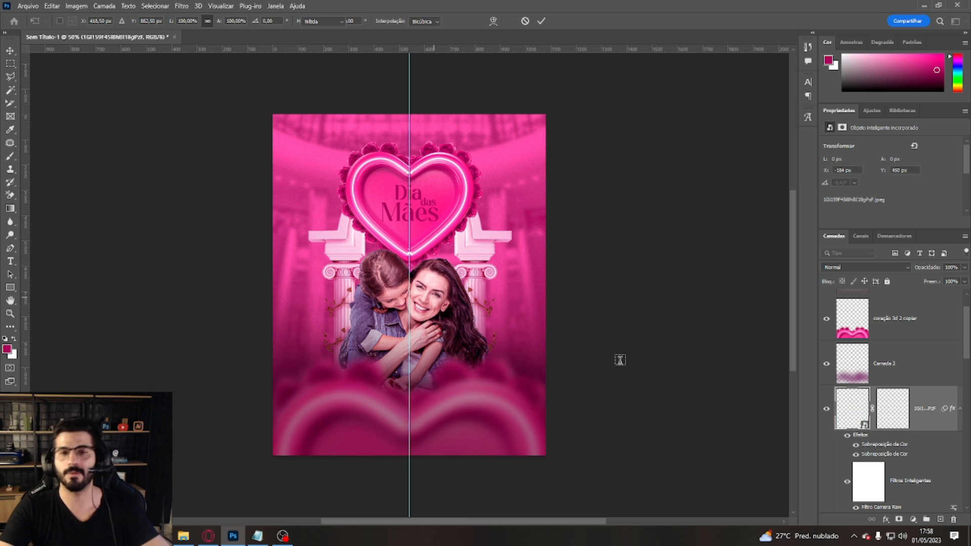
key("t")
Step: Select the initial "M" of the word "Mães" in the upper heart and open the Glyphs panel for its font
left_click(920, 324)
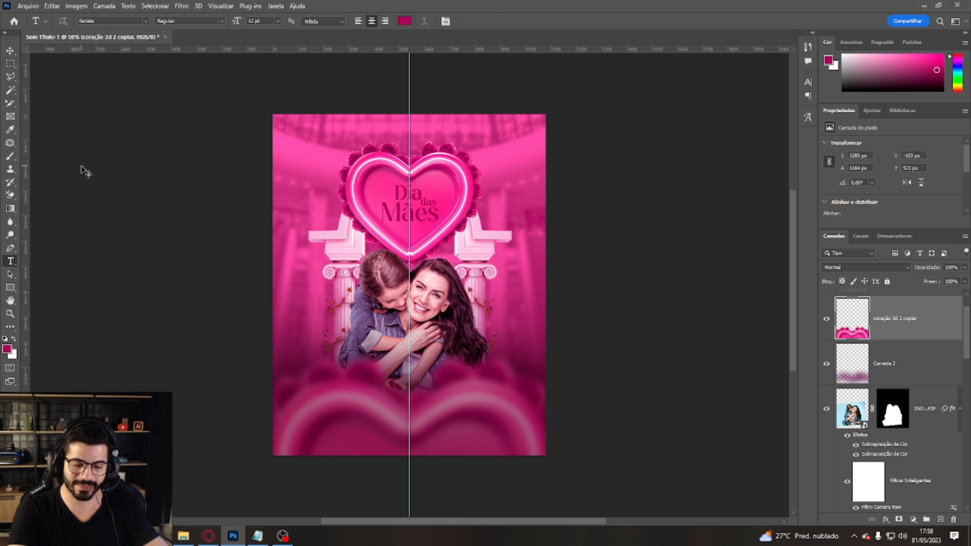
key("ctrl+plus")
key("ctrl+plus")
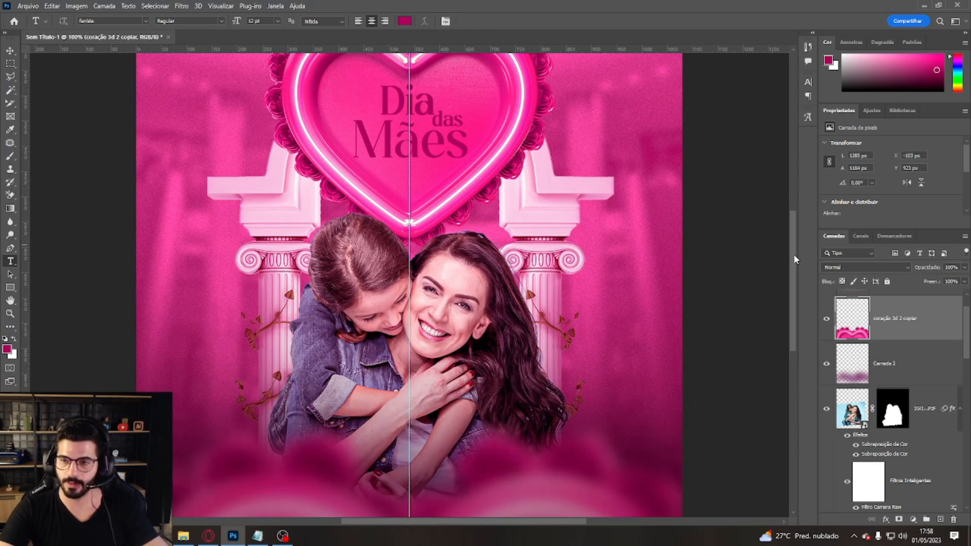
scroll(794, 260, "up", 5)
left_click_drag(381, 314, 349, 314)
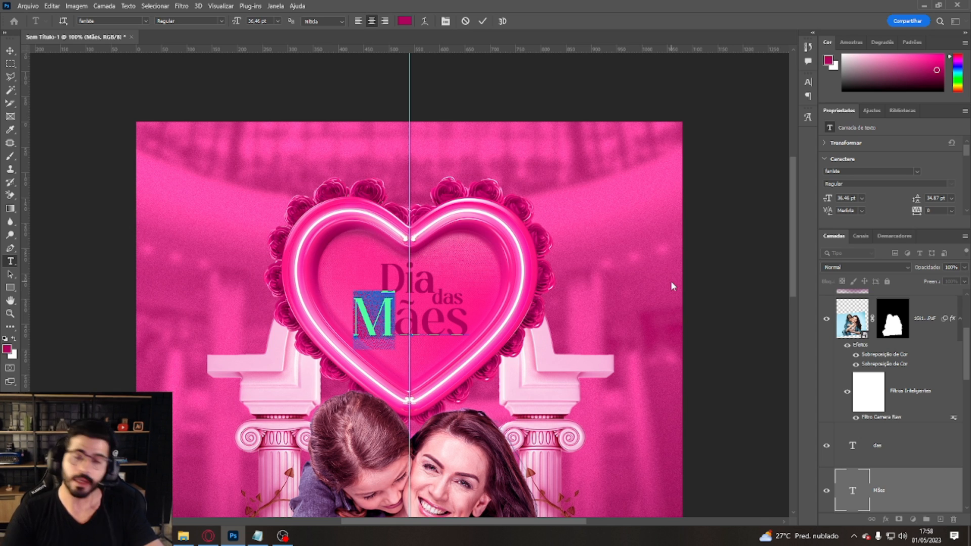
left_click(808, 117)
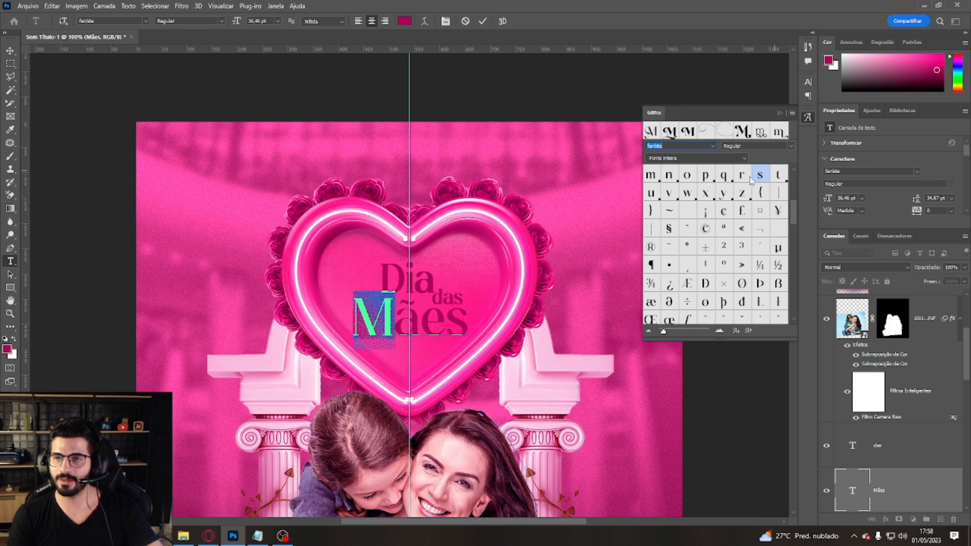
left_click(808, 118)
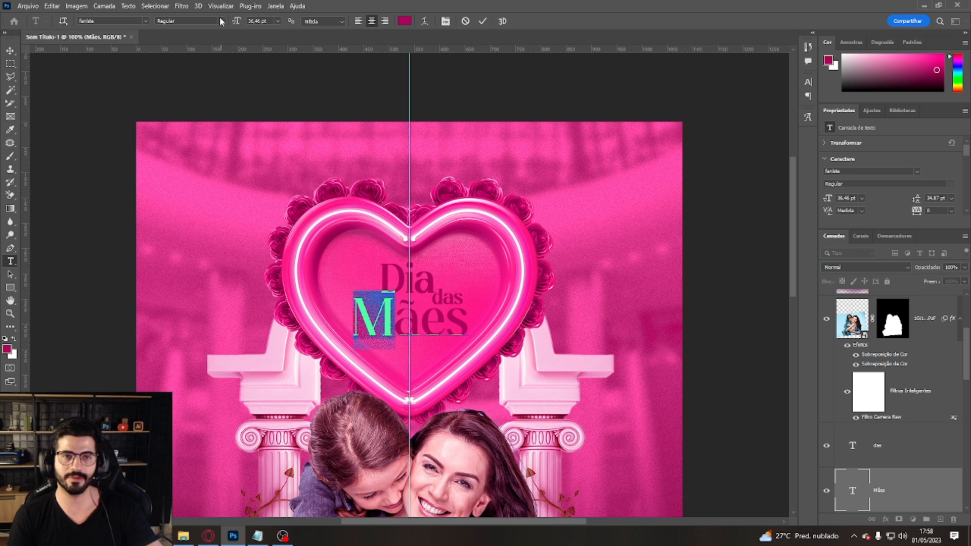
left_click(280, 6)
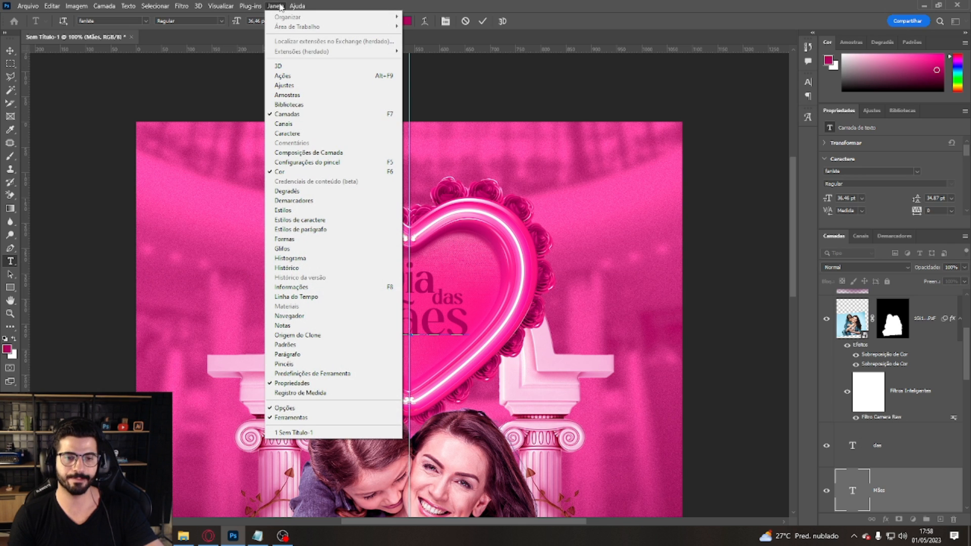
left_click(319, 251)
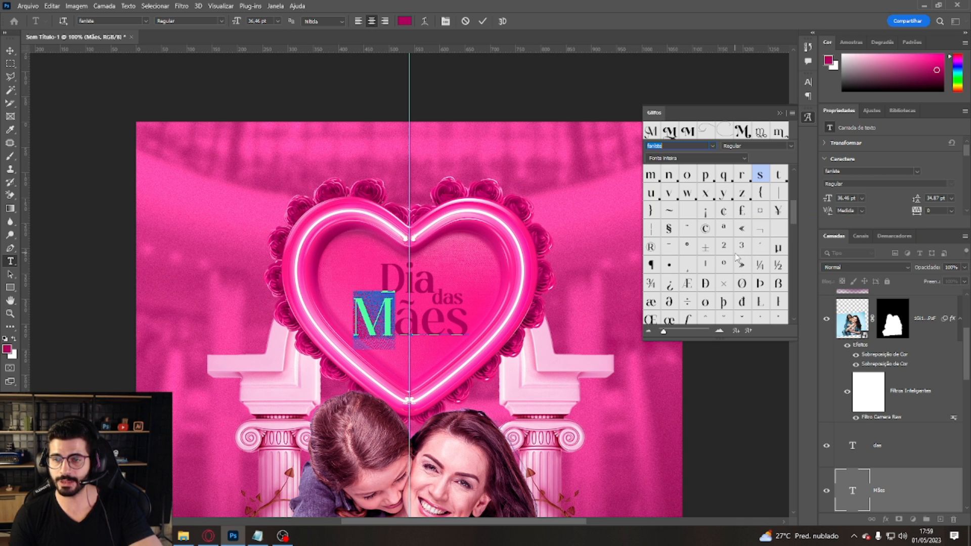
Step: Try the decorative capital "M" and the decorative lowercase "m" glyphs as the initial of "Mães"
scroll(739, 257, "down", 5)
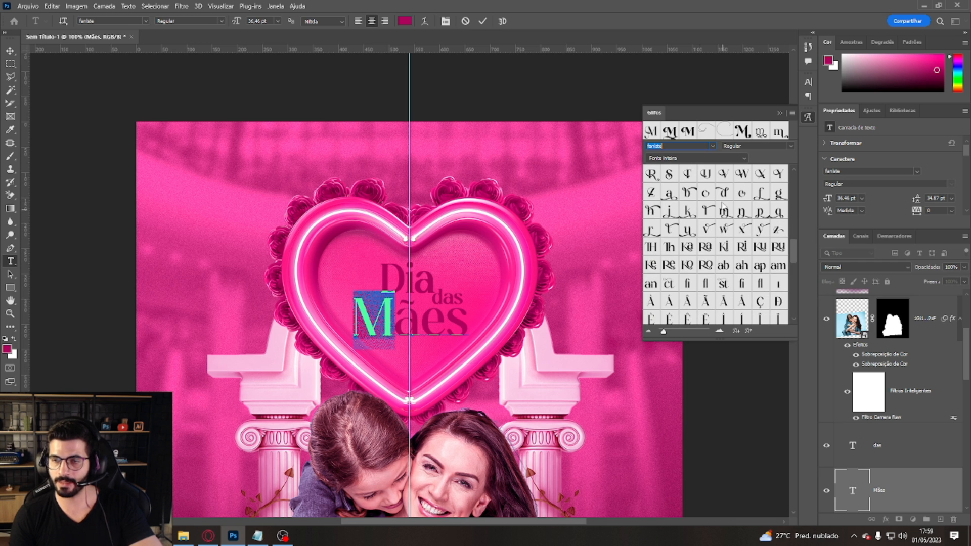
left_click_drag(792, 253, 790, 238)
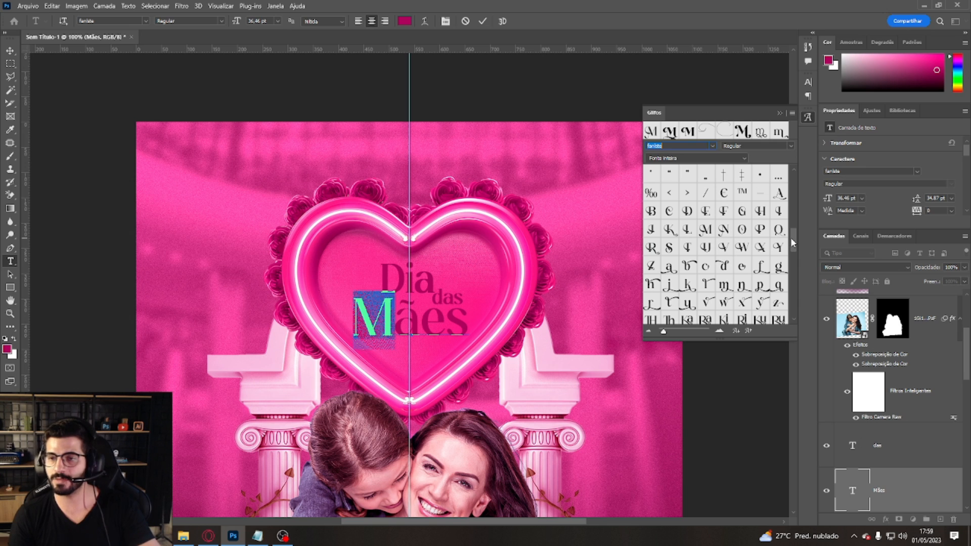
double_click(708, 231)
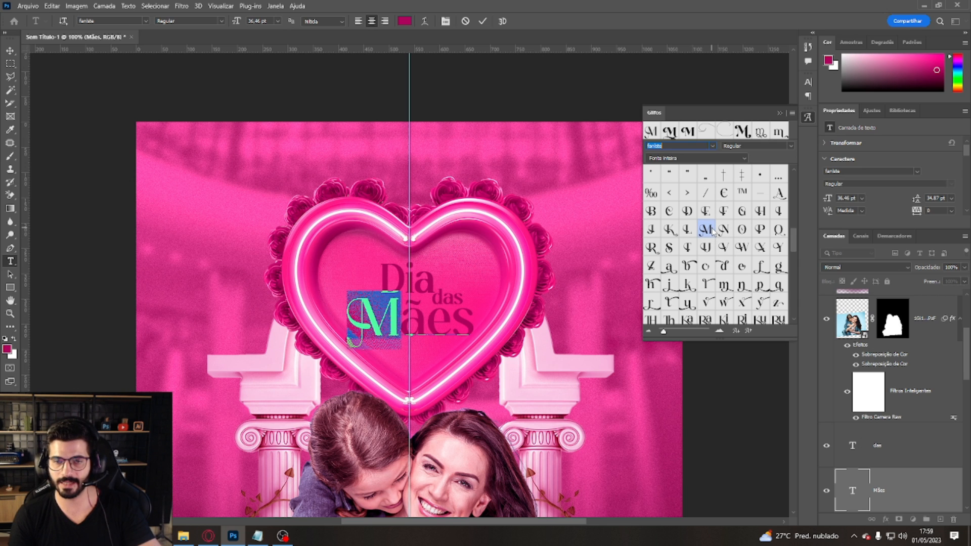
scroll(794, 248, "down", 1)
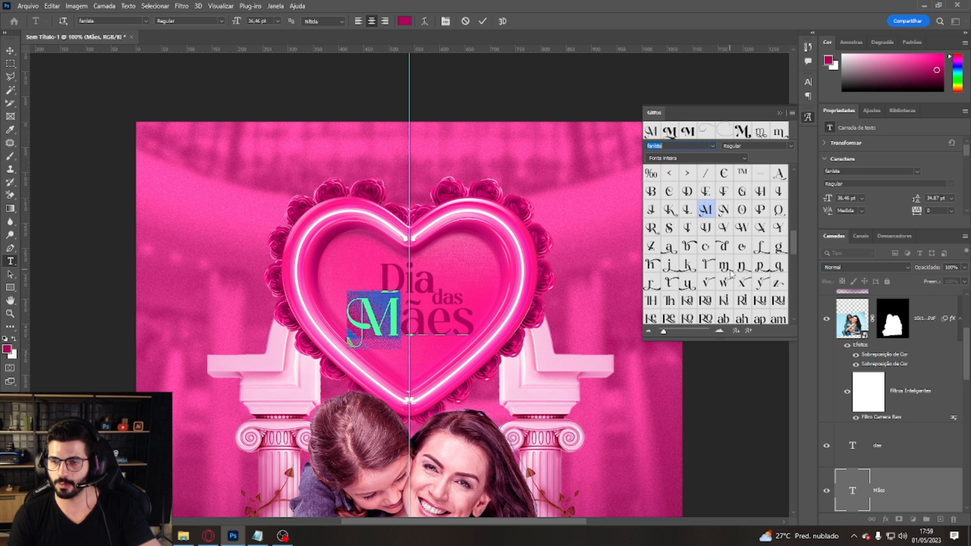
double_click(724, 265)
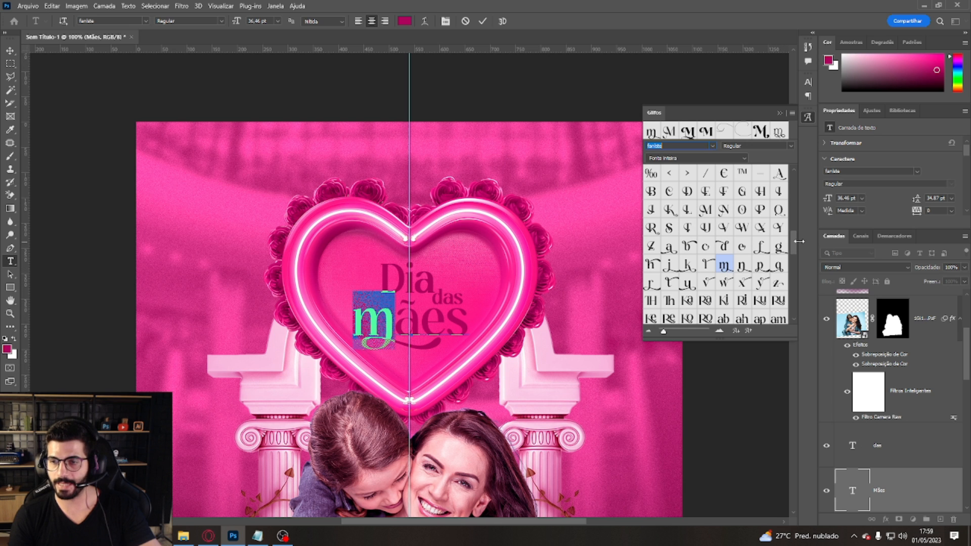
Step: Replace the initial of "Mães" with the font's decorative swash capital "M" glyph and commit the text
mouse_move(794, 239)
left_mouse_down()
mouse_move(790, 301)
mouse_move(788, 235)
left_mouse_up()
scroll(790, 236, "up", 3)
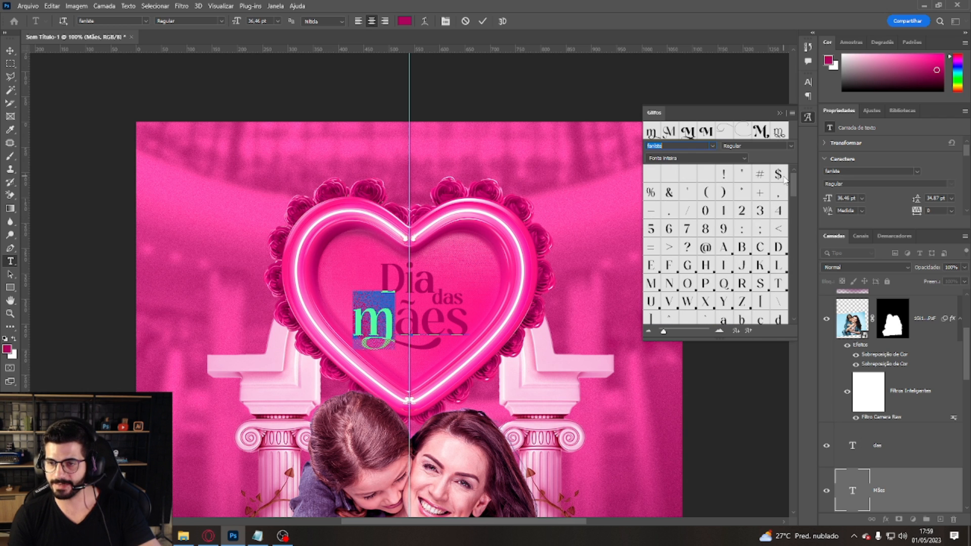
scroll(791, 236, "down", 3)
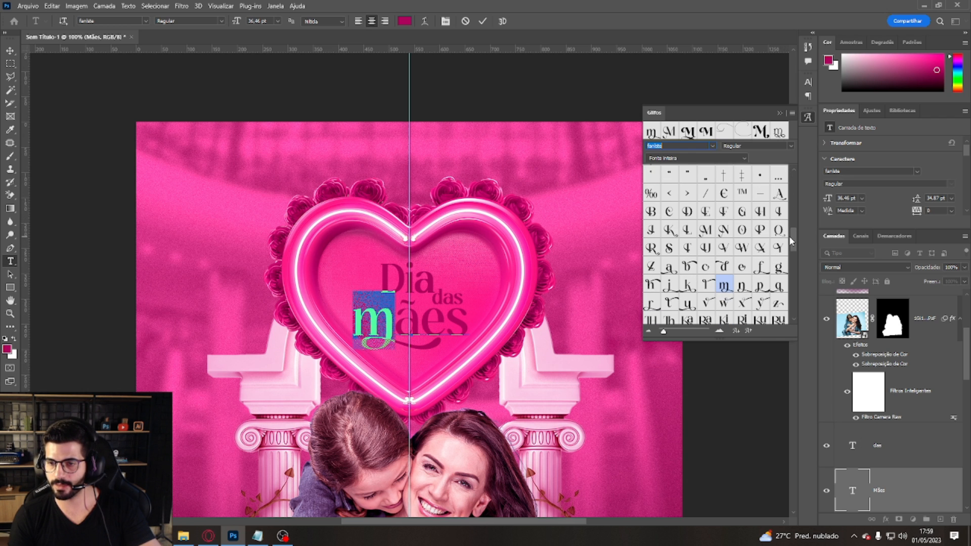
left_click_drag(790, 237, 790, 238)
double_click(706, 226)
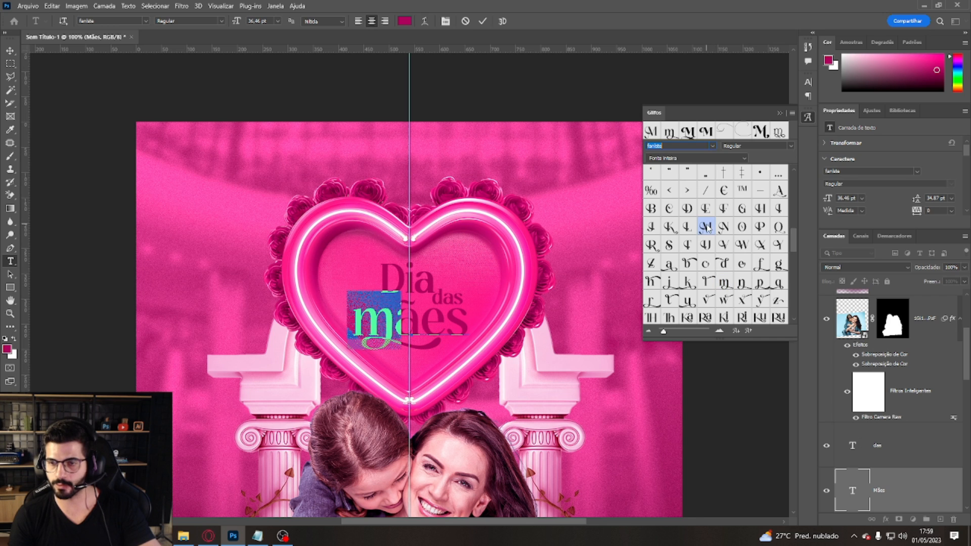
key("ctrl+Return")
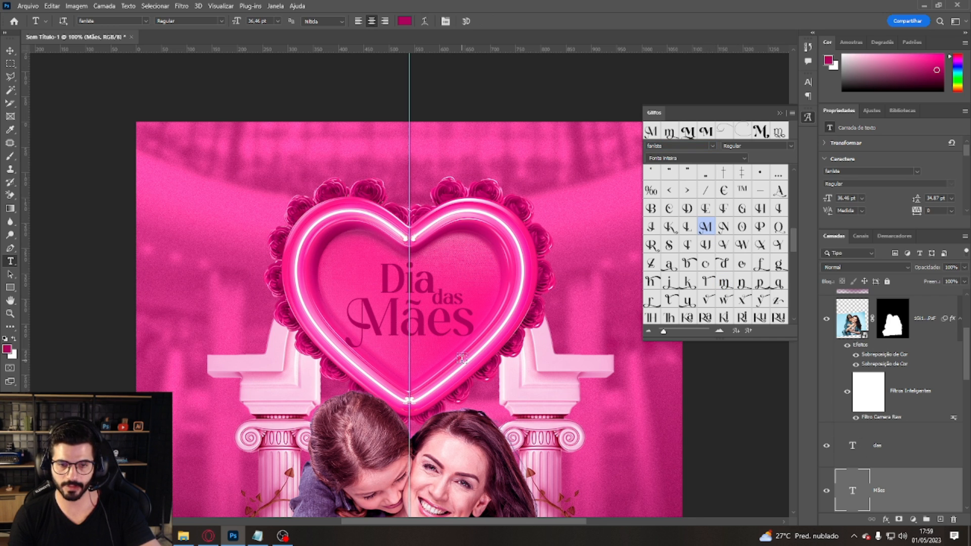
Step: Scale the "Mães" text down to about 94% and reposition it centred on the vertical guide
key("ctrl+t")
left_click_drag(472, 346, 455, 333)
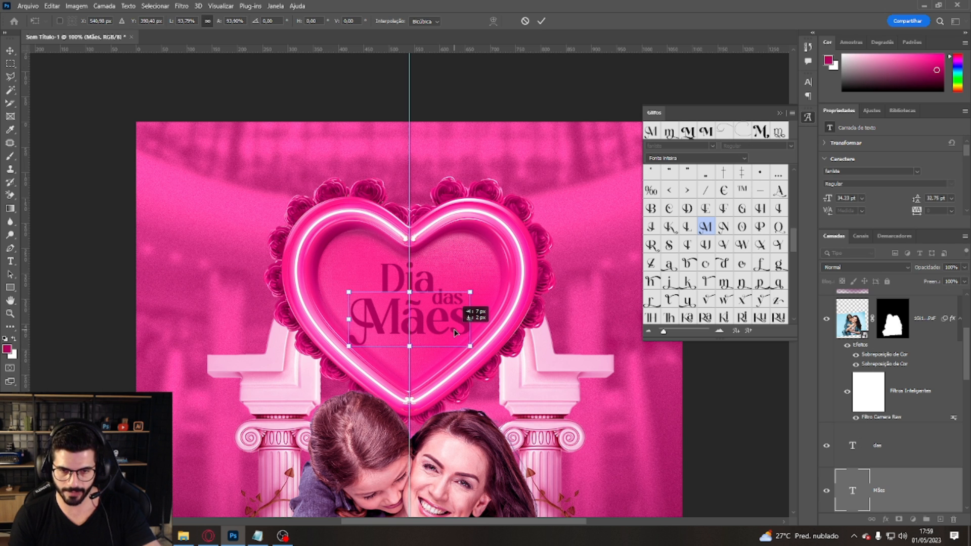
key("Return")
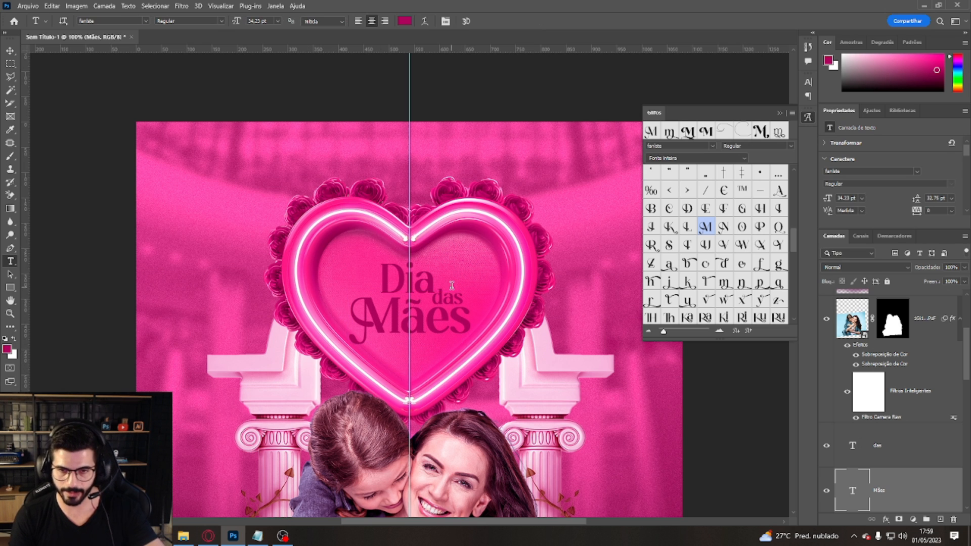
Step: Replace the "D" of "Dia" with the decorative swash capital glyph and shift the word slightly left, clear of "das"
left_click_drag(402, 279, 380, 277)
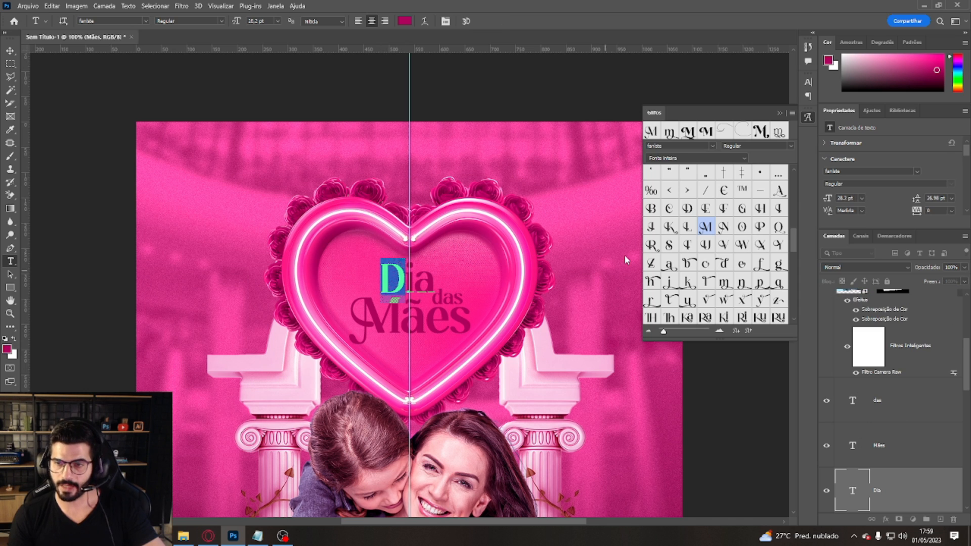
double_click(687, 208)
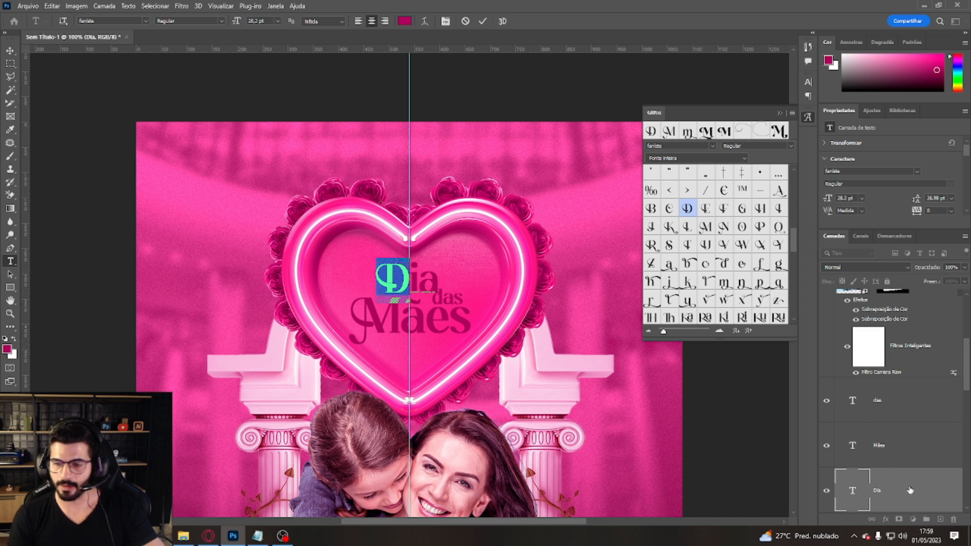
key("ctrl+Return")
left_click_drag(463, 293, 454, 292)
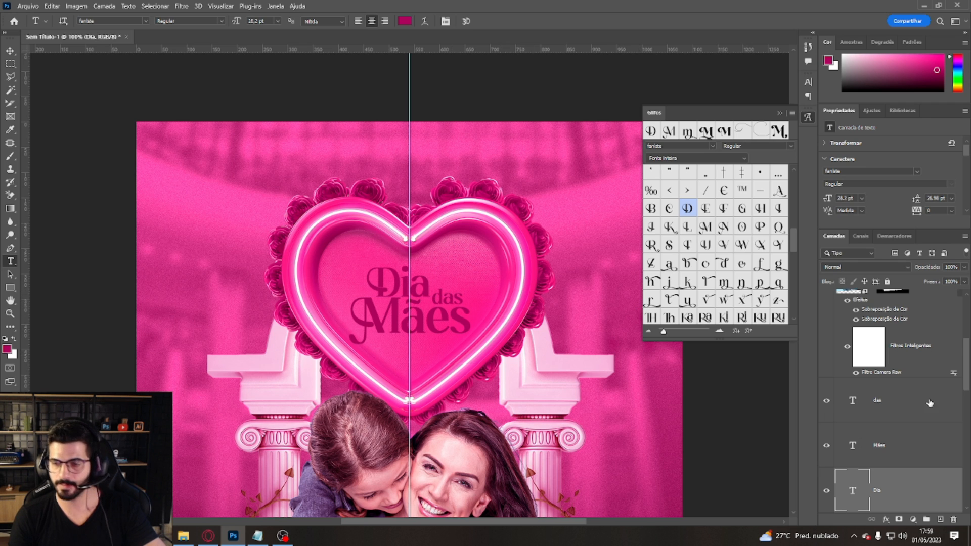
left_click(898, 418)
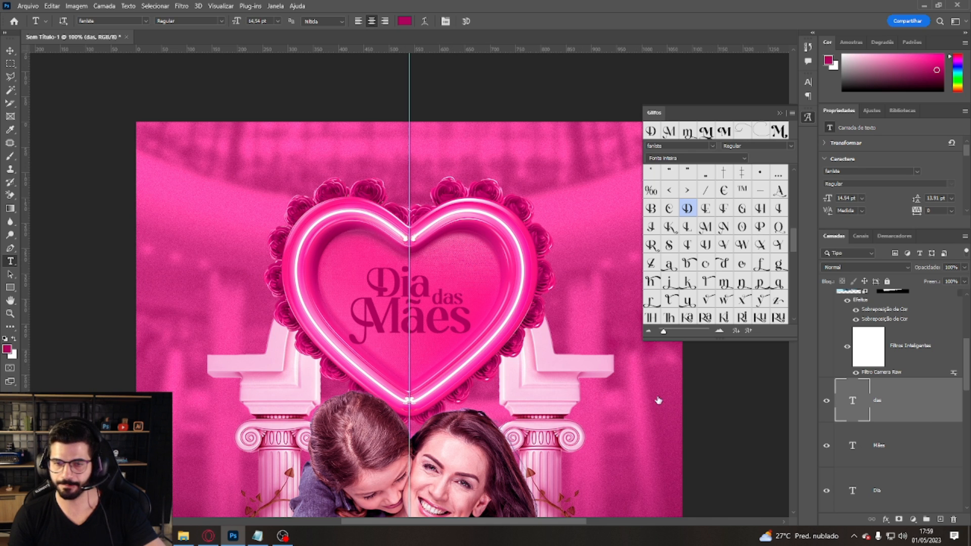
scroll(741, 281, "up", 4)
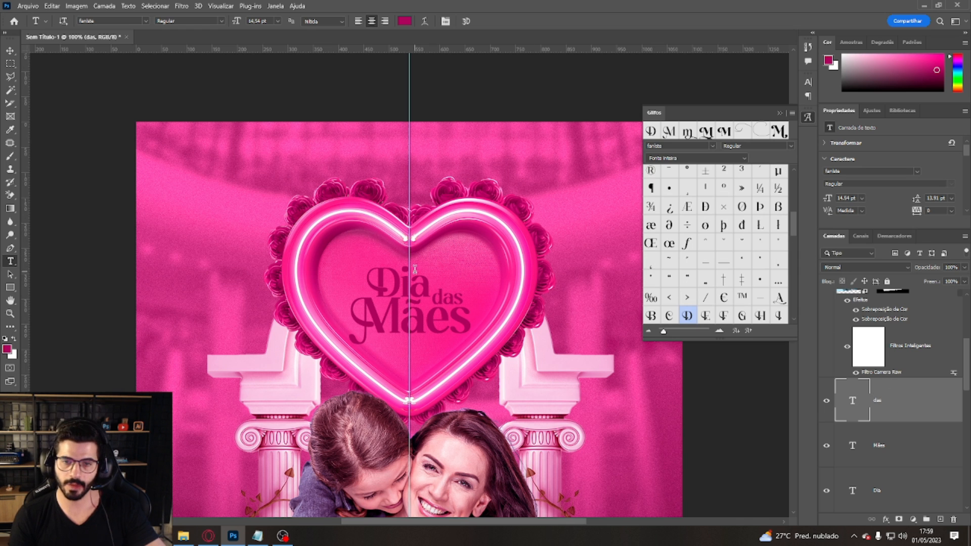
Step: Recolour "Dia" with the light pink f7dbec based on the column's tone, and copy the colour's hex code
double_click(416, 277)
left_click(405, 21)
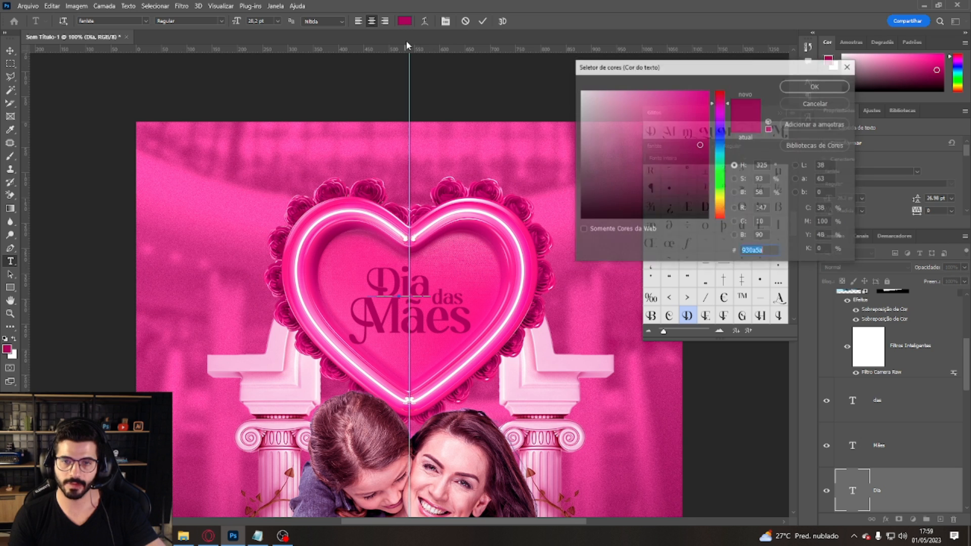
type("ffffff")
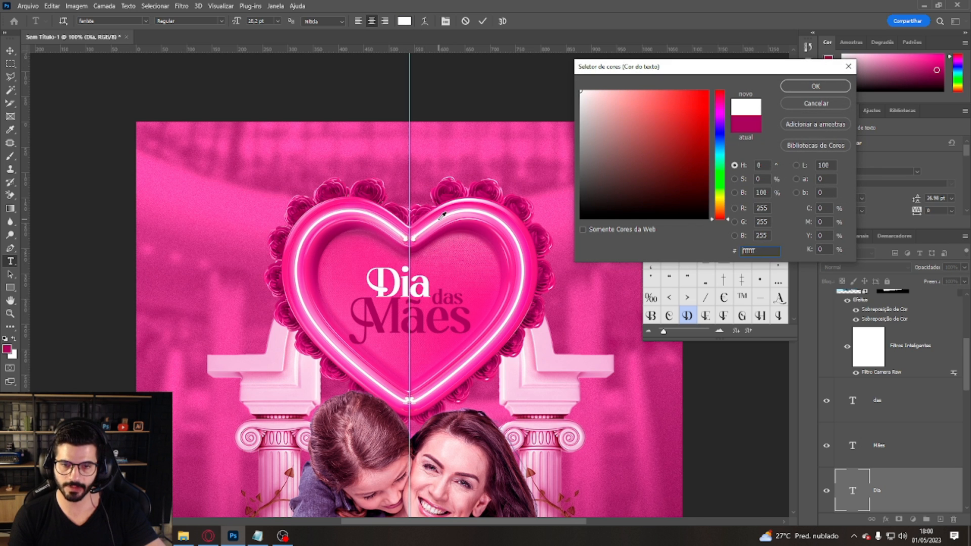
left_click(551, 350)
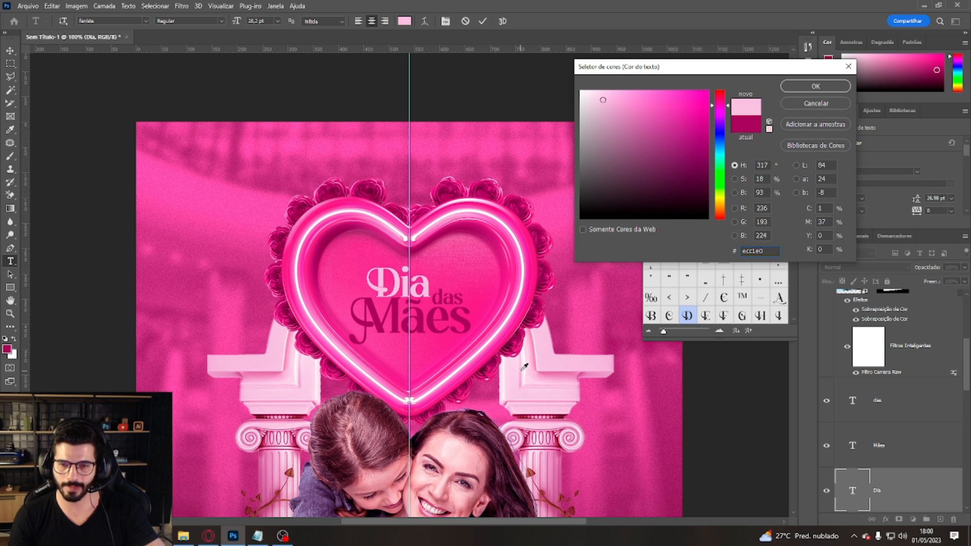
left_click(526, 364)
left_click_drag(581, 92, 570, 82)
left_click(527, 363)
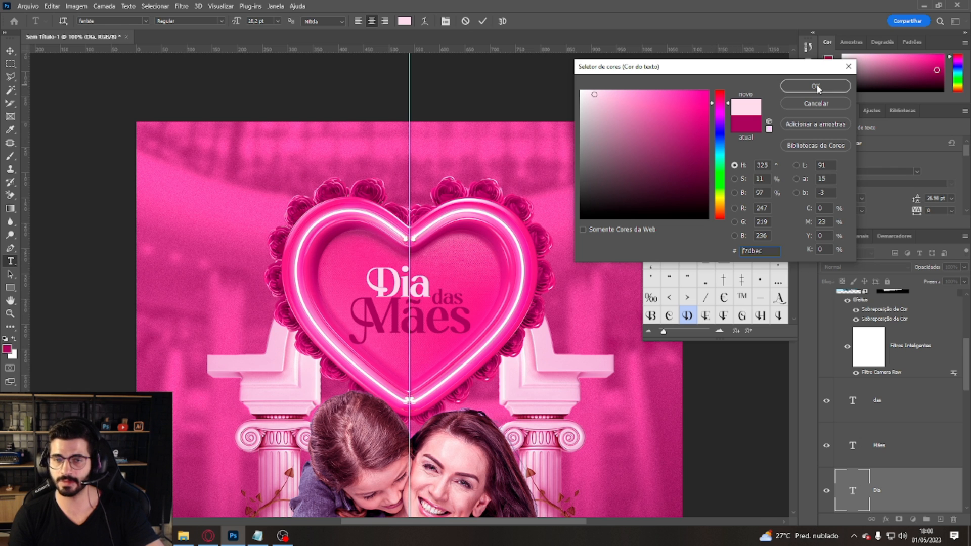
key("ctrl+a")
key("ctrl+c")
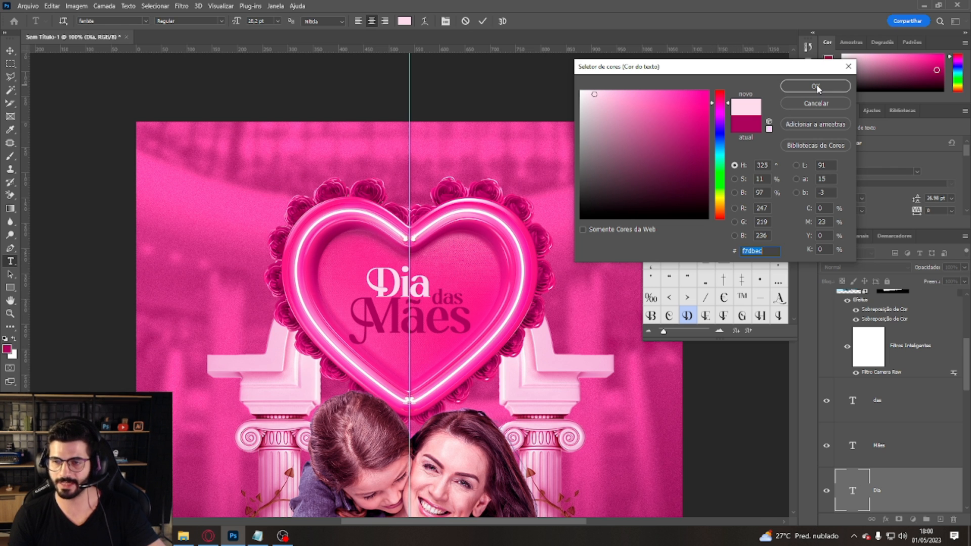
left_click(817, 87)
left_click(906, 480)
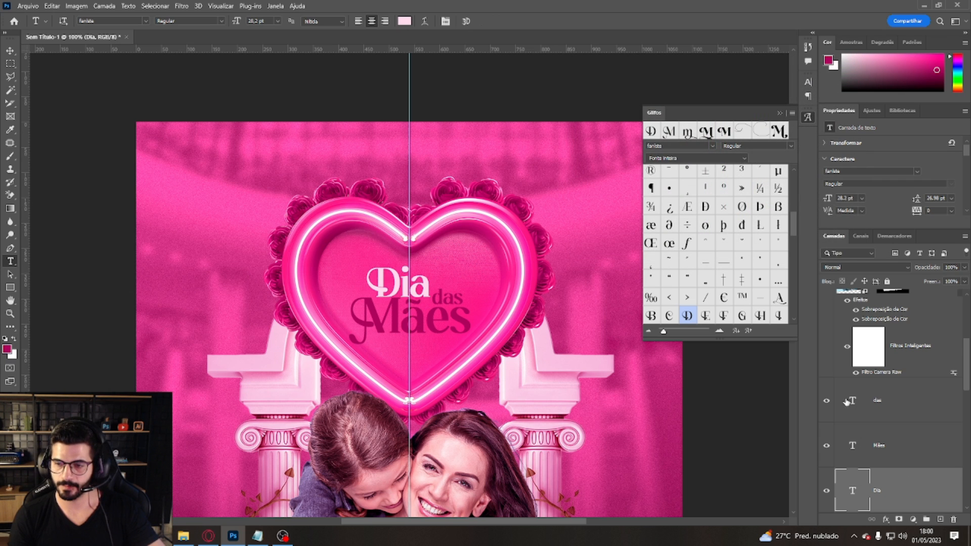
Step: Apply the copied light pink f7dbec to the whole word "Mães"
double_click(852, 401)
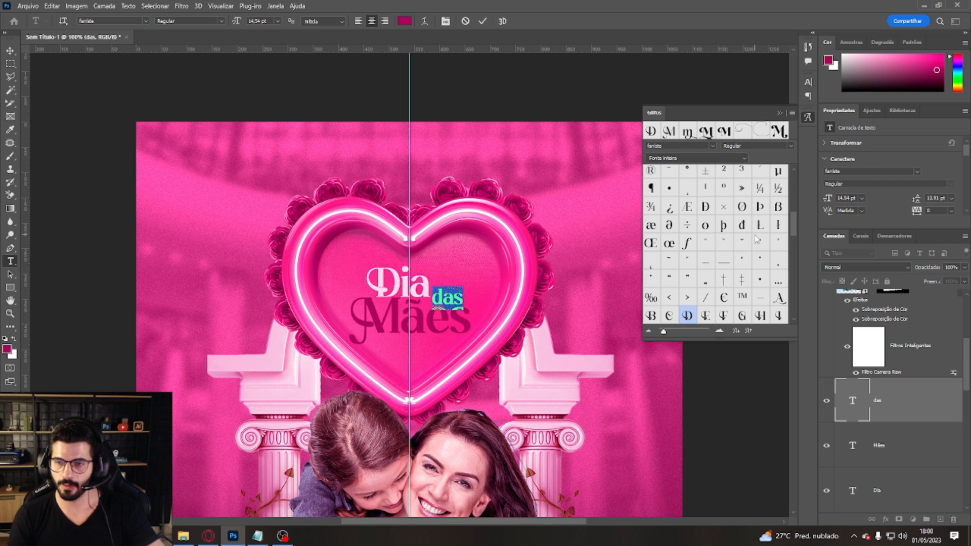
double_click(855, 446)
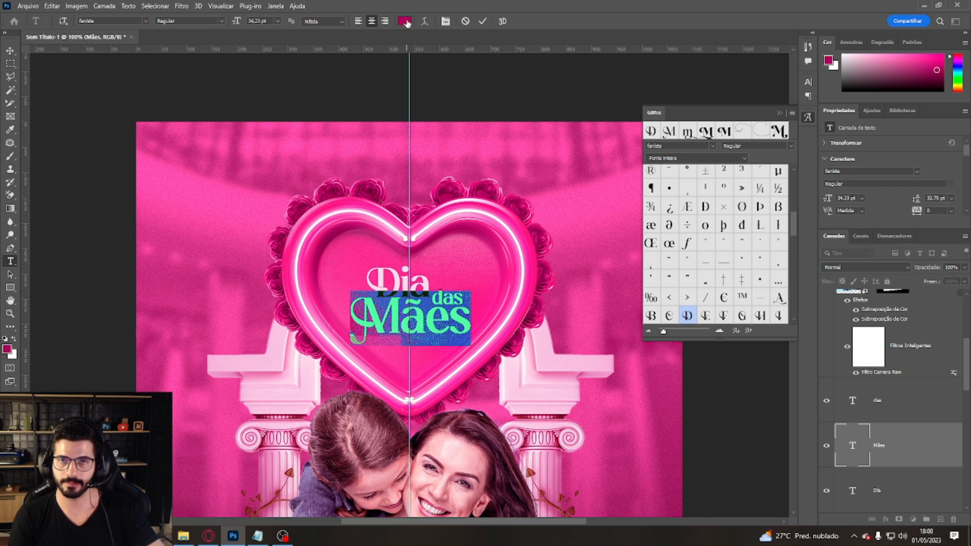
left_click(404, 21)
key("ctrl+v")
left_click(809, 87)
left_click(901, 445)
Step: Recolour the word "das" with the dark pink 880754 sampled from the roses around the heart
double_click(853, 402)
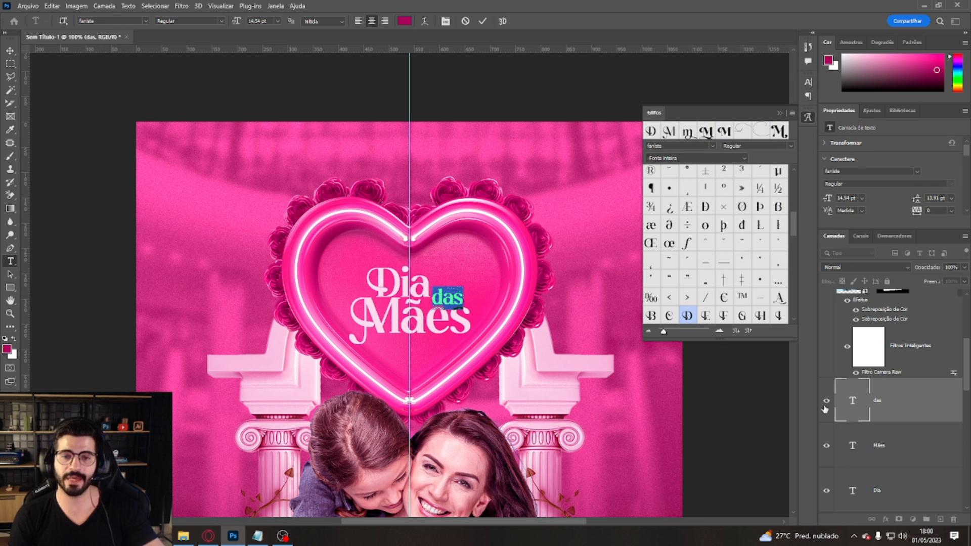
left_click(403, 21)
left_click(243, 209)
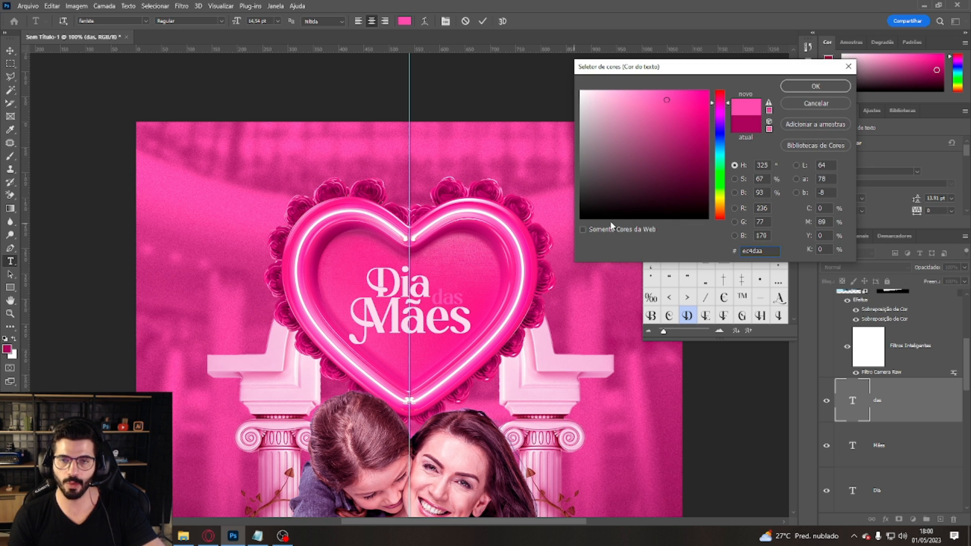
left_click(536, 191)
left_click(508, 198)
left_click(514, 204)
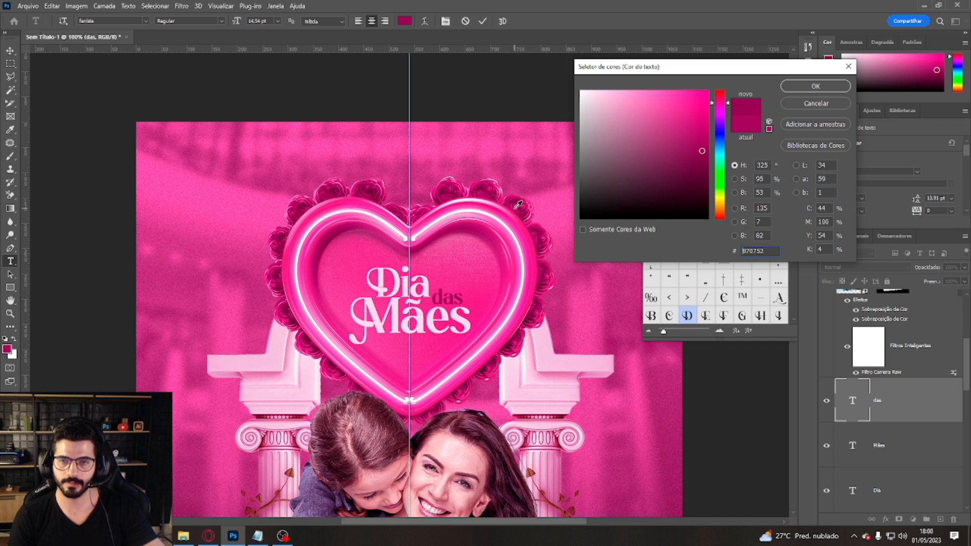
mouse_move(698, 147)
left_mouse_down()
mouse_move(702, 119)
mouse_move(707, 137)
left_mouse_up()
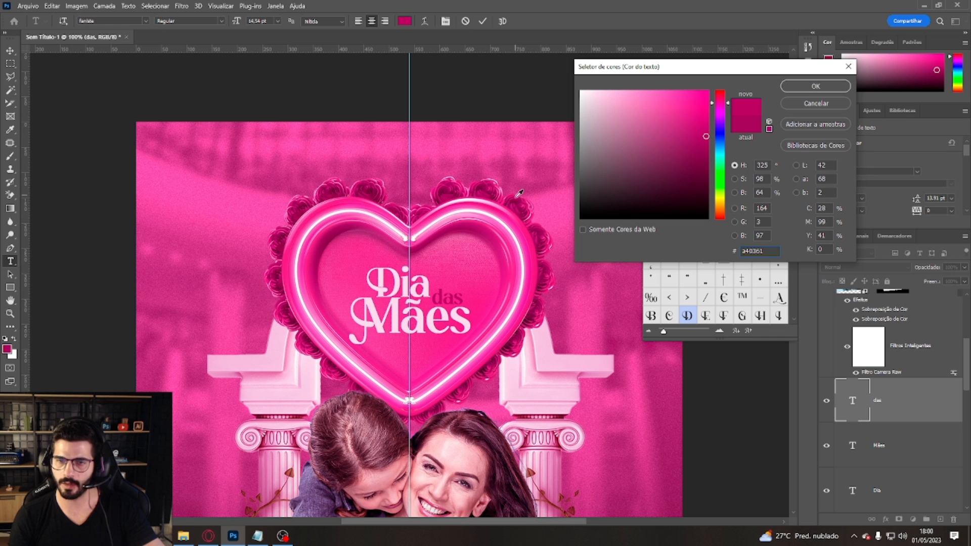
left_click(520, 213)
left_click(525, 207)
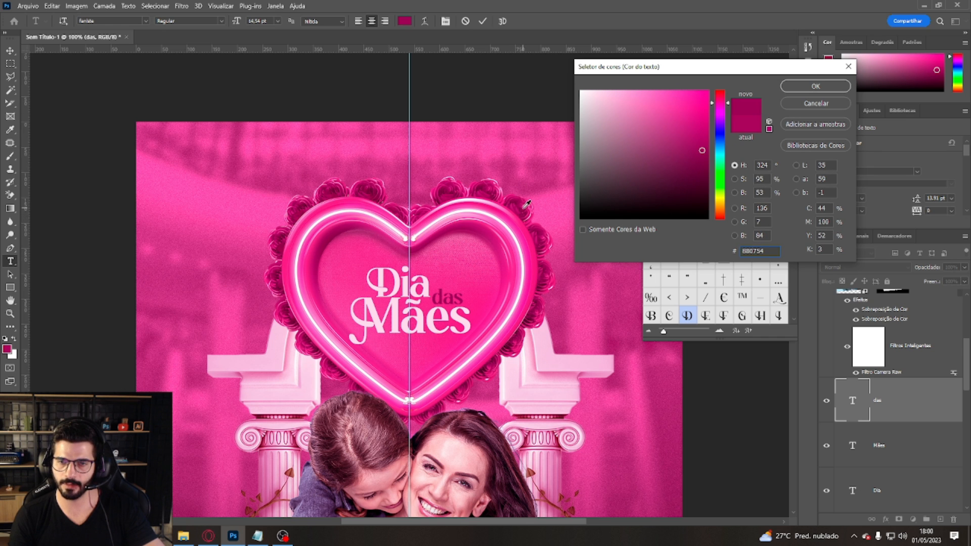
left_click(816, 86)
Step: Select the "das", "Mães" and "Dia" text layers together and collapse the glyph list
scroll(919, 445, "down", 2)
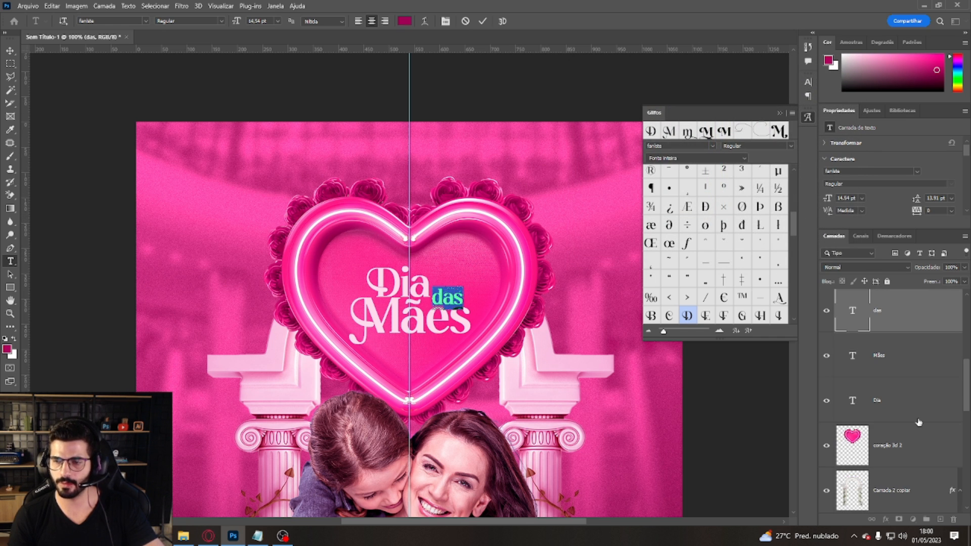
left_click(918, 408, "shift")
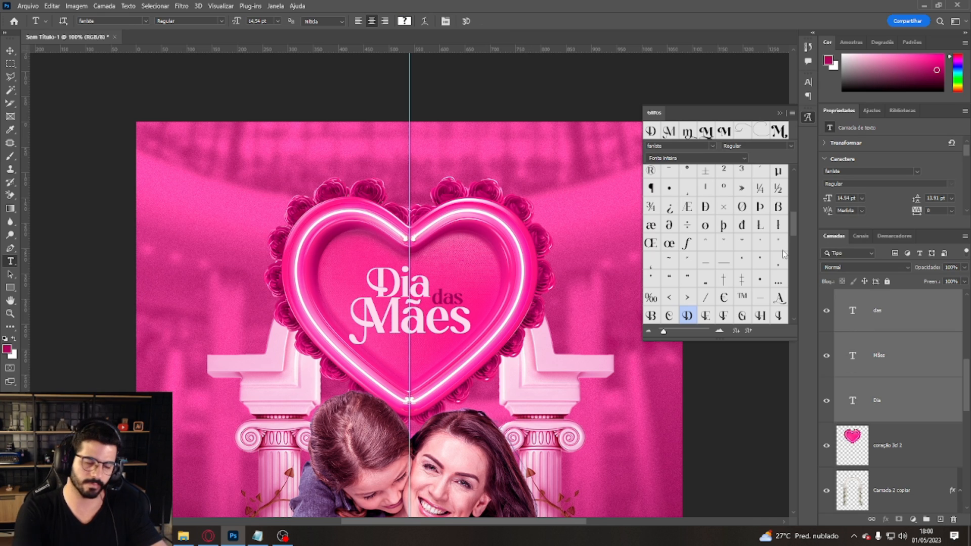
key("ctrl+minus")
key("ctrl+minus")
key("ctrl+plus")
key("ctrl+plus")
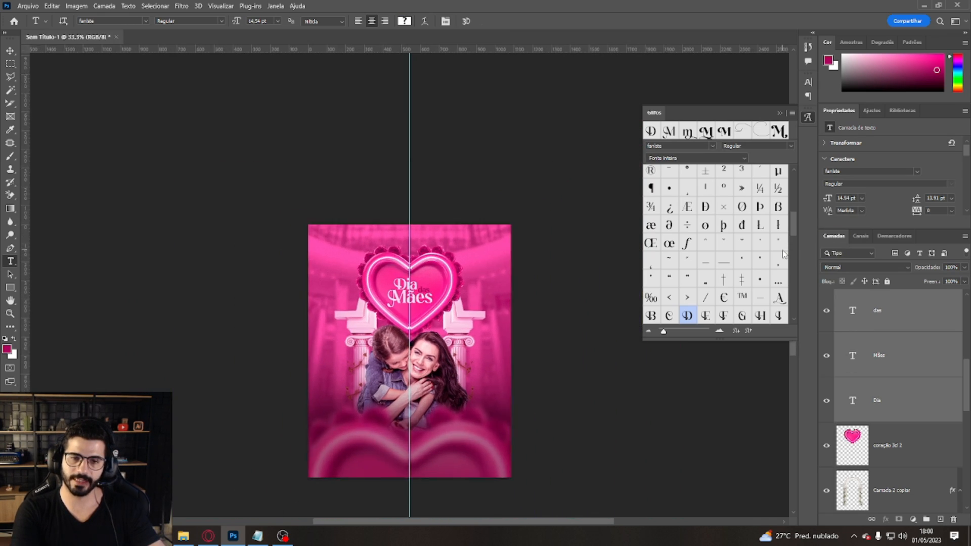
key("ctrl+plus")
key("ctrl+plus")
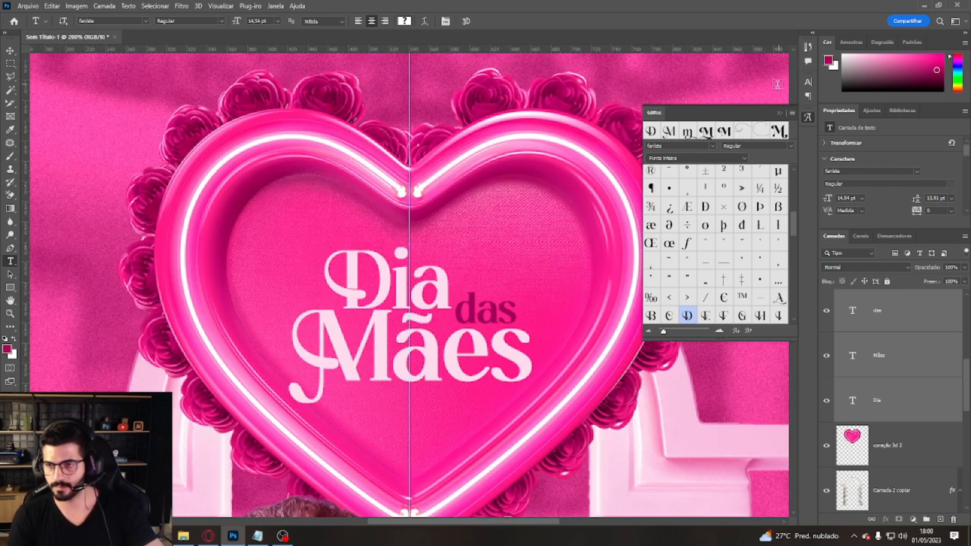
left_click(779, 114)
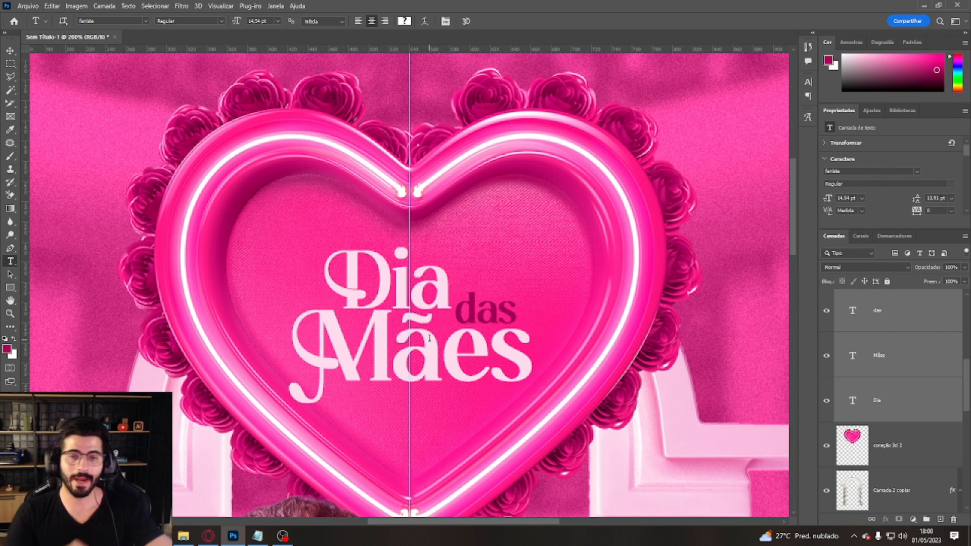
Step: Duplicate the 3D heart, stack the copy above the text layers, and shrink and tilt it into place just above "das"
left_click(904, 442)
key("ctrl+j")
mouse_move(890, 450)
left_mouse_down()
mouse_move(890, 253)
mouse_move(900, 294)
mouse_move(885, 448)
left_mouse_up()
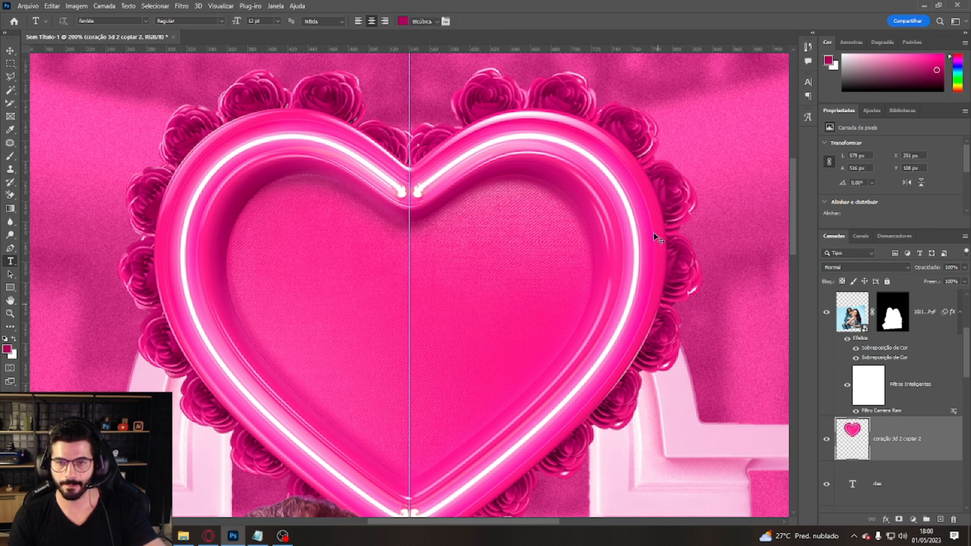
key("ctrl+t")
left_click_drag(702, 68, 507, 243)
key("Return")
key("t")
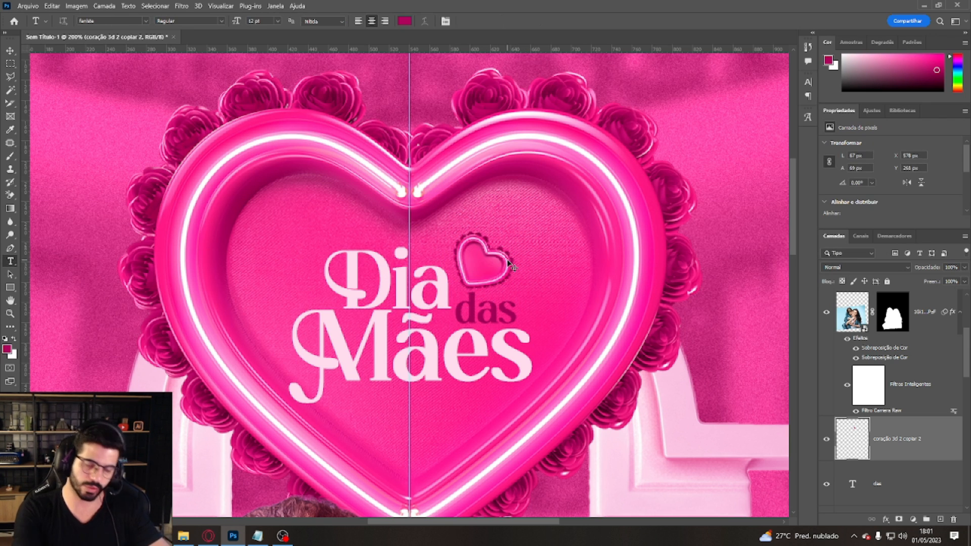
Step: Nudge the small heart, then duplicate it and shrink the copy to under half size at its lower-right edge, above "das"
key("ctrl+minus")
key("ctrl+minus")
key("ctrl+plus")
key("ctrl+plus")
key("ctrl+plus")
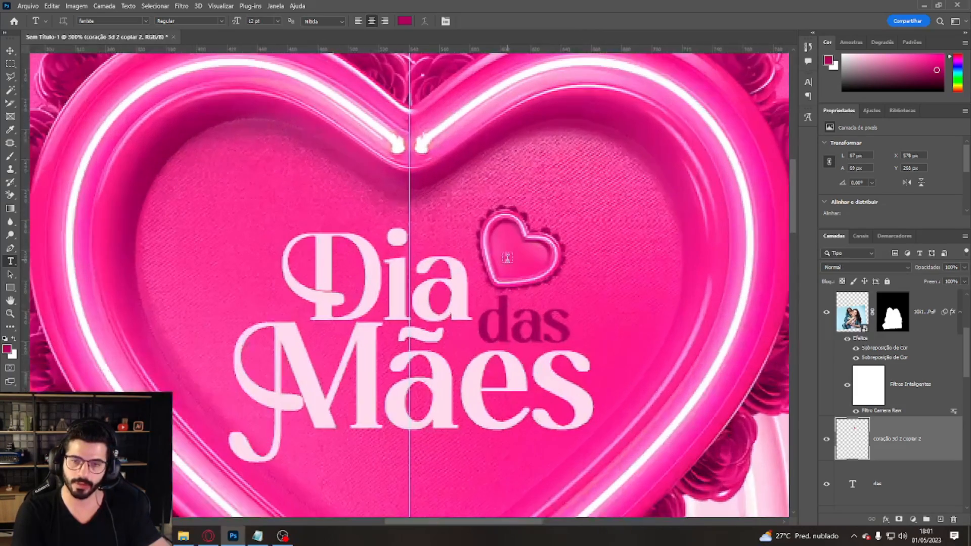
left_click_drag(507, 258, 505, 253)
key("ctrl+j")
key("ctrl+t")
left_click_drag(554, 200, 548, 286)
key("Return")
key("t")
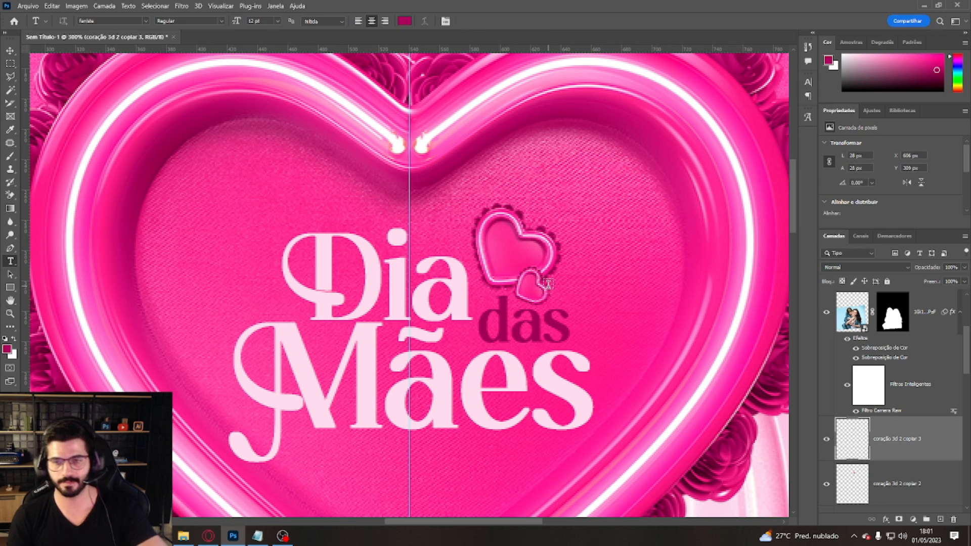
Step: Group the "das", "Mães" and "Dia" text layers and toggle the group's visibility to check its contents
scroll(551, 291, "down", 1)
scroll(550, 291, "down", 5)
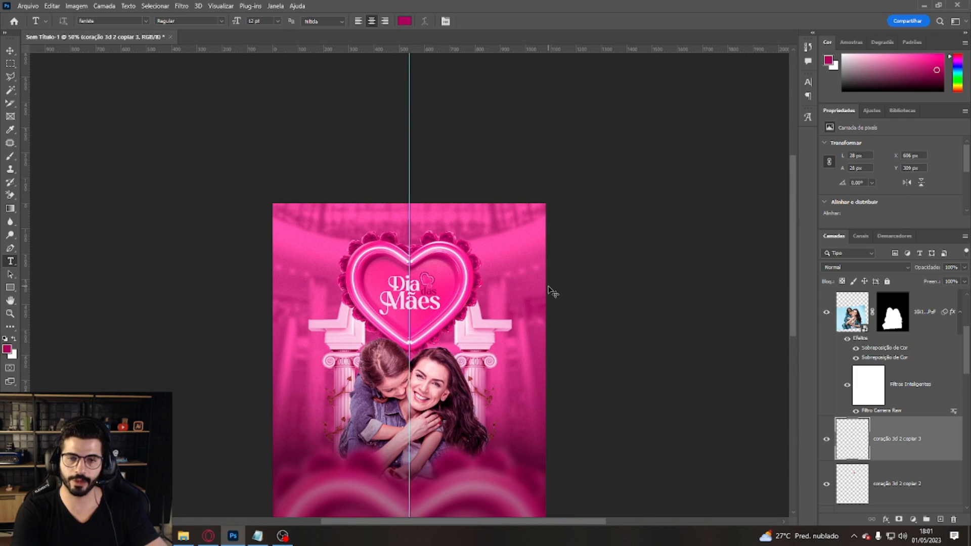
scroll(551, 291, "down", 1)
scroll(550, 288, "up", 4)
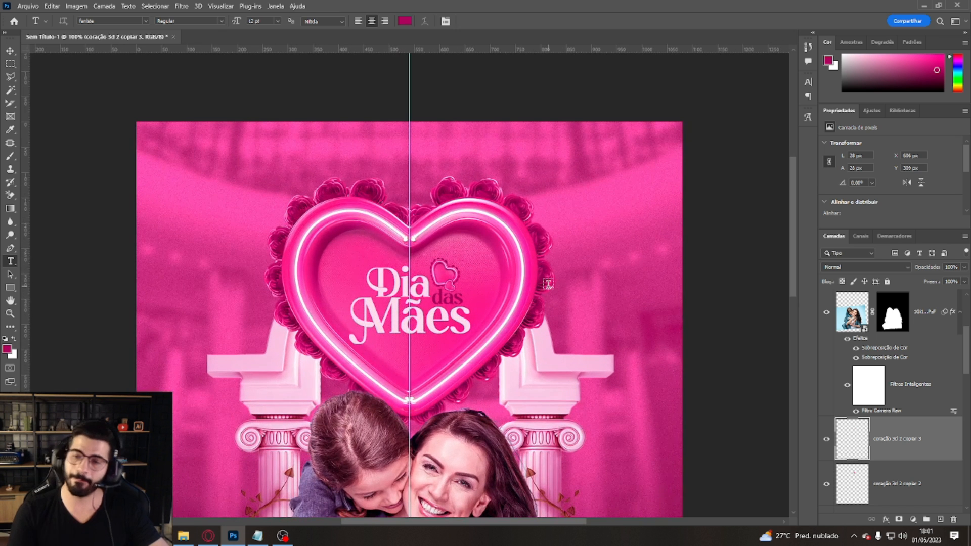
scroll(946, 410, "down", 3)
left_click(887, 394)
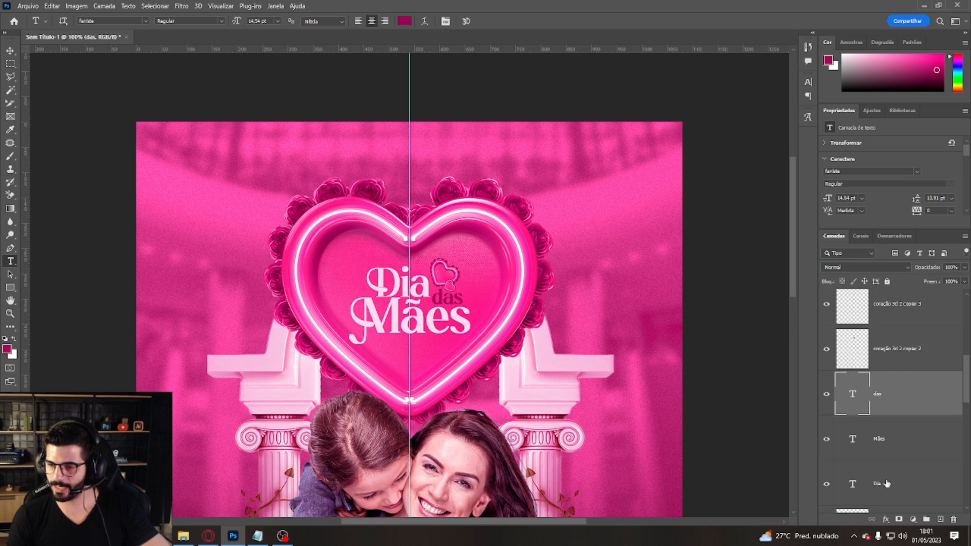
left_click(889, 489, "shift")
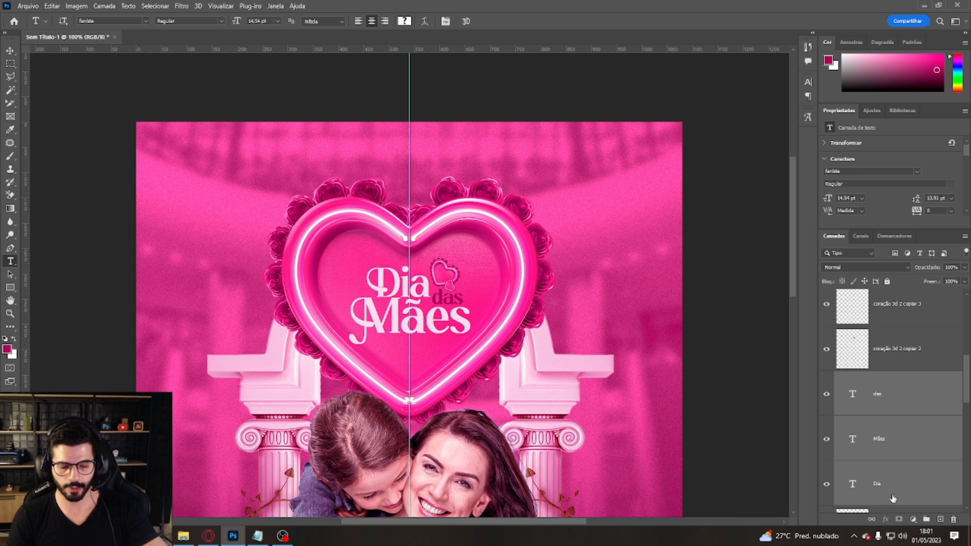
key("ctrl+g")
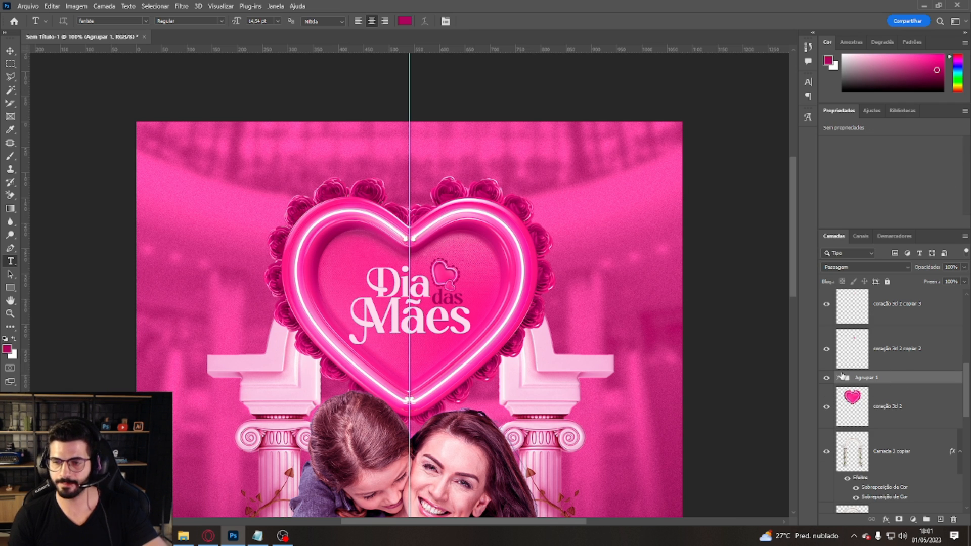
left_click(826, 378)
left_click(827, 378)
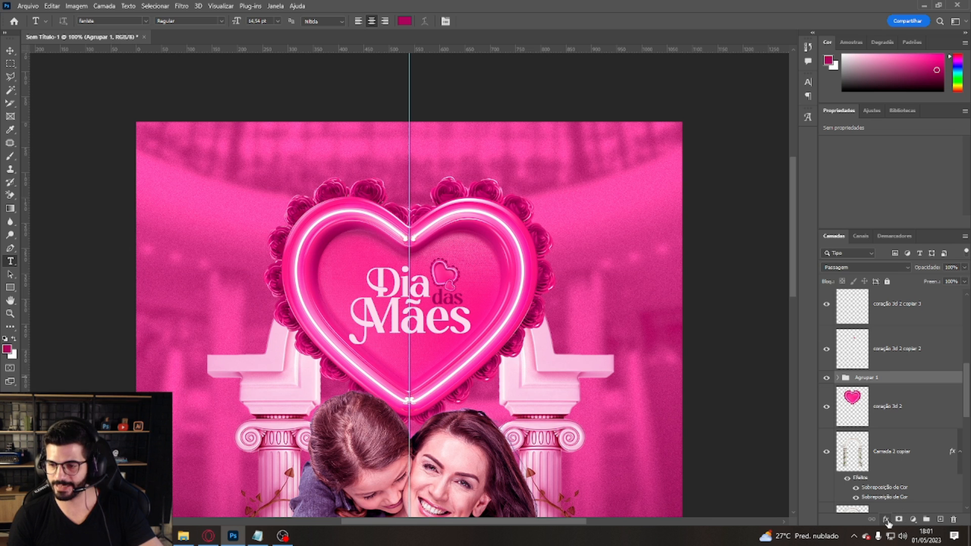
Step: Open the text group's blending options and split the underlying layer's black Blend If slider to 0 / 134
left_click(886, 521)
left_click(917, 424)
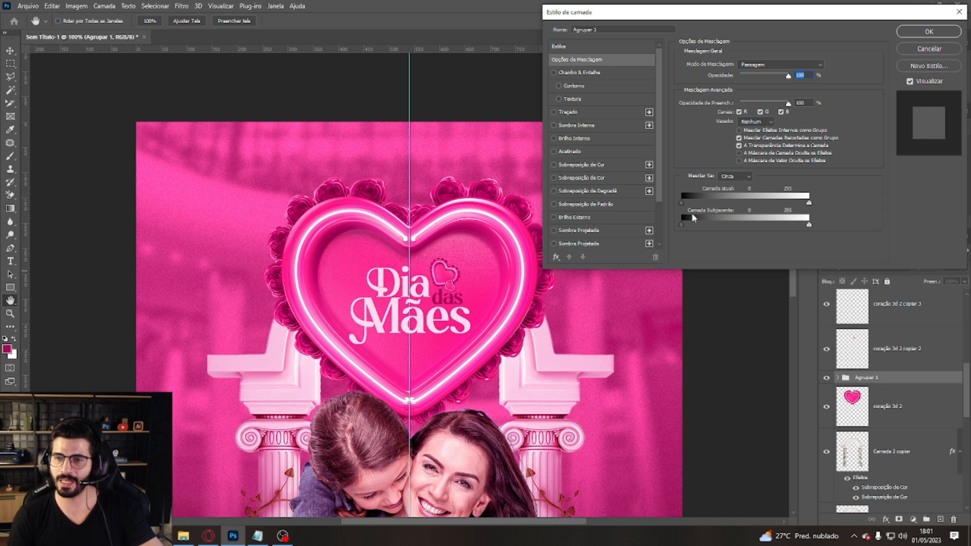
left_click_drag(692, 226, 757, 224)
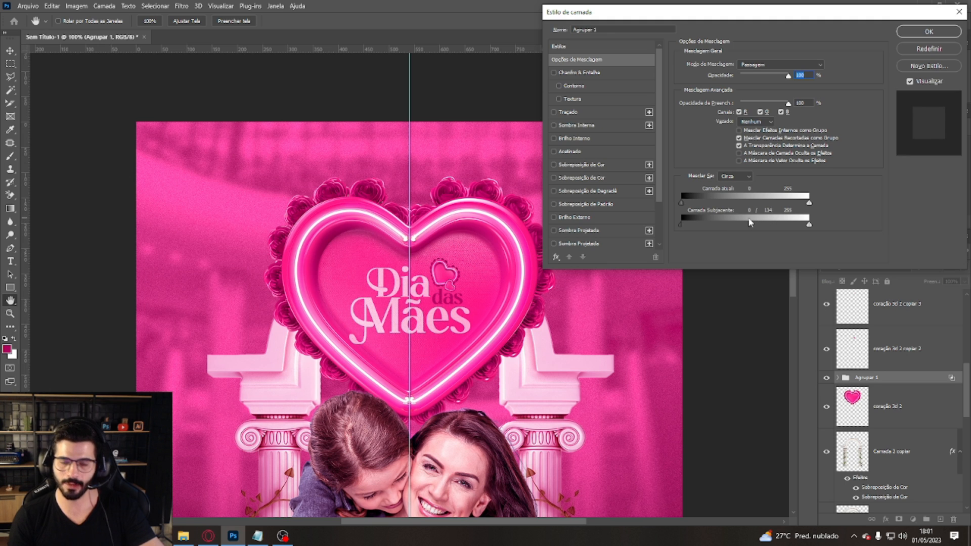
key("ctrl+plus")
key("ctrl+plus")
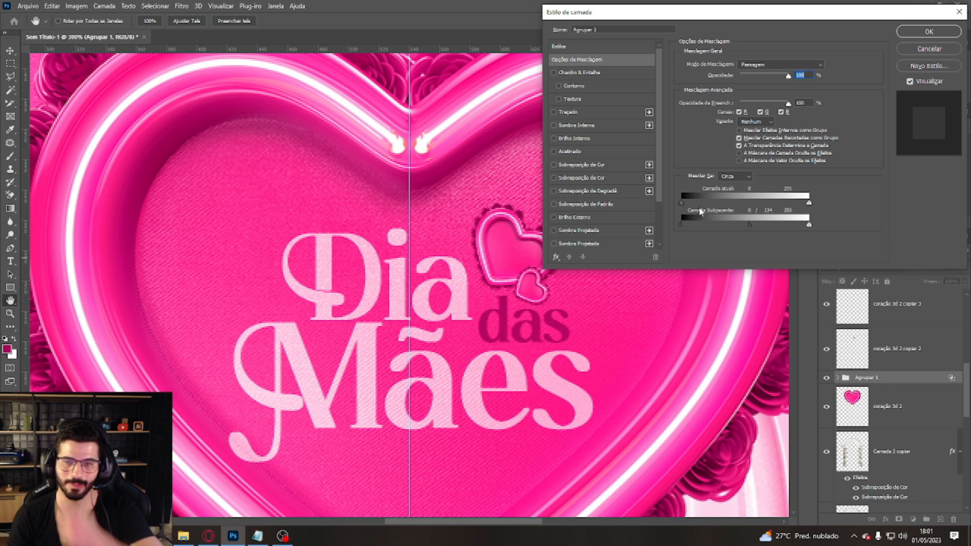
Step: Try the underlying layer's black Blend If slider unsplit at 114, then return it to 0
left_click_drag(750, 224, 676, 225)
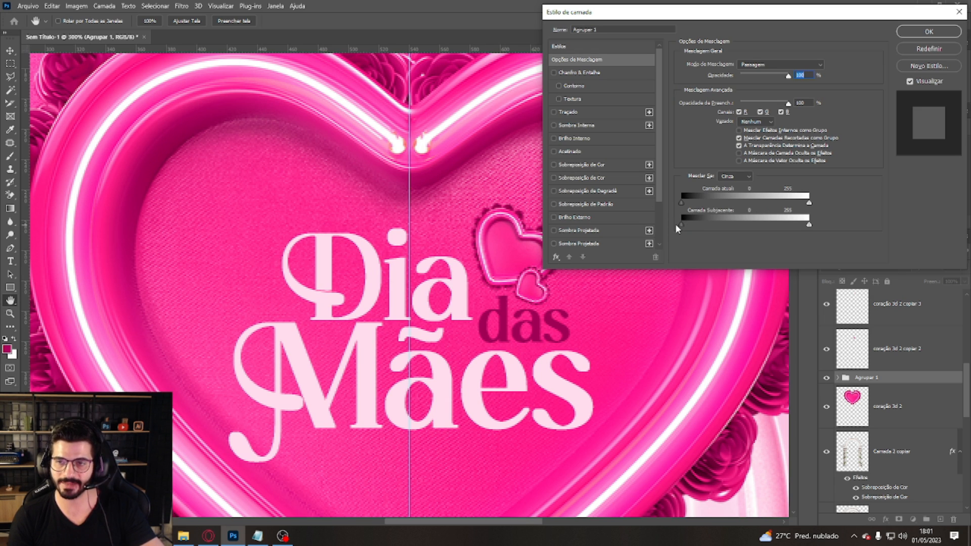
left_click_drag(683, 226, 739, 226)
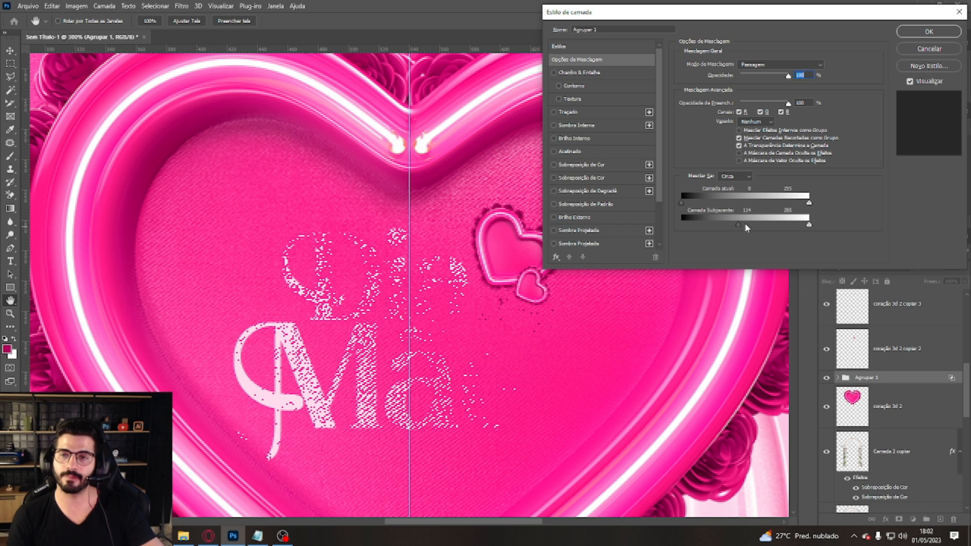
left_click_drag(742, 225, 670, 224)
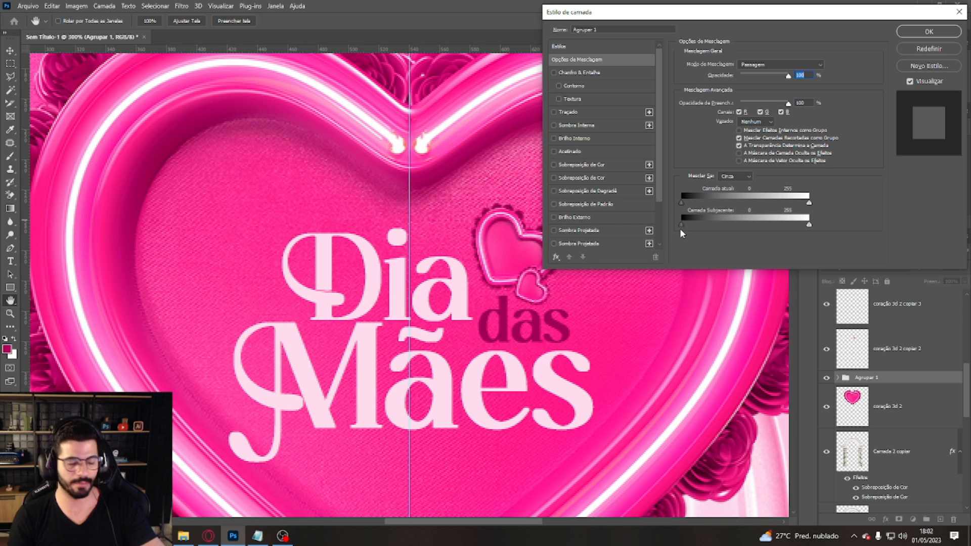
Step: Split the text group's underlying-layer black Blend If slider to 0 / 135 and apply the layer style
left_click_drag(682, 225, 747, 227)
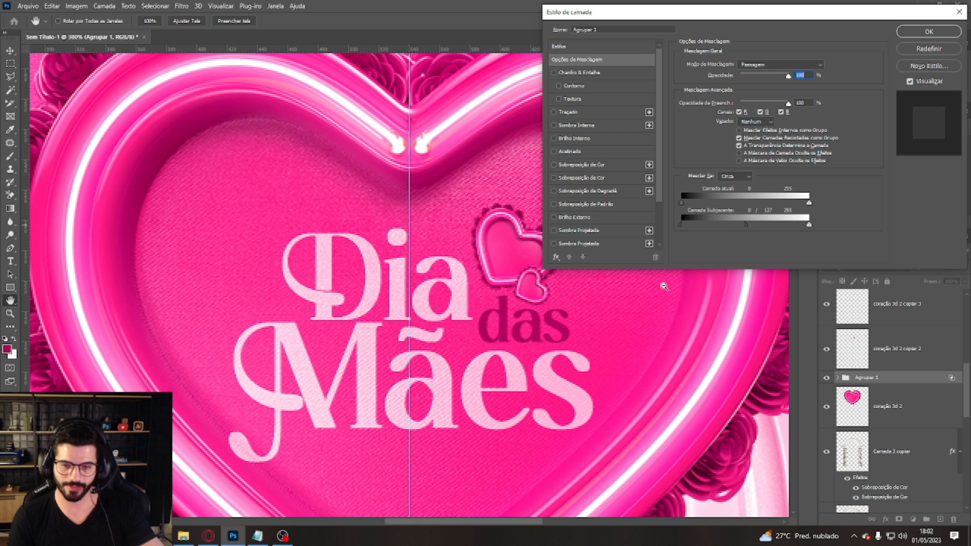
mouse_move(749, 226)
left_mouse_down()
mouse_move(825, 228)
mouse_move(752, 222)
left_mouse_up()
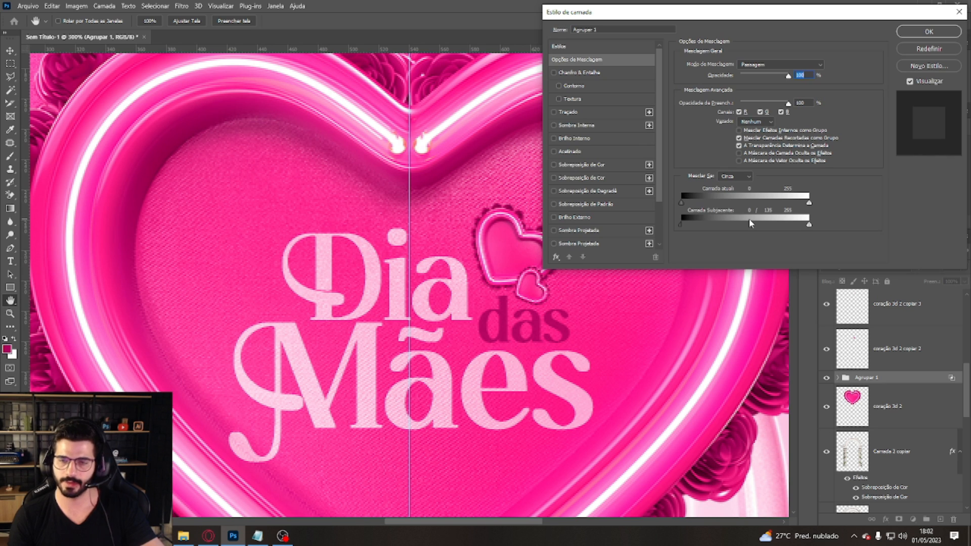
left_click(930, 31)
Step: Move the title group and the two small hearts together slightly upward inside the big heart
left_click_drag(482, 326, 481, 310)
key("ctrl+minus")
key("ctrl+minus")
key("ctrl+minus")
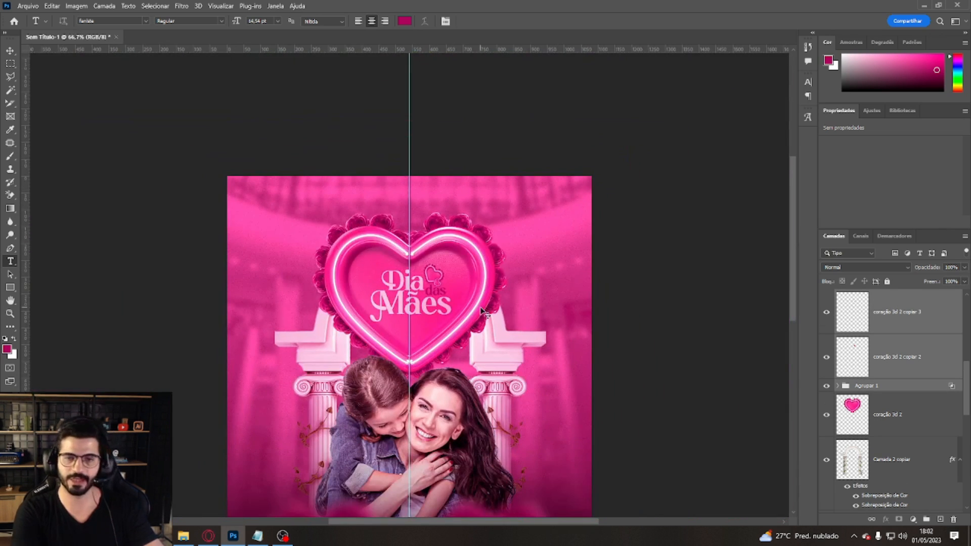
key("ctrl+plus")
key("ctrl+plus")
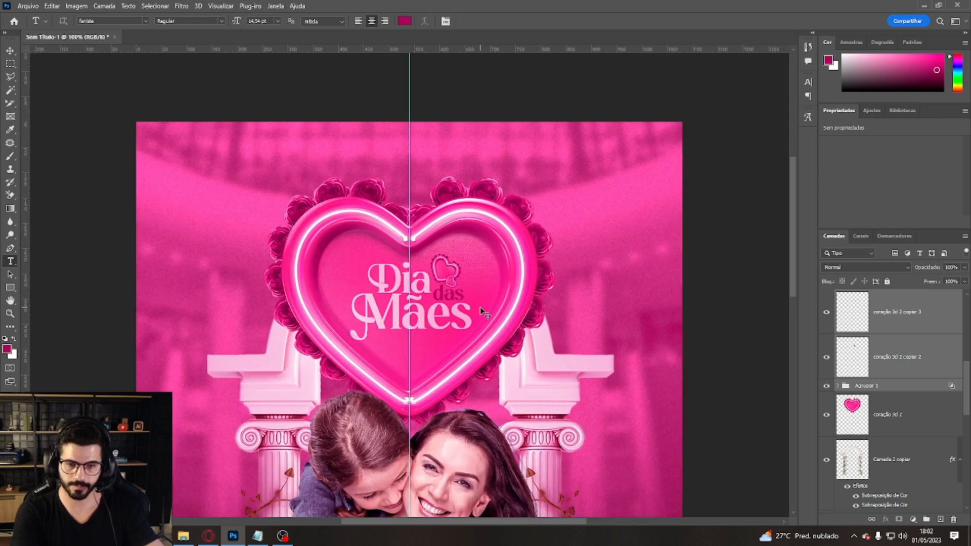
scroll(435, 298, "down", 3)
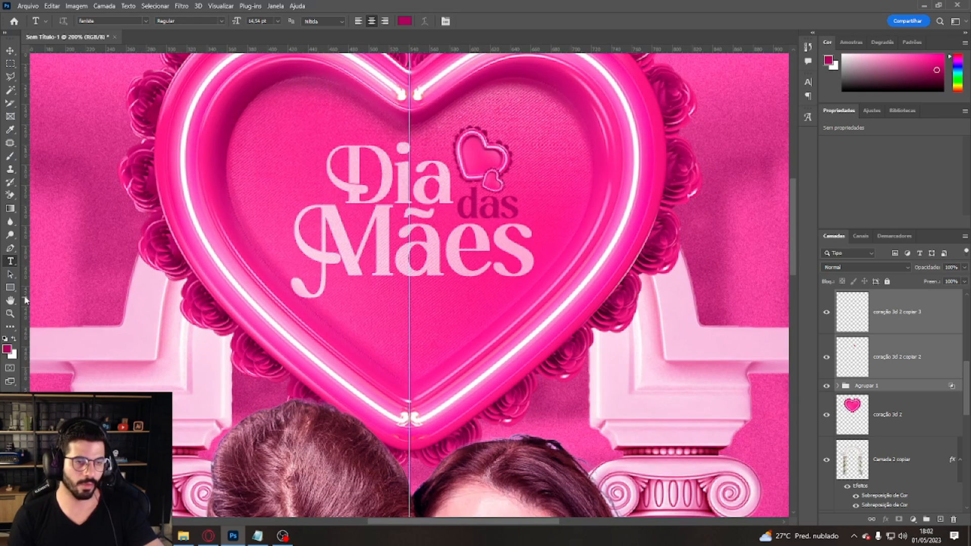
right_click(9, 287)
left_click(37, 300)
right_click(12, 289)
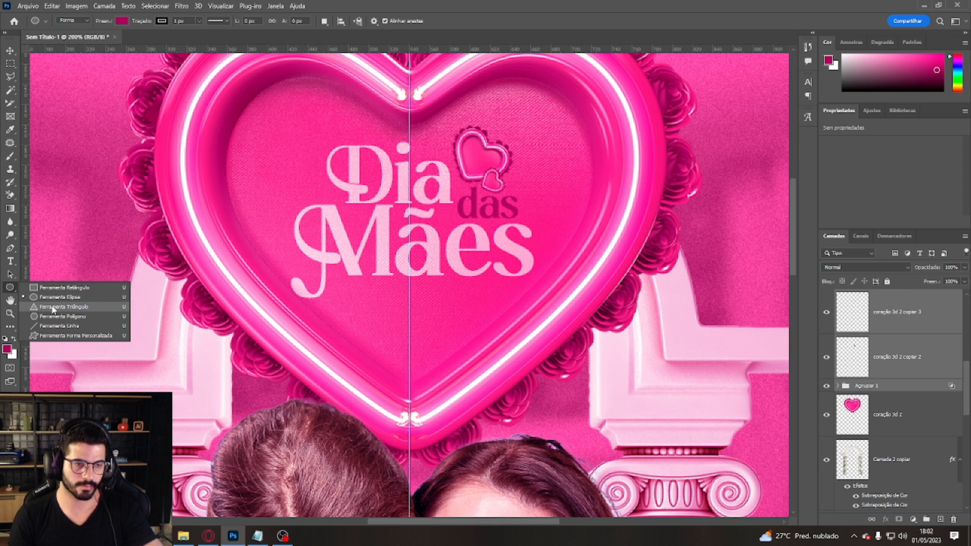
Step: Add a text layer reading "14 de maio" and place it just below the word "Mães" in the big heart
left_click(11, 262)
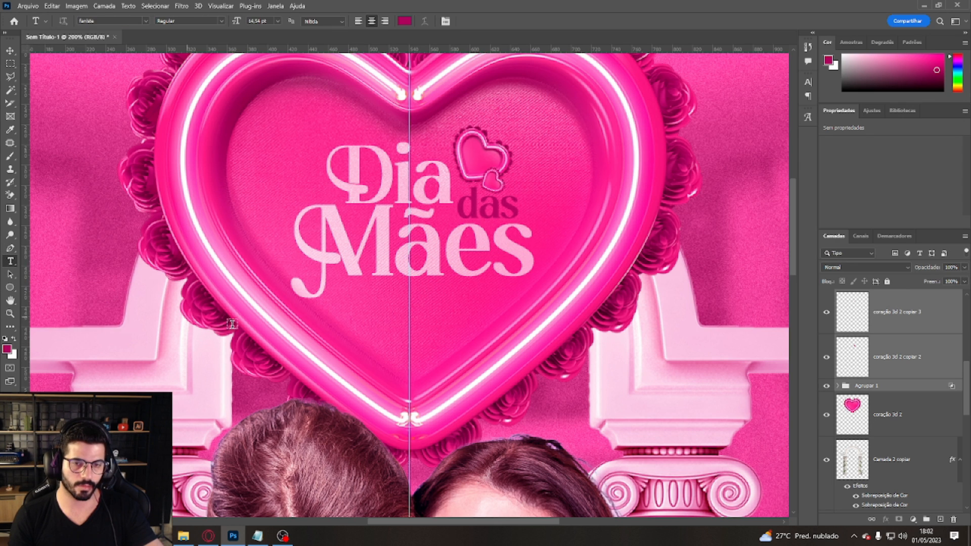
left_click(386, 319)
type("14 de meio")
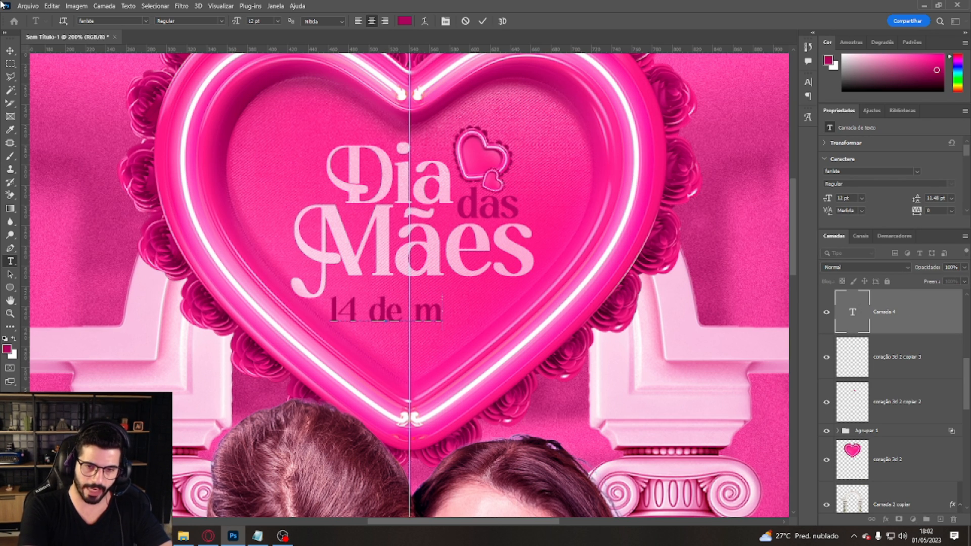
key("BackSpace")
key("BackSpace")
key("BackSpace")
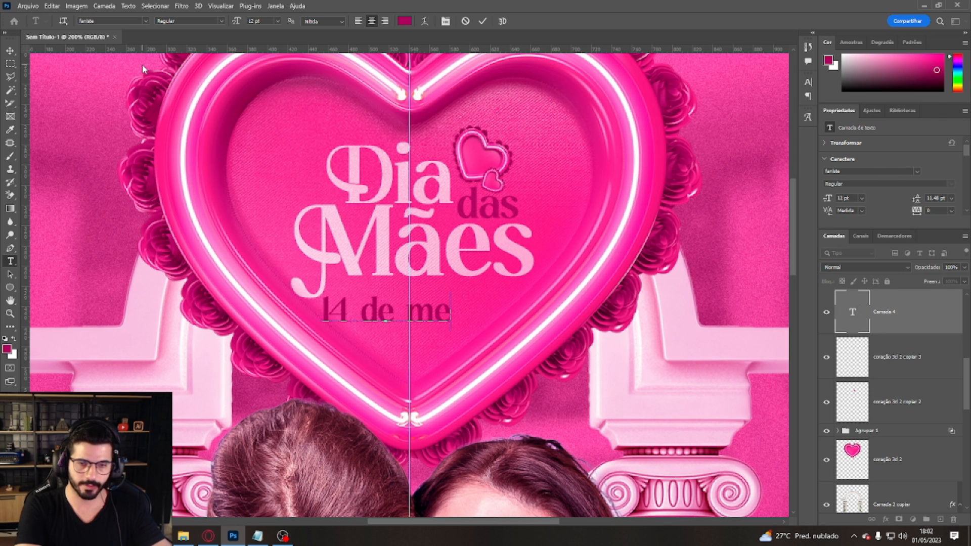
type("aio")
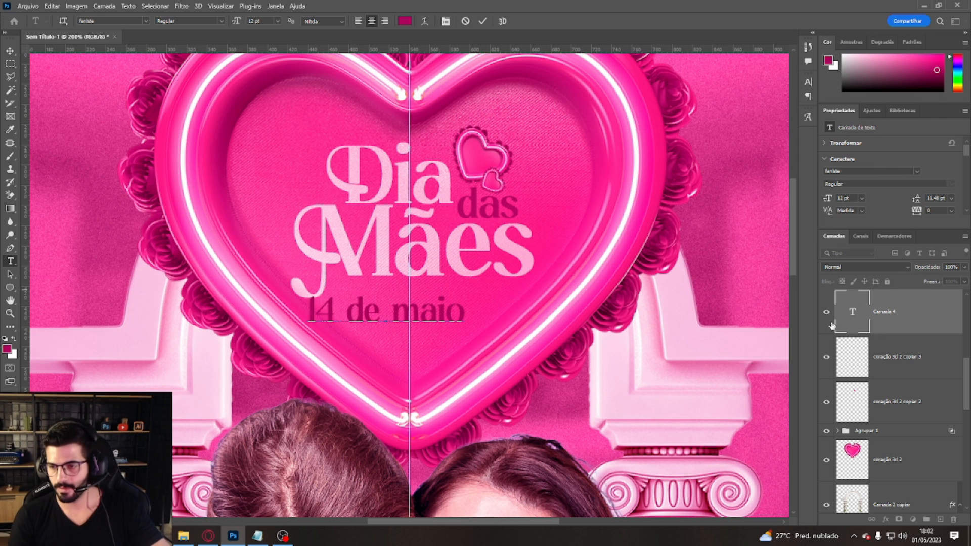
left_click(917, 324)
left_click_drag(460, 304, 481, 289)
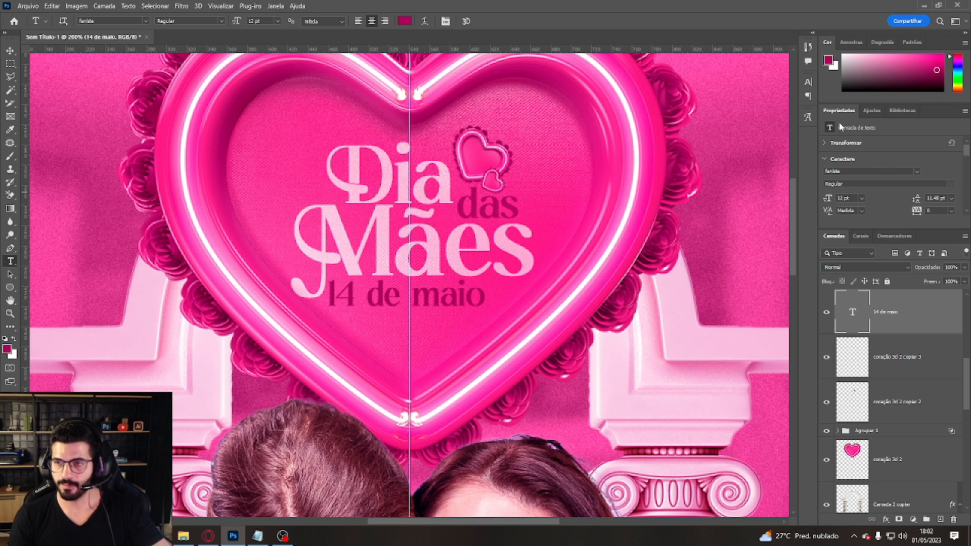
Step: Set the date text in all caps, scale it down and centre it on the vertical guide beneath the title
left_click(809, 82)
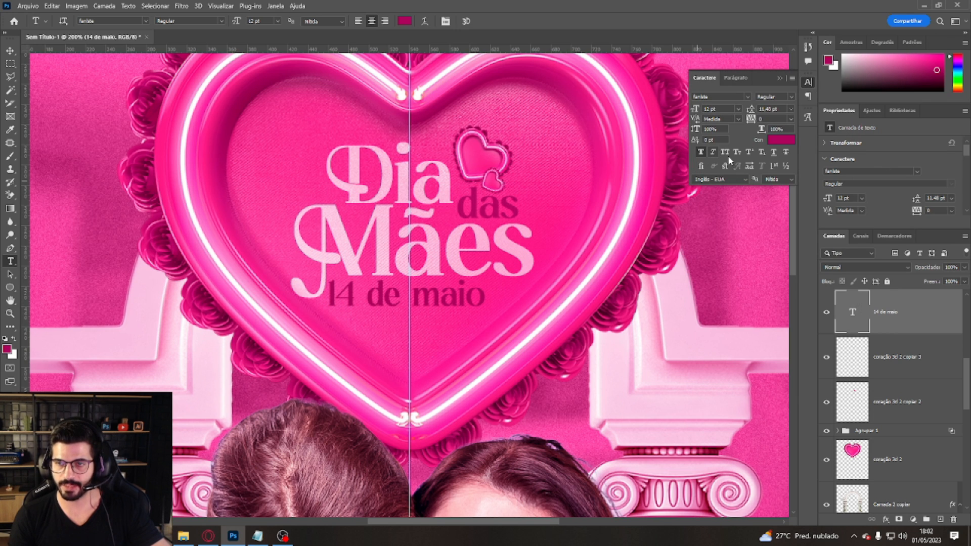
key("ctrl+shift+k")
key("ctrl+t")
left_click_drag(489, 314, 453, 293)
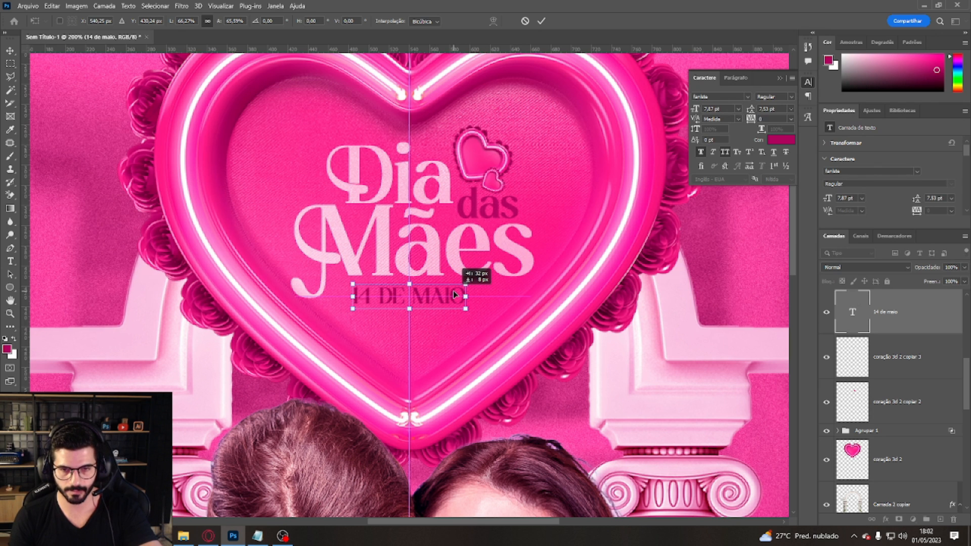
key("Return")
Step: Draw a rounded rectangle of about 122 × 24 px over the date text and centre it on the vertical guide
right_click(10, 288)
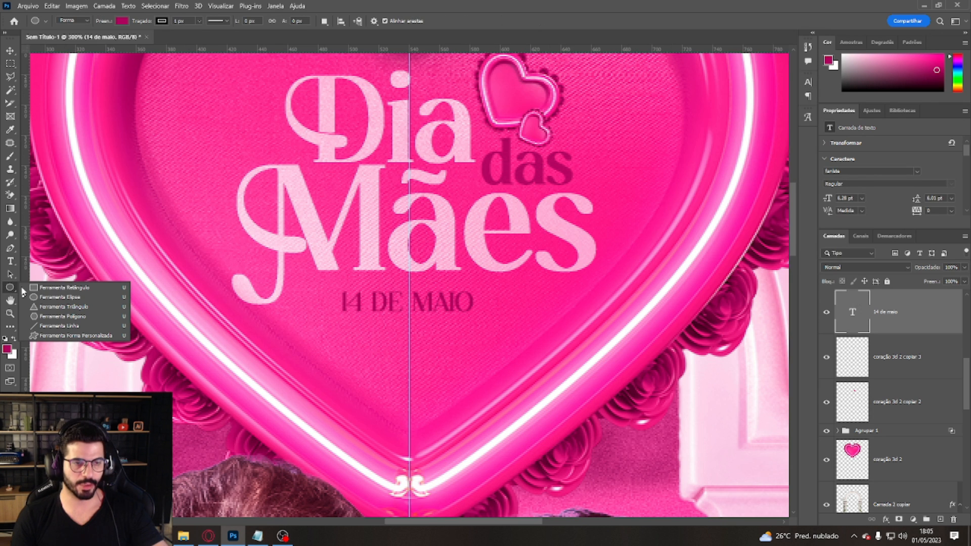
left_click(52, 288)
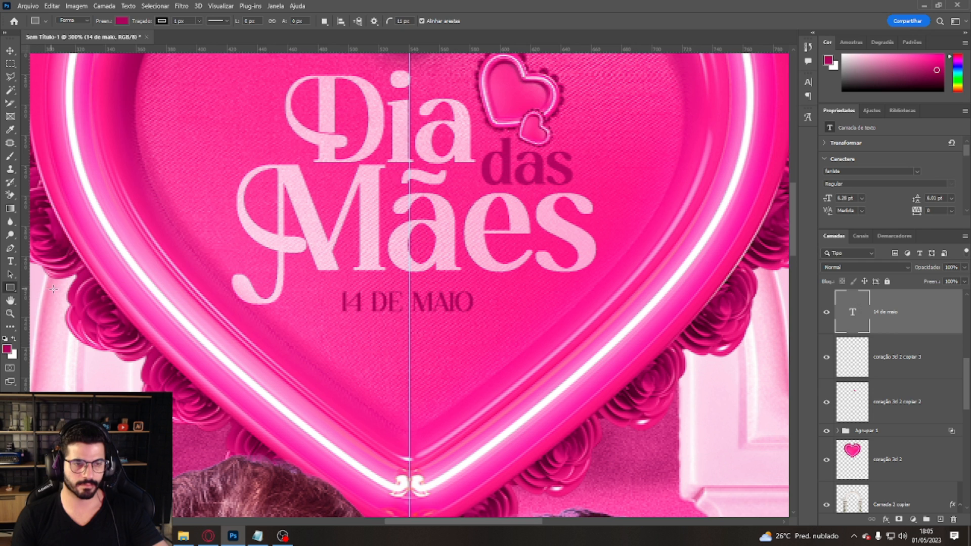
left_click_drag(324, 282, 510, 319)
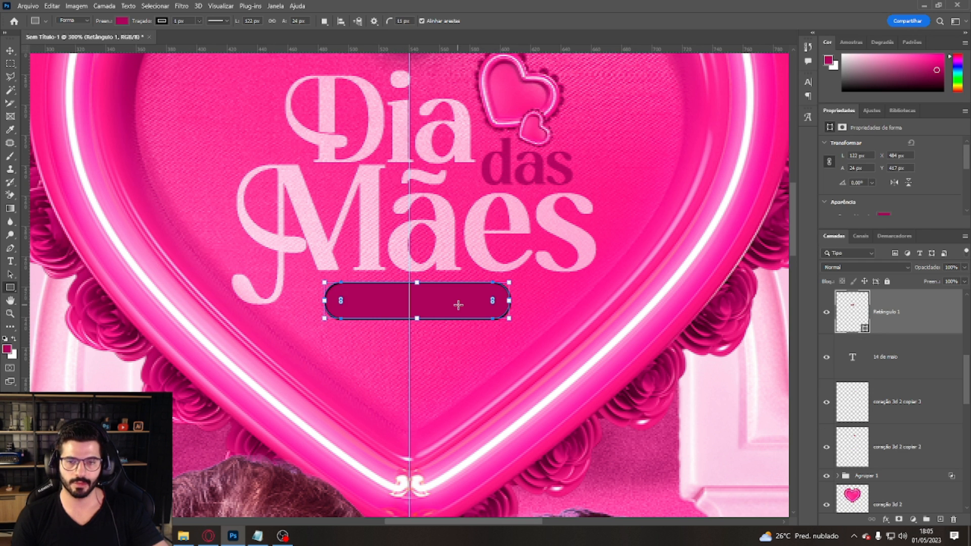
key("ctrl+t")
key("Escape")
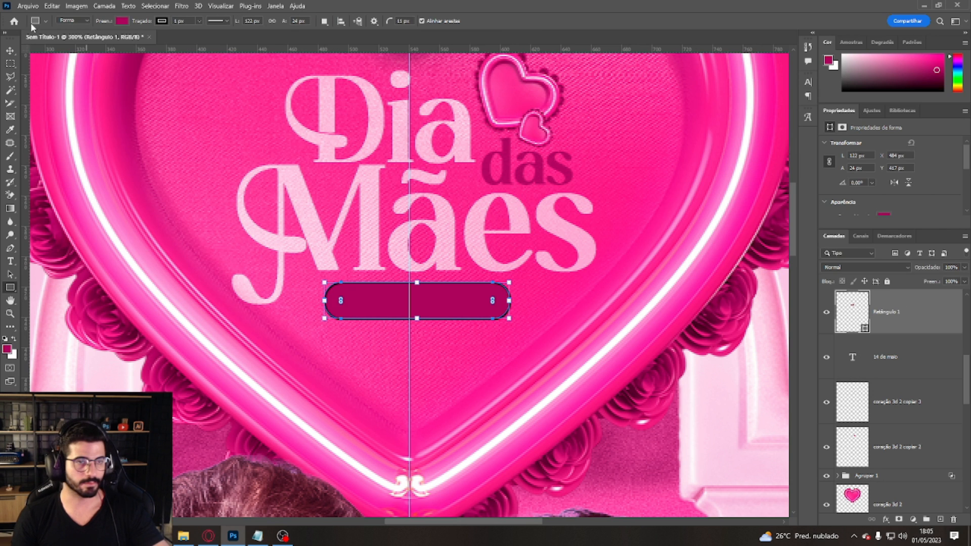
left_click(11, 66)
key("ctrl+t")
left_click_drag(438, 302, 431, 302)
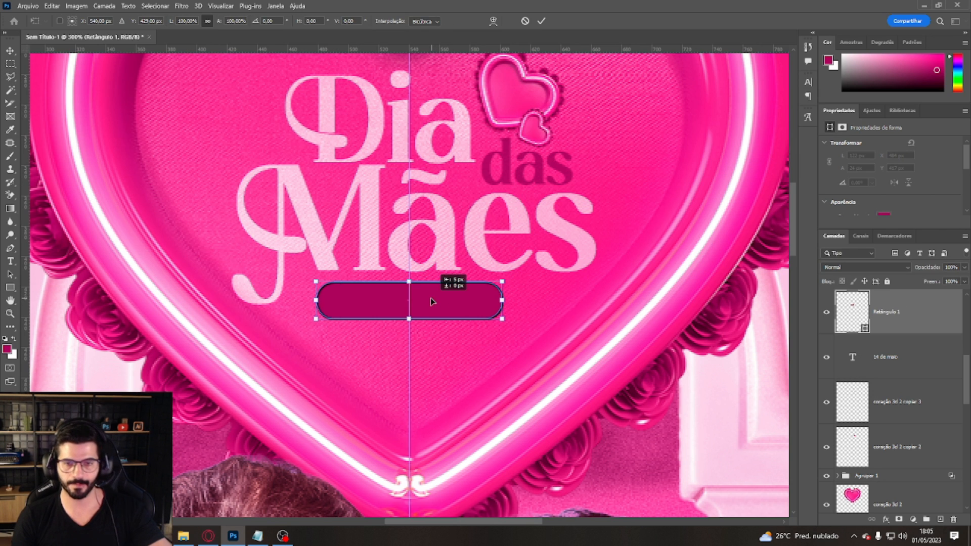
key("Return")
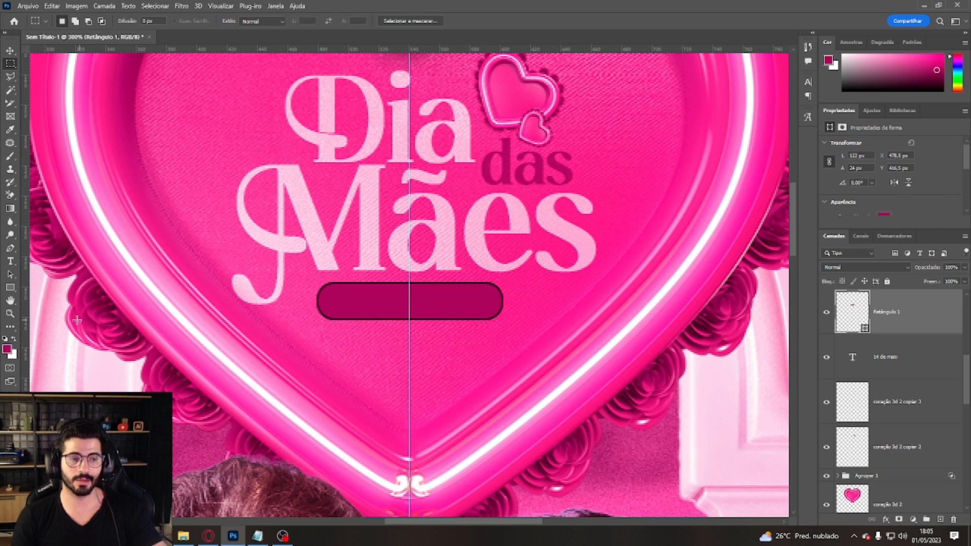
Step: Remove the rounded rectangle's fill and give it a dark magenta stroke
left_click(10, 287)
left_click(121, 21)
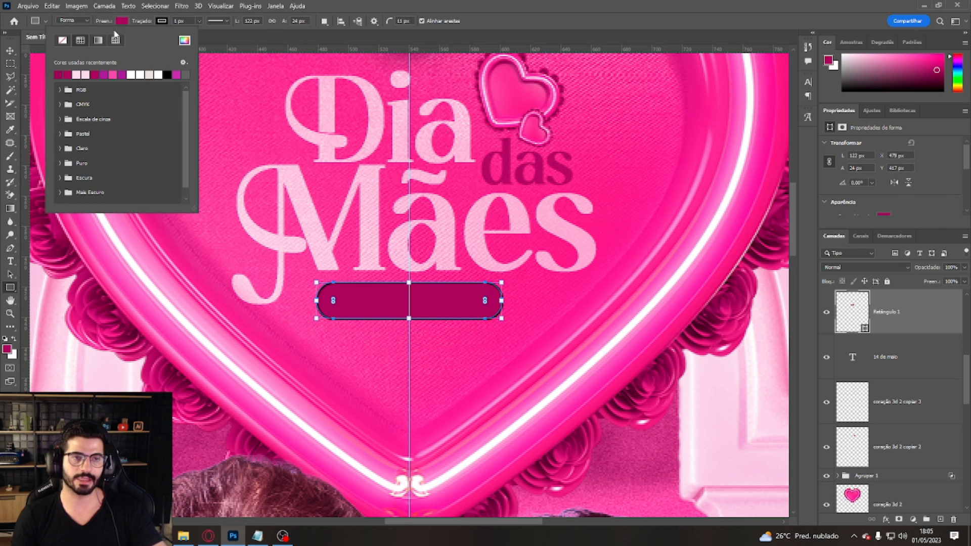
left_click(62, 40)
left_click(162, 22)
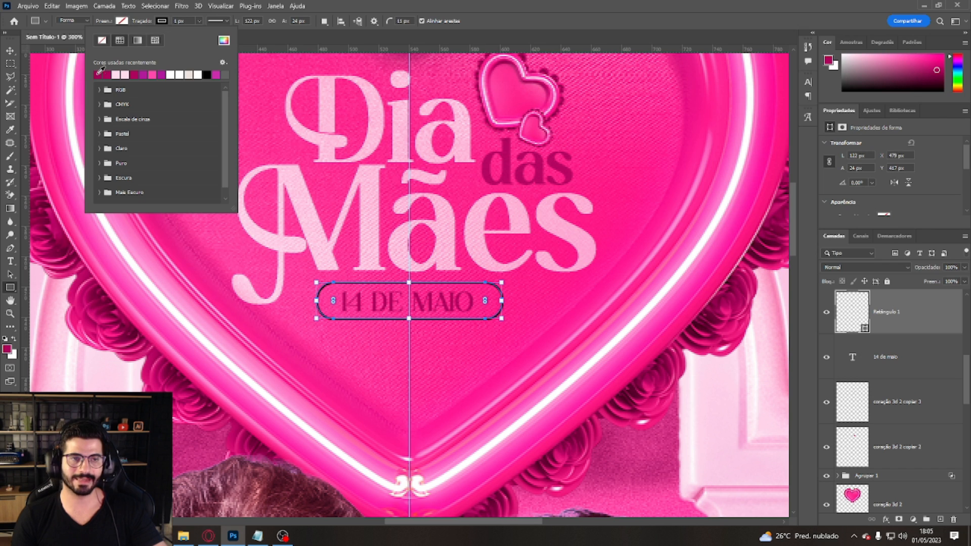
left_click(102, 74)
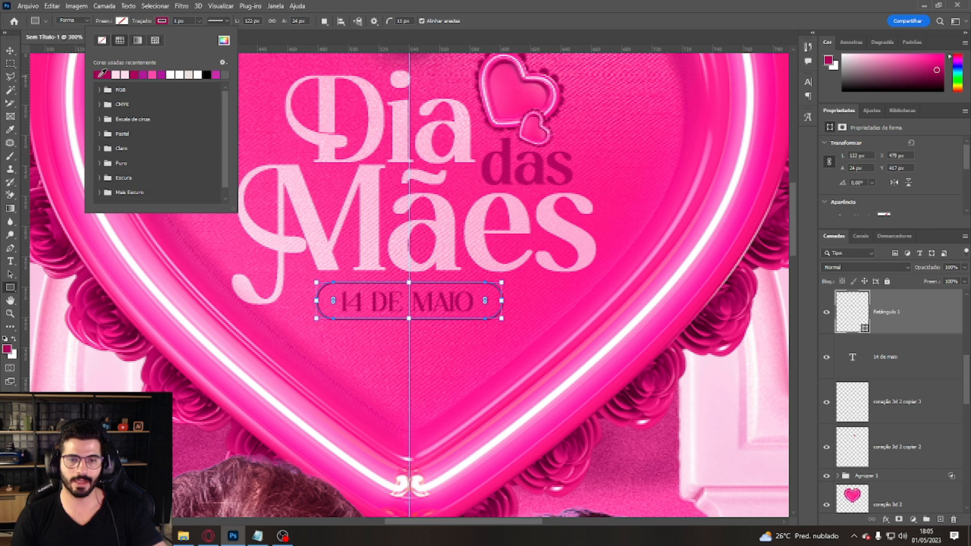
left_click(188, 20)
left_click(188, 19)
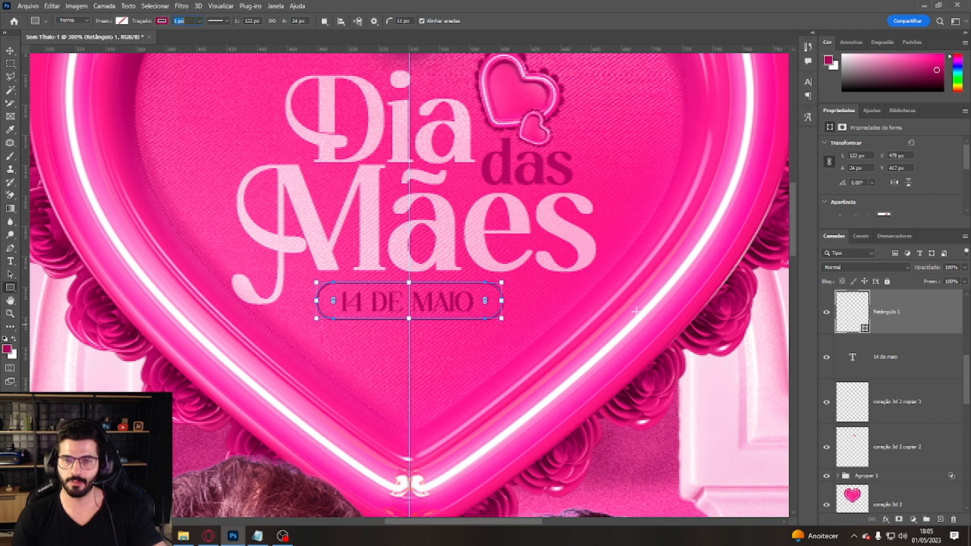
Step: Group the date text with its rounded rectangle outline
left_click(918, 377, "shift")
key("ctrl+g")
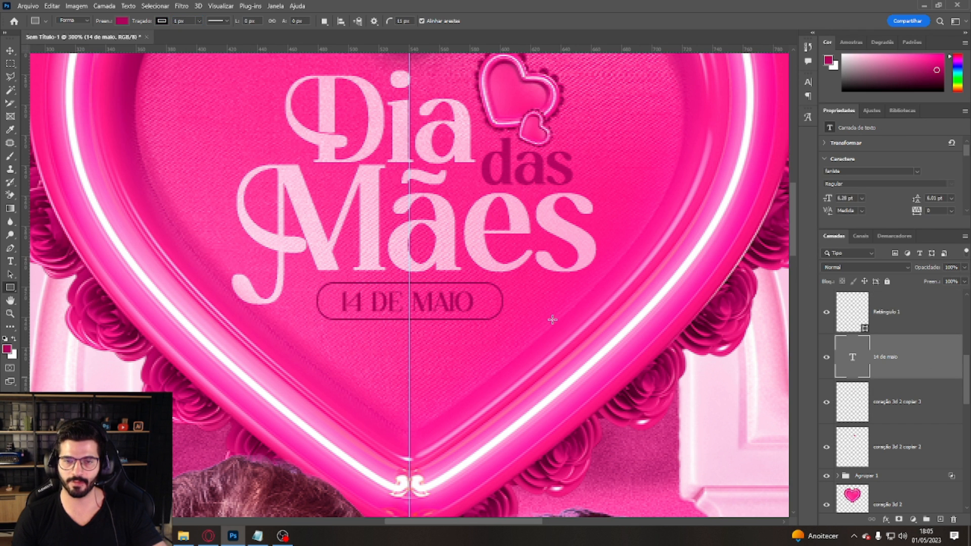
key("ctrl+minus")
key("ctrl+minus")
key("ctrl+minus")
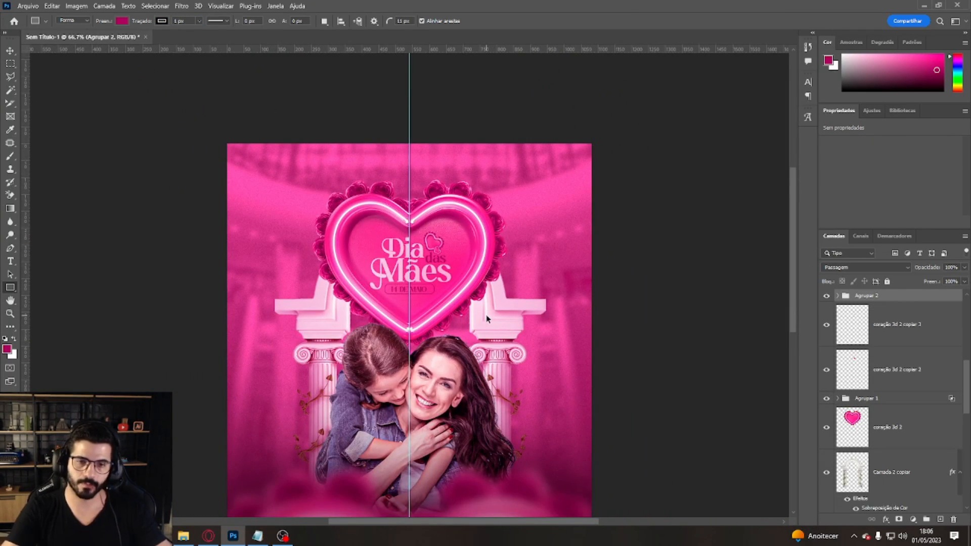
scroll(444, 277, "down", 2)
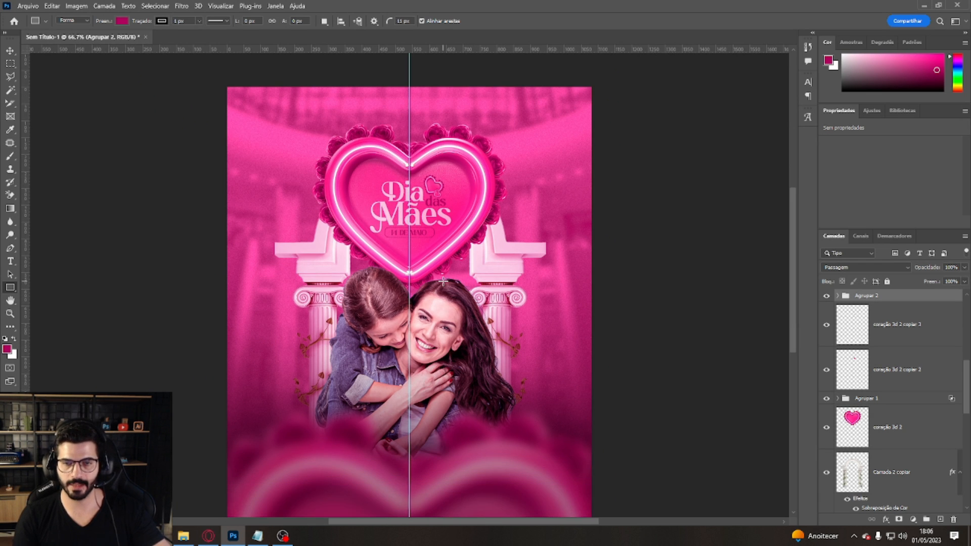
left_click(10, 63)
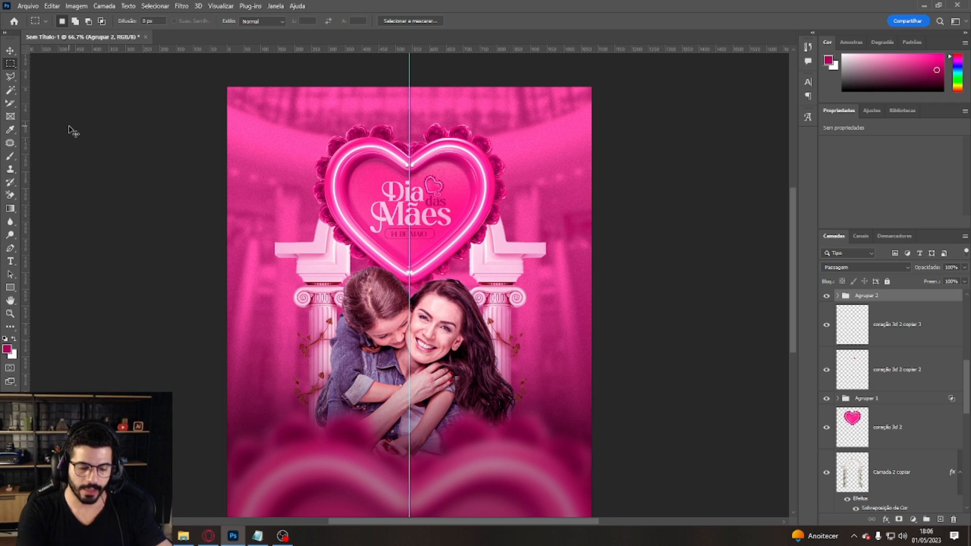
key("ctrl+minus")
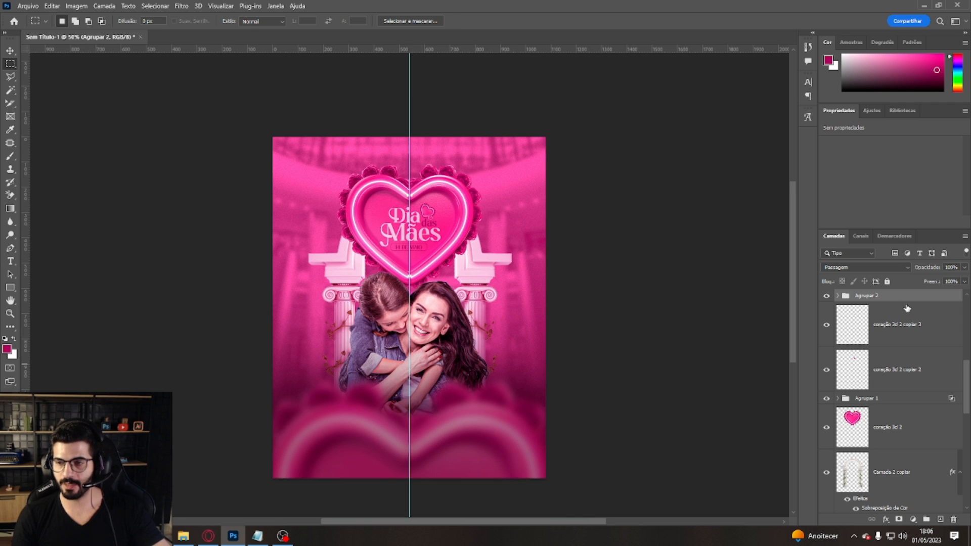
Step: Switch to Notepad, copy the whole Mother's Day message and return to Photoshop
left_click(258, 536)
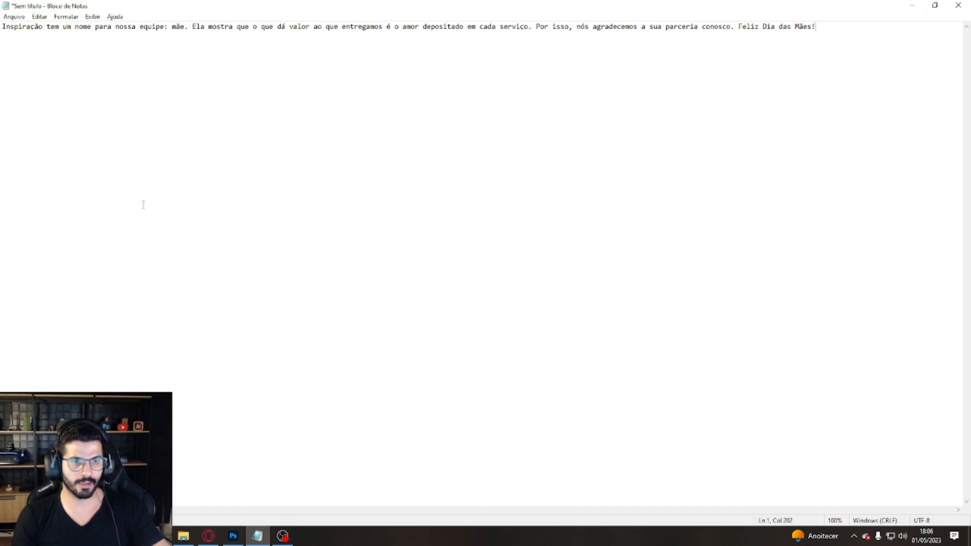
left_click_drag(3, 27, 939, 27)
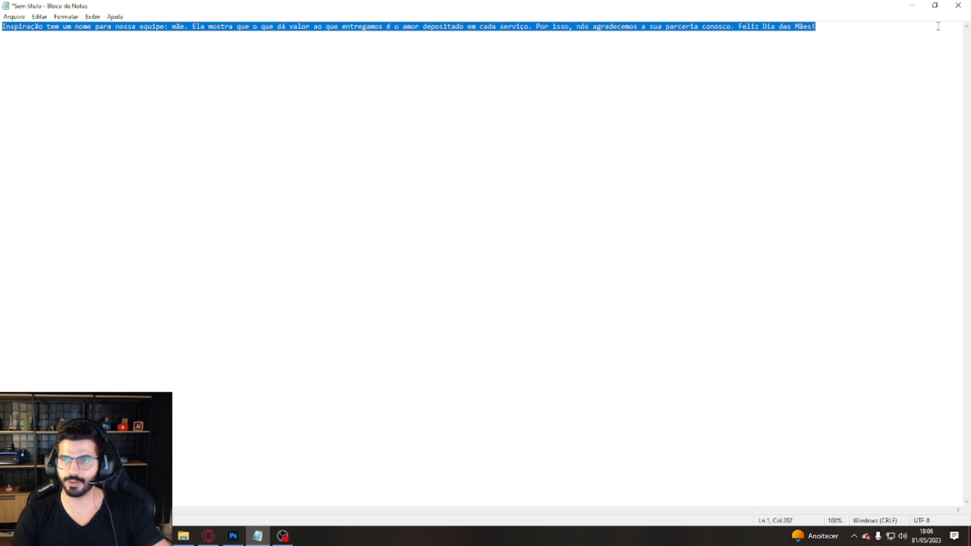
key("alt+Tab")
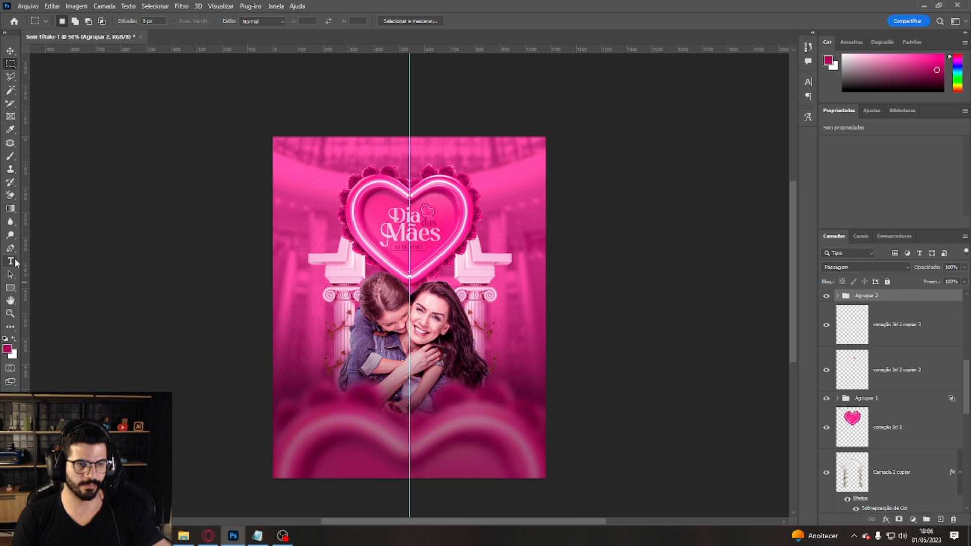
Step: Create a white paragraph text box over the blurred lower hearts and replace its placeholder with the copied message
left_click(11, 261)
left_click_drag(350, 417, 487, 441)
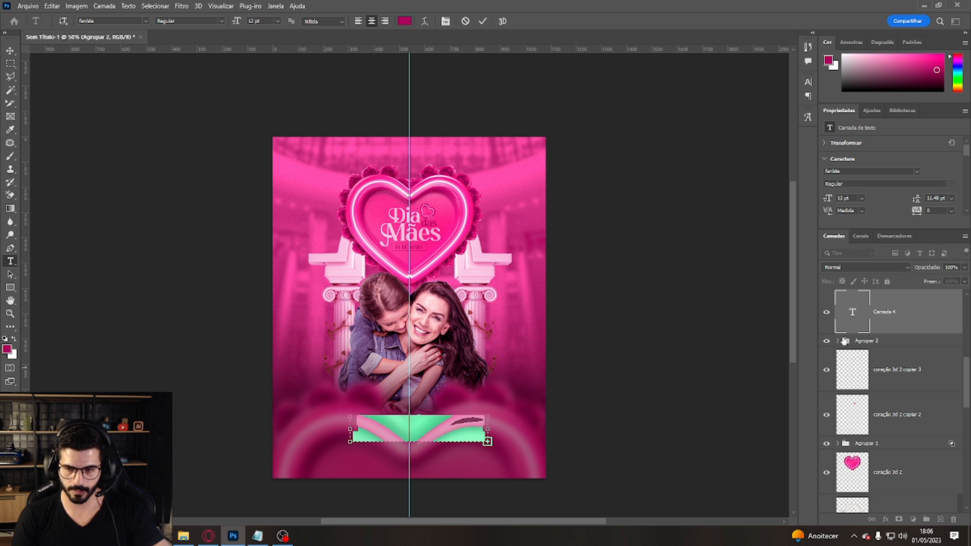
type("Lorem ipsum dolor sit amet, consectetur adipiscing elit, sed do eiusmod tempor incididunt ut labore et dolore magna aliqua. Quis ipsum suspendisse ultrices gravida. Risus")
key("ctrl+a")
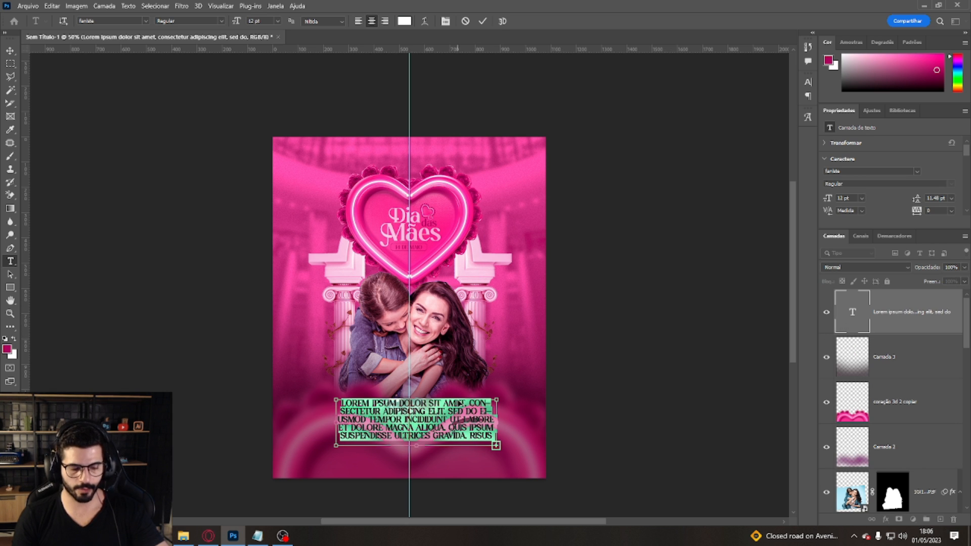
key("ctrl+v")
key("ctrl+a")
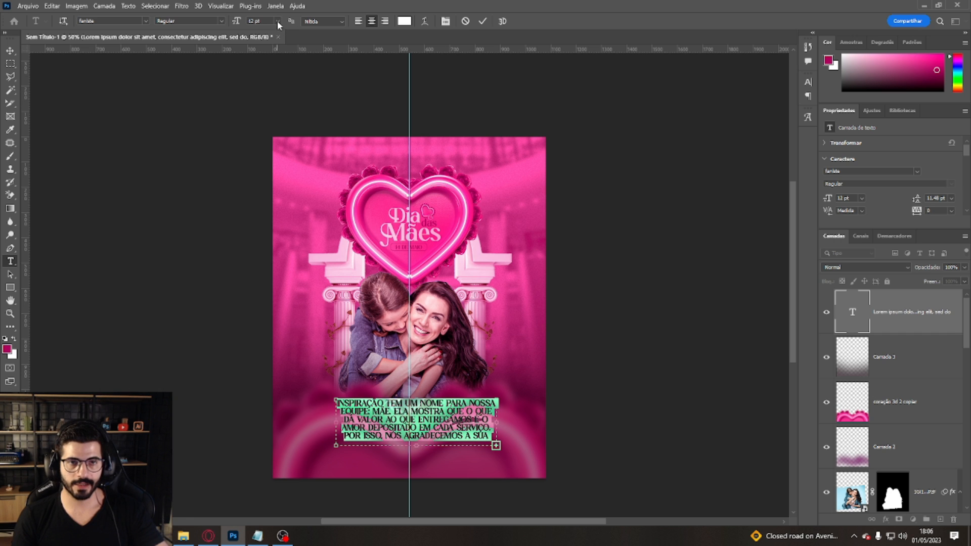
Step: Set the message paragraph's font size to 8 pt and turn off all caps
left_click(277, 20)
left_click(272, 58)
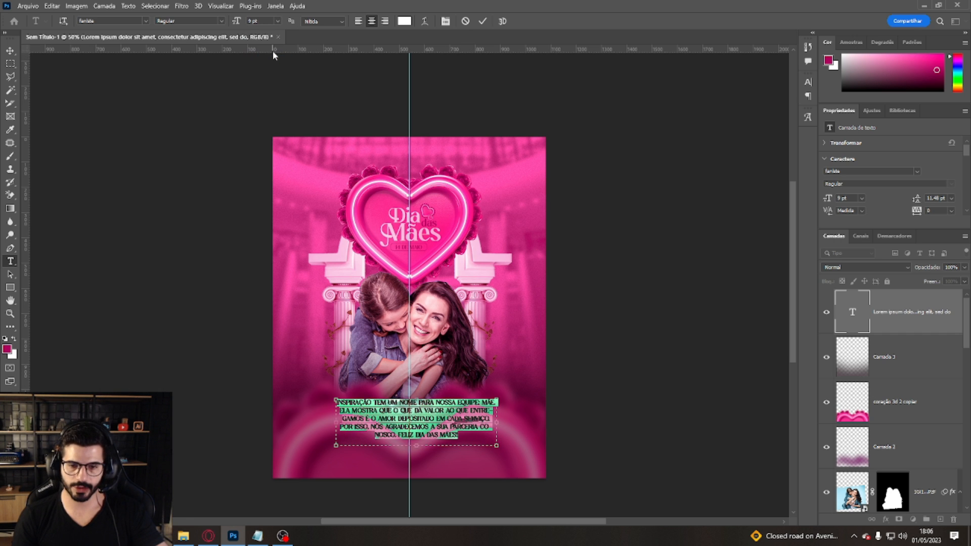
left_click(277, 20)
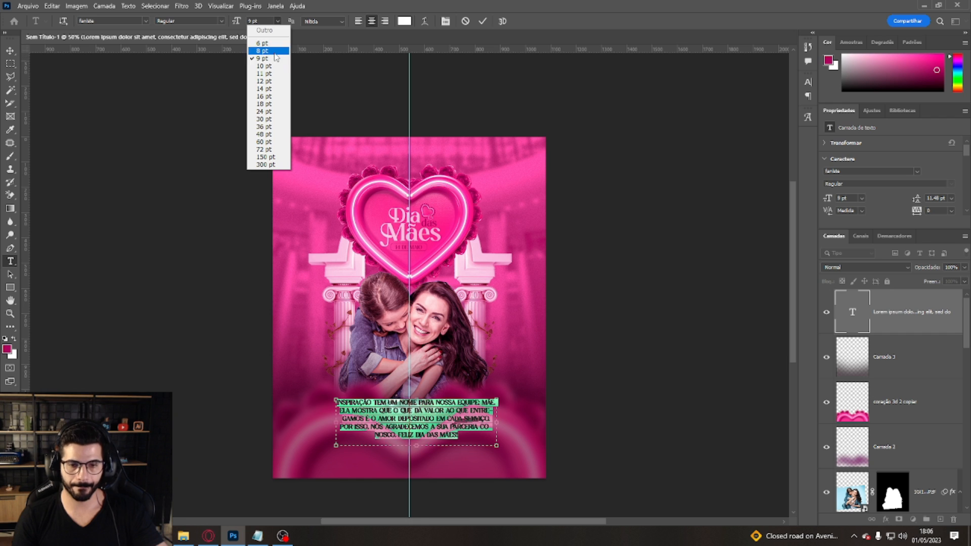
left_click(269, 50)
left_click(871, 318)
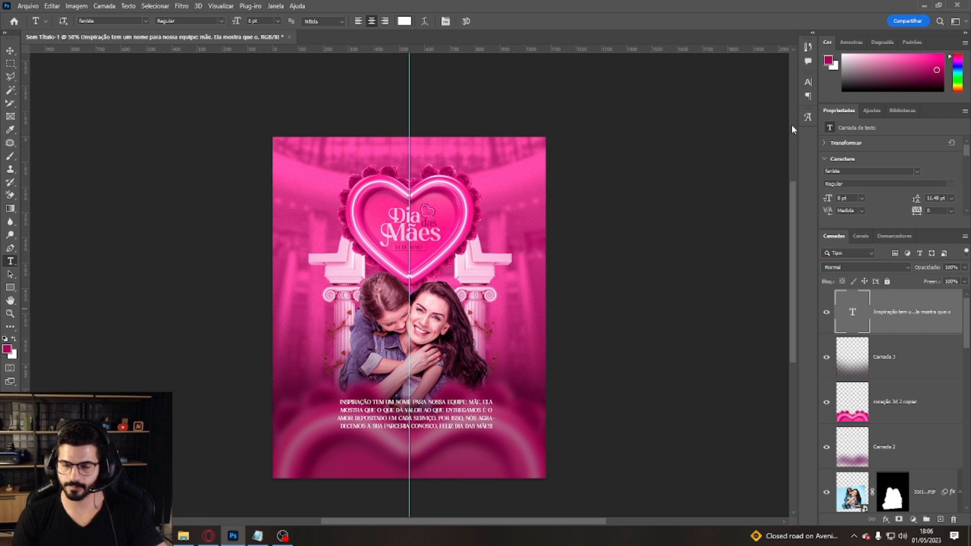
left_click(808, 82)
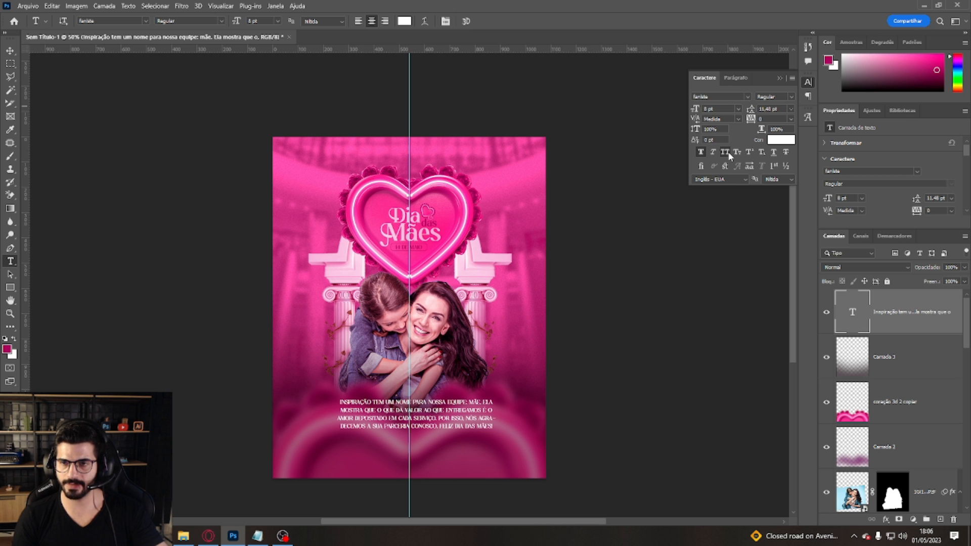
left_click(725, 152)
Step: Insert a line break before "conosco" in the message paragraph to avoid the hyphenated word
key("ctrl+plus")
key("ctrl+plus")
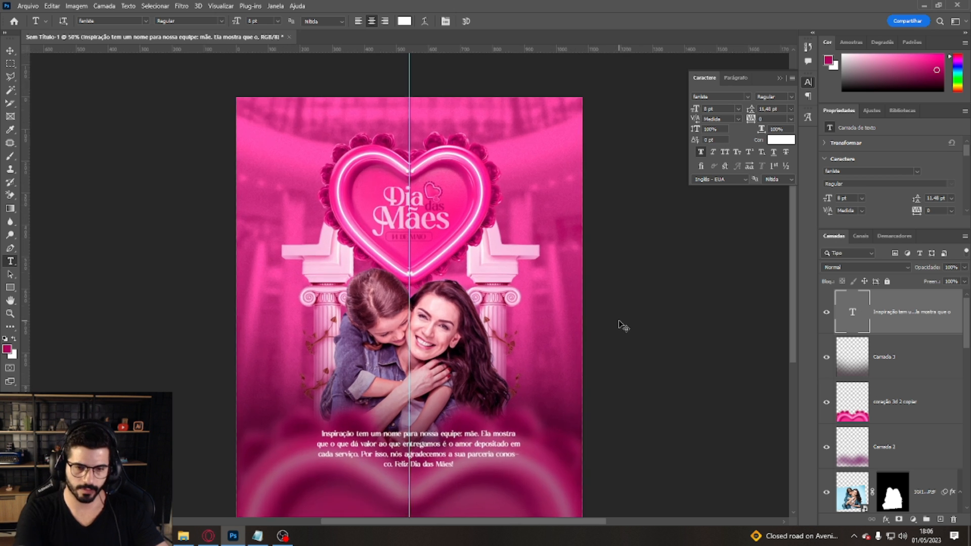
scroll(619, 318, "down", 6)
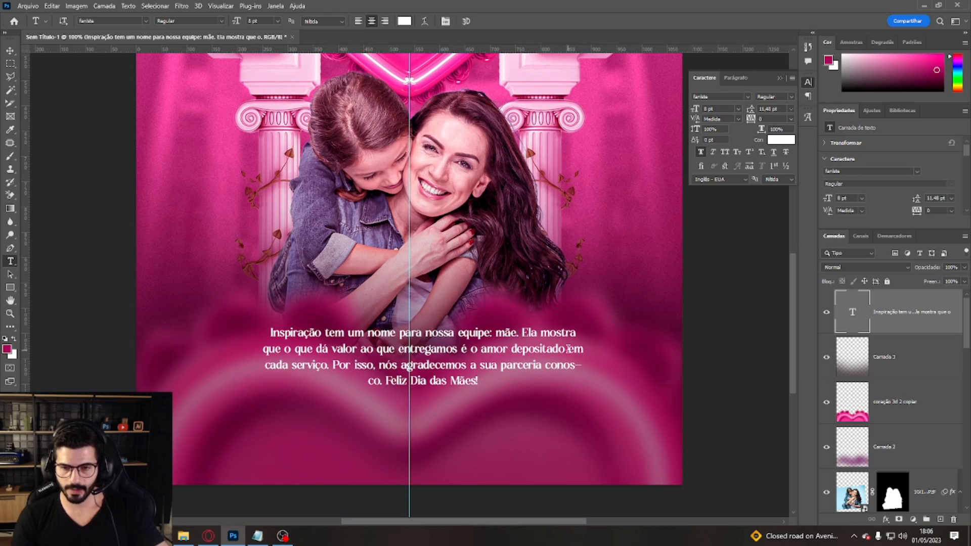
left_click(577, 364)
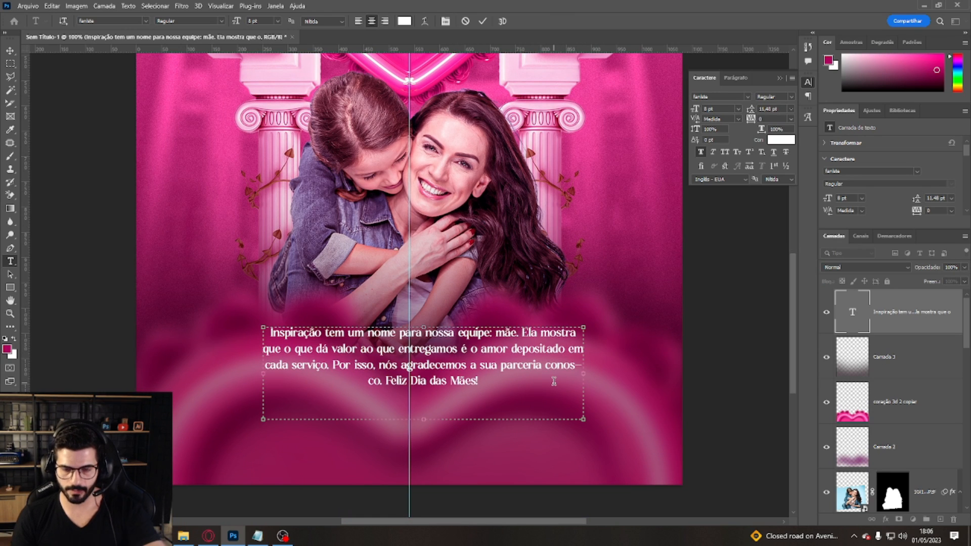
key("Return")
Step: Set the leading of the whole message paragraph to 9 pt
key("ctrl+a")
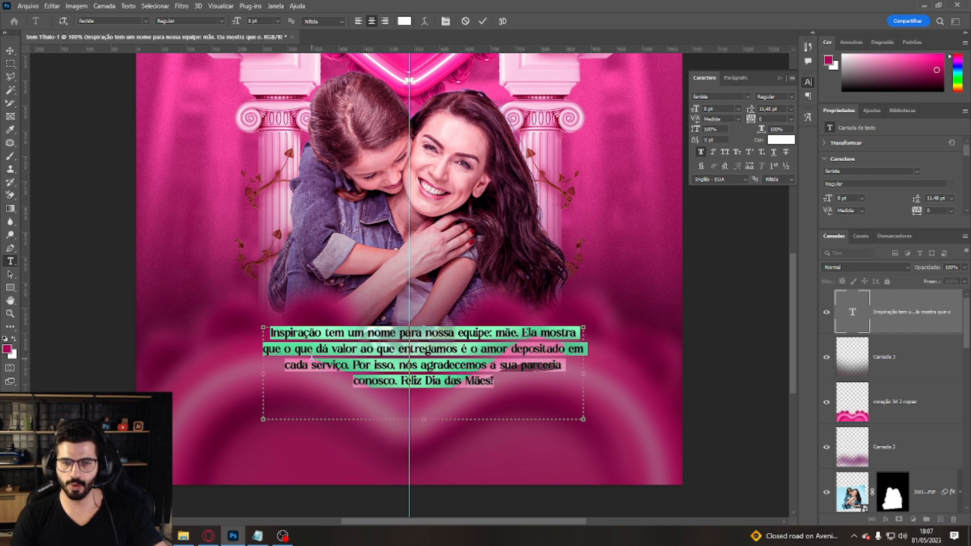
left_click(791, 110)
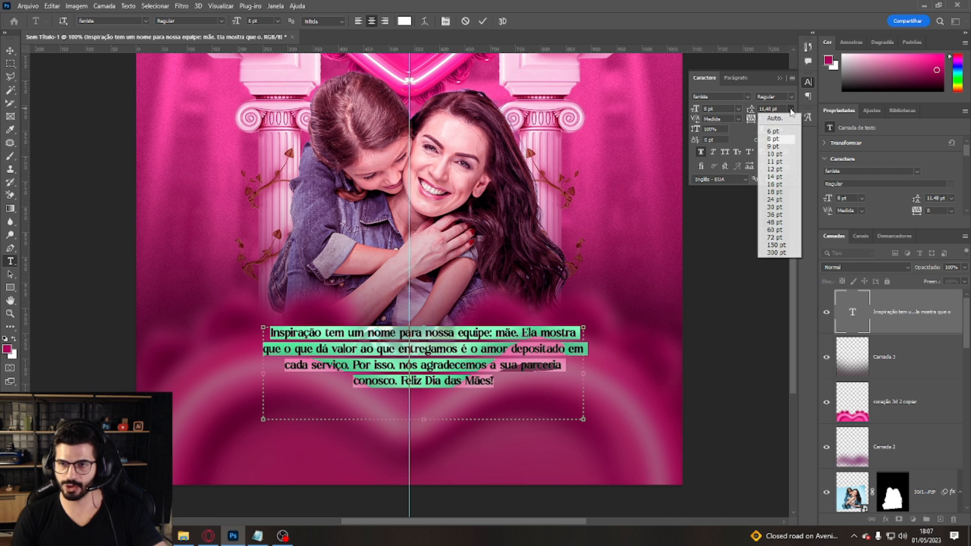
left_click(774, 154)
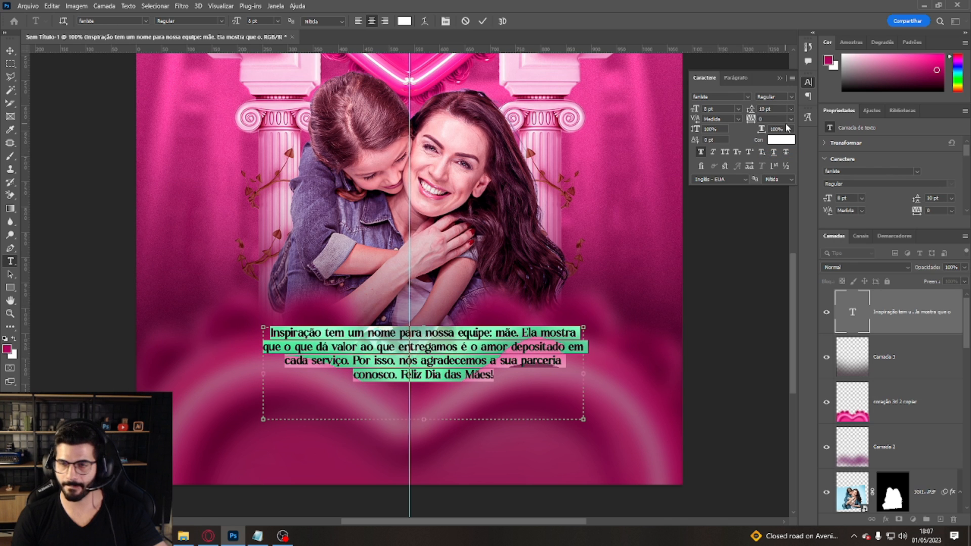
left_click(791, 109)
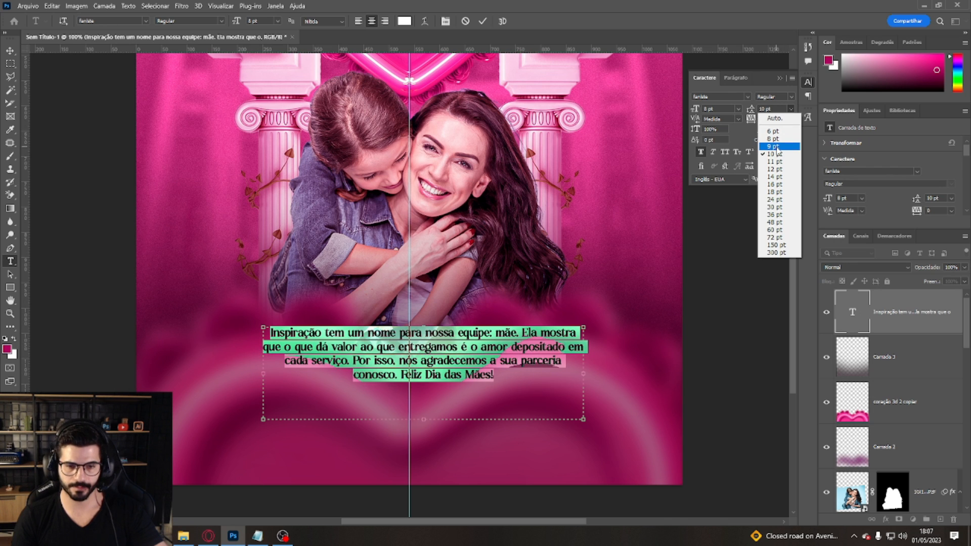
left_click(776, 146)
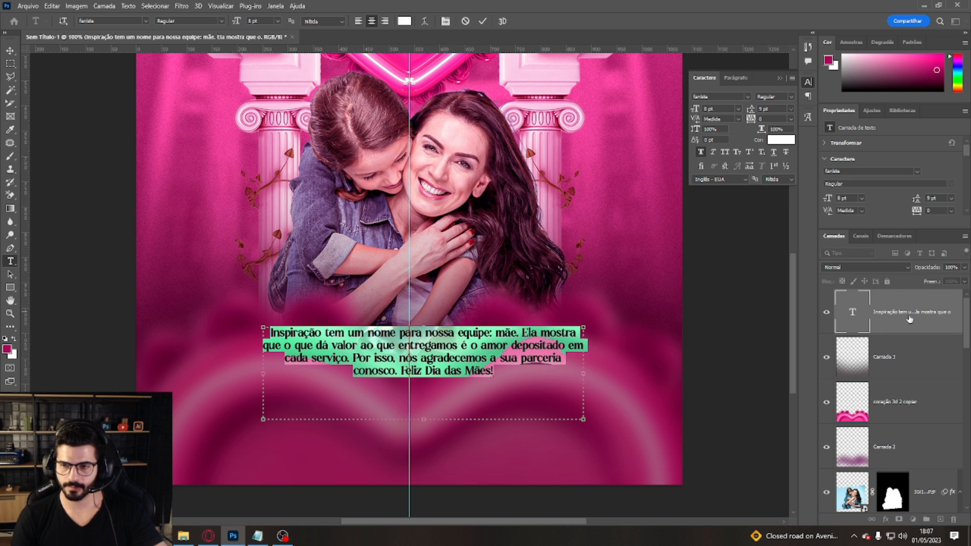
key("ctrl+Return")
Step: Scale the message paragraph down to a font size of about 7.22 pt
key("ctrl+t")
left_click_drag(587, 327, 554, 336)
key("Return")
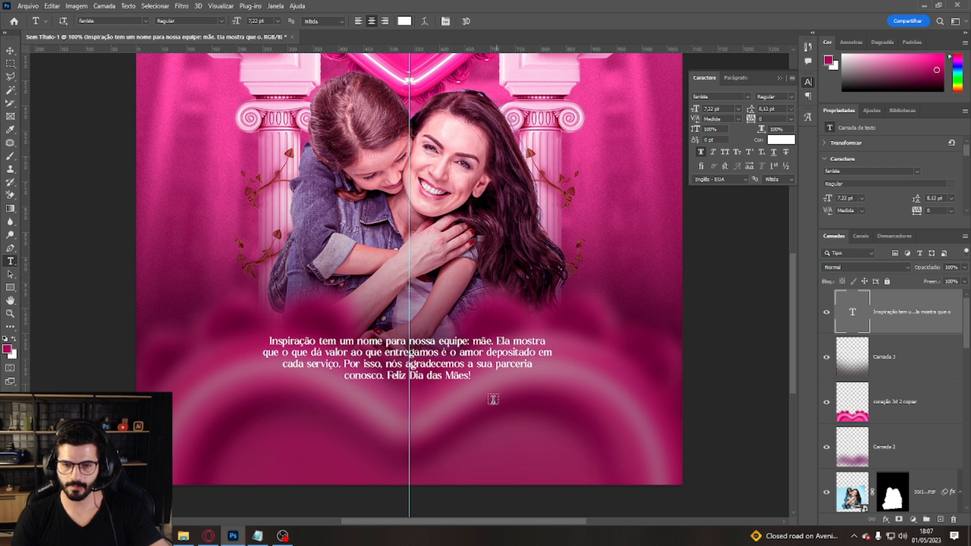
Step: Recolour the message text light pink #fbe9f2, sampled from the white column
left_click(782, 140)
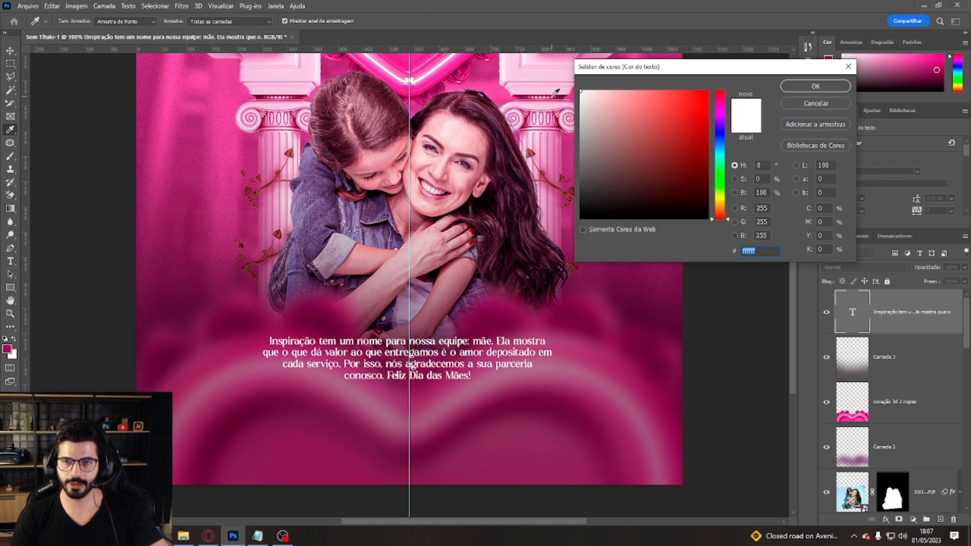
left_click(539, 65)
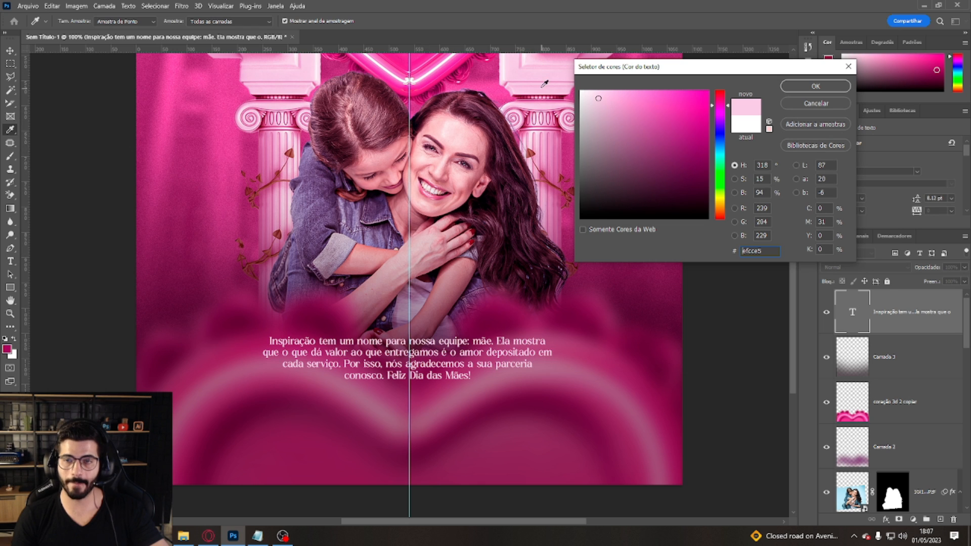
left_click(527, 54)
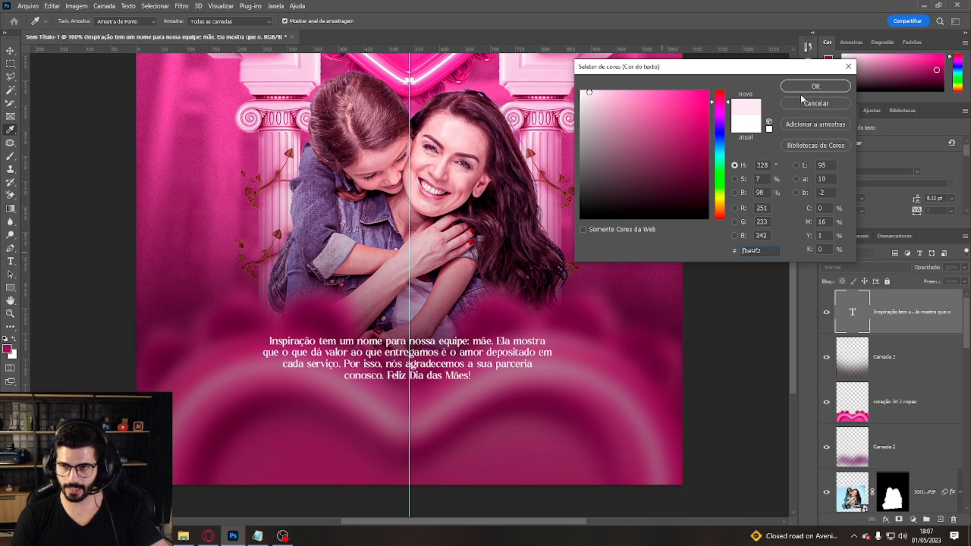
left_click(816, 87)
Step: Scale the message paragraph up to a font size of about 7.61 pt
key("ctrl+minus")
key("ctrl+minus")
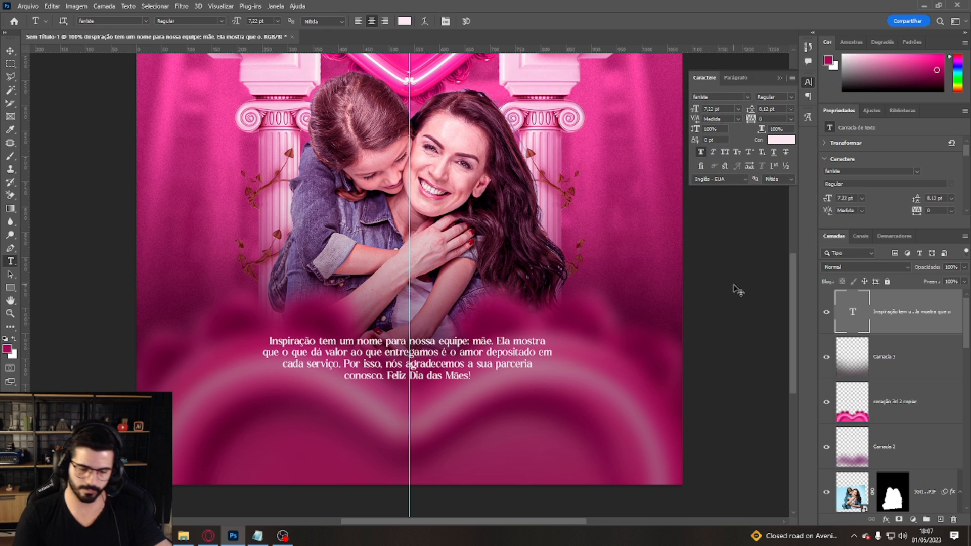
key("ctrl+plus")
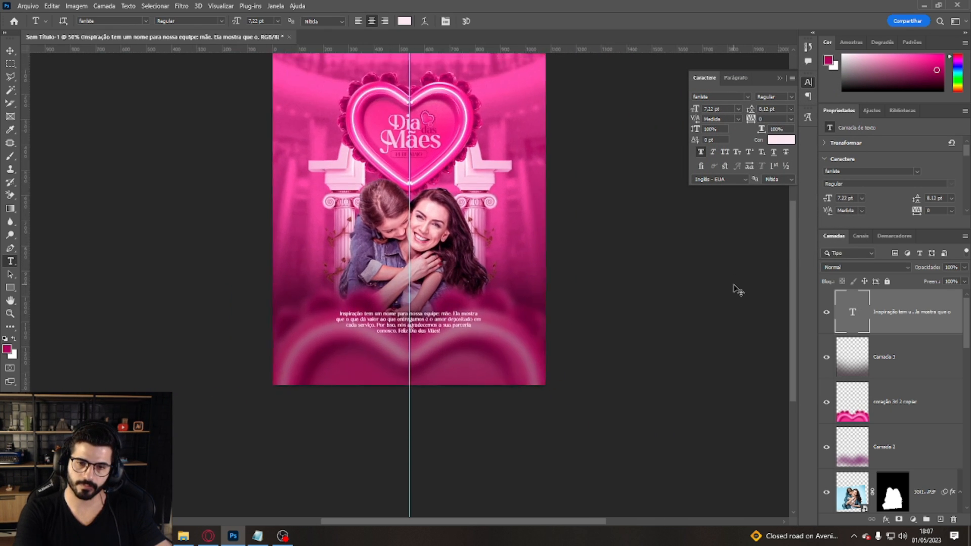
key("ctrl+t")
left_click_drag(507, 374, 485, 350)
key("Return")
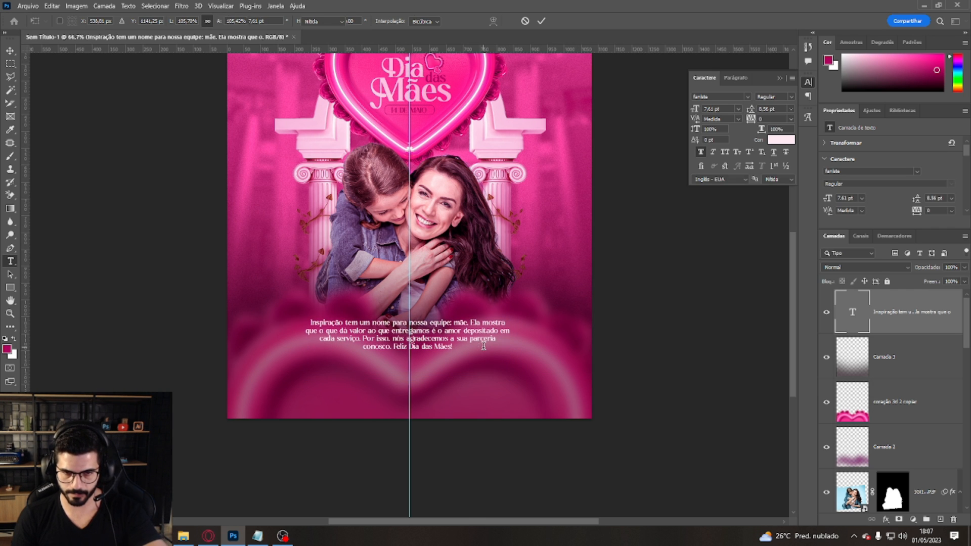
Step: Raise the fill of the dark gradient layer Camada 3 to 87% and hide the guides
key("ctrl+minus")
key("ctrl+minus")
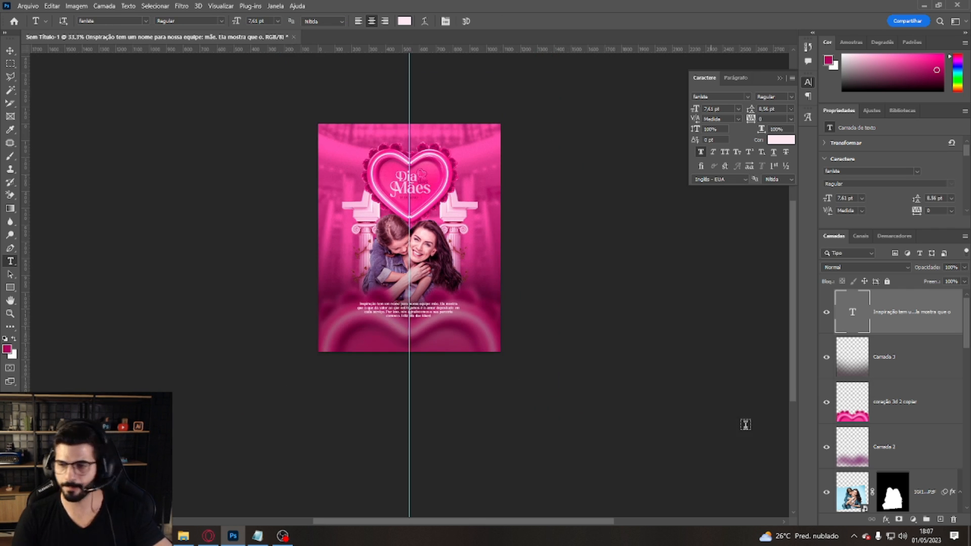
left_click(884, 358)
left_click(965, 282)
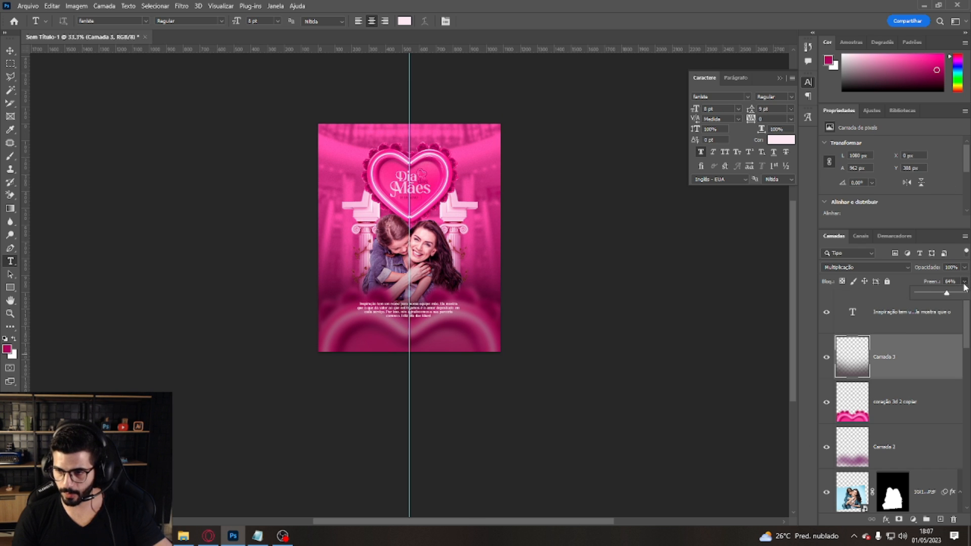
mouse_move(959, 297)
left_mouse_down()
mouse_move(967, 299)
mouse_move(957, 296)
left_mouse_up()
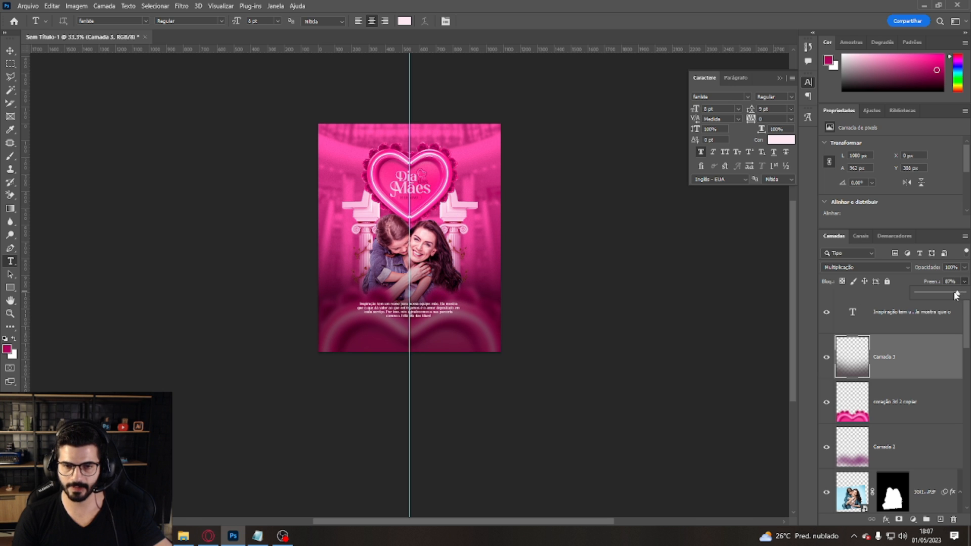
key("ctrl+plus")
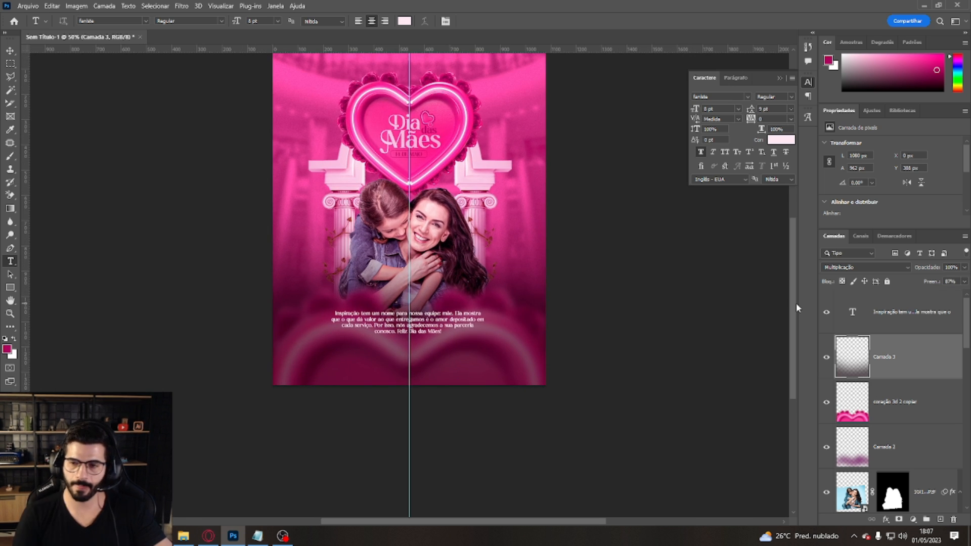
key("ctrl+minus")
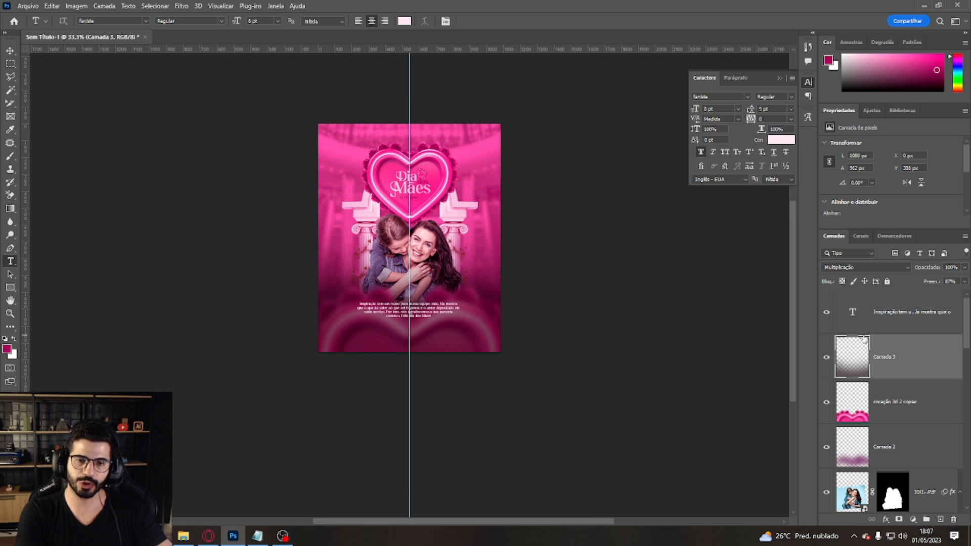
key("ctrl+semicolon")
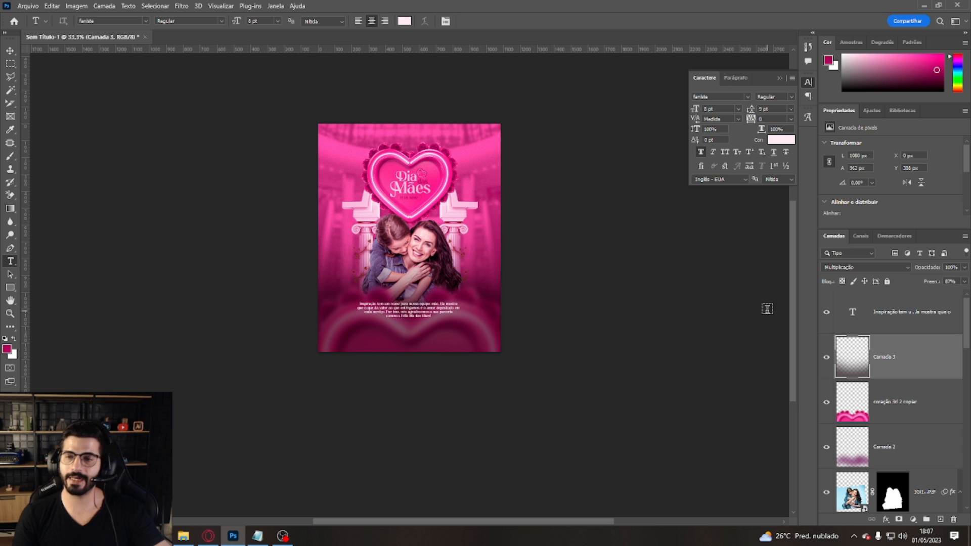
Step: Duplicate the columns layer Camada 2 copiar to the top of the layer stack and move the copy to the poster's lower-left corner
scroll(774, 328, "down", 1)
scroll(864, 364, "down", 2)
scroll(907, 387, "down", 3)
scroll(916, 361, "up", 3)
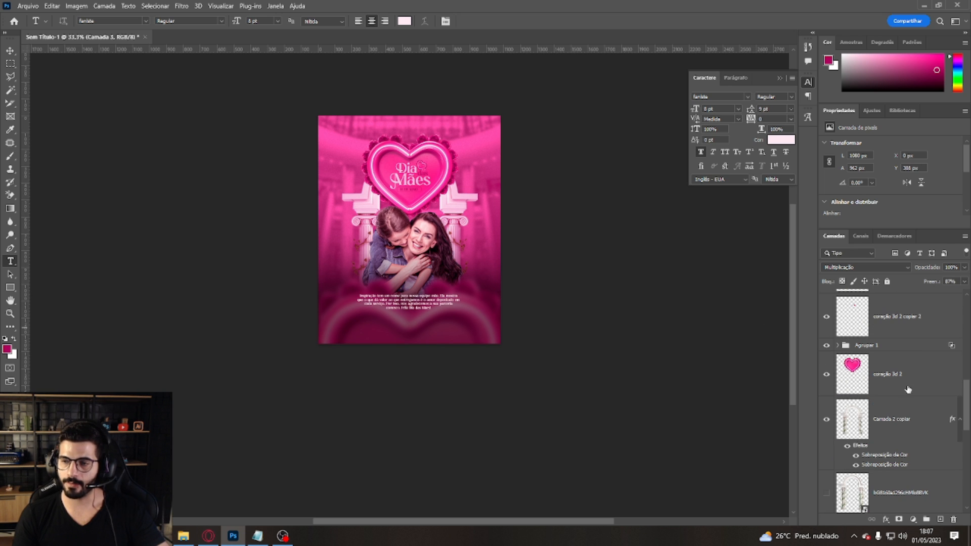
left_click(905, 421)
scroll(907, 423, "down", 4)
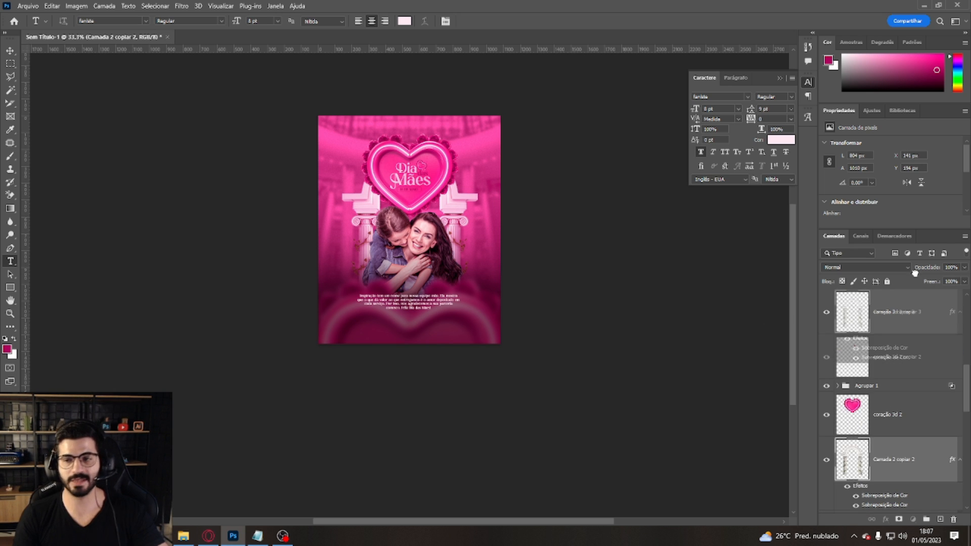
left_click_drag(901, 247, 897, 311)
left_click_drag(479, 226, 366, 319)
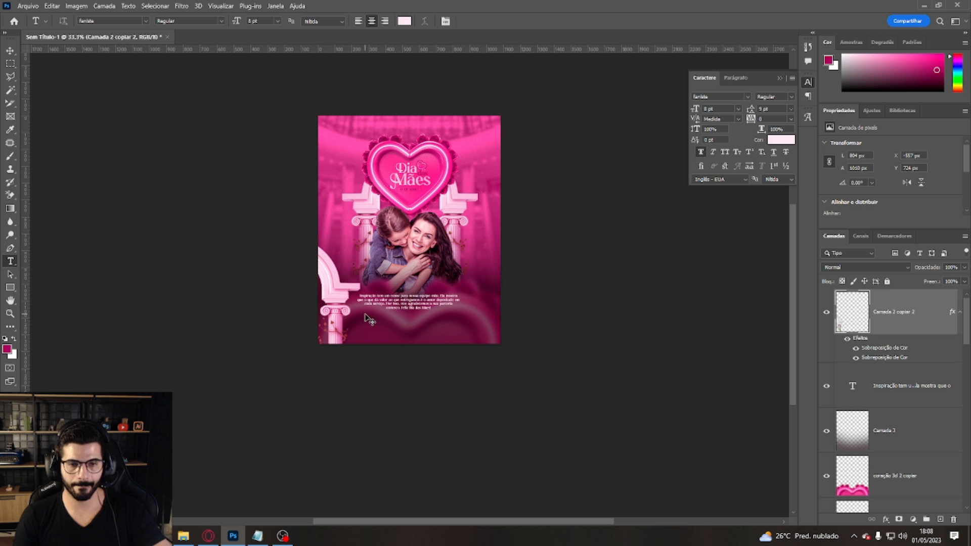
Step: Enlarge the copied columns to about 1307 × 1642 px and reposition them in the poster's lower-left corner
key("ctrl+t")
left_click_drag(360, 238, 445, 130)
left_click_drag(439, 204, 366, 277)
key("Return")
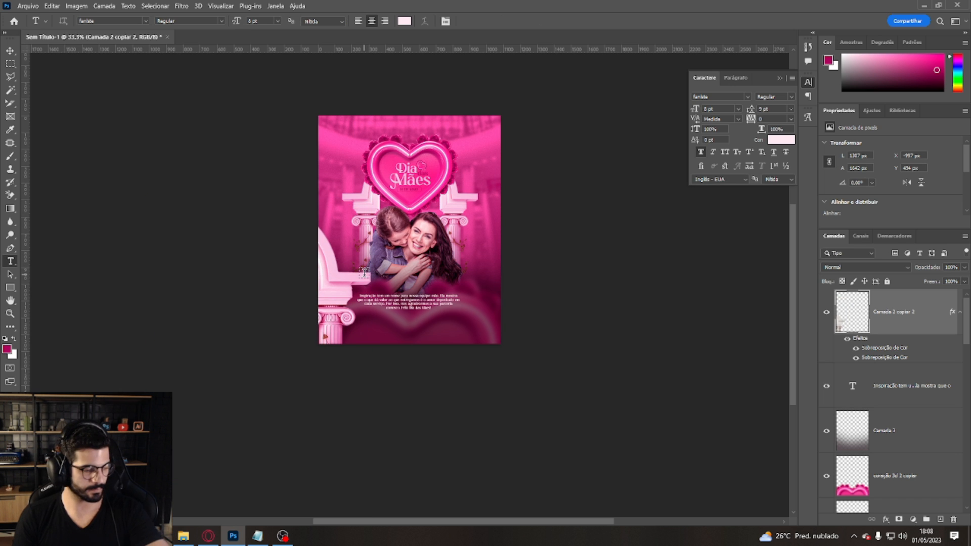
Step: Apply a 3.0 px Gaussian Blur to the enlarged columns and place a duplicate of them in the poster's lower-right corner
left_click(181, 5)
mouse_move(233, 136)
left_click(368, 196)
left_click_drag(640, 249, 590, 248)
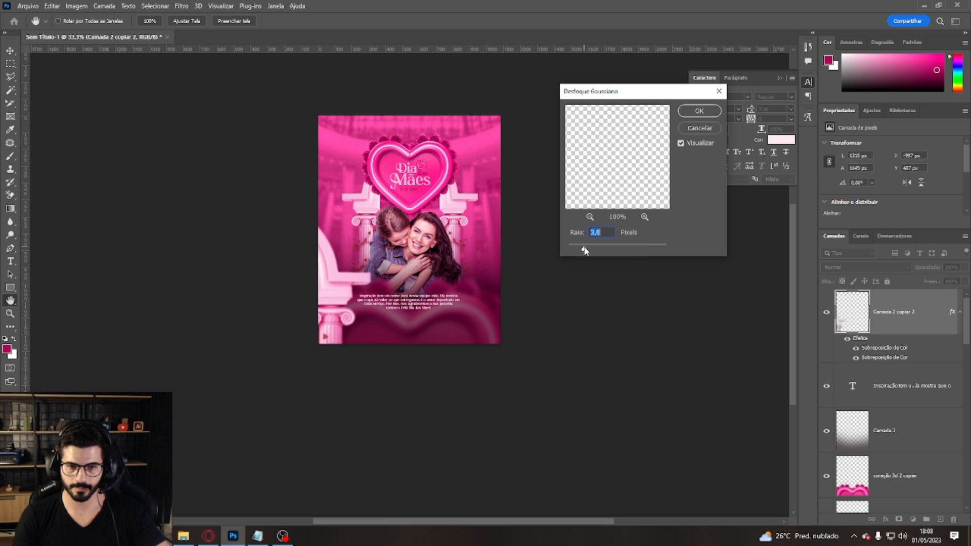
left_click(703, 115)
key("ctrl+j")
left_click_drag(296, 294, 593, 291)
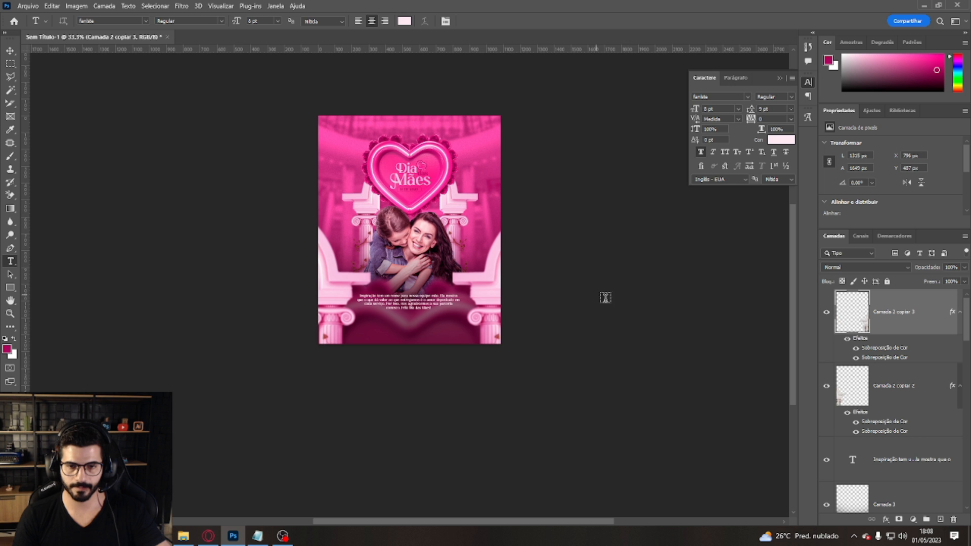
Step: Move both foreground column layers and the message paragraph together about 60 px down
left_click(906, 395, "shift")
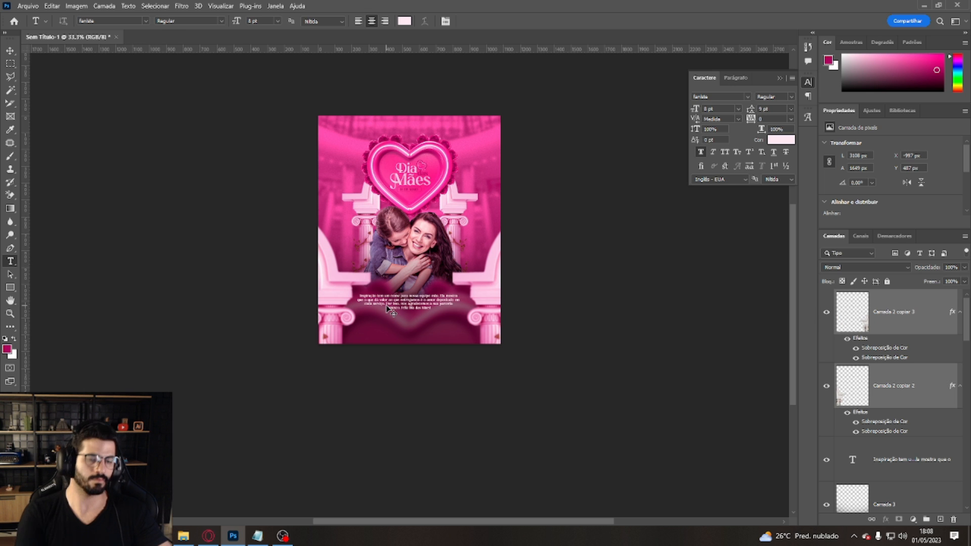
key("ctrl+minus")
key("ctrl+plus")
key("ctrl+plus")
scroll(642, 296, "down", 1)
scroll(848, 364, "down", 3)
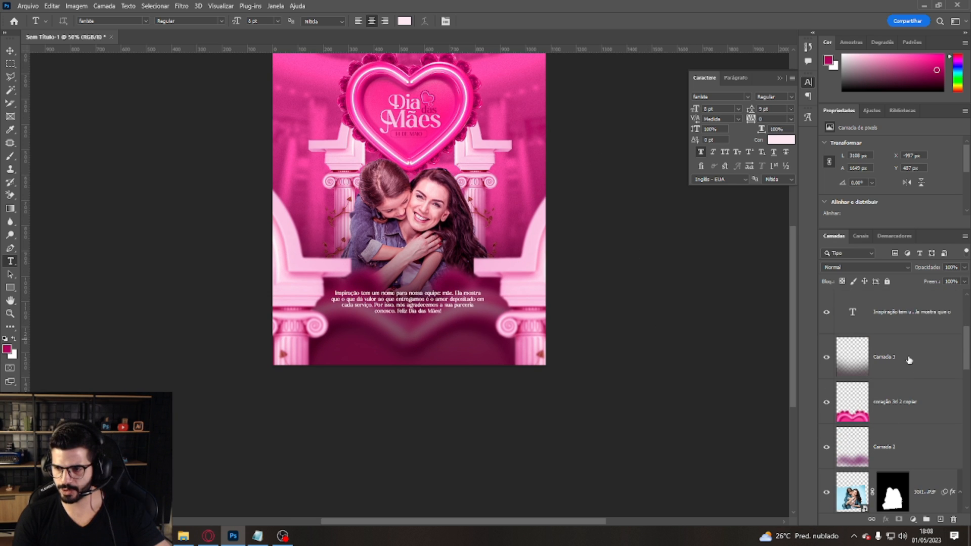
left_click(902, 319, "ctrl")
left_click_drag(542, 303, 547, 311)
key("ctrl+minus")
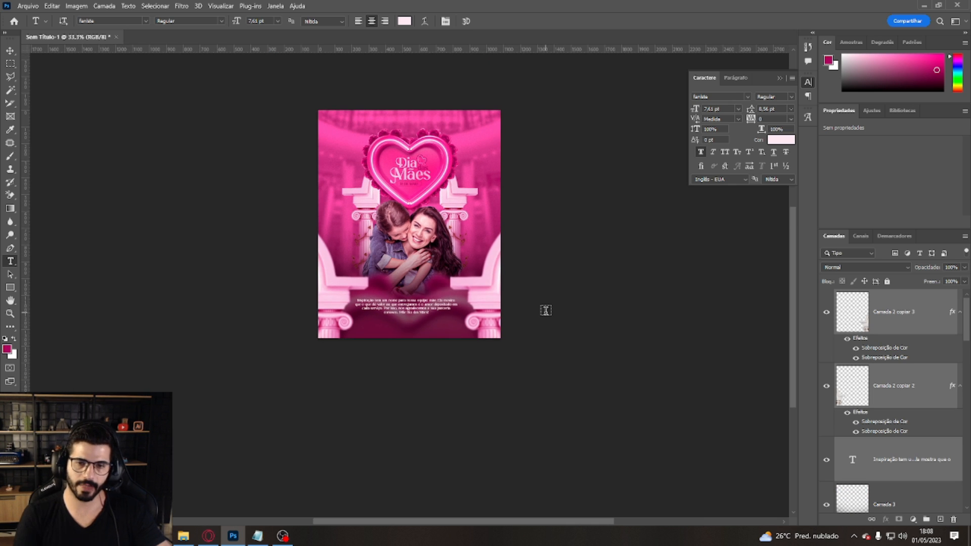
Step: Paint soft dark pink shading over the foreground columns and lower edges on a new top layer and set its blend mode to Multiplicação
key("ctrl+shift+n")
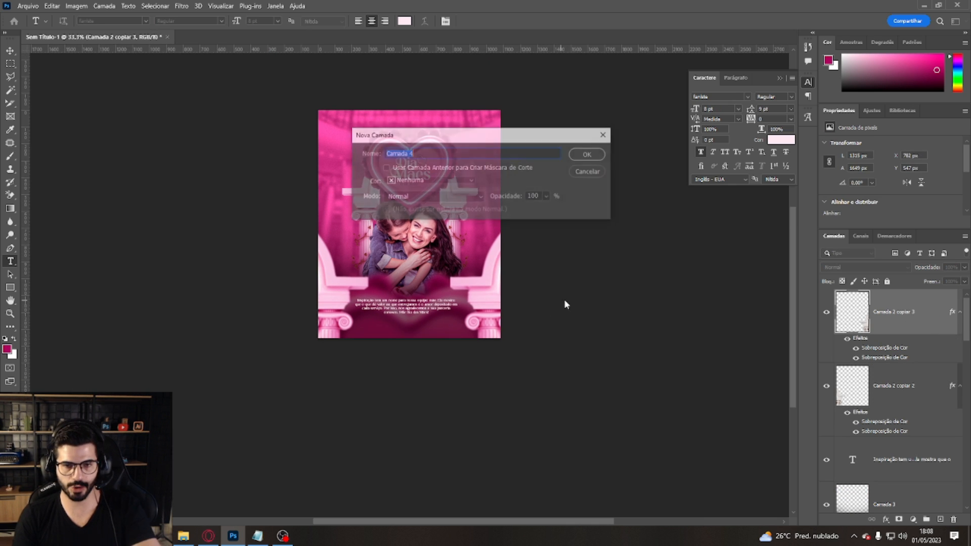
key("Return")
key("i")
mouse_move(332, 306)
left_mouse_down()
mouse_move(351, 292)
mouse_move(301, 254)
mouse_move(299, 321)
mouse_move(342, 349)
mouse_move(468, 347)
mouse_move(514, 315)
mouse_move(533, 254)
mouse_move(526, 277)
mouse_move(531, 271)
mouse_move(516, 276)
mouse_move(511, 334)
mouse_move(528, 285)
mouse_move(506, 357)
mouse_move(527, 217)
mouse_move(517, 304)
mouse_move(455, 349)
left_mouse_up()
left_click(333, 266)
key("b")
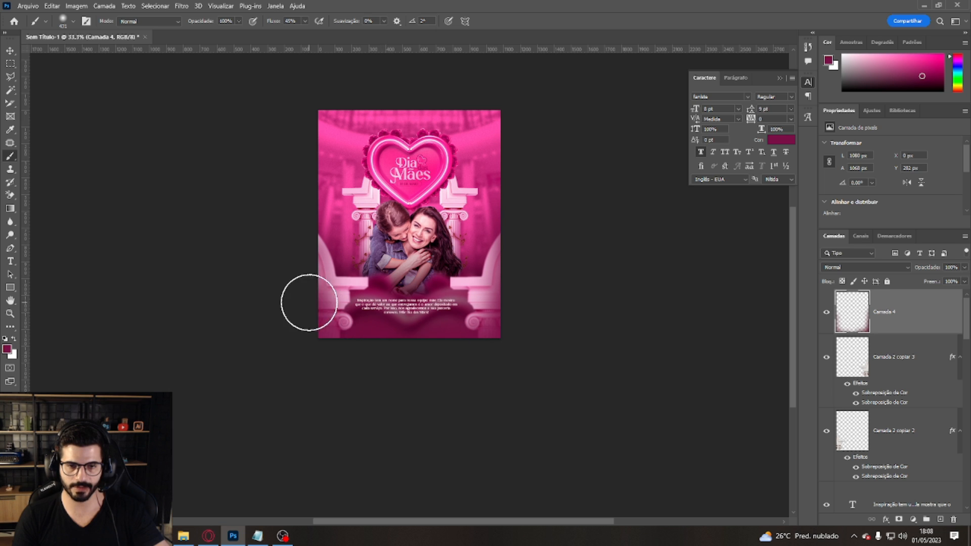
left_click(865, 267)
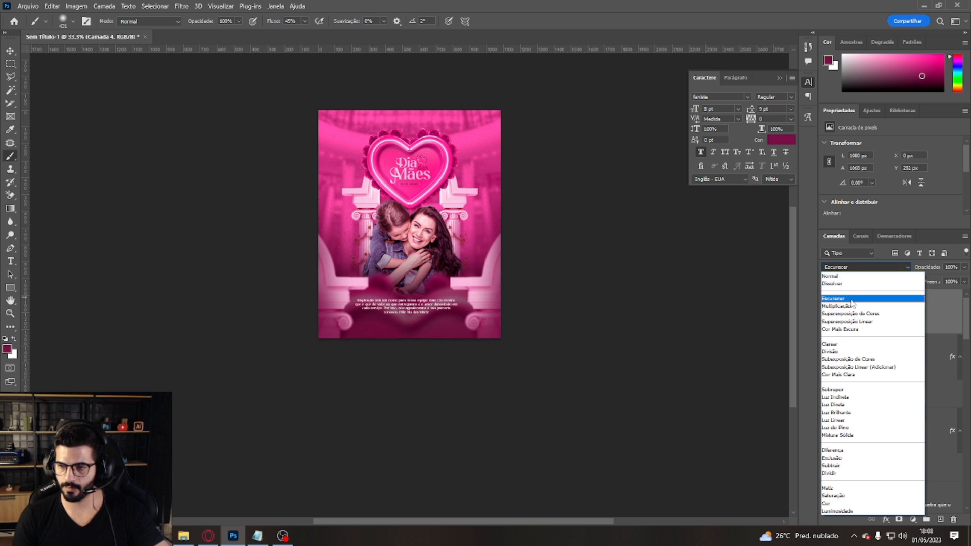
left_click(860, 308)
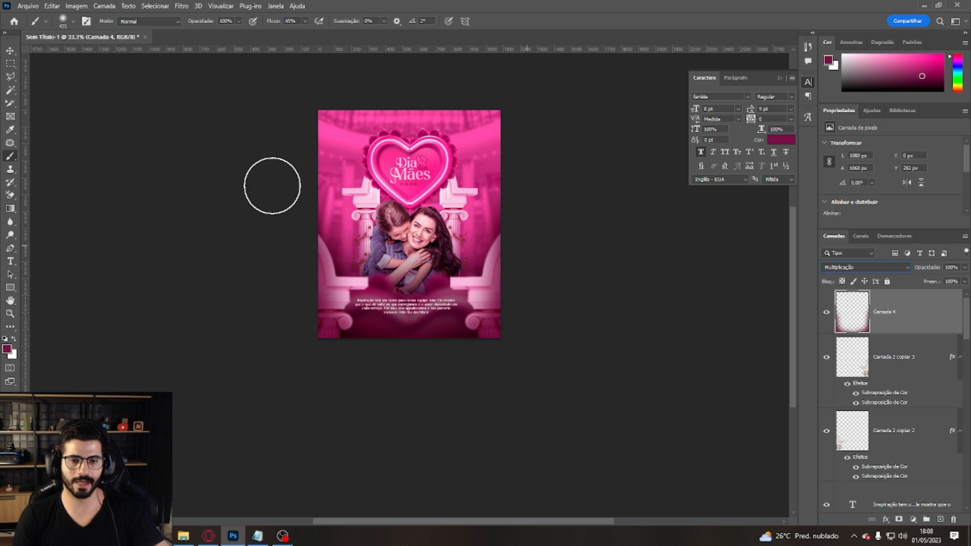
Step: Soften the dark shading layer with a 58.2 px Gaussian Blur
left_click(191, 7)
mouse_move(213, 135)
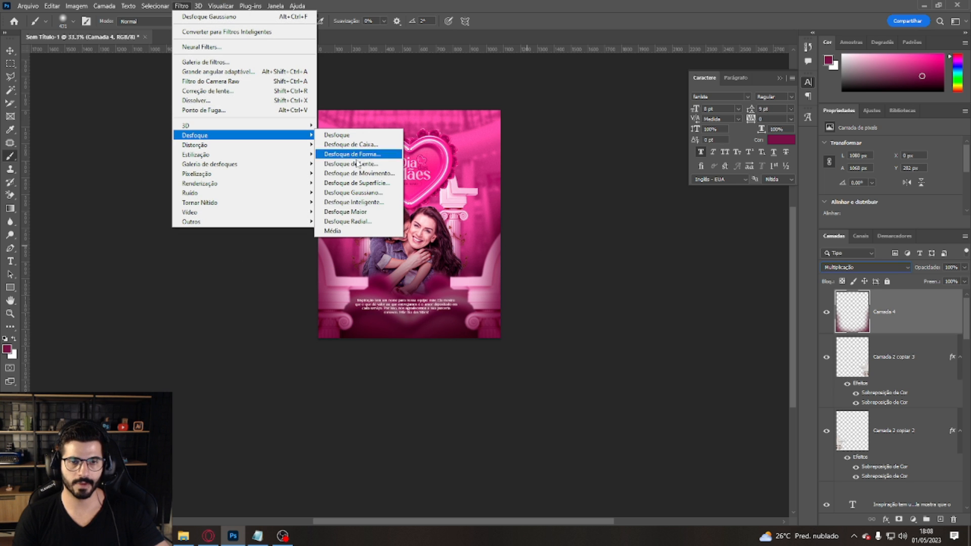
left_click(386, 194)
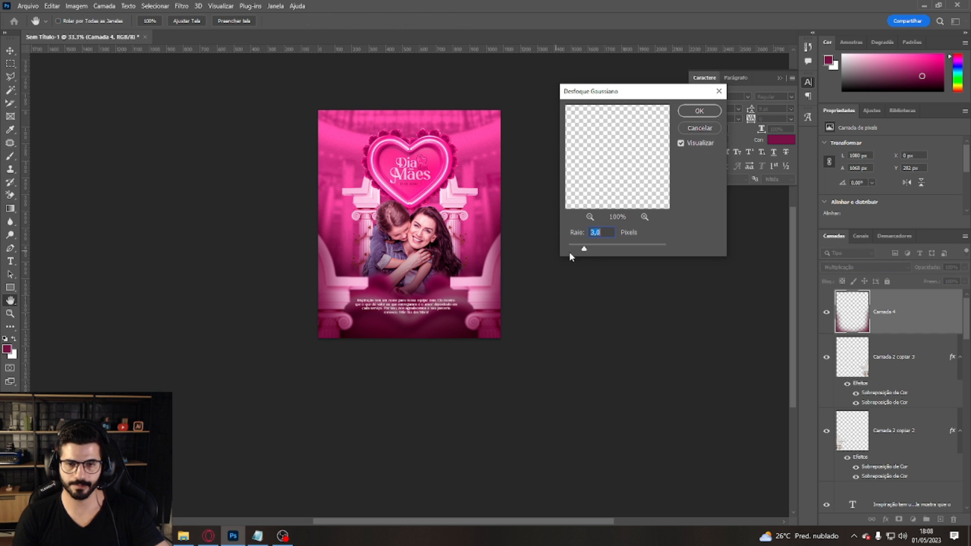
left_click_drag(622, 247, 625, 248)
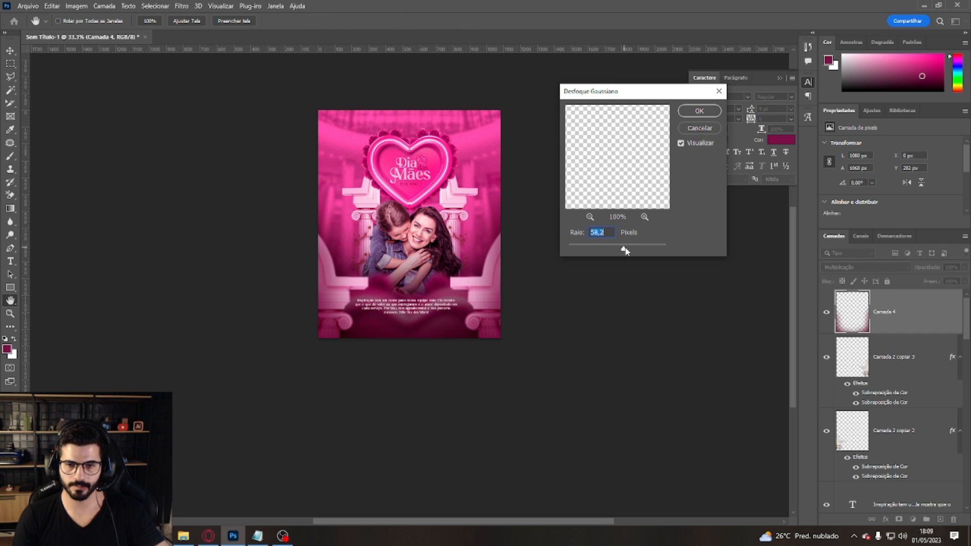
left_click(714, 113)
key("b")
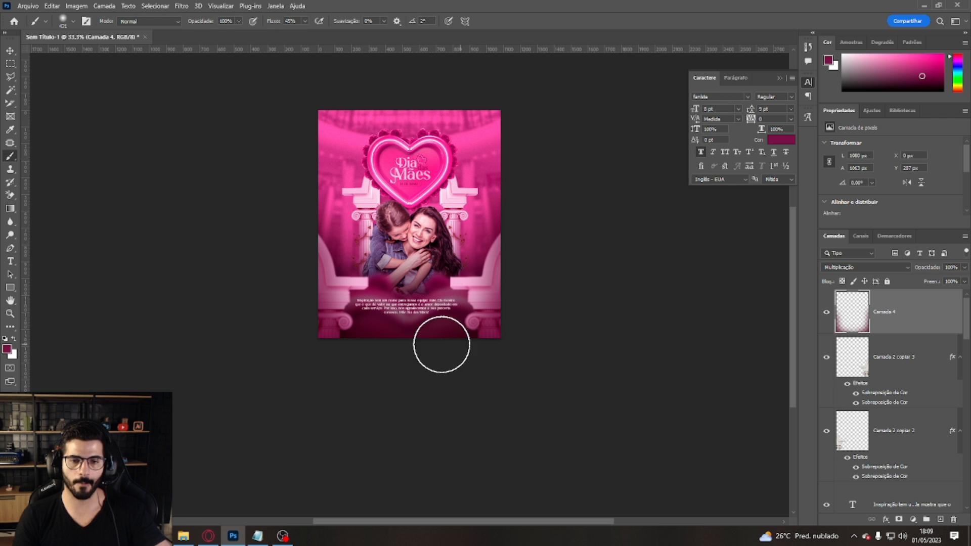
Step: Add the text line "coloque aqui seu endereço" below the message paragraph
key("ctrl+plus")
key("ctrl+plus")
key("ctrl+plus")
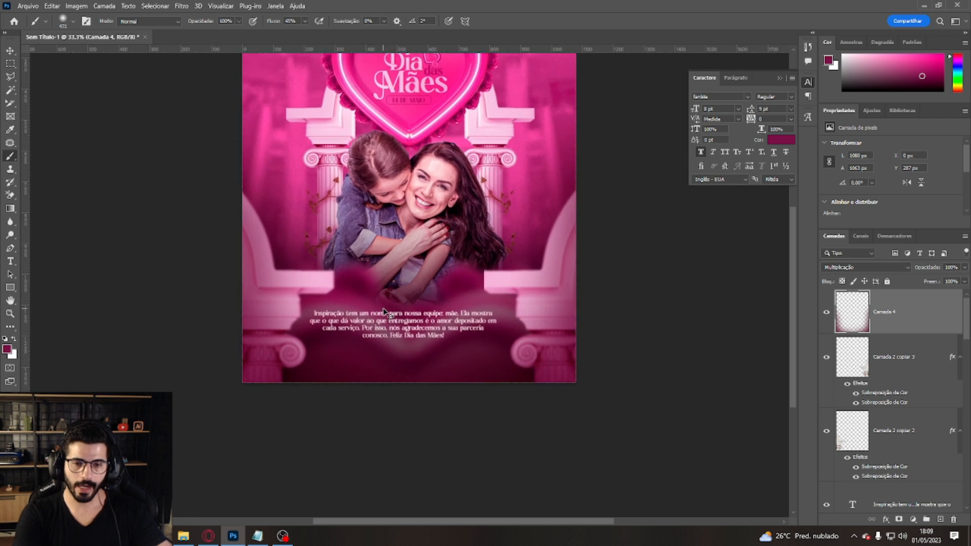
left_click(10, 261)
left_click(437, 340)
left_click(852, 476)
left_click_drag(421, 360, 421, 350)
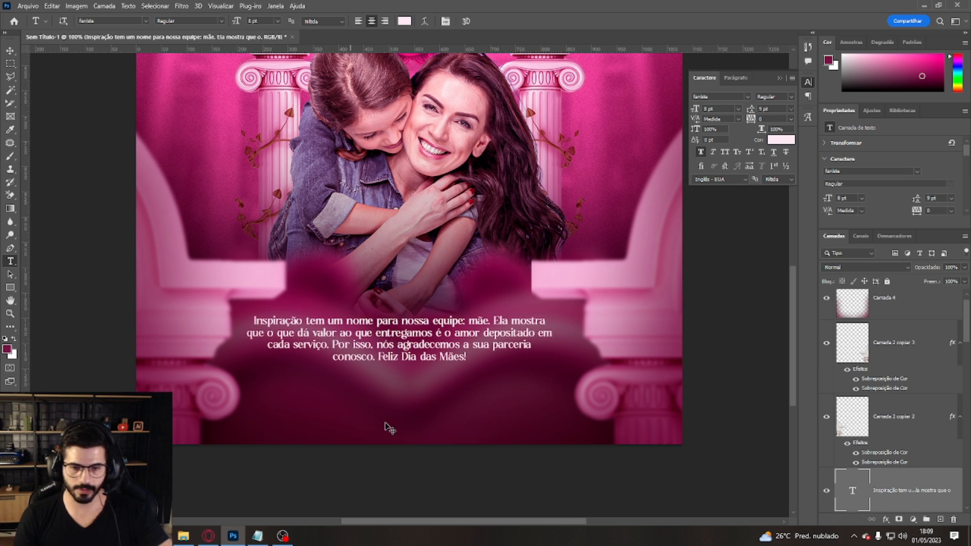
left_click(350, 395)
type("coloque aqui seu endereço")
Step: Recolour the address line with a pink sampled from the poster's background curtain
key("ctrl+a")
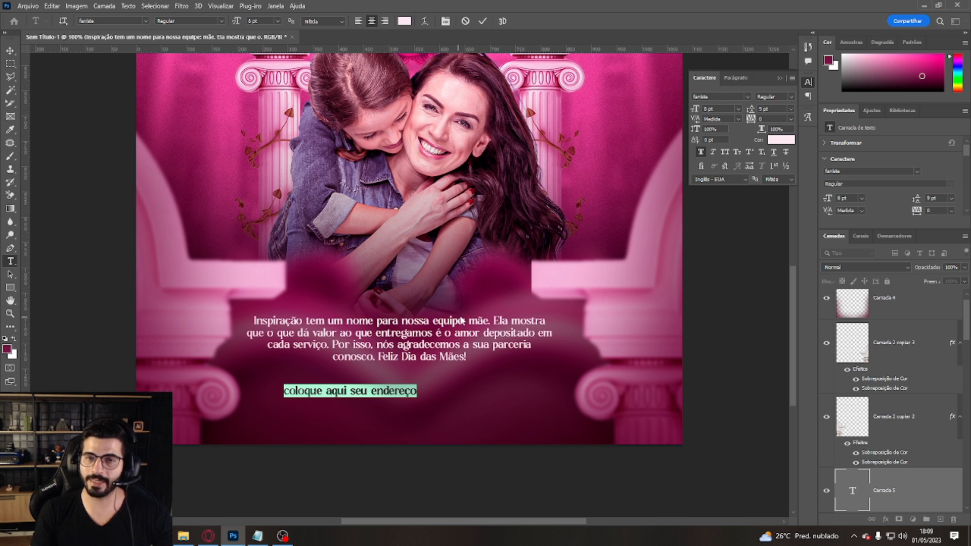
left_click(780, 141)
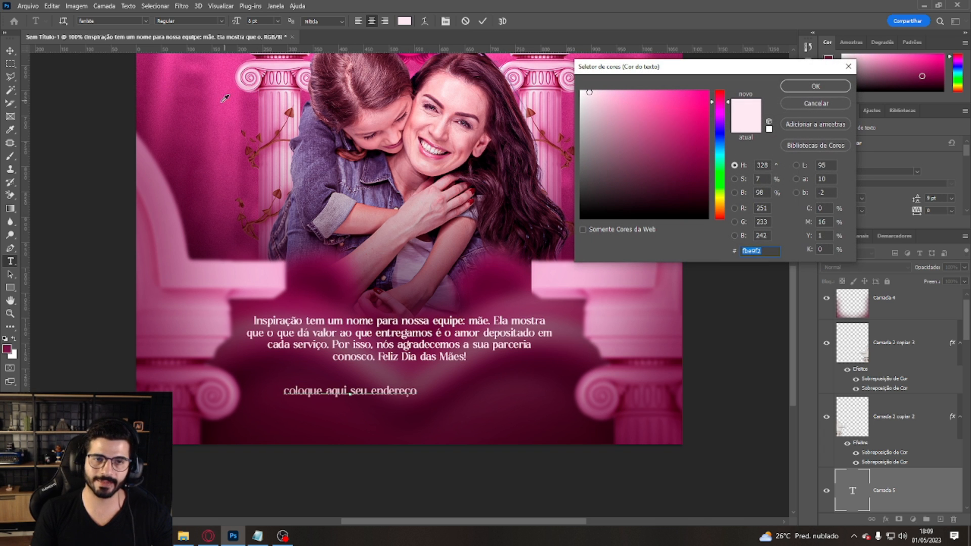
left_click(249, 122)
left_click(828, 91)
Step: Move the address text layer to the top of the stack and centre the line on the vertical guide below the paragraph
left_click_drag(910, 503, 906, 291)
left_click_drag(408, 405, 439, 391)
key("ctrl+semicolon")
key("ctrl+t")
key("Return")
key("t")
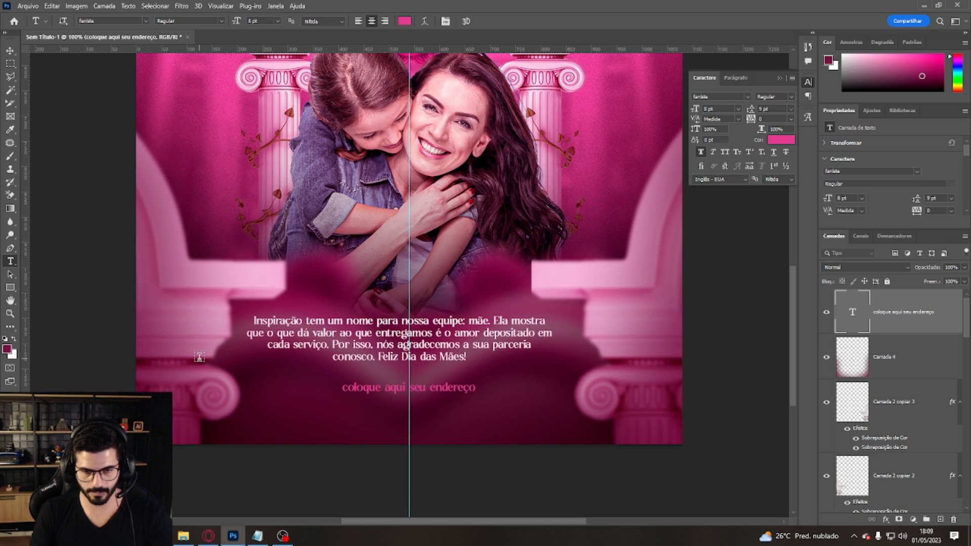
Step: Draw a rounded rectangle about 320 × 34 px around the address line with no fill and a 1 px pink stroke
left_click(10, 289)
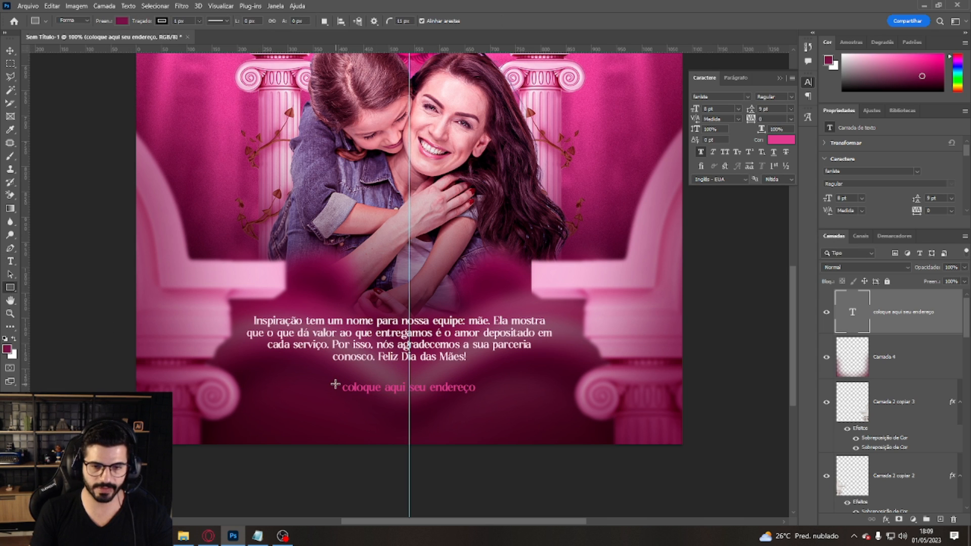
left_click_drag(328, 380, 490, 398)
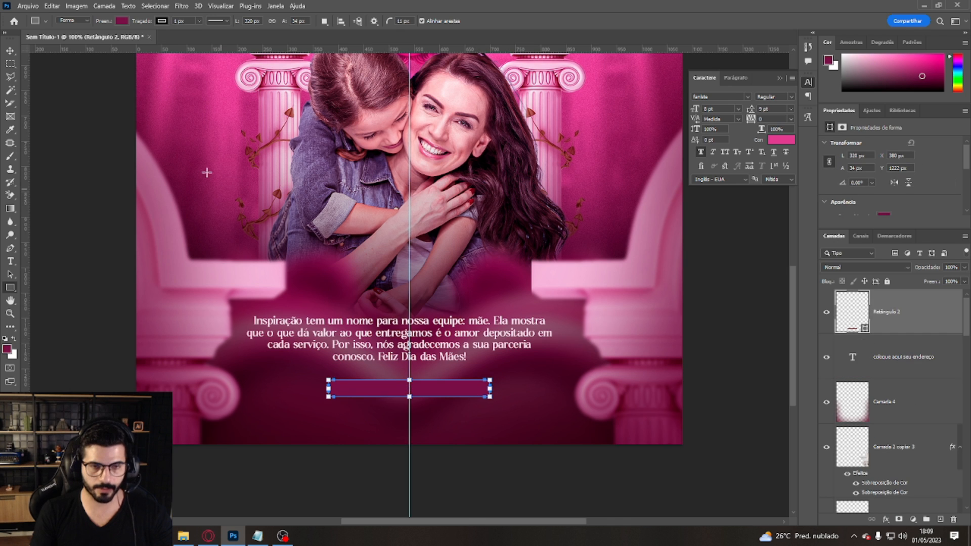
left_click(123, 21)
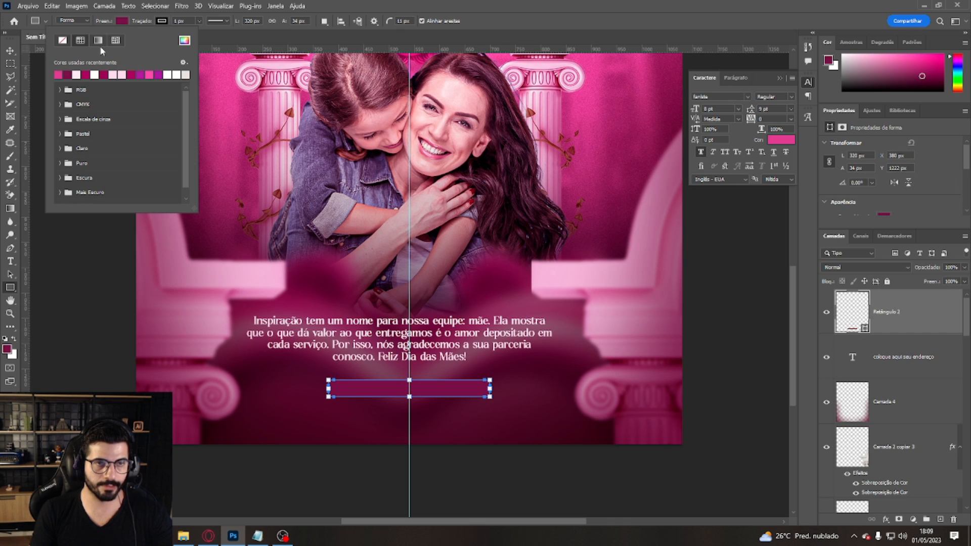
left_click(62, 39)
left_click(162, 21)
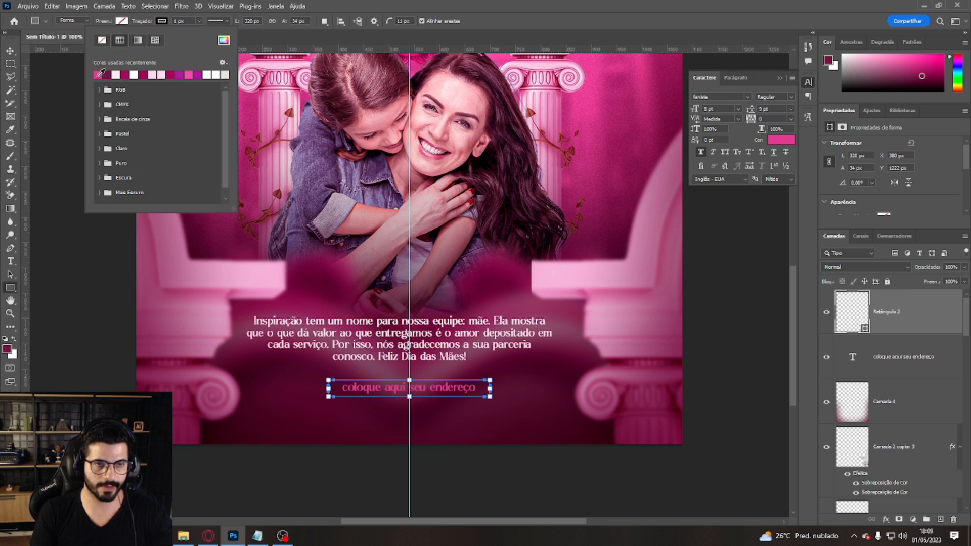
Step: Convert the rounded frame to a smart object and align it around the address text
right_click(880, 318)
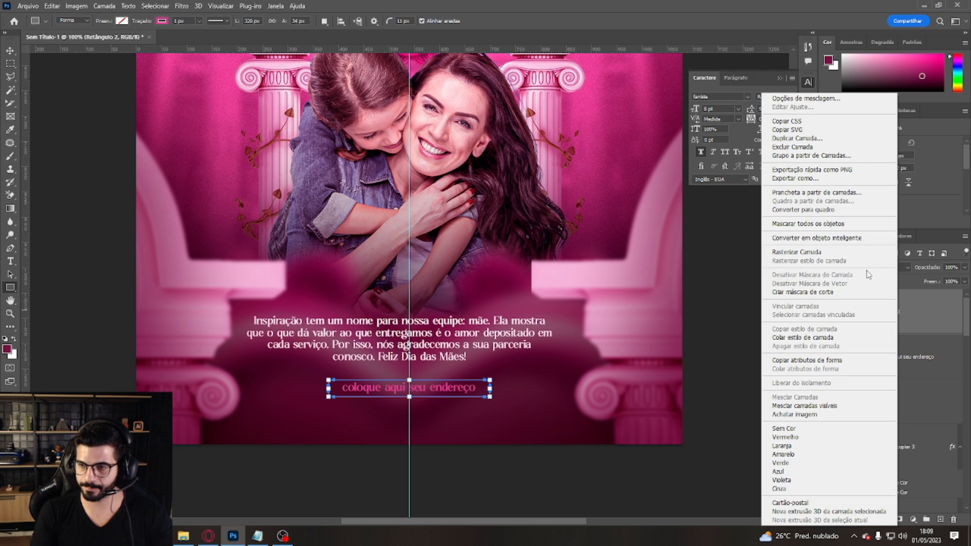
left_click(860, 238)
key("ctrl+t")
left_click_drag(444, 396, 443, 395)
key("Return")
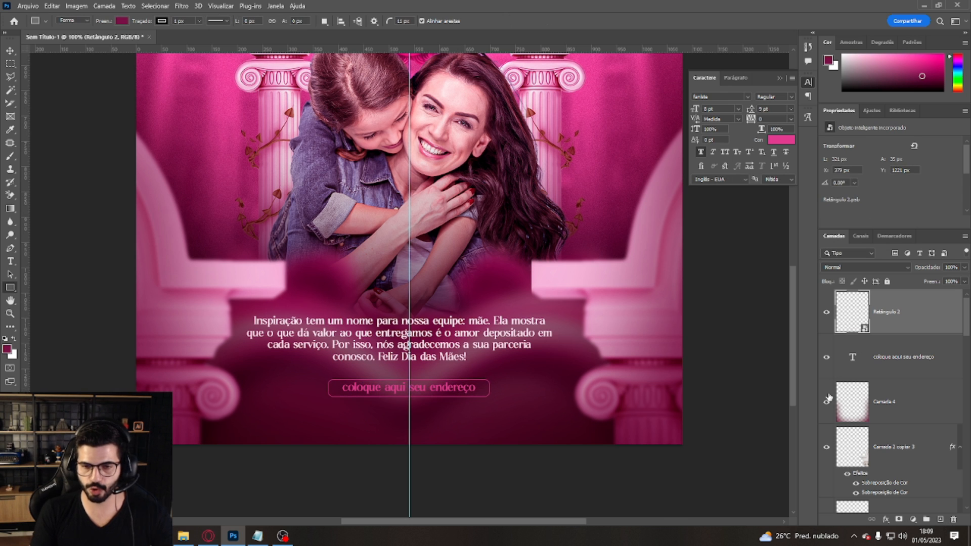
Step: Move the frame and address text together about 9 px up toward the message paragraph
left_click(909, 352)
key("ctrl+t")
left_click_drag(432, 400, 433, 395)
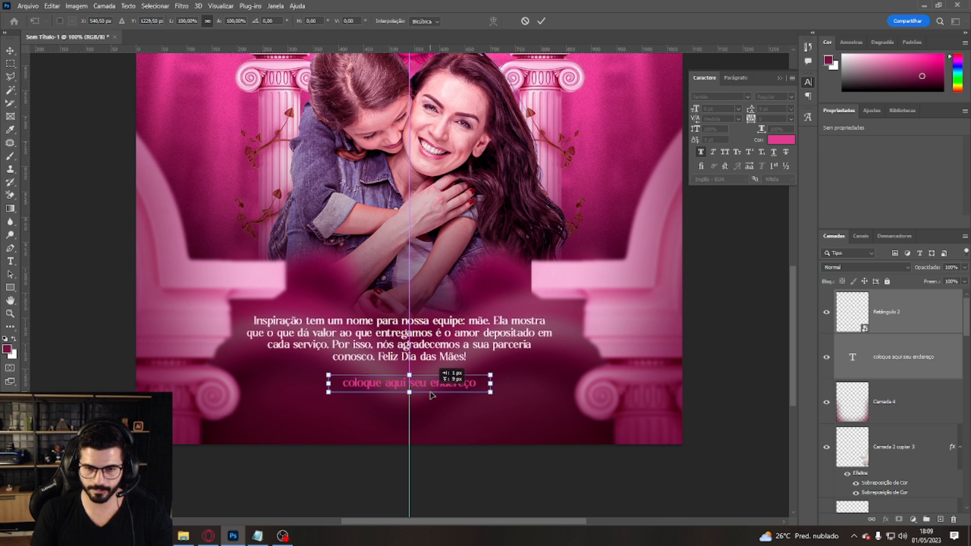
key("Return")
Step: Add a colour lookup adjustment layer above the frame with the 3Strip.look 3DLUT and compare the poster with and without it
key("ctrl+minus")
key("ctrl+minus")
key("ctrl+minus")
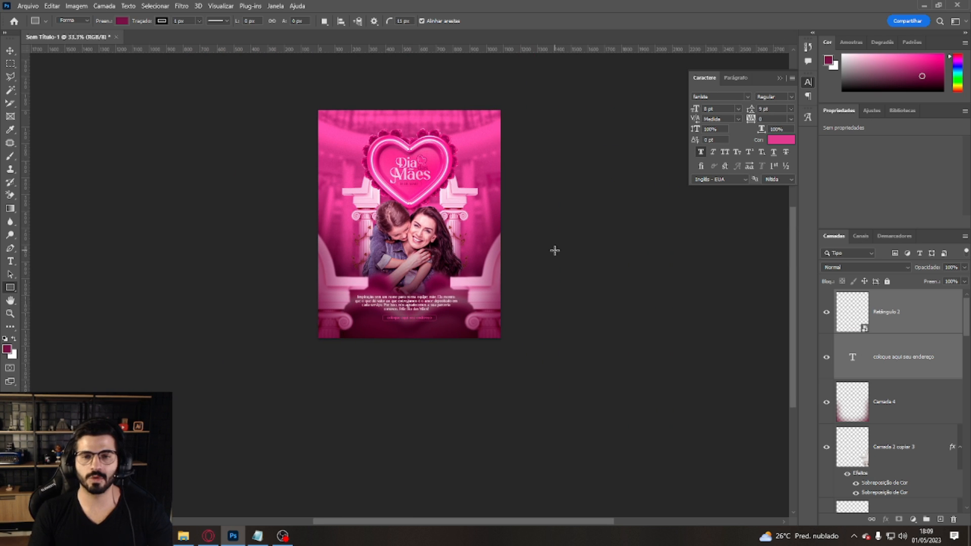
left_click(904, 312)
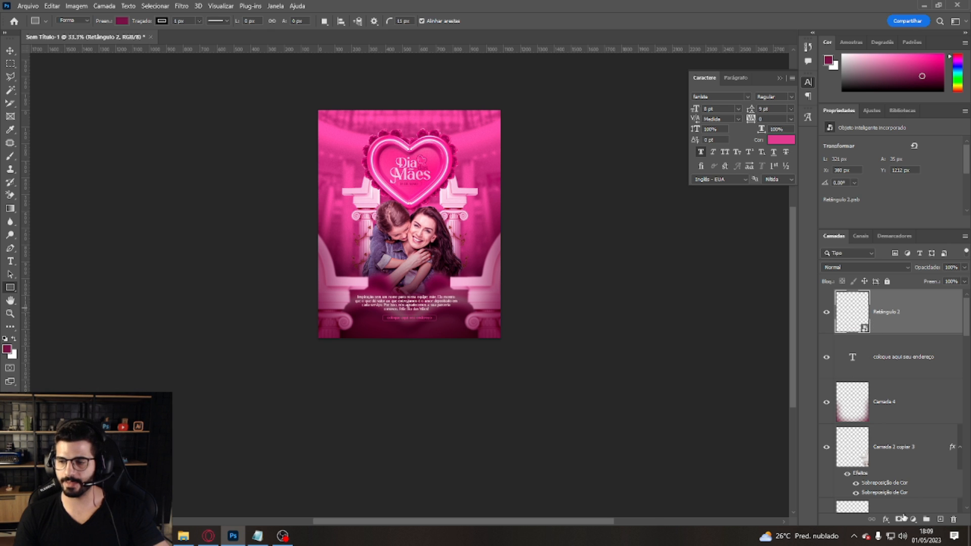
left_click(914, 520)
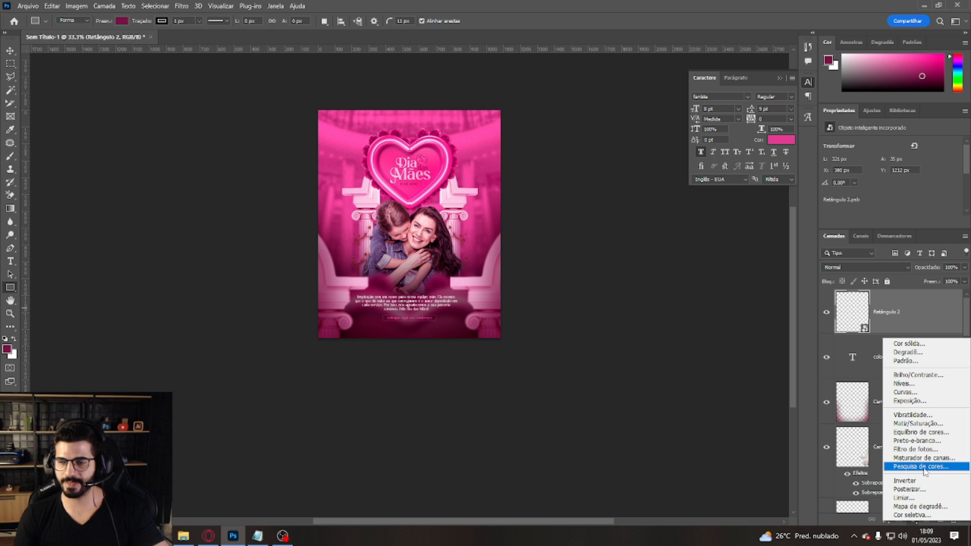
left_click(911, 473)
left_click(936, 146)
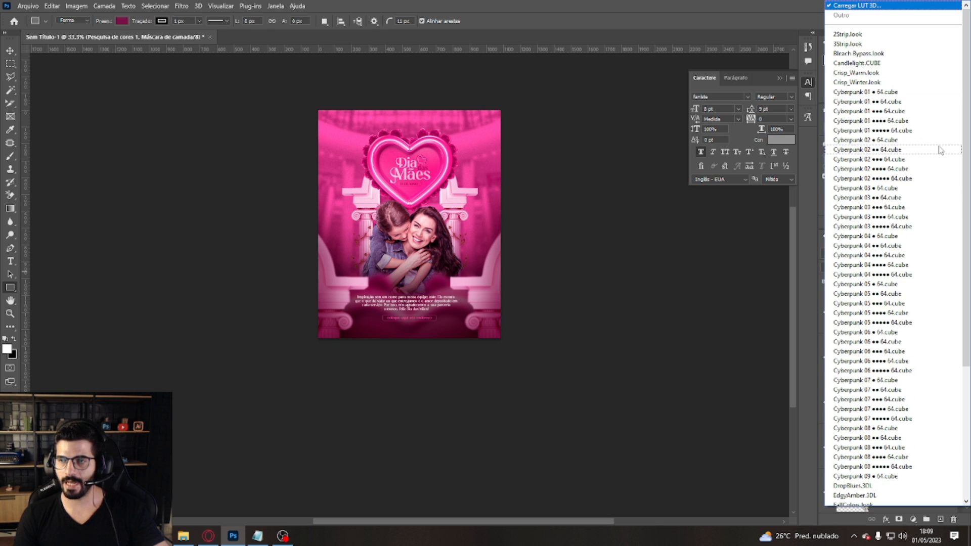
left_click(882, 38)
key("Down")
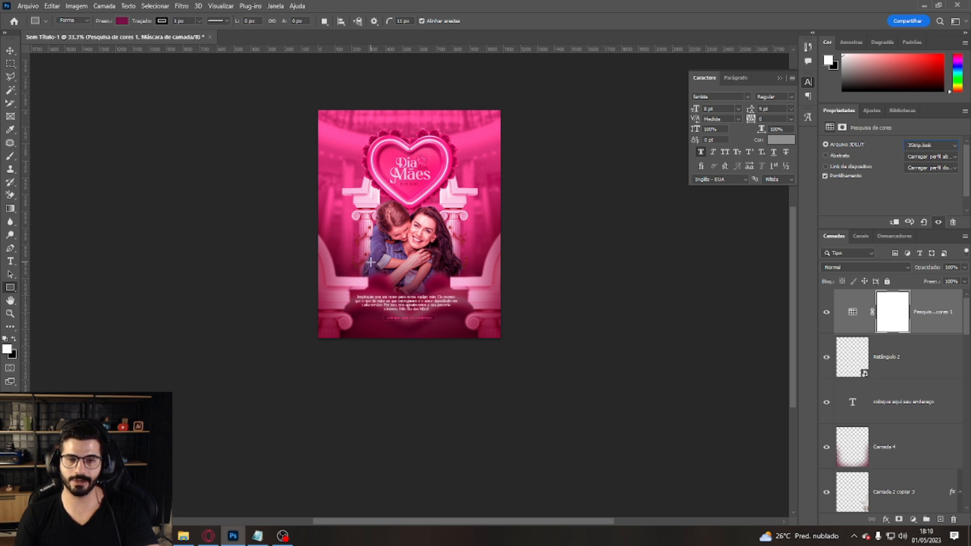
left_click(829, 314)
left_click(829, 314)
Step: Try other 3DLUT files on the colour lookup layer, including filmstock_50, Fuji ETERNA, HorrorBlue and Kodak 5218
left_click(948, 150)
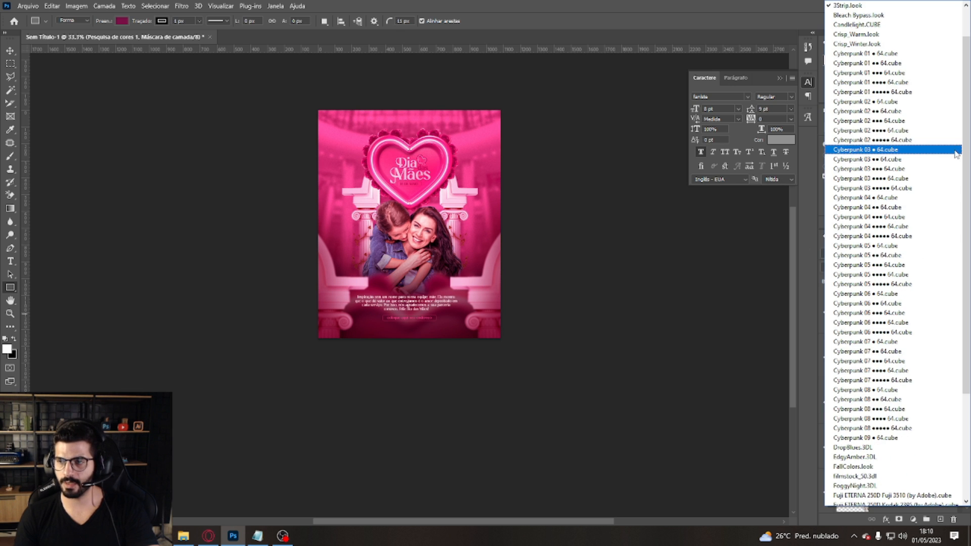
scroll(956, 258, "down", 3)
left_click(891, 312)
key("Down")
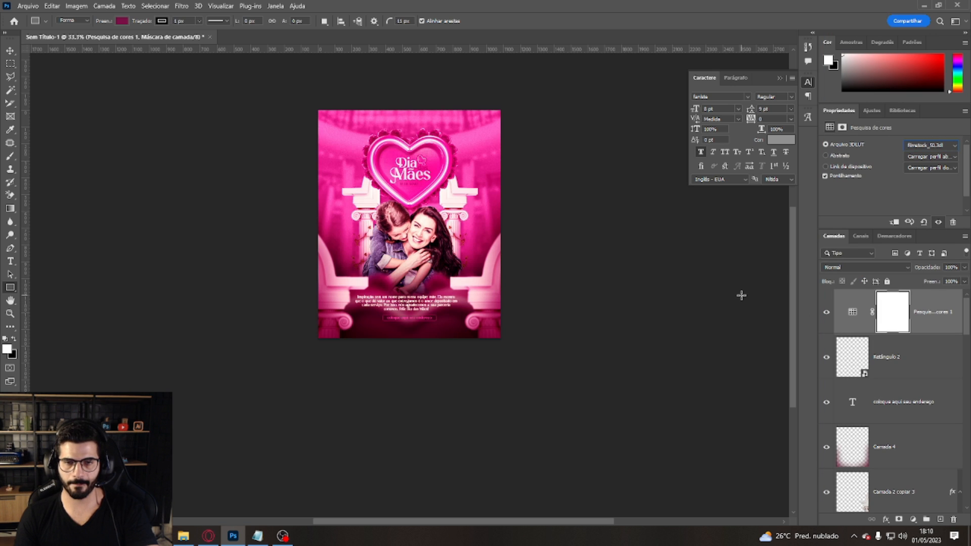
key("Down")
key("Down")
key("Down")
key("Down")
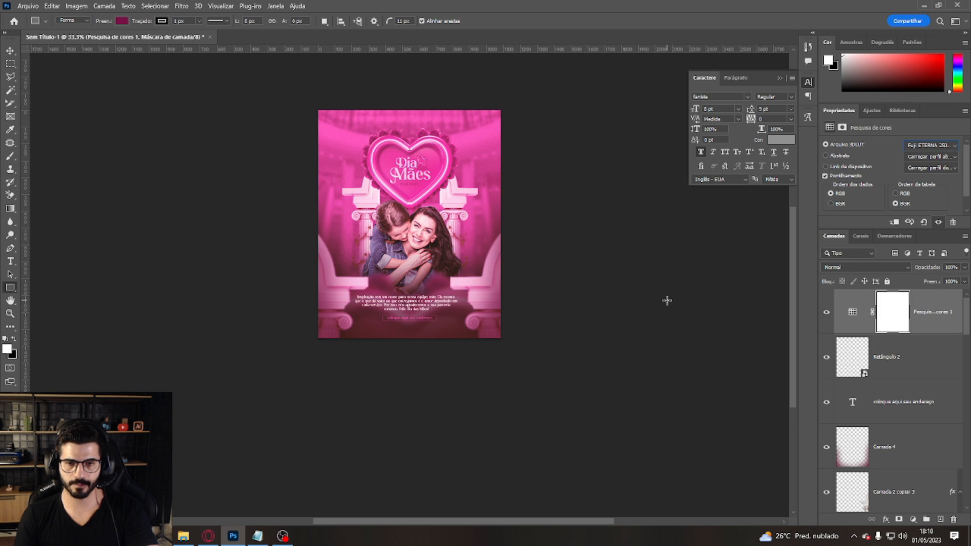
key("Down")
key("Down")
key("Down")
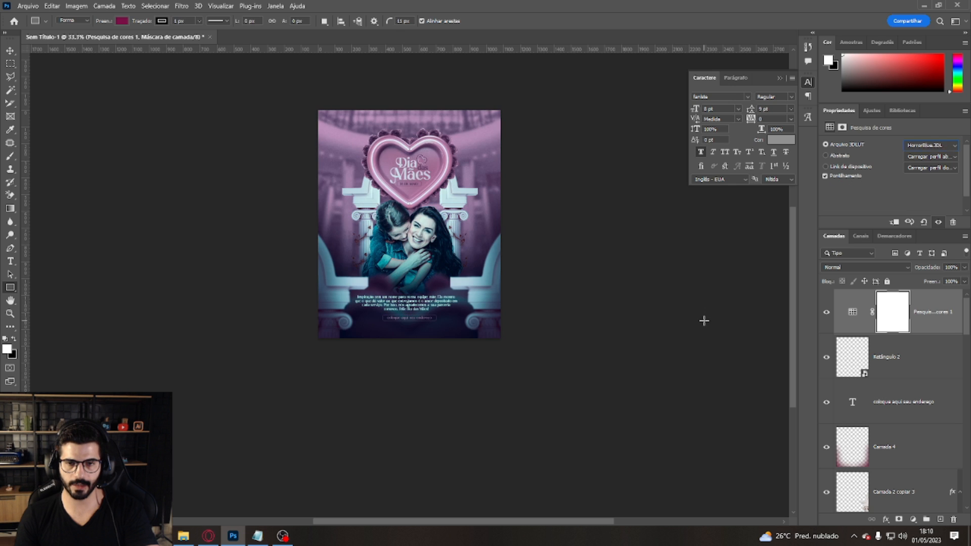
key("Down")
key("Down")
Step: Compare the poster with and without the Kodak 5218 colour lookup
left_click(822, 313)
left_click(821, 313)
left_click(823, 313)
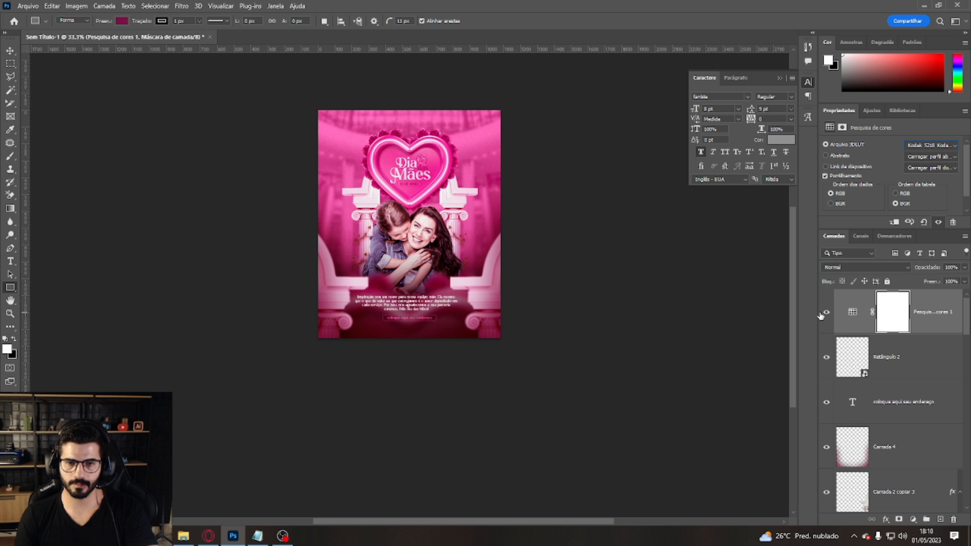
left_click(821, 313)
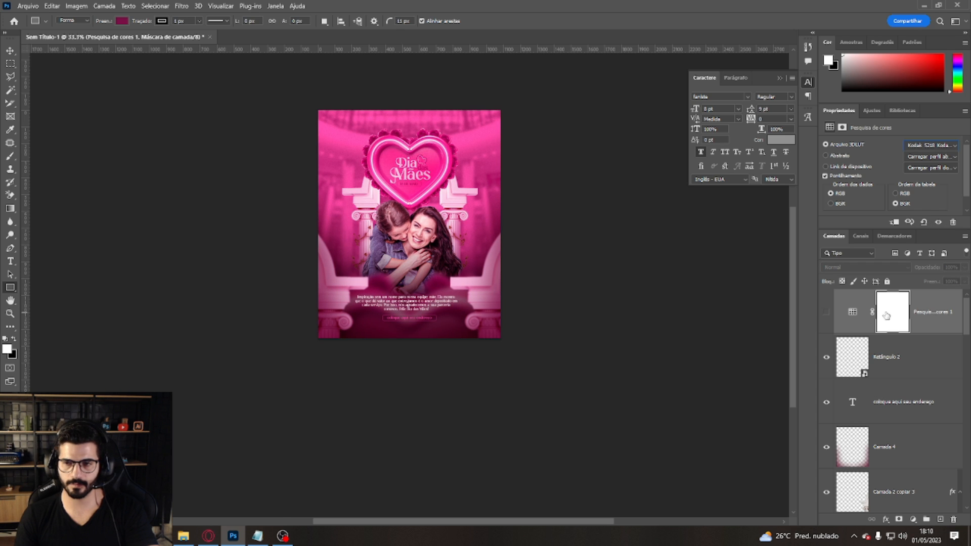
left_click(828, 316)
Step: Set the colour lookup layer back to 3Strip.look and lower its fill to 29%
left_click(940, 145)
scroll(916, 32, "up", 10)
left_click(911, 44)
left_click_drag(964, 283, 930, 296)
left_click(920, 321)
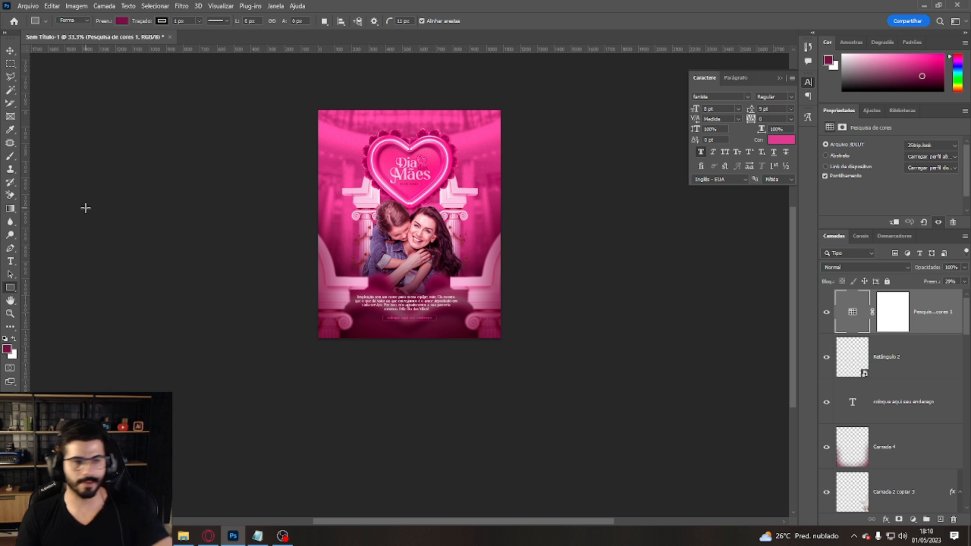
Step: Paint soft light pink sampled from the poster across its upper area on a new top layer and set the blend mode to Divisão
left_click(10, 158)
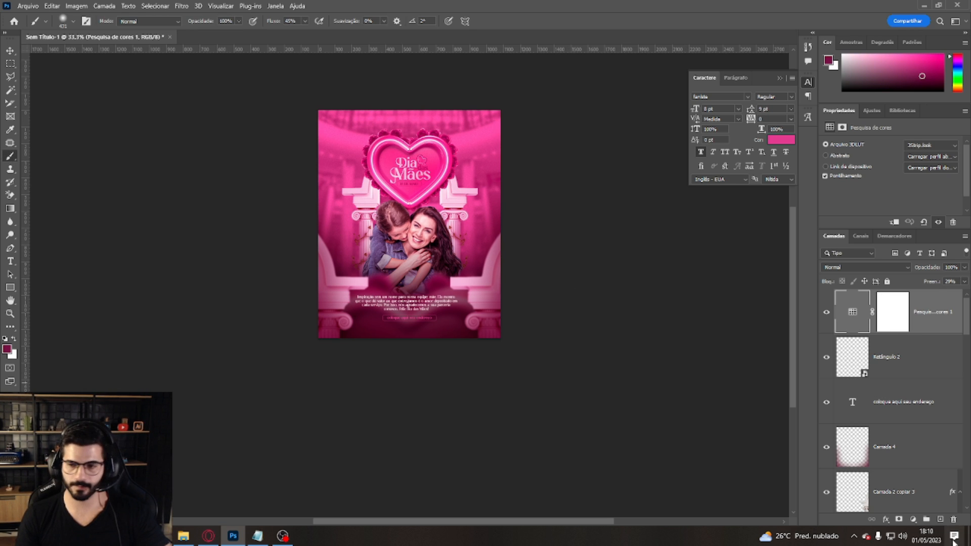
left_click(941, 519)
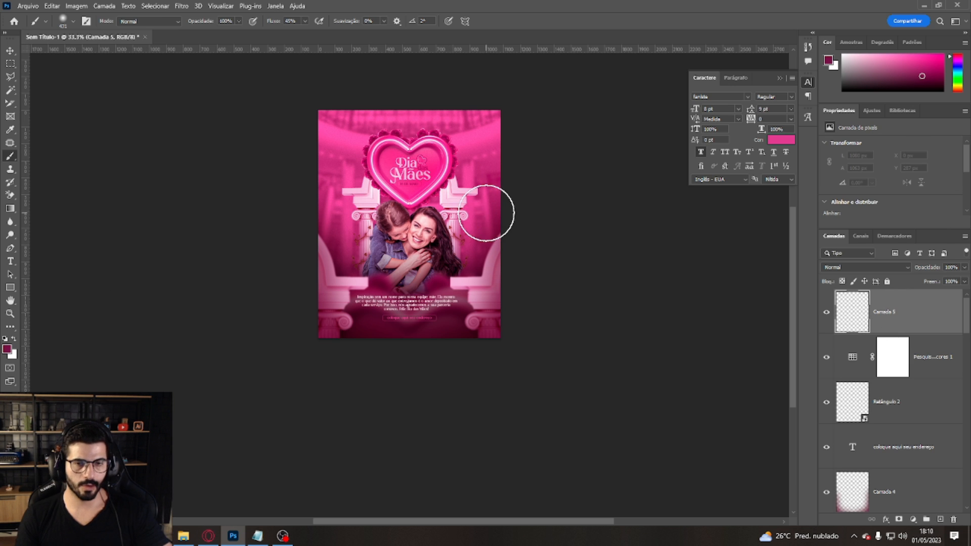
left_click(468, 144, "alt")
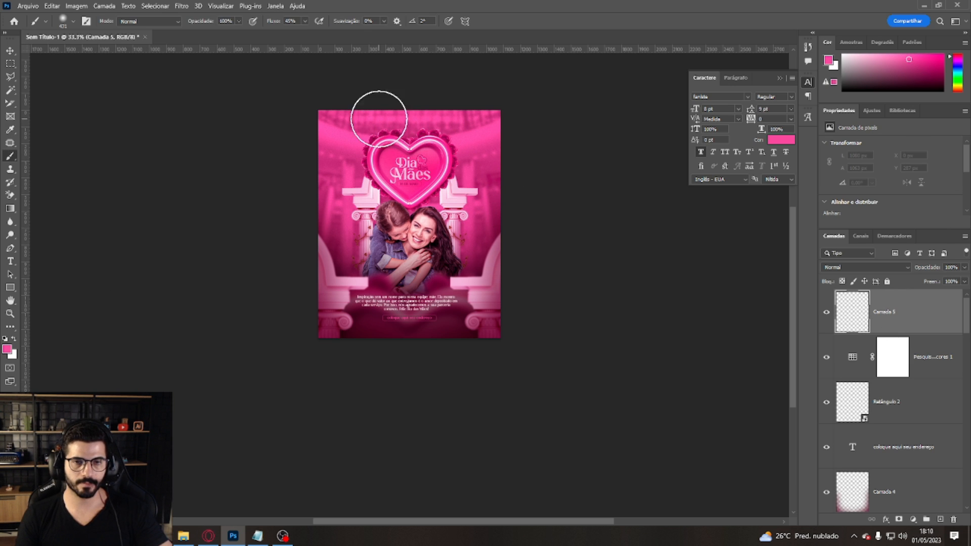
left_click(70, 23)
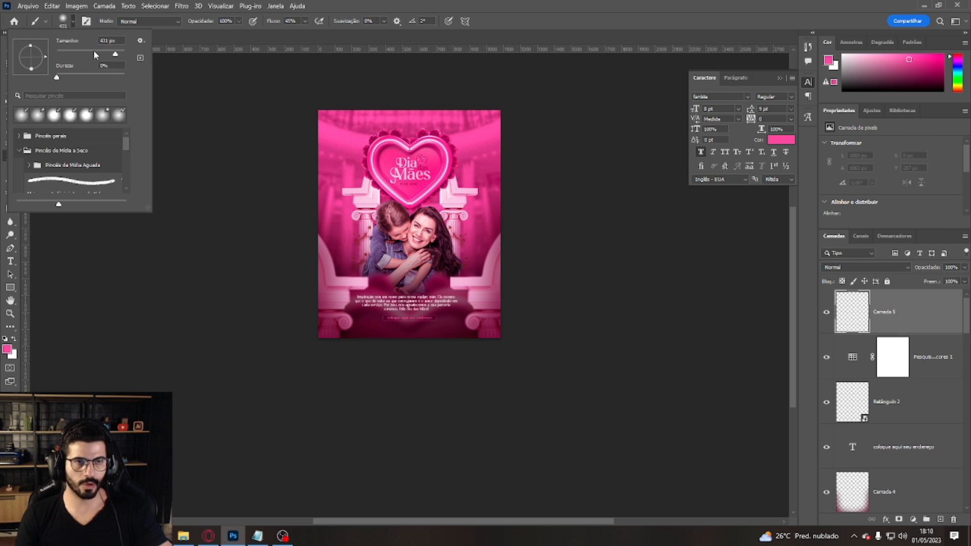
left_click(273, 101)
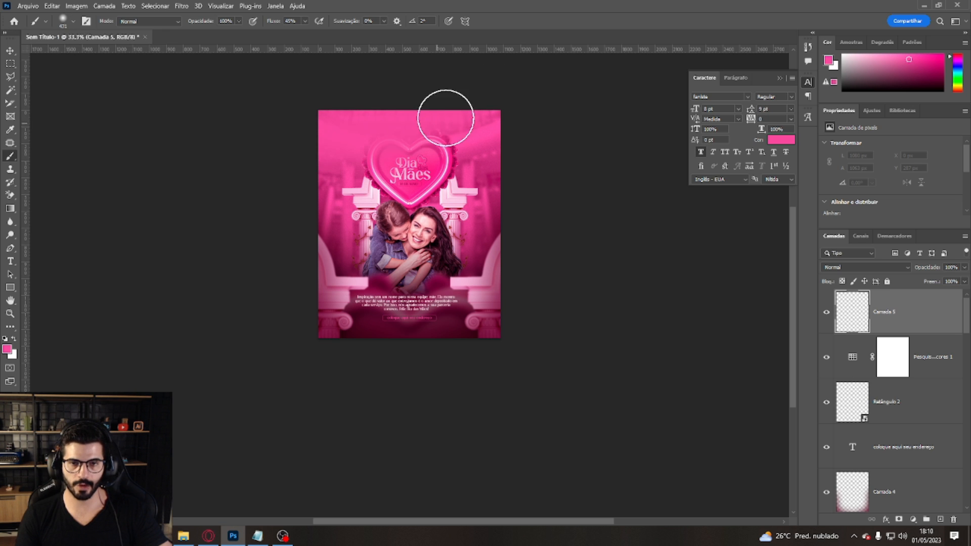
left_click_drag(486, 67, 221, 161)
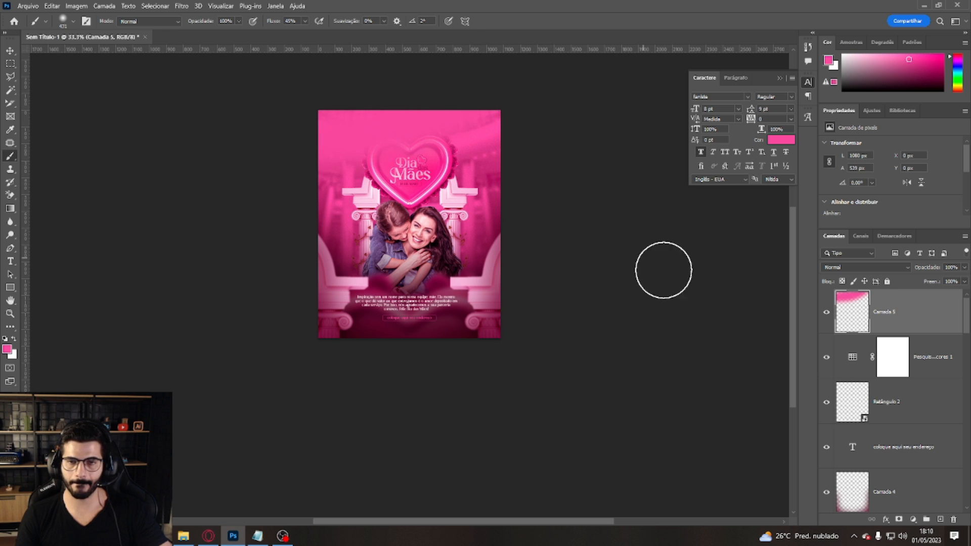
left_click(866, 267)
left_click(837, 357)
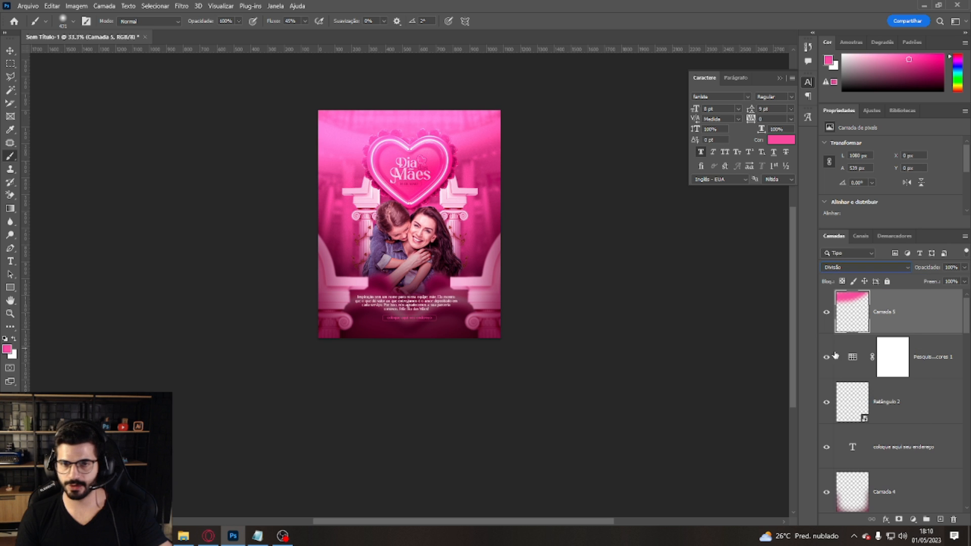
Step: Apply a Gaussian blur with a radius of 193,5 pixels to the painted pink Camada 5 and move it below the colour lookup layer
left_click(182, 6)
mouse_move(215, 136)
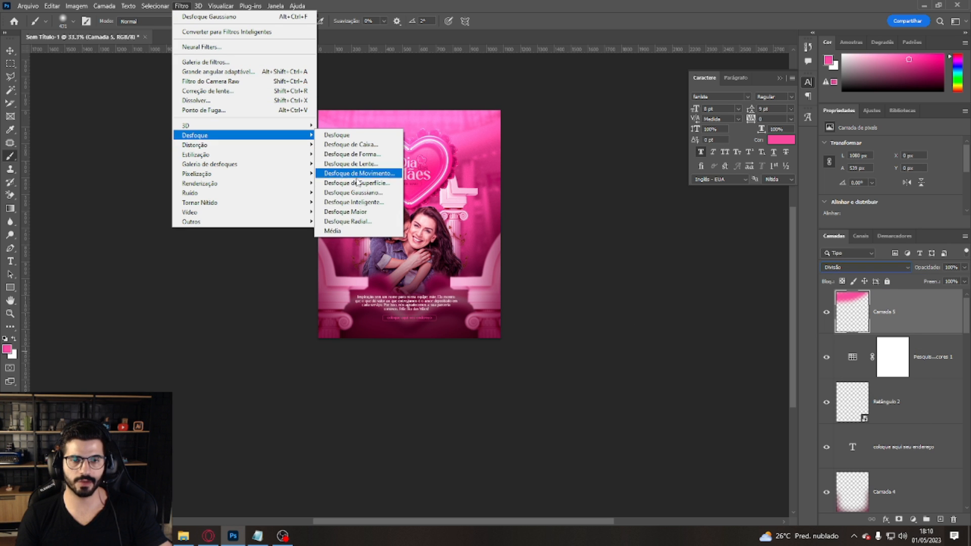
left_click(366, 194)
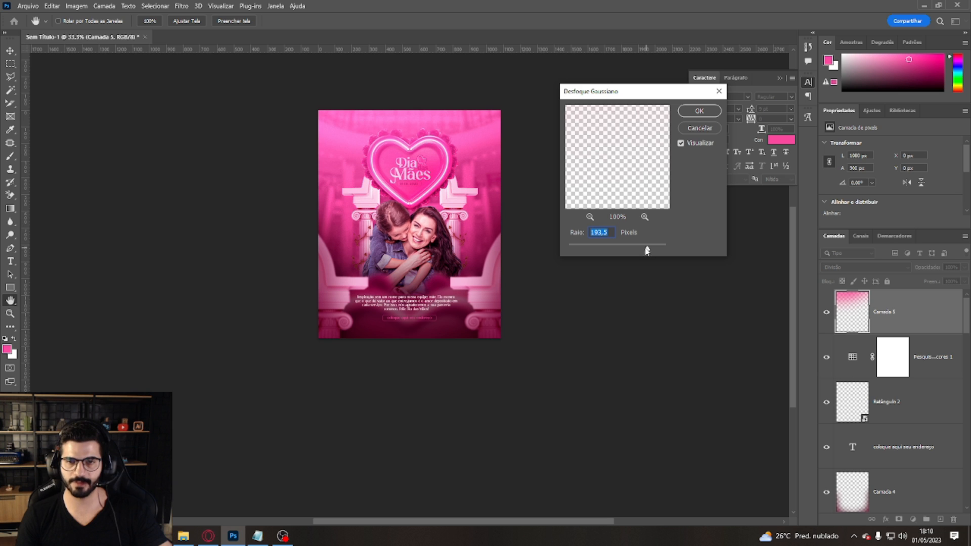
left_click(698, 112)
key("b")
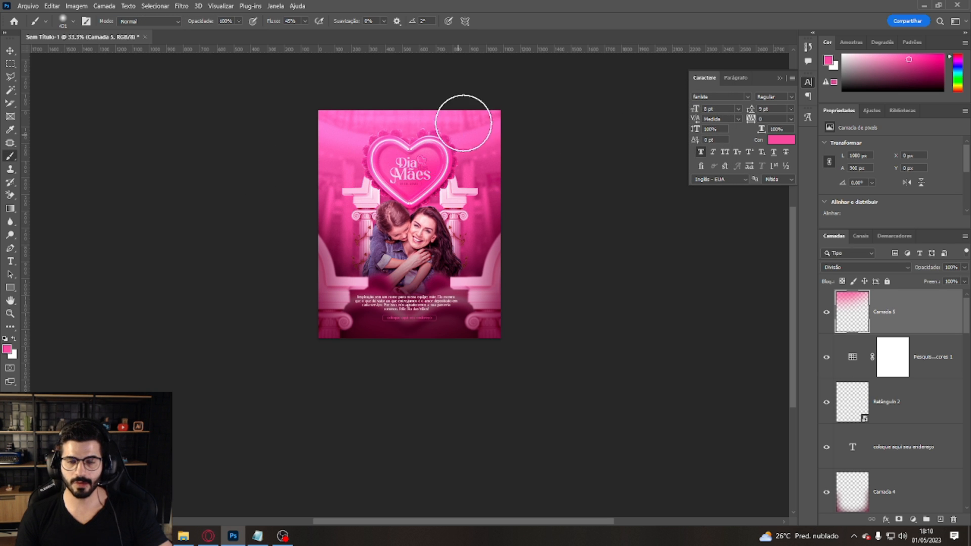
left_click_drag(848, 331, 844, 380)
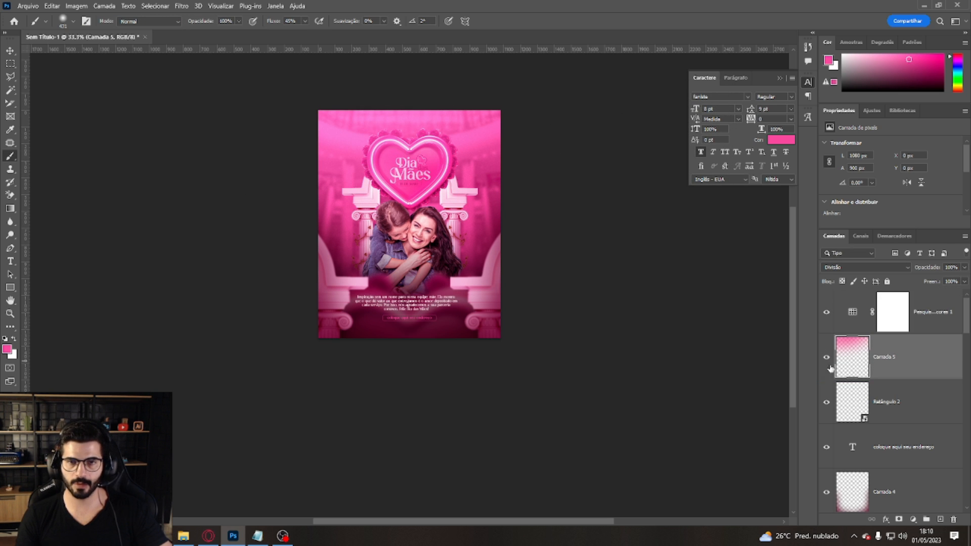
Step: Adjust Camada 5 with Hue/Saturation, setting the hue to +8 and the saturation to -52
key("ctrl+u")
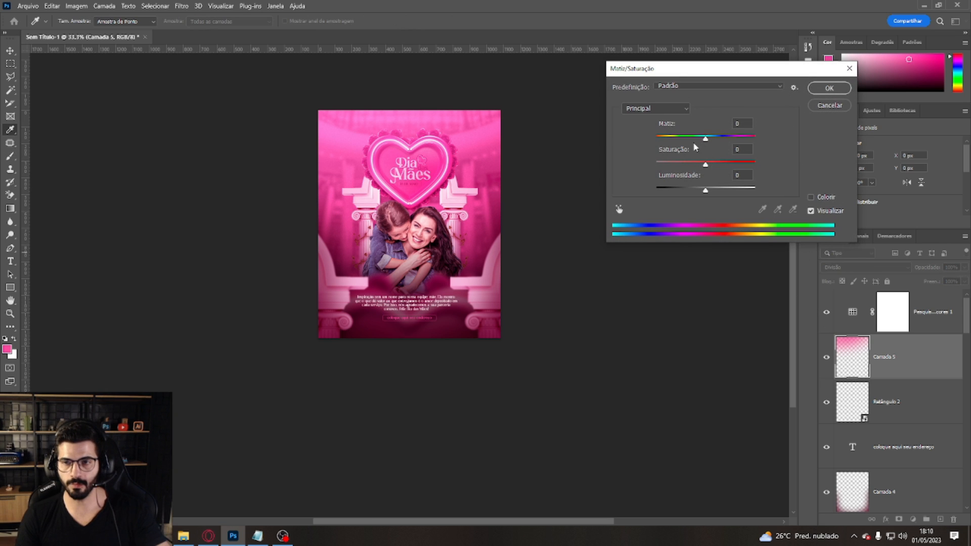
mouse_move(707, 143)
left_mouse_down()
mouse_move(692, 144)
mouse_move(714, 143)
left_mouse_up()
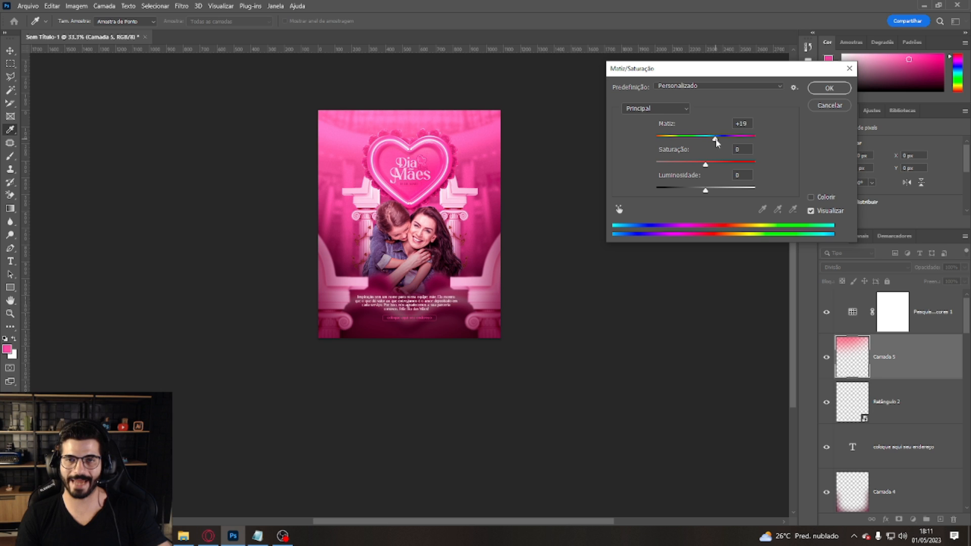
left_click_drag(716, 143, 682, 163)
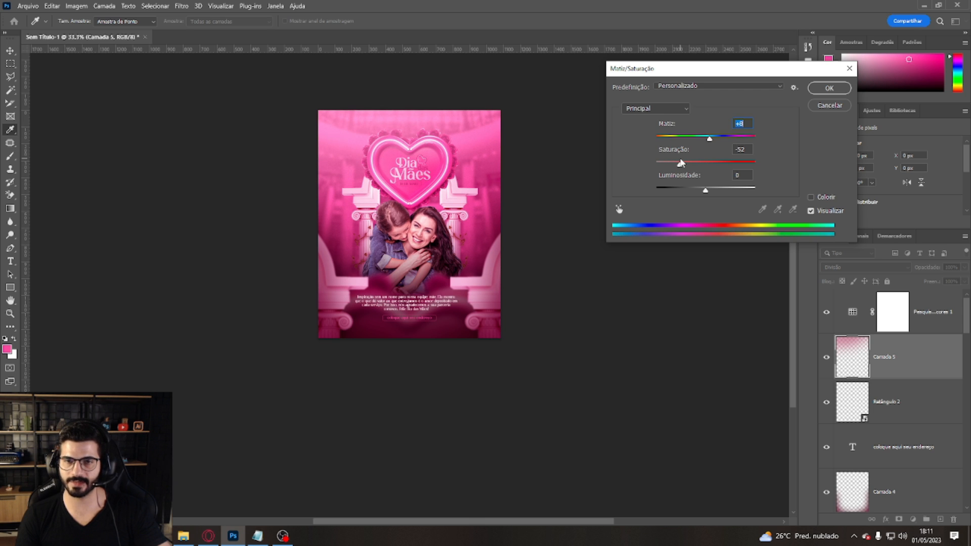
left_click(830, 88)
key("b")
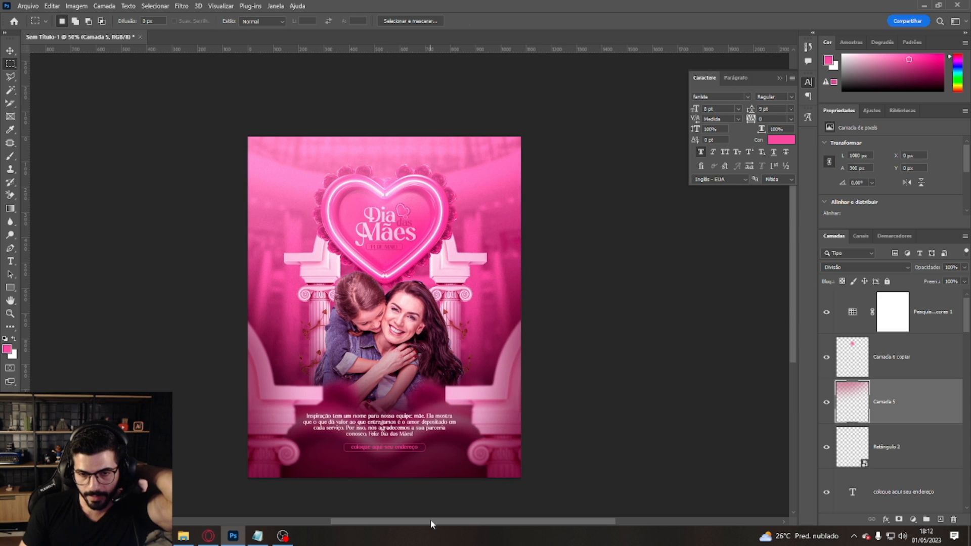
Step: Add a Curves adjustment layer above the colour lookup layer and bring its curve graph into view
left_click(893, 312)
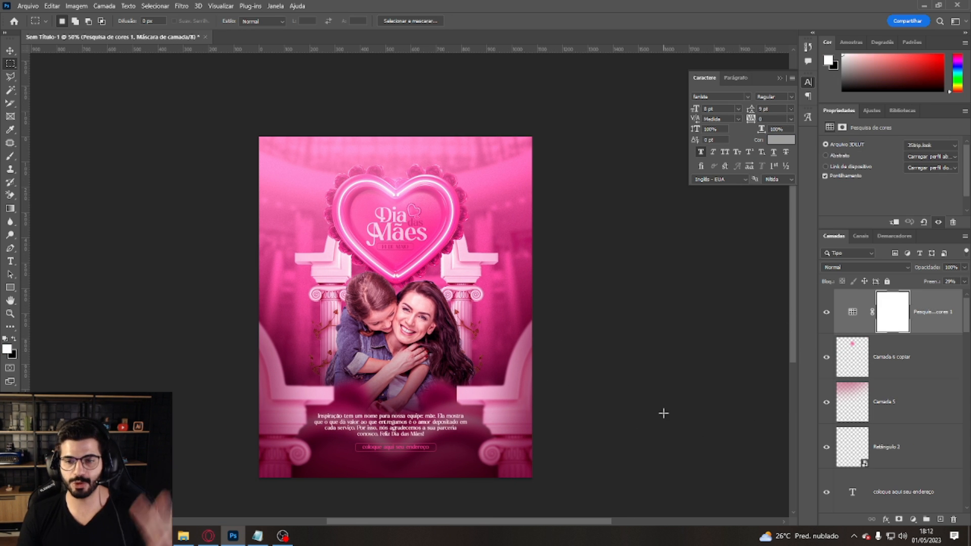
left_click(914, 520)
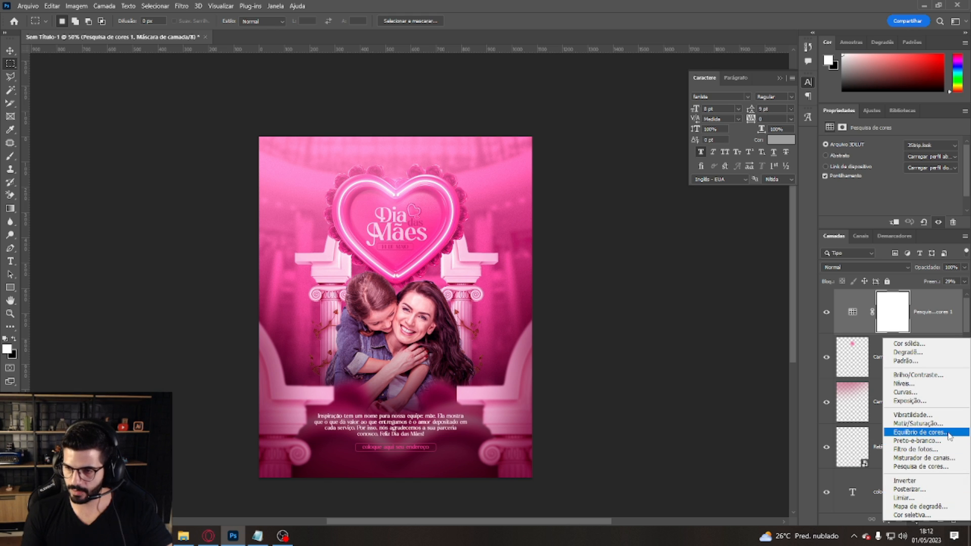
left_click(922, 395)
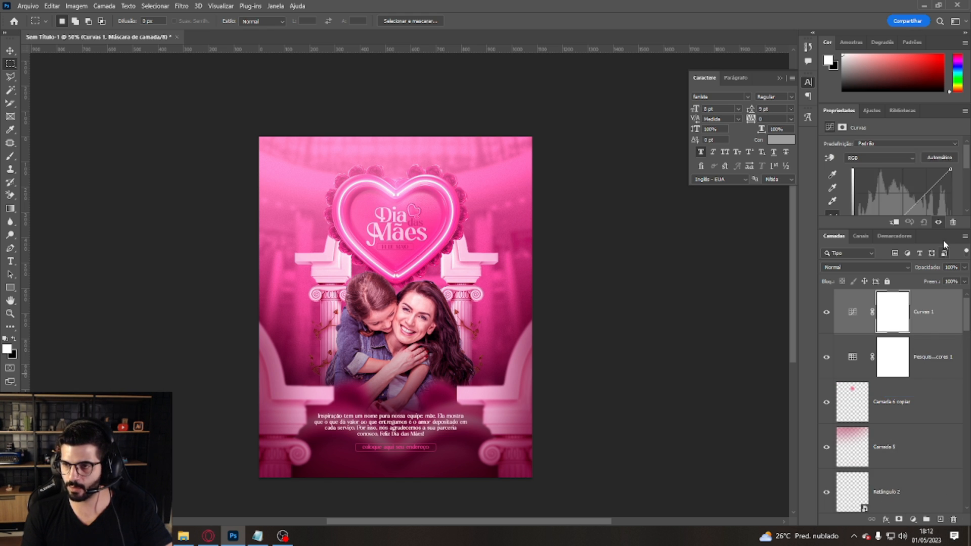
mouse_move(967, 158)
left_mouse_down()
mouse_move(967, 167)
mouse_move(951, 143)
mouse_move(955, 151)
left_mouse_up()
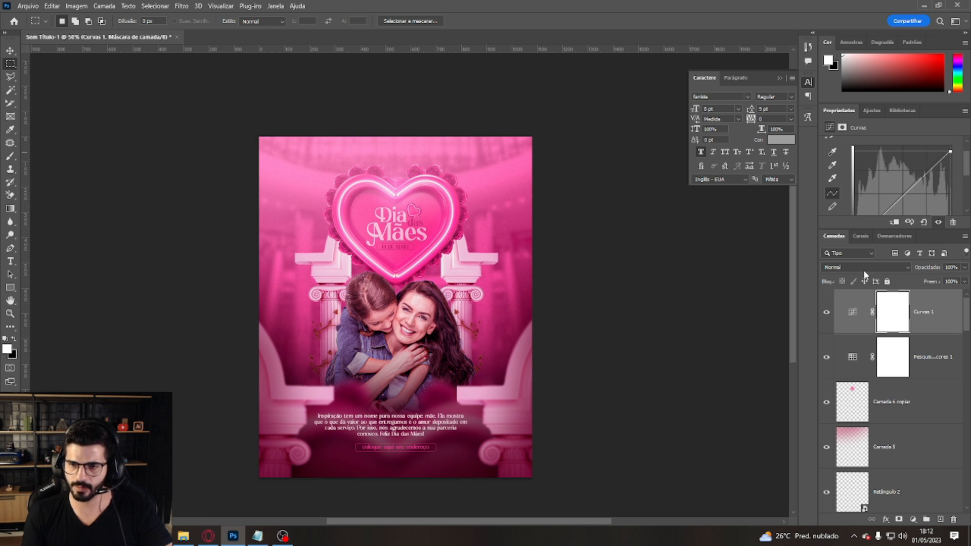
Step: Compare the poster with and without the Curves adjustment layer and examine the overall composition
left_click(827, 314)
left_click(827, 314)
left_click(827, 313)
key("ctrl+minus")
key("ctrl+minus")
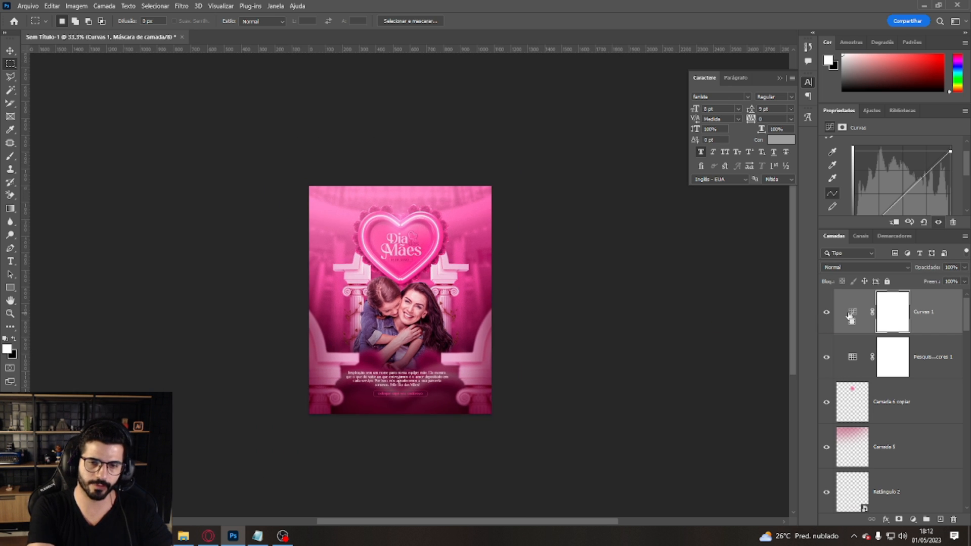
left_click(852, 312)
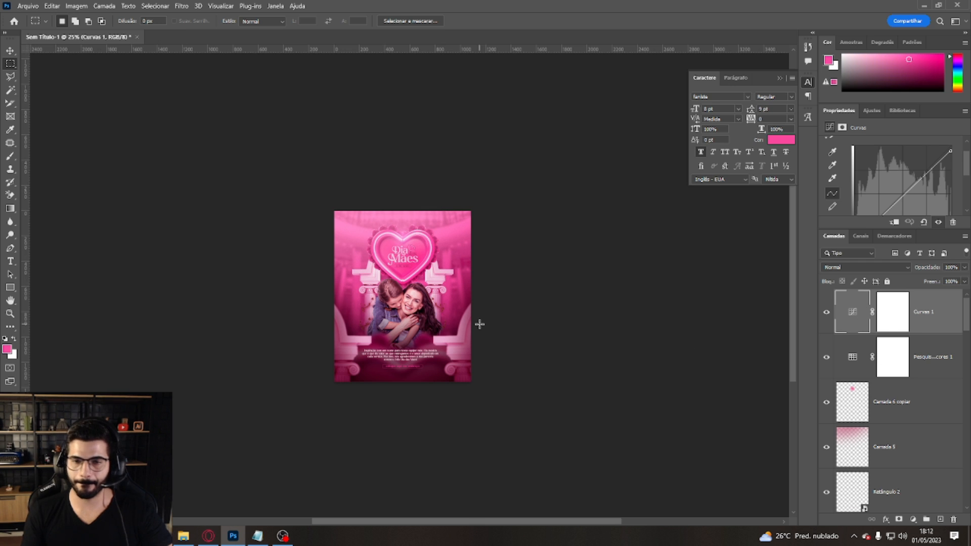
key("ctrl+plus")
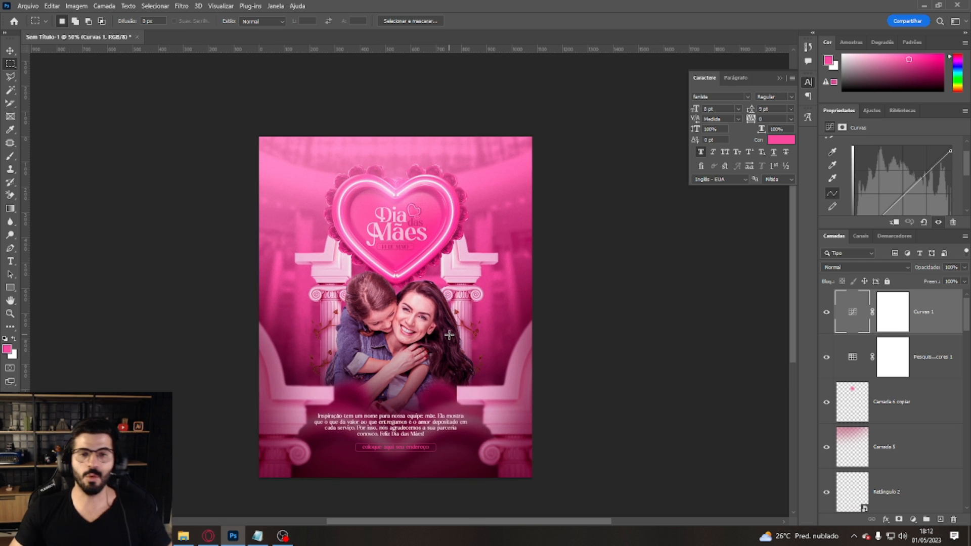
key("ctrl+plus")
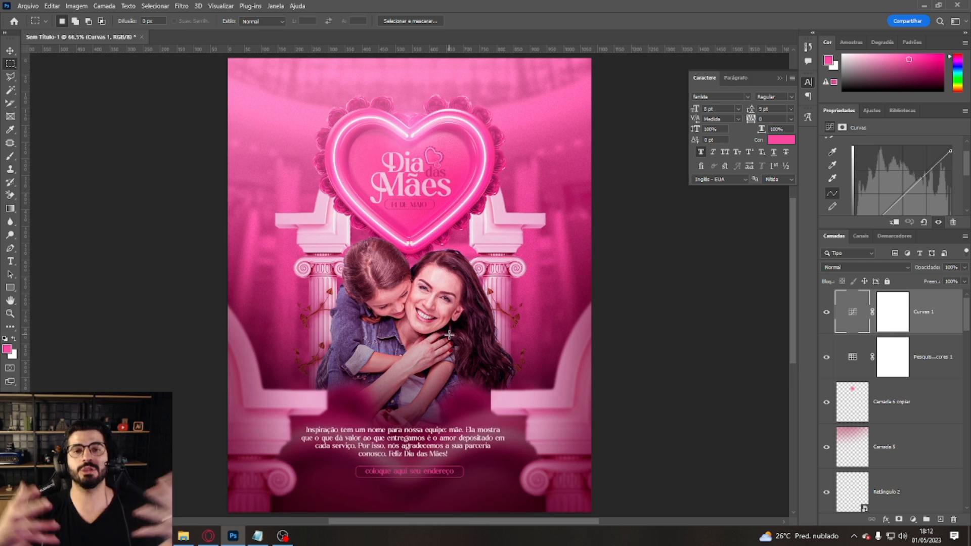